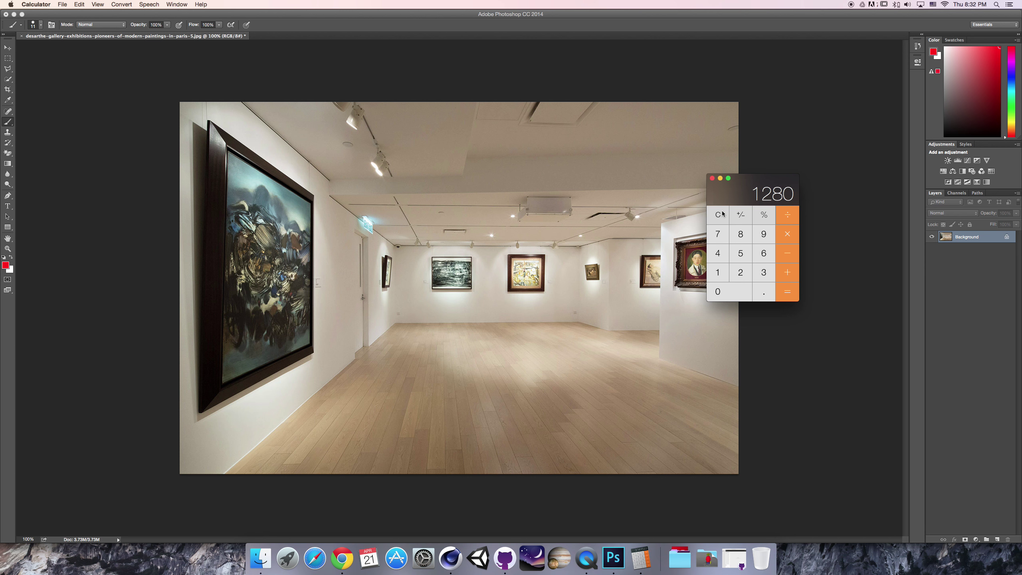
Calculate 960 divided by 1.77777777777778 in Calculator and close it.
key(Return)
key(Escape)
text(96)
click(733, 289)
click(796, 210)
text(1.77777777777778)
key(Return)
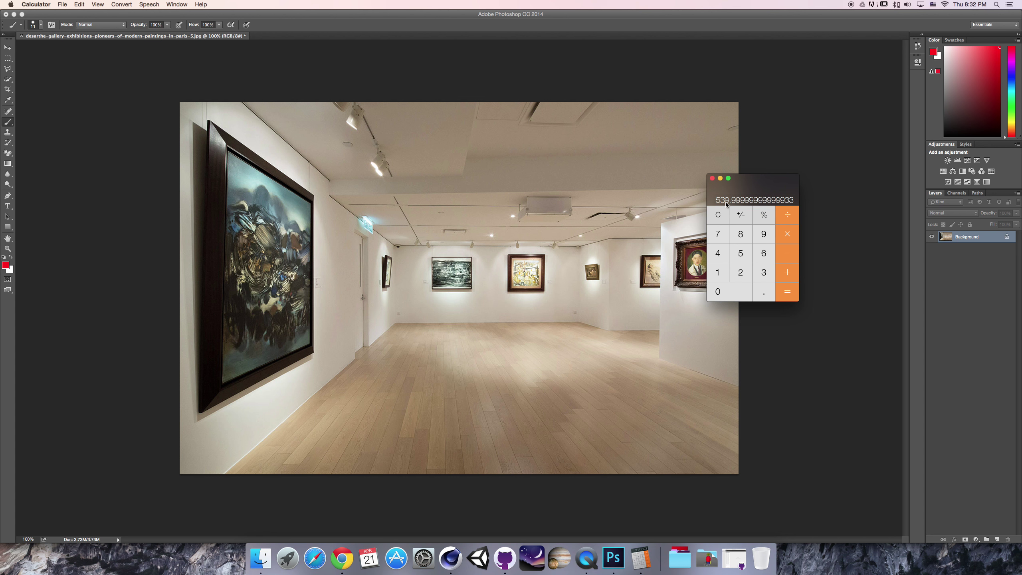
click(712, 178)
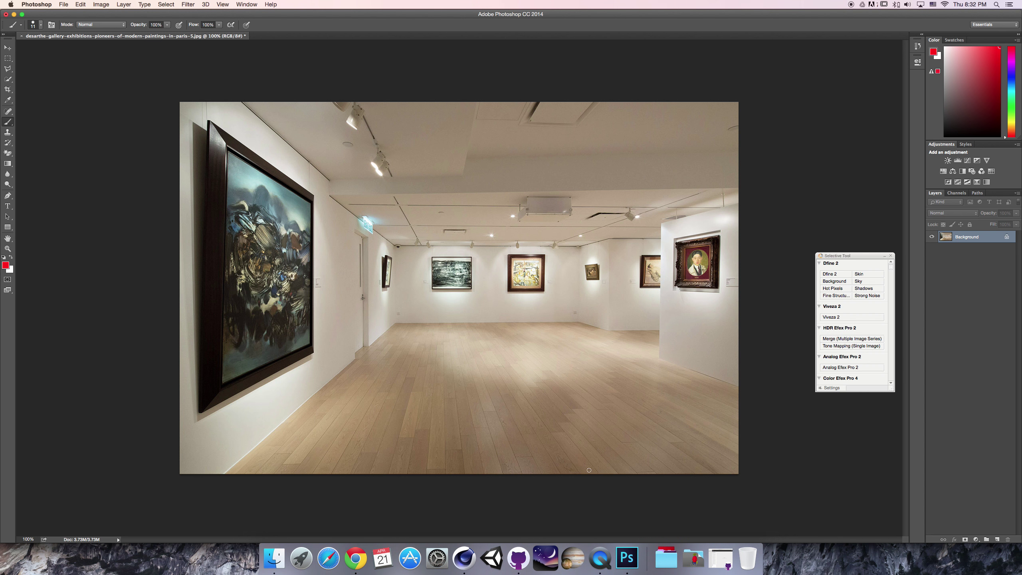
Switch to Cinema 4D and open the Output page of the render settings.
click(464, 558)
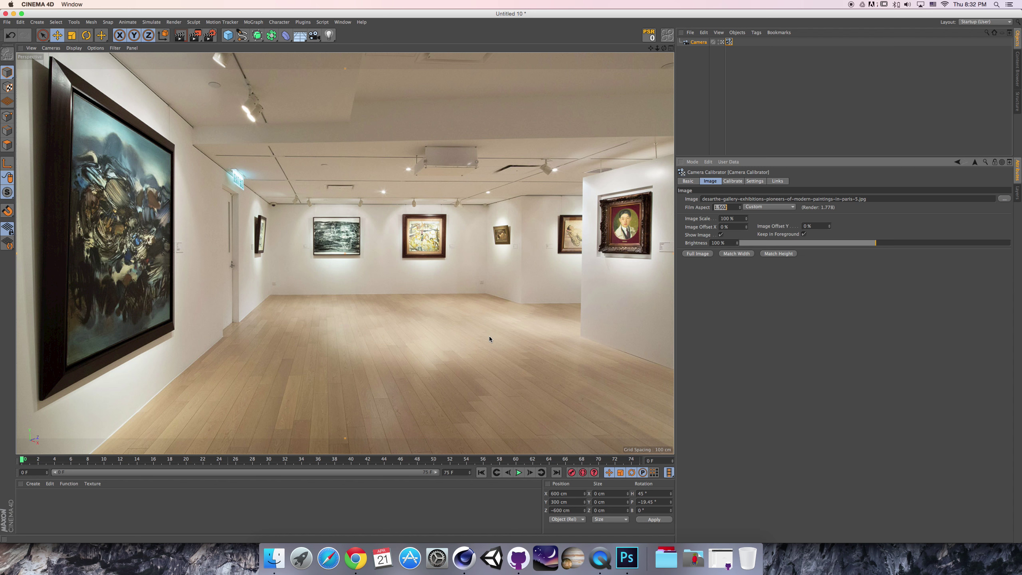
scroll(489, 336, down, 1)
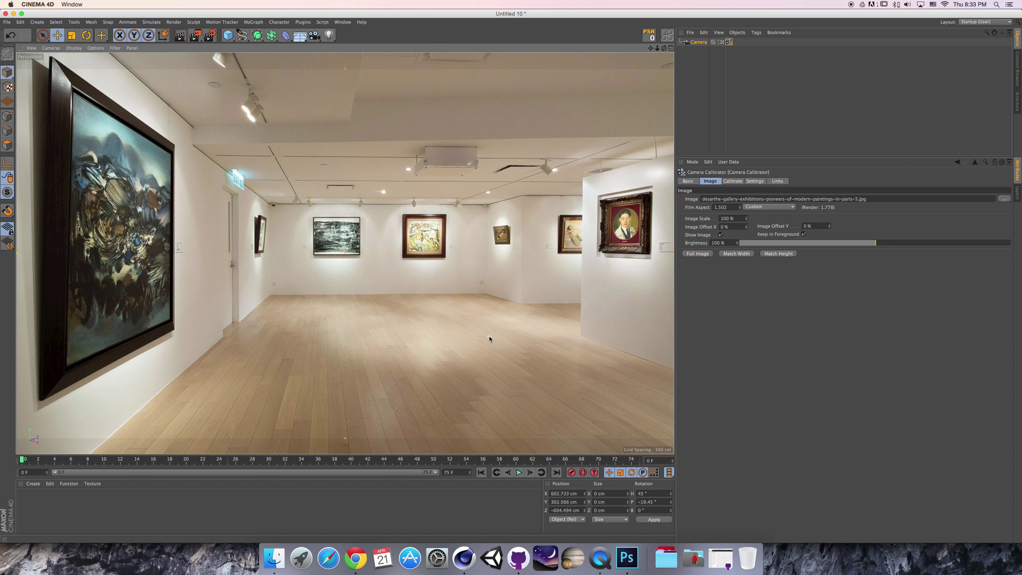
drag(731, 207, 678, 206)
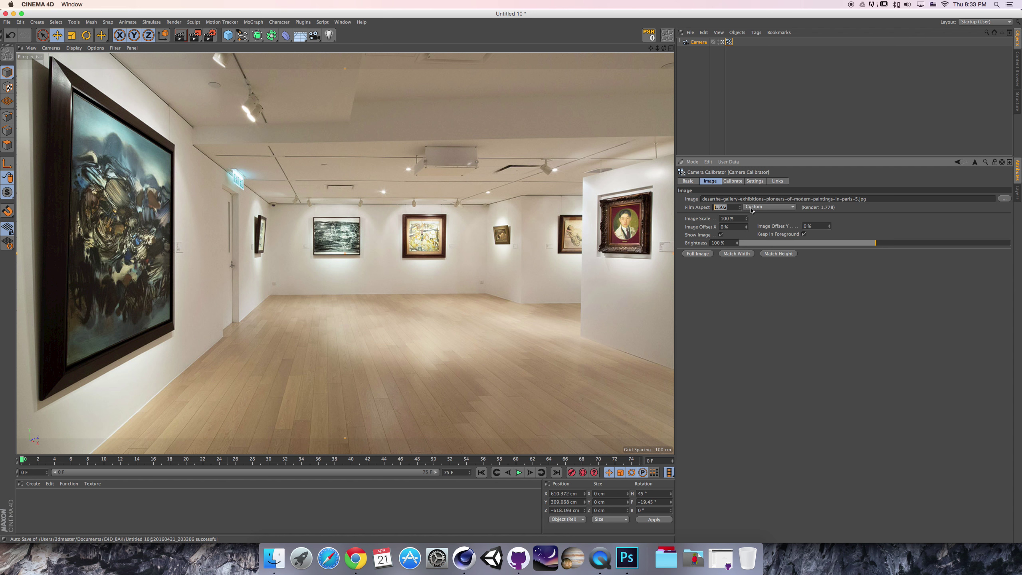
click(202, 40)
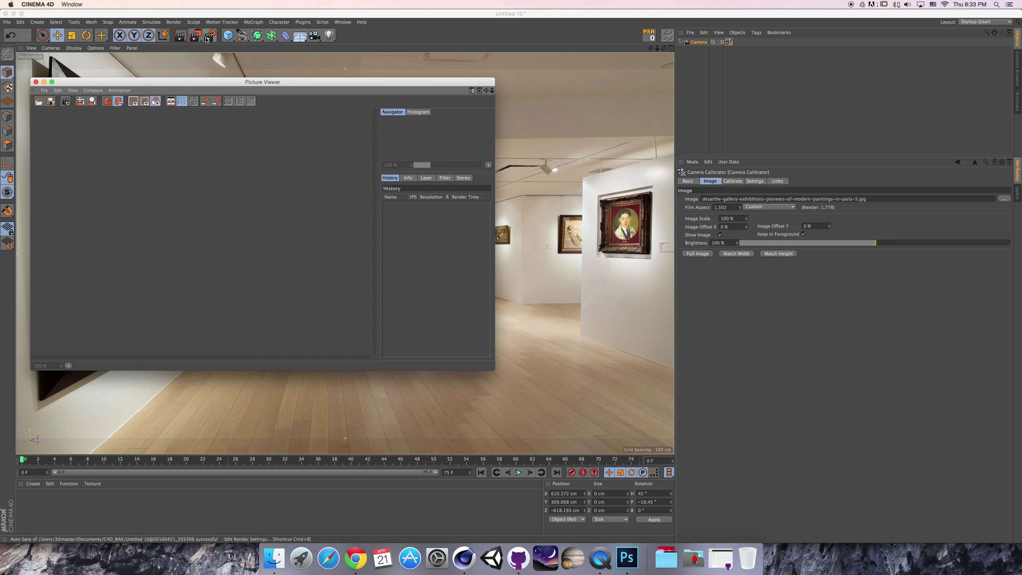
click(209, 38)
click(37, 82)
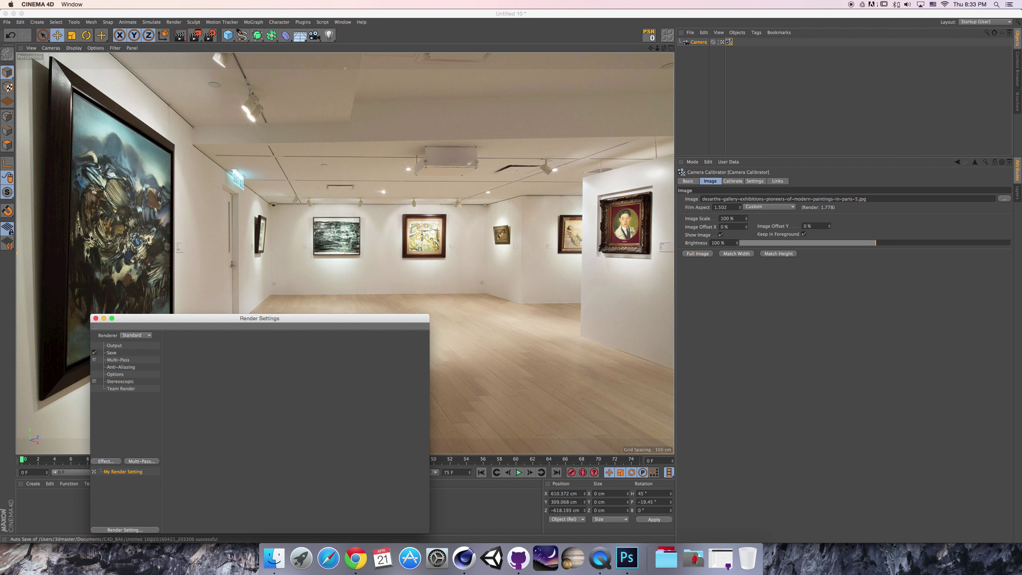
click(114, 345)
Set the render output's film aspect to 1.502 to match the camera calibrator image.
double_click(217, 403)
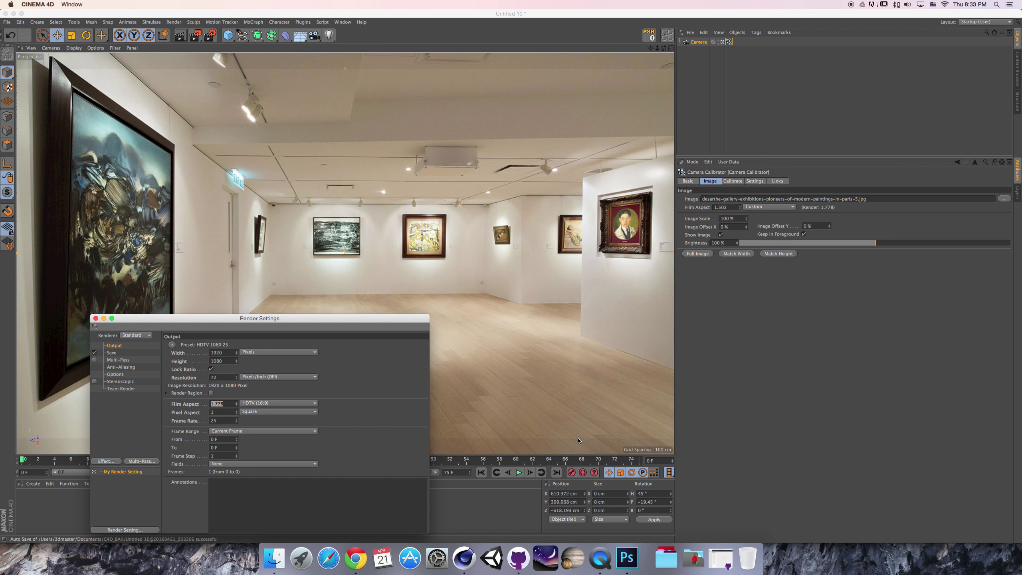
text(1.502)
key(Return)
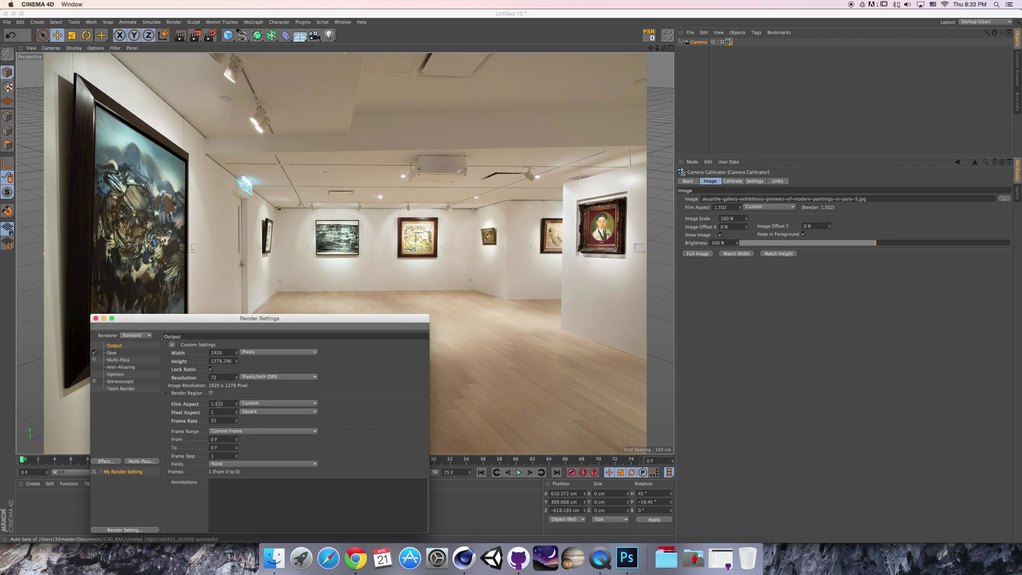
Undo the render film aspect change and set it to 1.502 again, twice over.
key(super+z)
drag(227, 404, 198, 404)
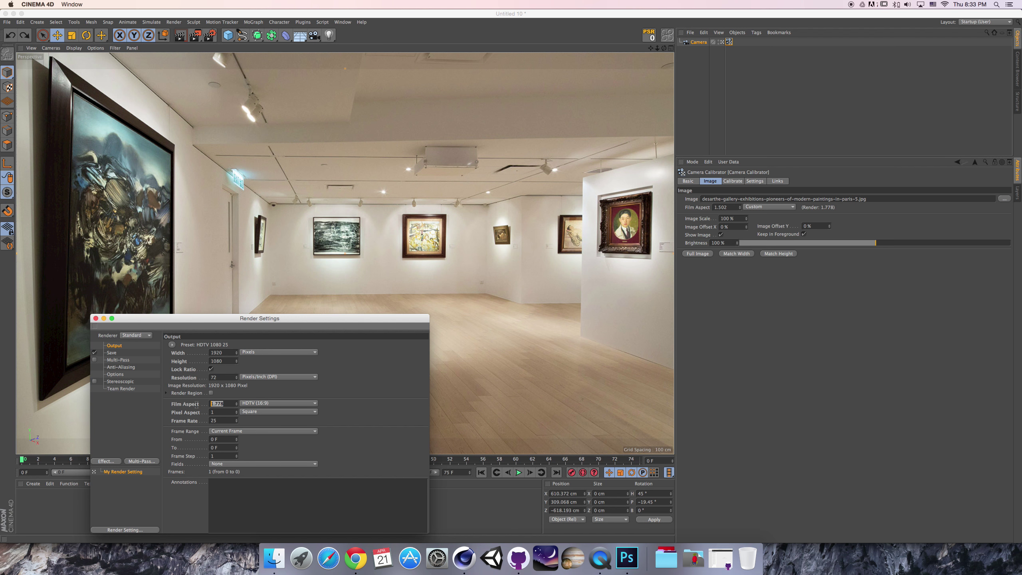
text(1.502)
key(Return)
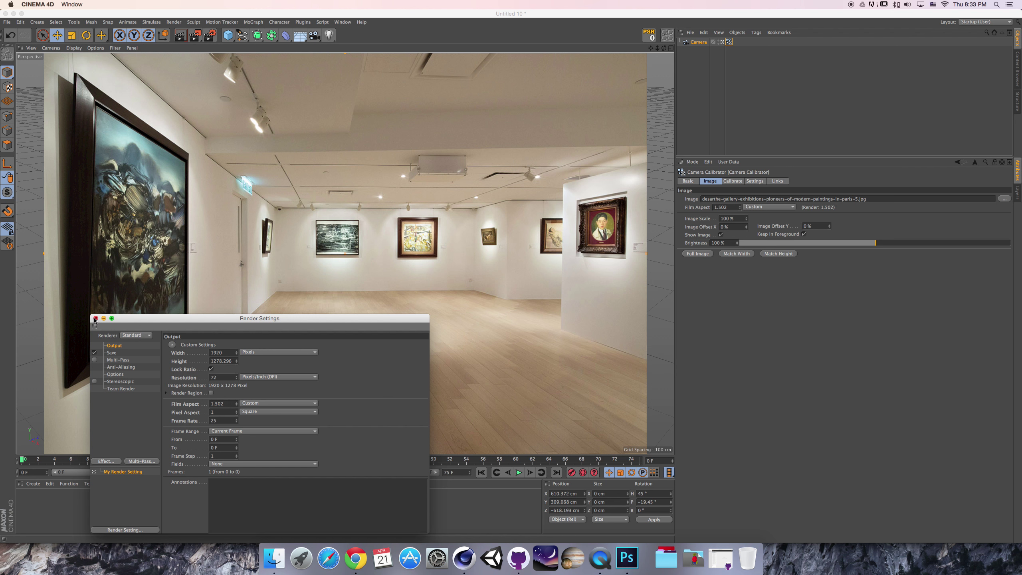
key(super+z)
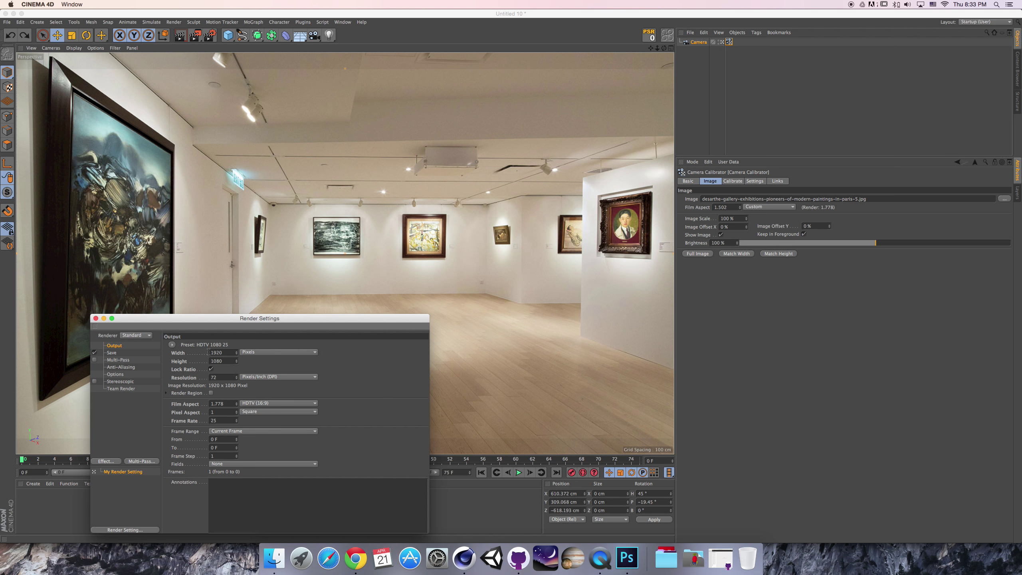
drag(223, 402, 205, 401)
text(1.502)
key(Return)
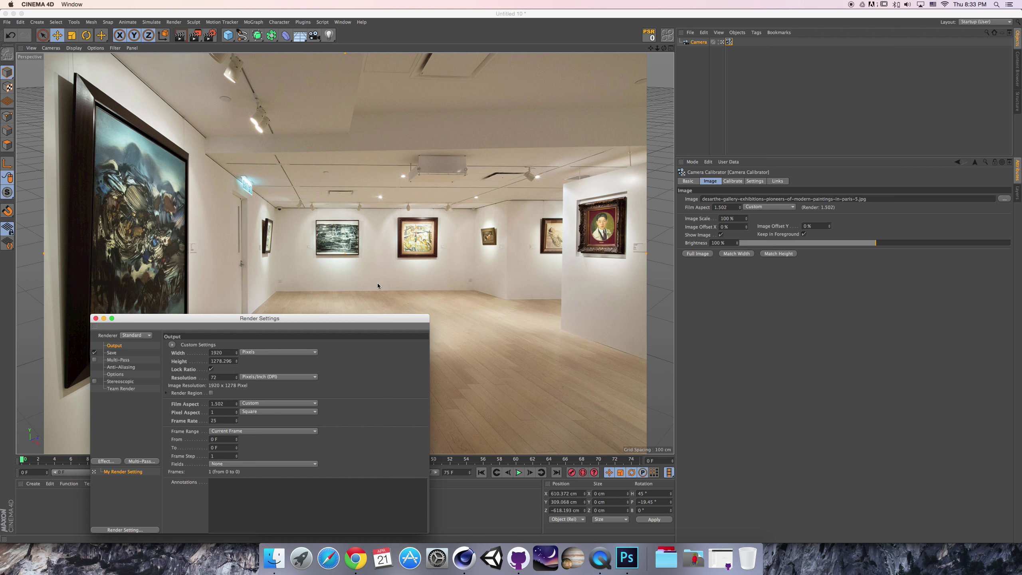
Set the render output width to 2000 pixels and close the render settings.
double_click(225, 353)
text(3000)
click(217, 353)
text(2000)
key(Return)
click(96, 319)
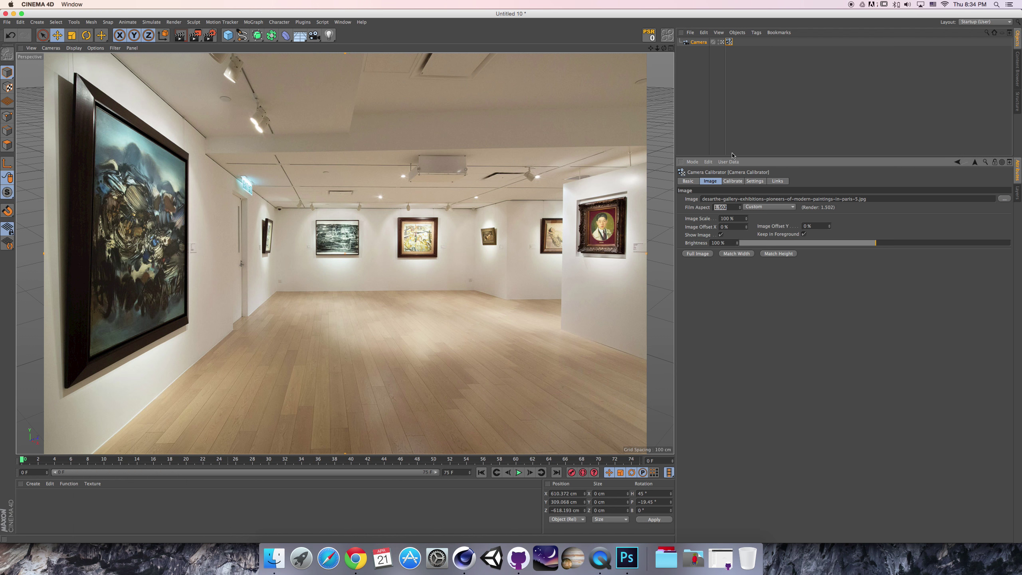
Show the camera calibrator tag's Calibrate settings and enlarge the area that displays them.
click(733, 181)
drag(749, 157, 749, 132)
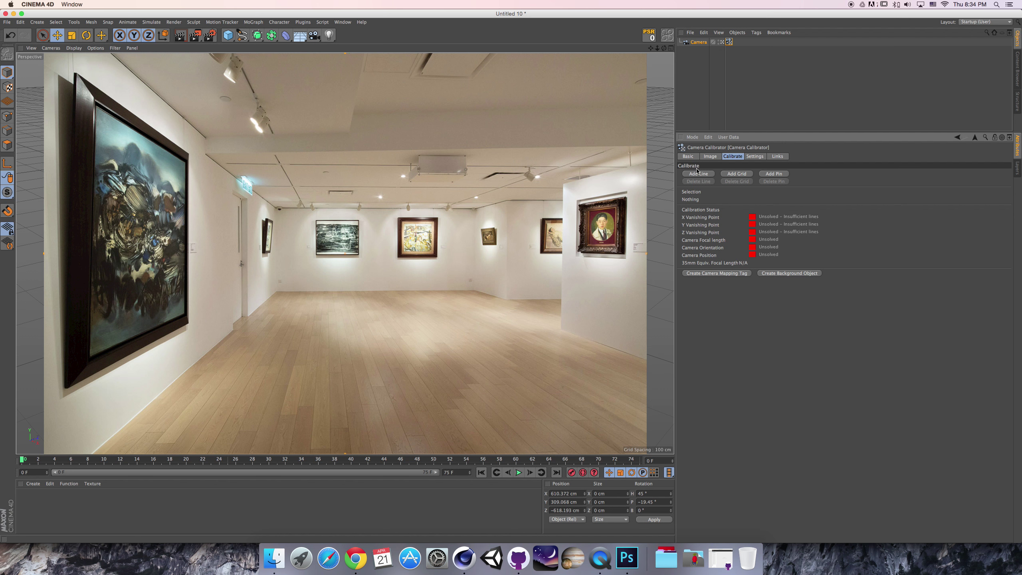
Create a series of new empty projects alongside the gallery project.
click(342, 22)
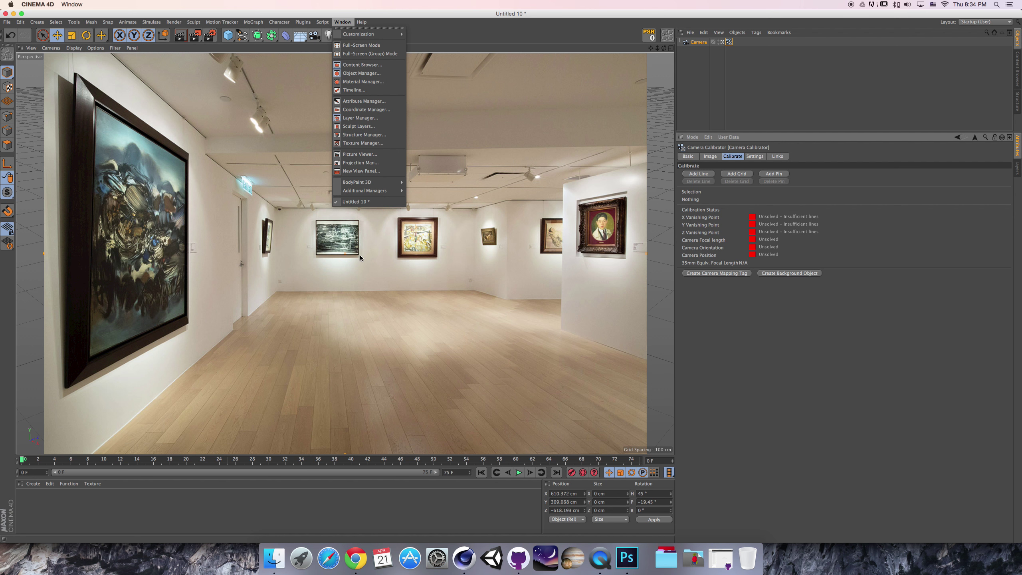
key(Escape)
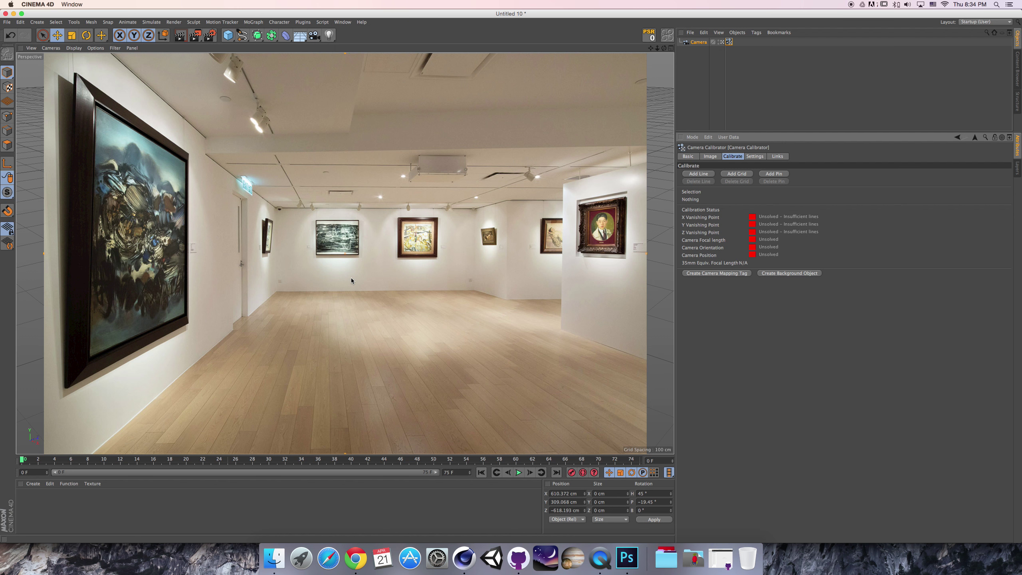
key(super+n)
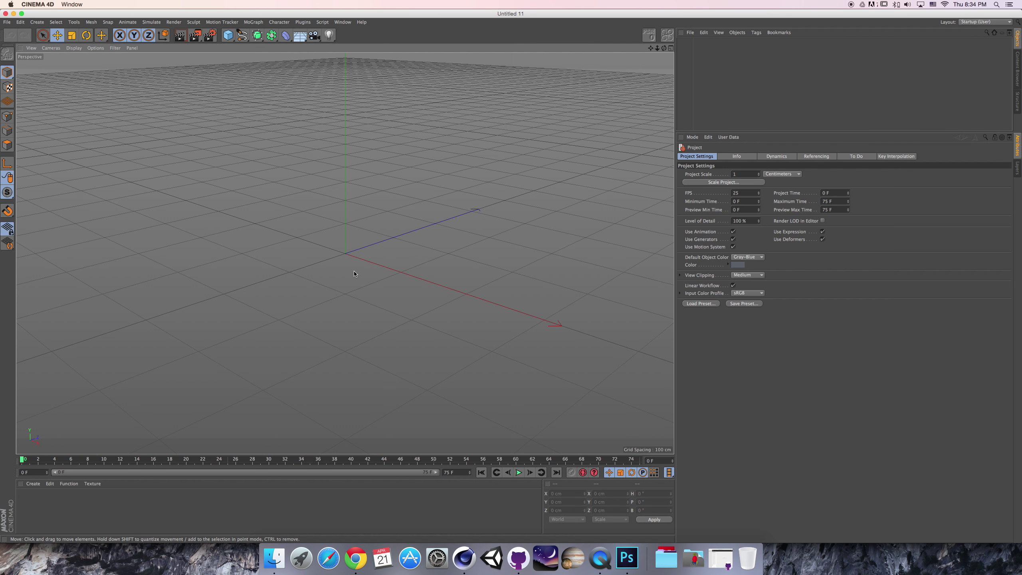
key(super+n)
key(super+n)
key(super+n)
key(super+n)
key(super+n)
key(super+n)
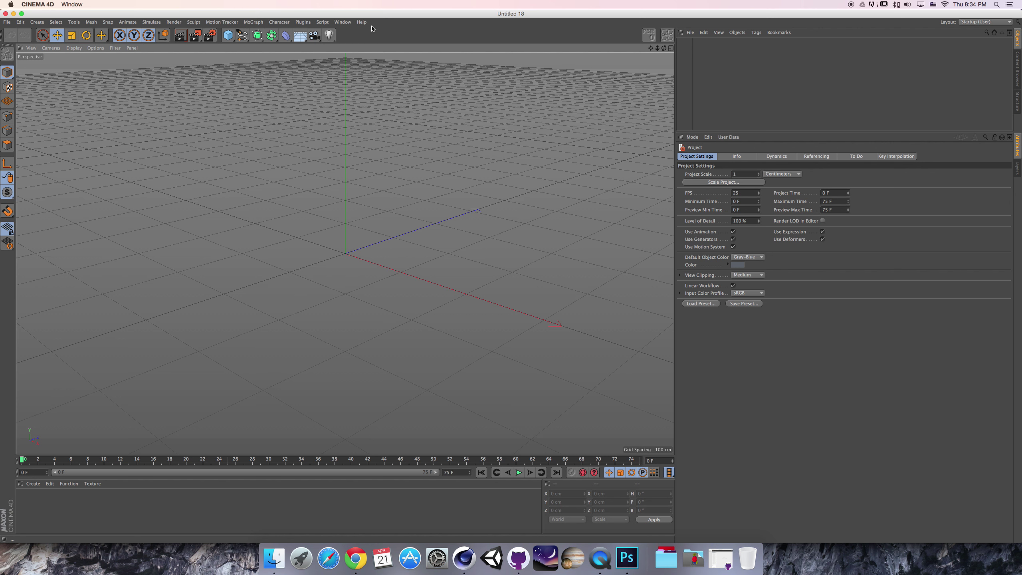
Return to the Untitled 10 gallery project and reselect its camera calibrator tag.
click(343, 21)
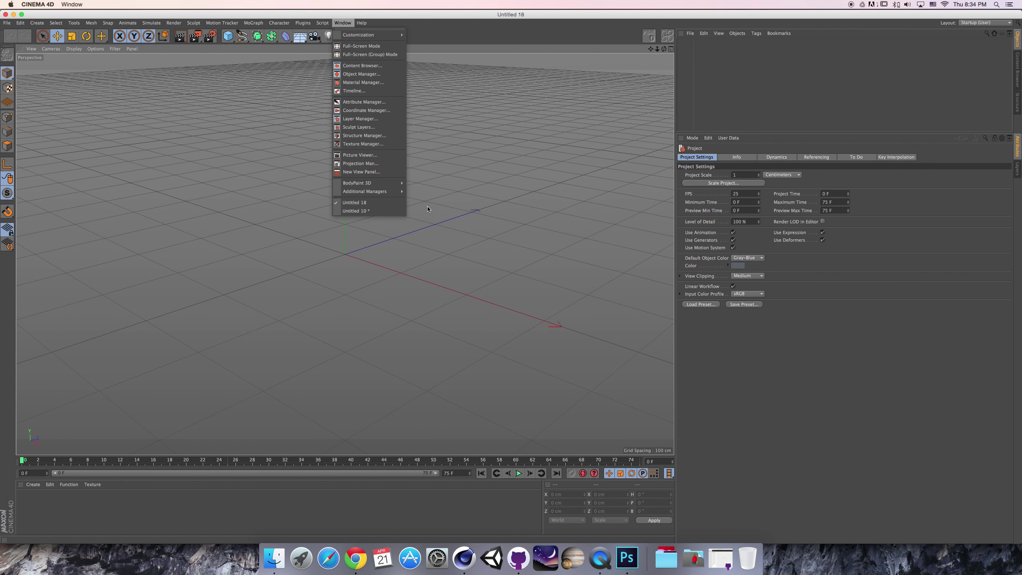
click(495, 23)
drag(474, 14, 476, 13)
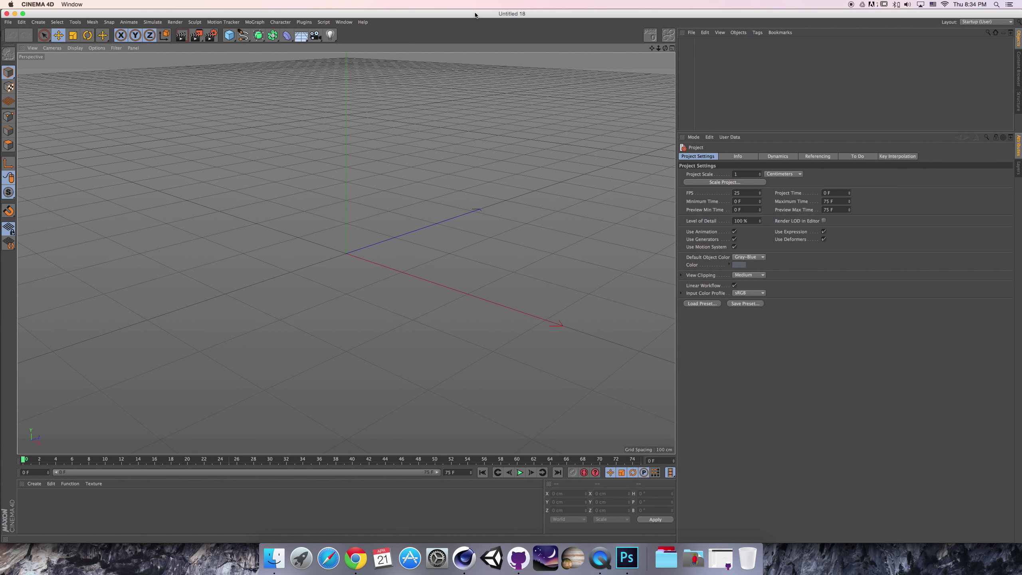
key(super+grave)
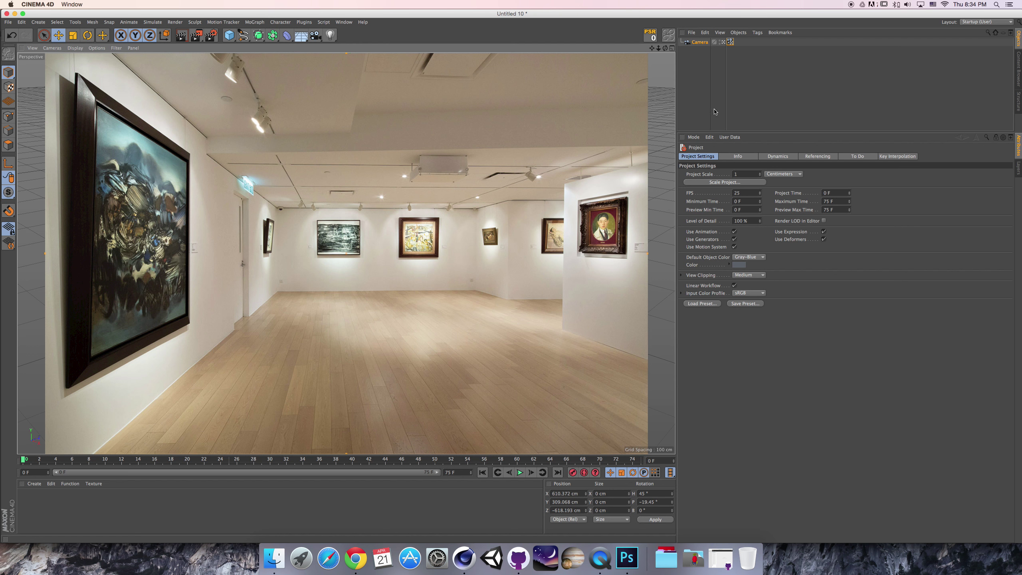
click(730, 42)
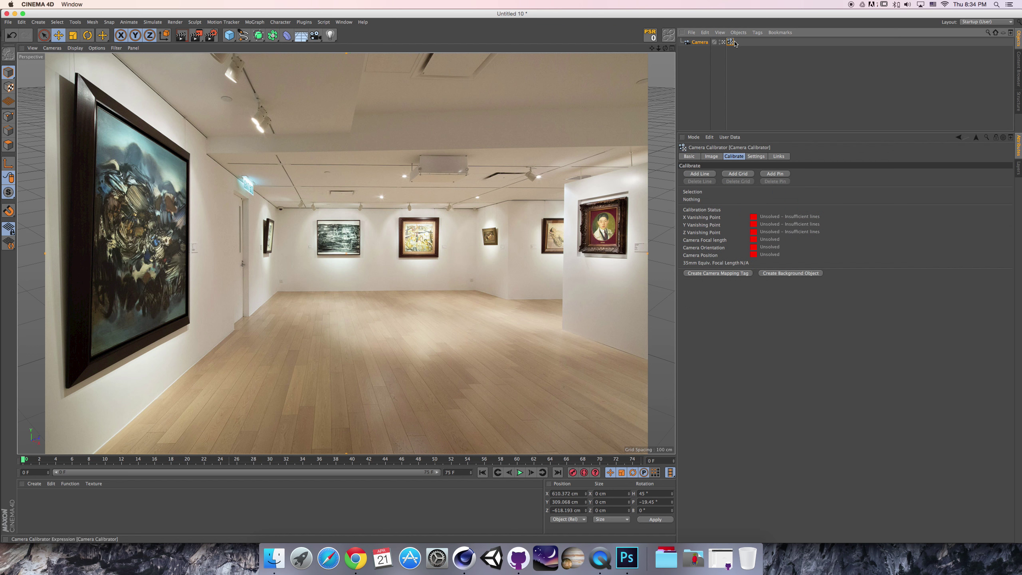
Add a calibration line along the floor edge of the wall with the large painting and assign it to the Z axis.
click(702, 176)
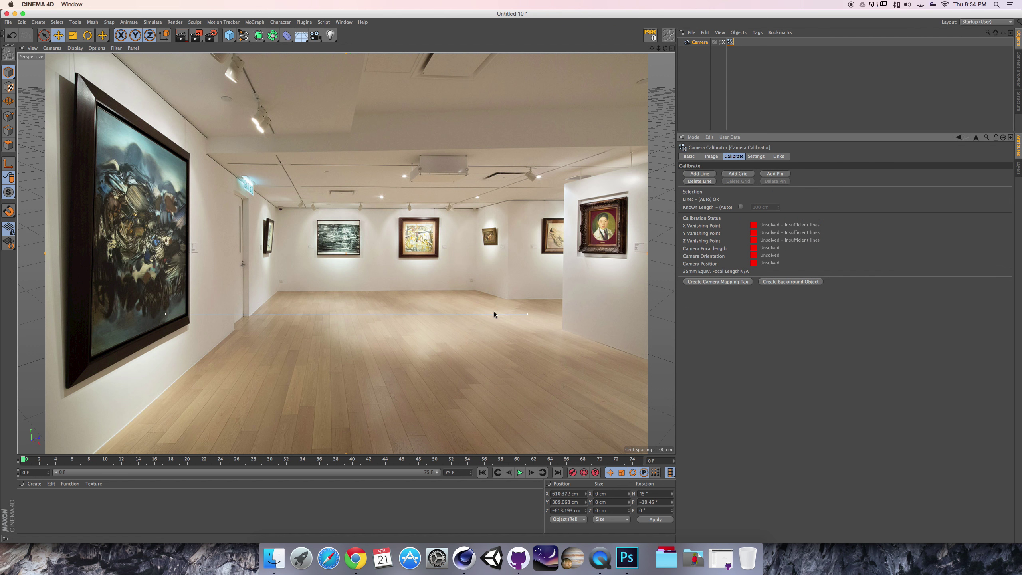
drag(524, 316, 278, 291)
drag(166, 314, 98, 451)
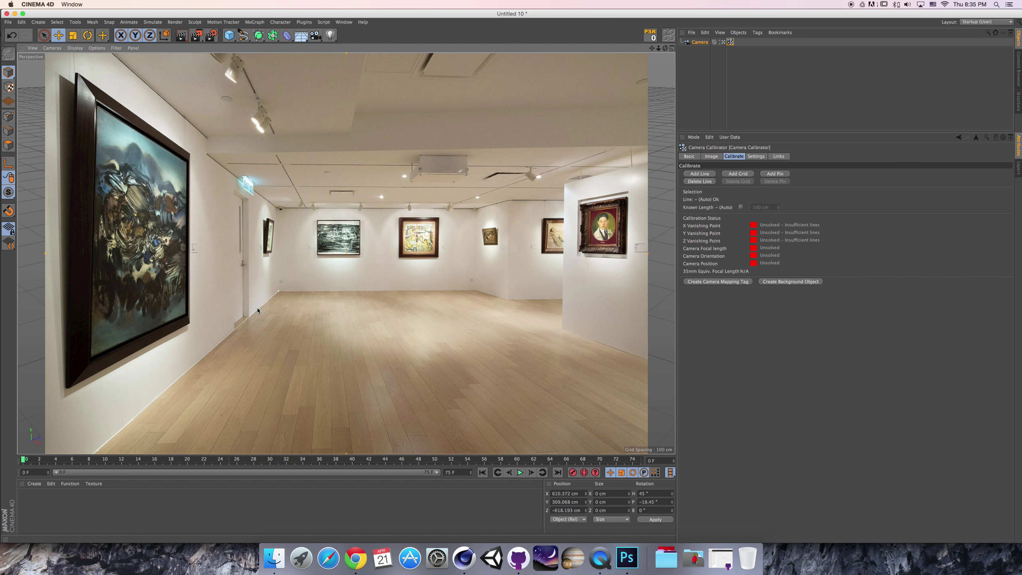
shift+click(257, 308)
shift+click(257, 308)
shift+click(257, 308)
Add a second calibration line from the back wall's far floor corner past the partition wall and assign it to Z.
click(699, 174)
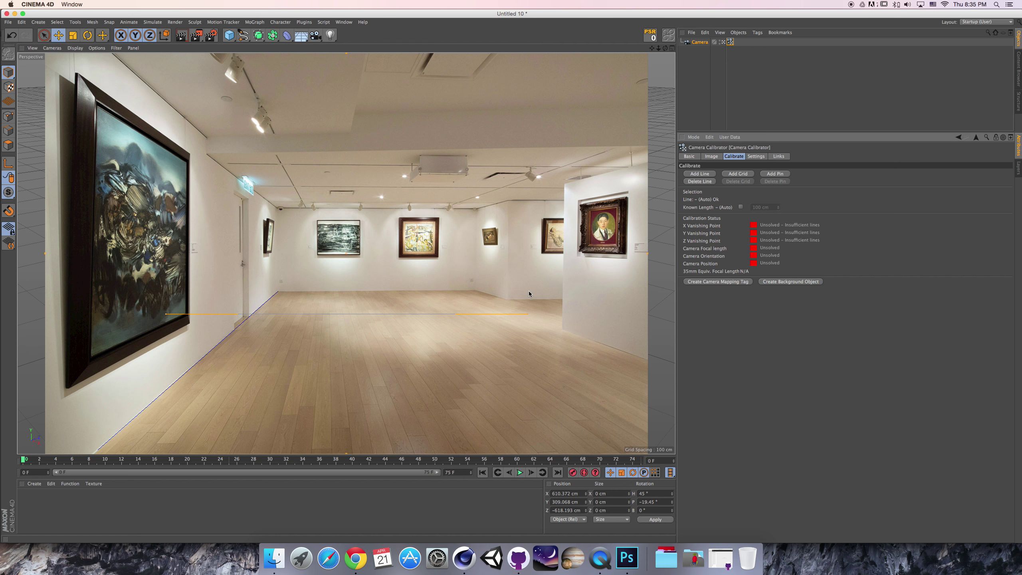
drag(528, 316, 476, 290)
drag(166, 313, 706, 356)
shift+click(601, 326)
shift+click(601, 327)
shift+click(600, 327)
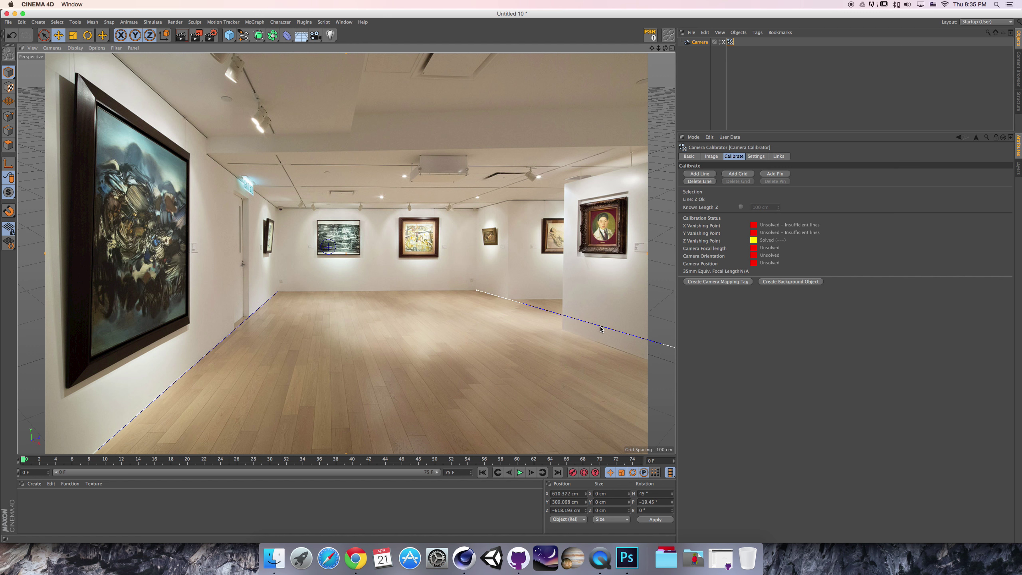
Add a third calibration line along the base of the partition wall and assign it to the Z axis.
click(700, 175)
drag(534, 319, 562, 329)
drag(166, 314, 727, 387)
click(626, 354)
click(625, 354)
Extend the far ends of the three Z lines so they cross over the black-and-white painting on the back wall.
mouse_move(564, 333)
mouse_down()
mouse_move(512, 324)
mouse_move(363, 241)
mouse_move(306, 235)
mouse_up()
mouse_move(476, 290)
mouse_down()
mouse_move(332, 226)
mouse_move(331, 245)
mouse_up()
drag(278, 290, 373, 210)
drag(374, 208, 374, 206)
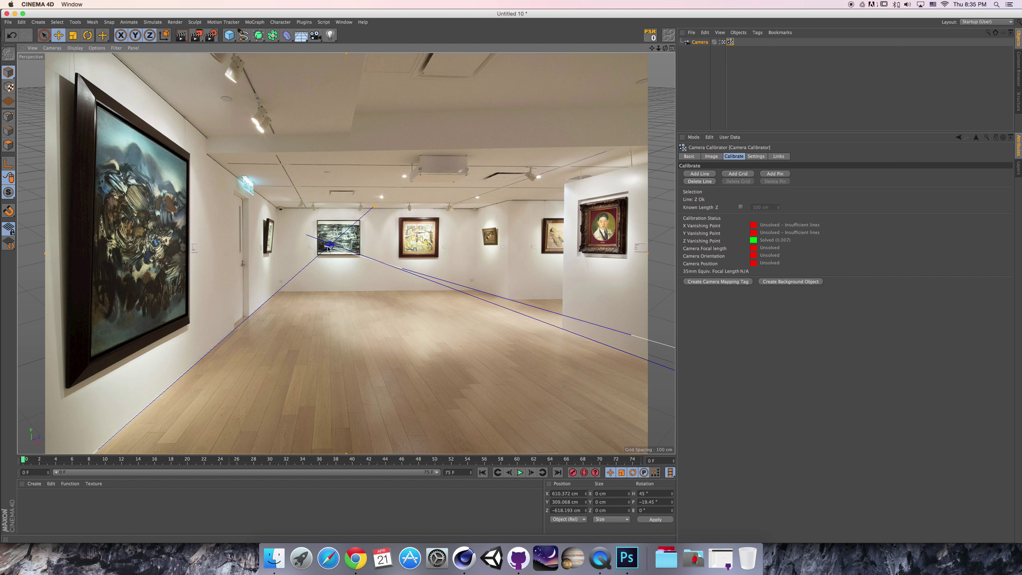
Fine-tune the Z lines' end points and extend one line to the small painting beside the door to refine the vanishing point.
drag(329, 244, 330, 244)
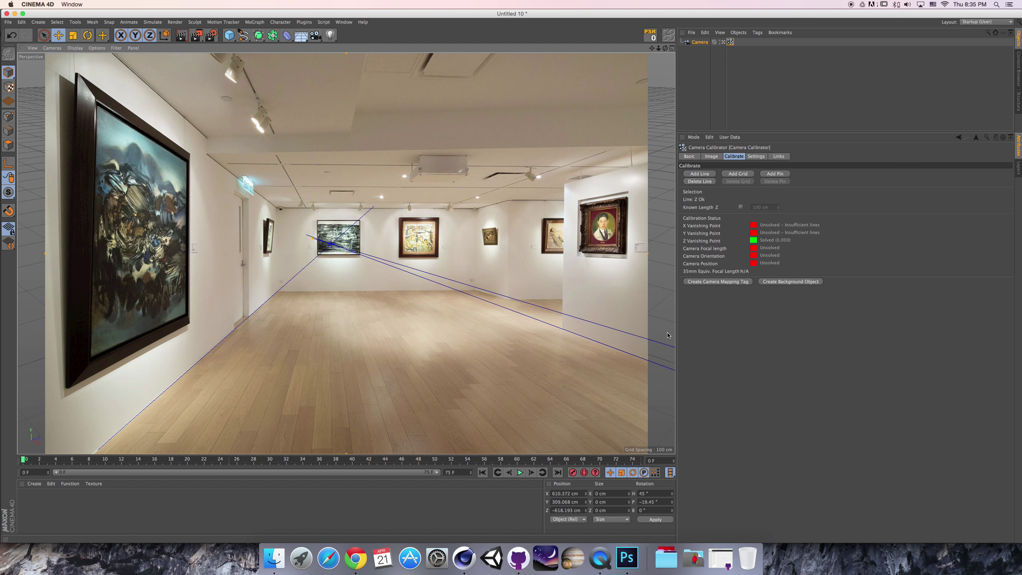
drag(630, 335, 578, 322)
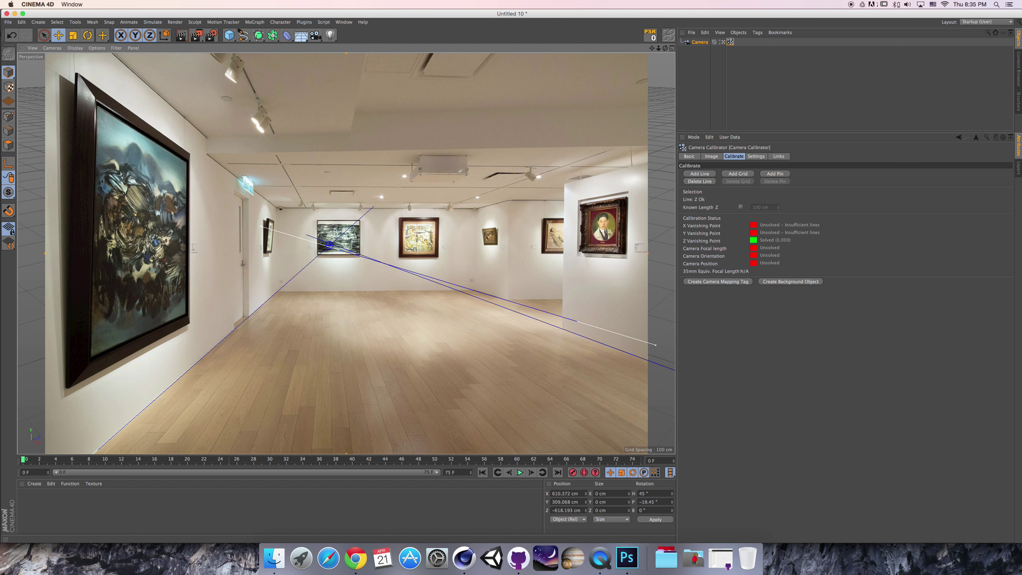
mouse_move(258, 226)
mouse_down()
mouse_move(304, 236)
mouse_move(267, 227)
mouse_up()
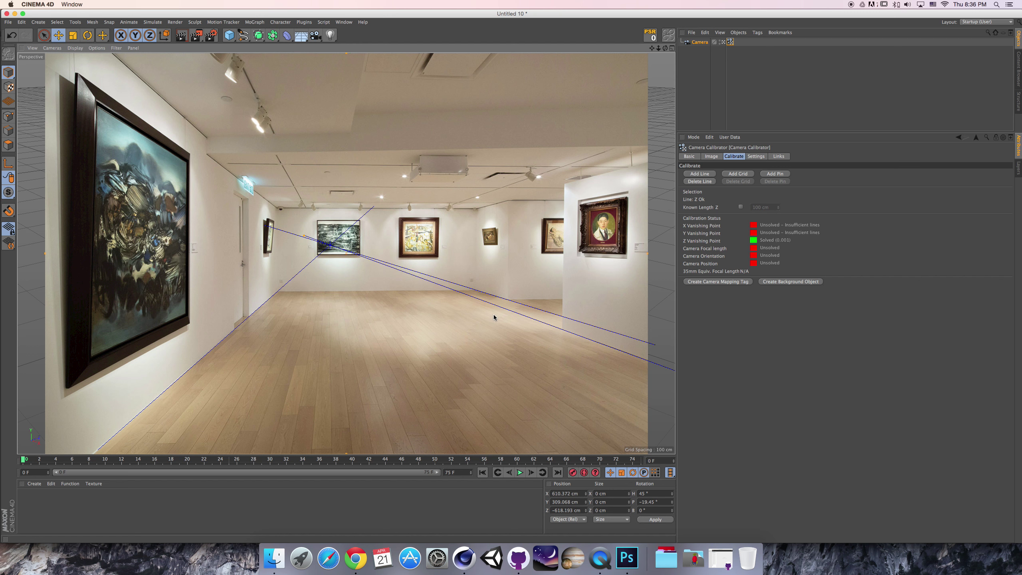
drag(374, 206, 374, 206)
drag(267, 226, 267, 224)
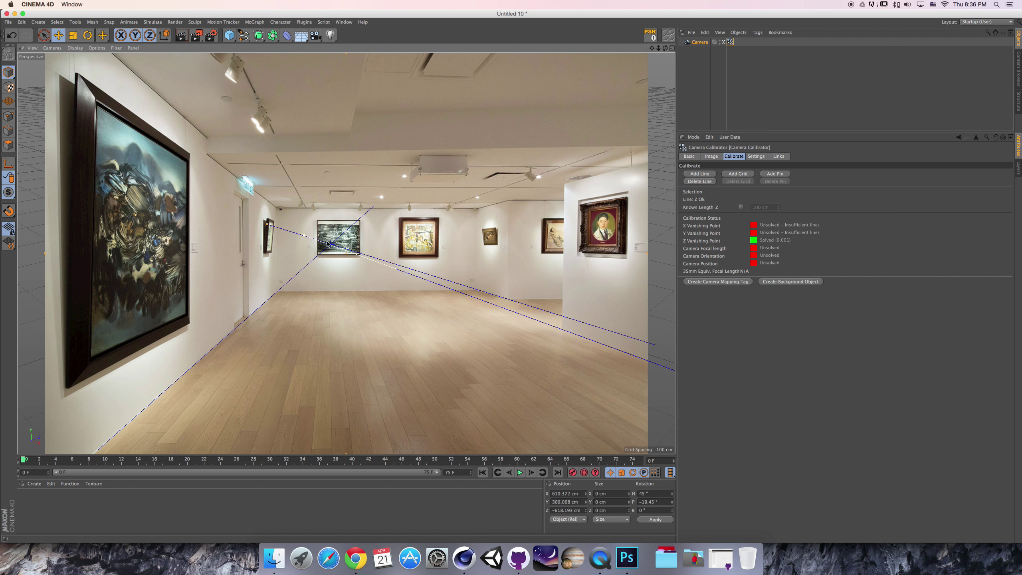
drag(374, 206, 373, 206)
Add a vertical calibration line along the door frame's edge and assign it to the Y axis.
click(693, 176)
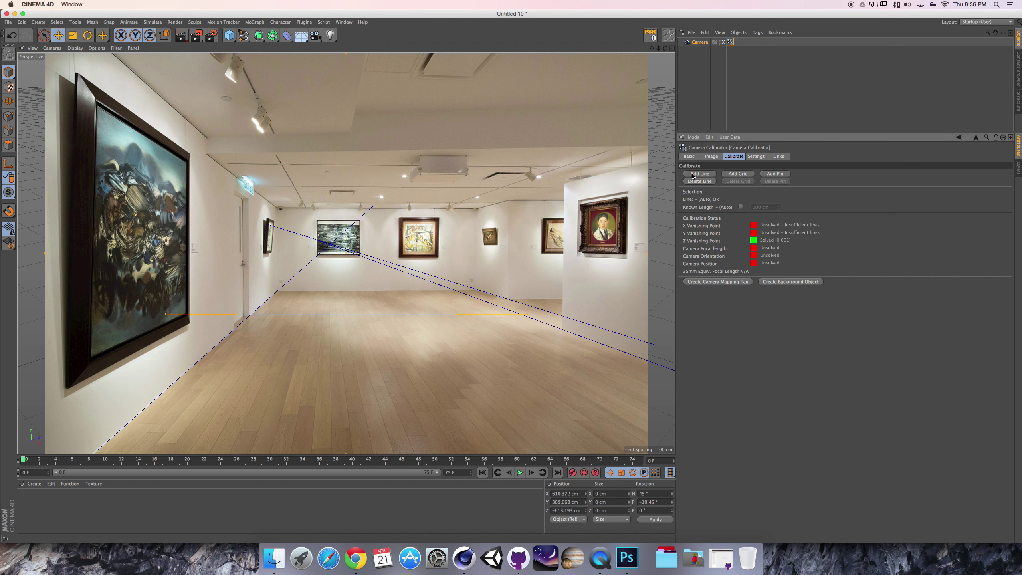
drag(518, 319, 249, 198)
drag(166, 314, 249, 358)
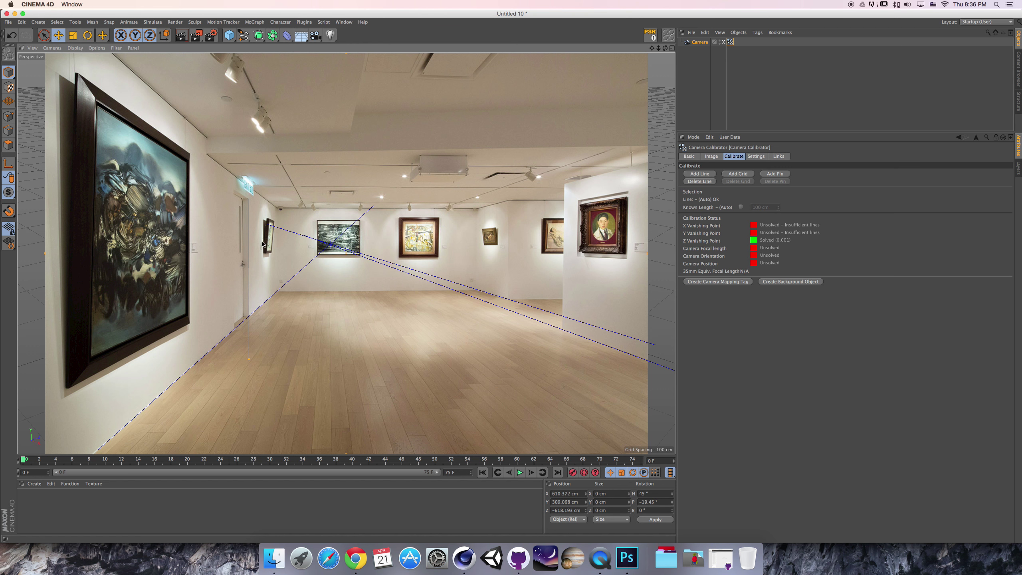
click(248, 253)
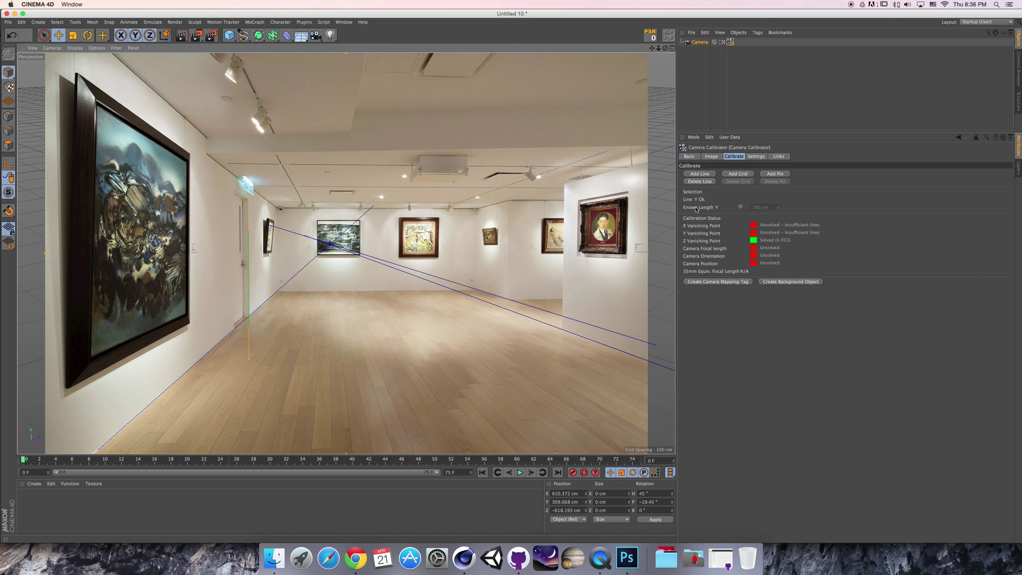
Add a vertical calibration line along the partition wall's front edge and assign it to the Y axis.
click(702, 174)
drag(525, 314, 565, 185)
click(161, 318)
drag(166, 315, 560, 418)
mouse_move(560, 419)
mouse_down()
mouse_move(565, 451)
mouse_move(562, 422)
mouse_up()
click(561, 300)
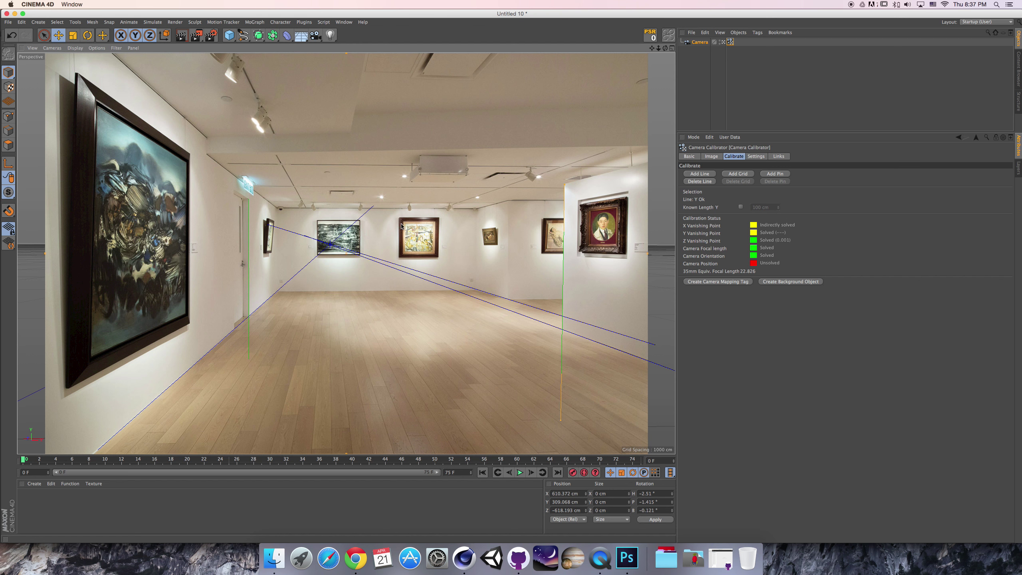
Add two horizontal calibration lines along the back wall's floor and ceiling edges and assign them to the X axis.
click(704, 175)
drag(528, 318, 476, 290)
drag(166, 313, 278, 291)
click(699, 174)
drag(527, 314, 475, 208)
drag(165, 313, 277, 207)
click(313, 209)
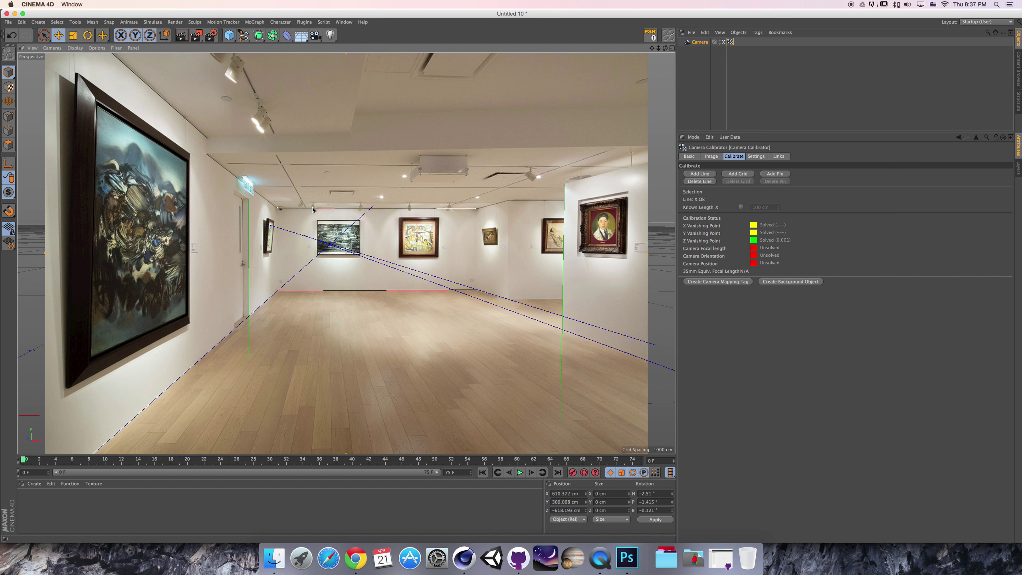
Fine-tune the end points of the two X lines against the back wall's ceiling and floor edges.
drag(277, 208, 278, 209)
drag(476, 208, 476, 209)
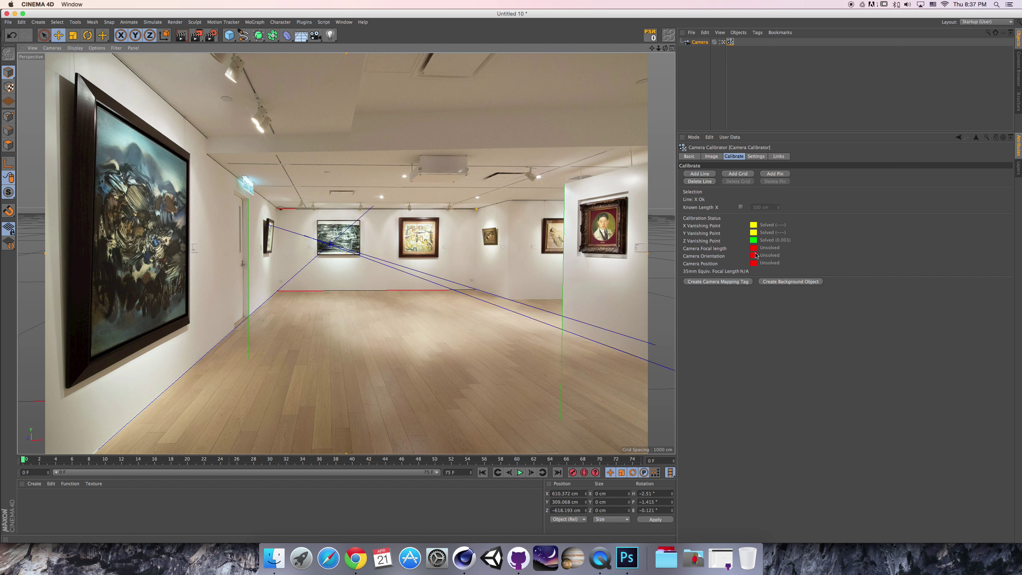
drag(277, 208, 277, 209)
drag(245, 177, 245, 178)
drag(444, 178, 445, 177)
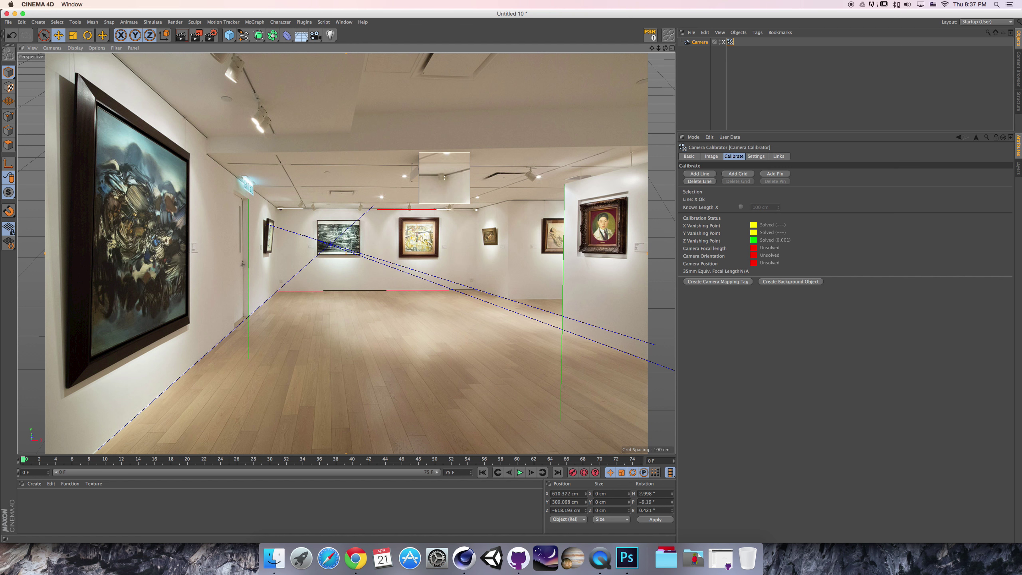
click(440, 291)
drag(478, 291, 478, 291)
drag(278, 292, 278, 291)
Realign the lower ends of the door and partition Y lines and extend both lines up toward the ceiling.
click(249, 355)
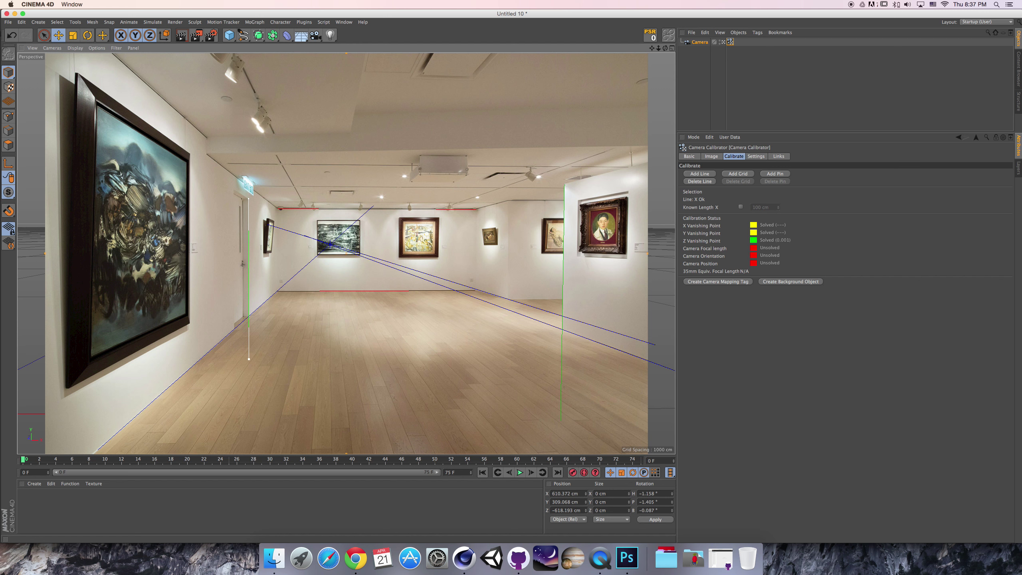
drag(248, 358, 249, 361)
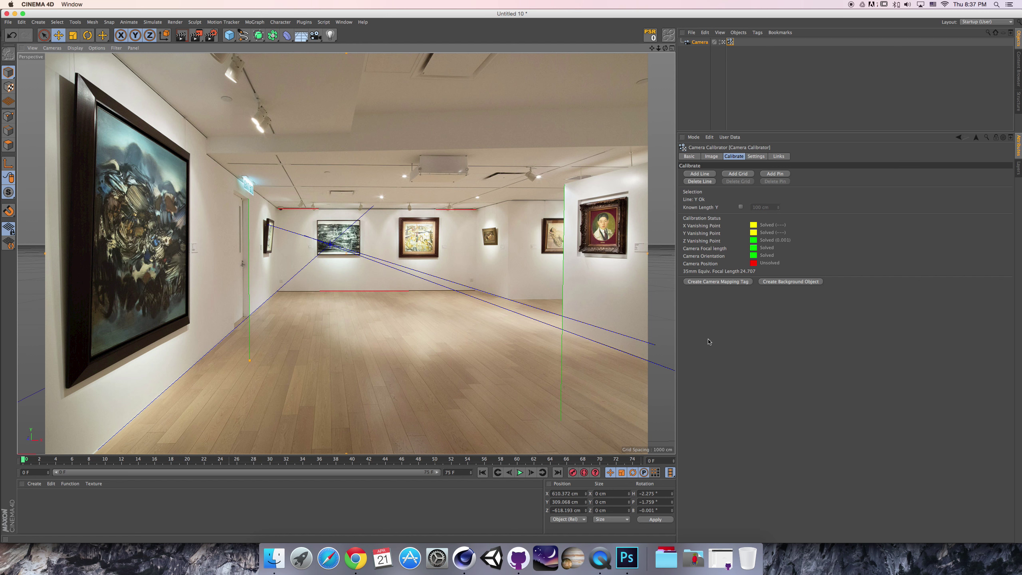
click(563, 422)
drag(560, 420, 561, 420)
drag(565, 186, 565, 160)
drag(248, 199, 248, 146)
drag(249, 362, 250, 375)
Extend both X lines horizontally past the two ends of the back wall.
drag(281, 208, 263, 209)
drag(482, 209, 492, 208)
drag(476, 290, 496, 290)
drag(277, 290, 260, 291)
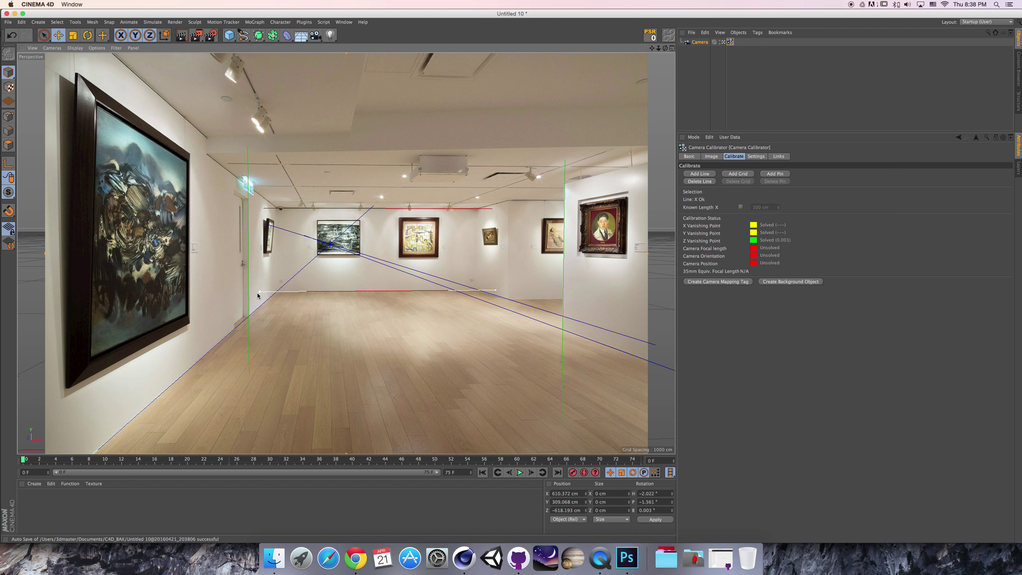
Delete the two X lines and adjust a Z line's end point beside the black-and-white painting.
key(Delete)
click(332, 209)
key(Delete)
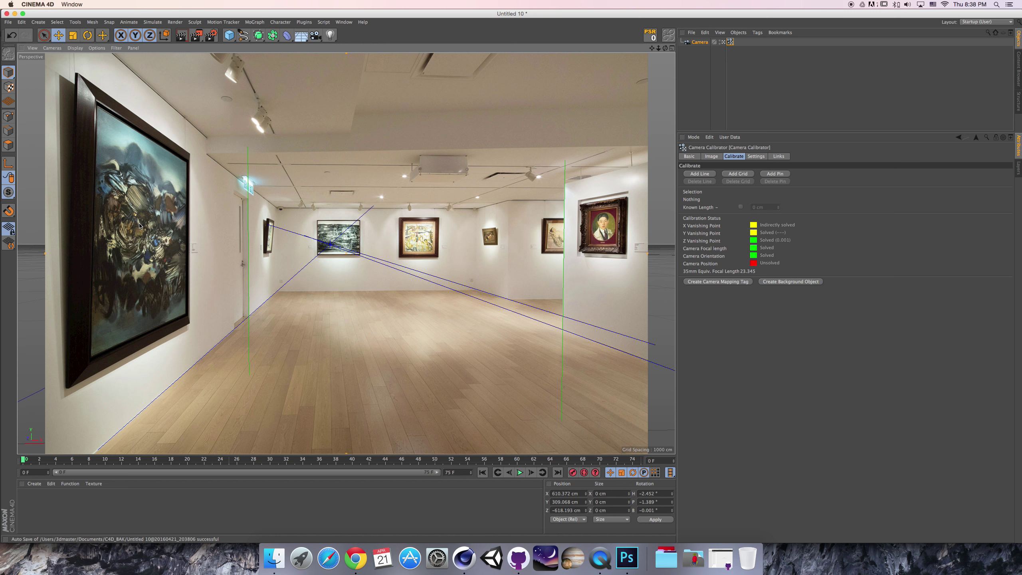
drag(269, 225, 304, 235)
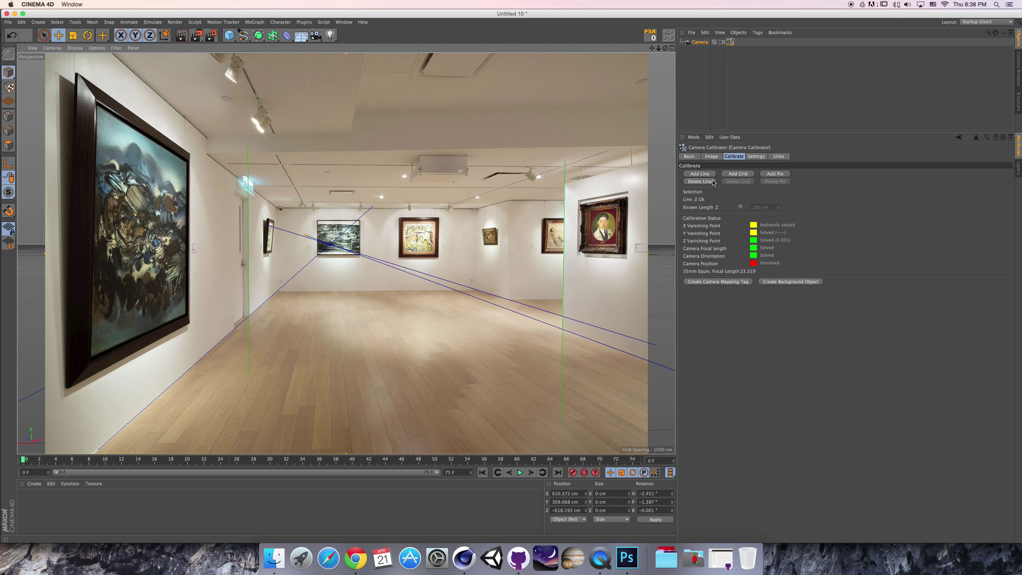
Add a calibration grid, fit its corners to the large painting's canvas and assign its sides to the Y and Z axes.
click(744, 174)
mouse_move(166, 256)
mouse_down()
mouse_move(120, 92)
mouse_move(99, 107)
mouse_up()
mouse_move(347, 403)
mouse_down()
mouse_move(123, 328)
mouse_move(92, 356)
mouse_up()
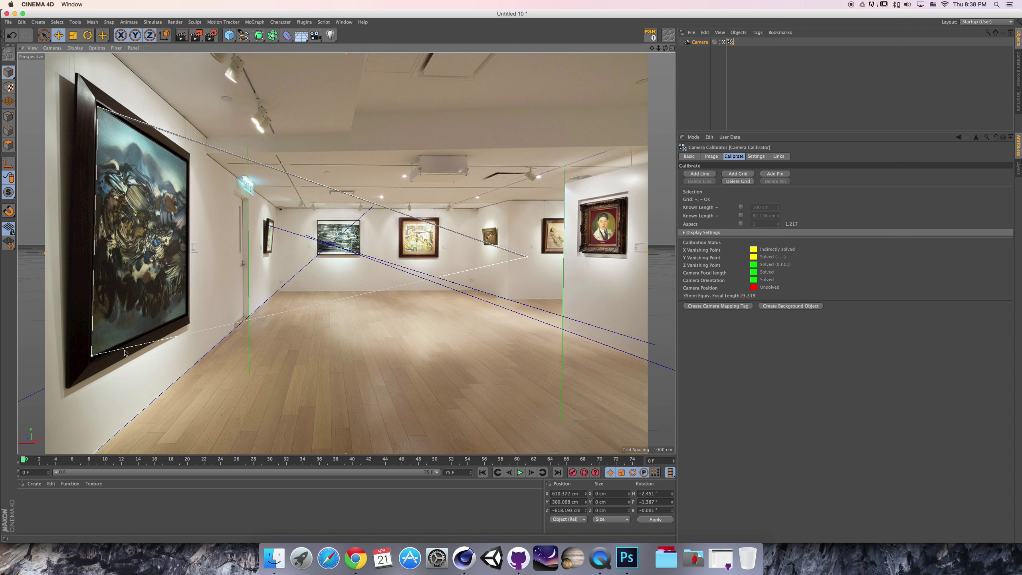
mouse_move(532, 258)
mouse_down()
mouse_move(201, 246)
mouse_move(171, 258)
mouse_move(154, 281)
mouse_up()
drag(344, 196, 155, 131)
click(186, 203)
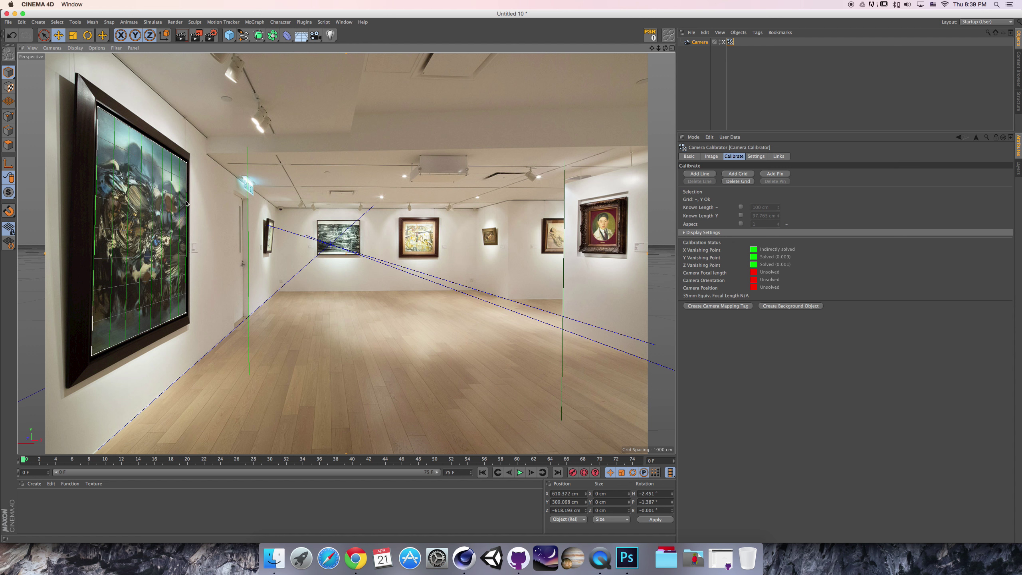
click(169, 151)
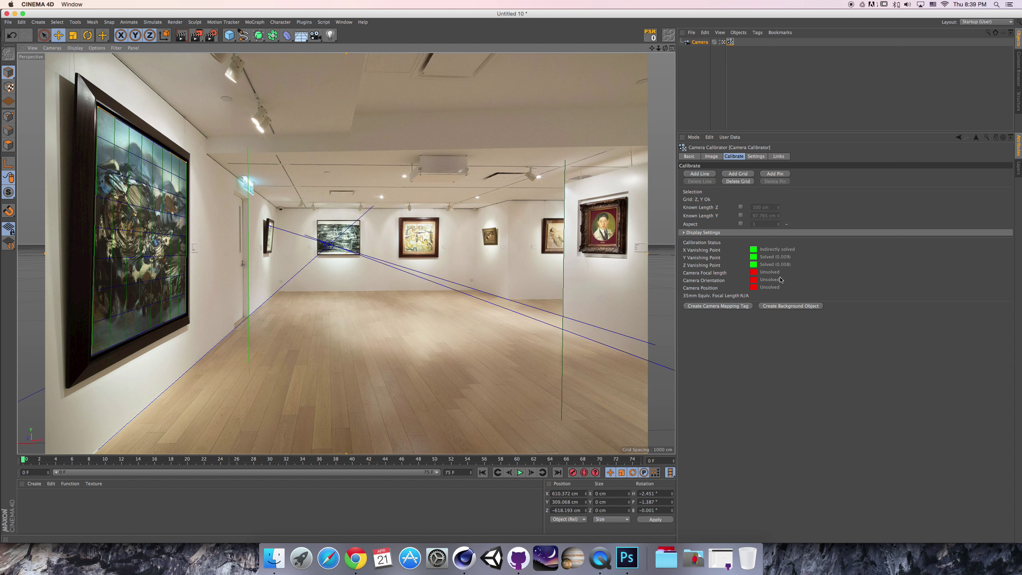
Refine the four grid corners so they sit exactly on the large painting's canvas corners.
drag(101, 113, 97, 106)
drag(92, 355, 92, 356)
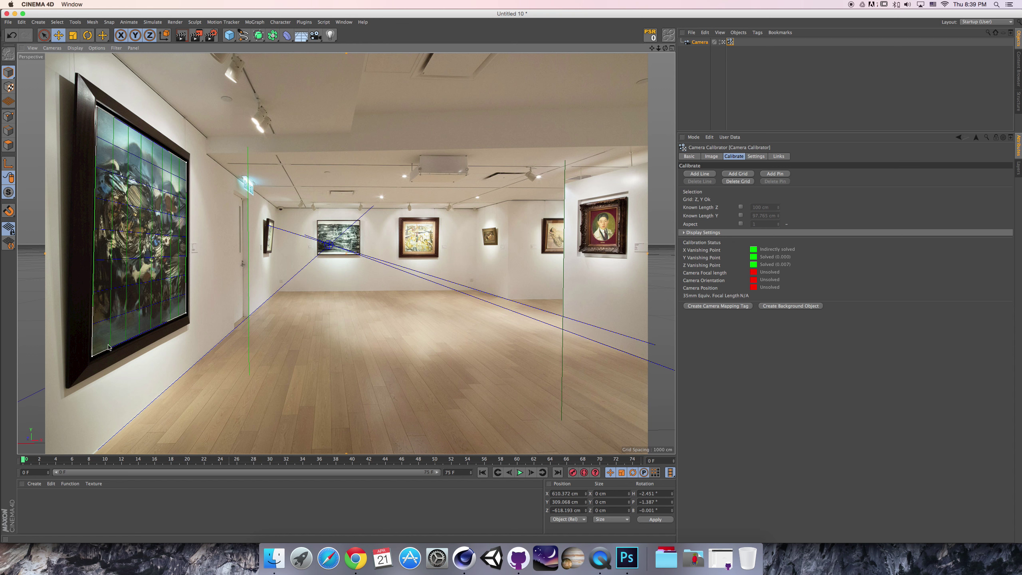
drag(187, 314, 186, 315)
drag(187, 162, 188, 162)
Realign the partition Y line's lower end and lengthen the door Y line at both ends along the frame.
click(565, 404)
drag(563, 421, 561, 422)
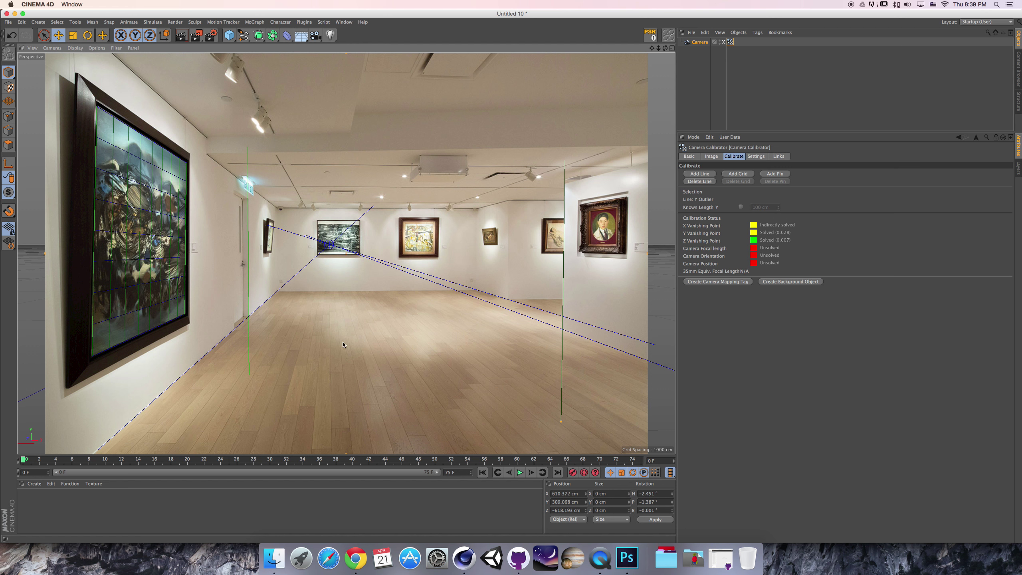
click(248, 383)
click(250, 376)
drag(249, 377, 250, 392)
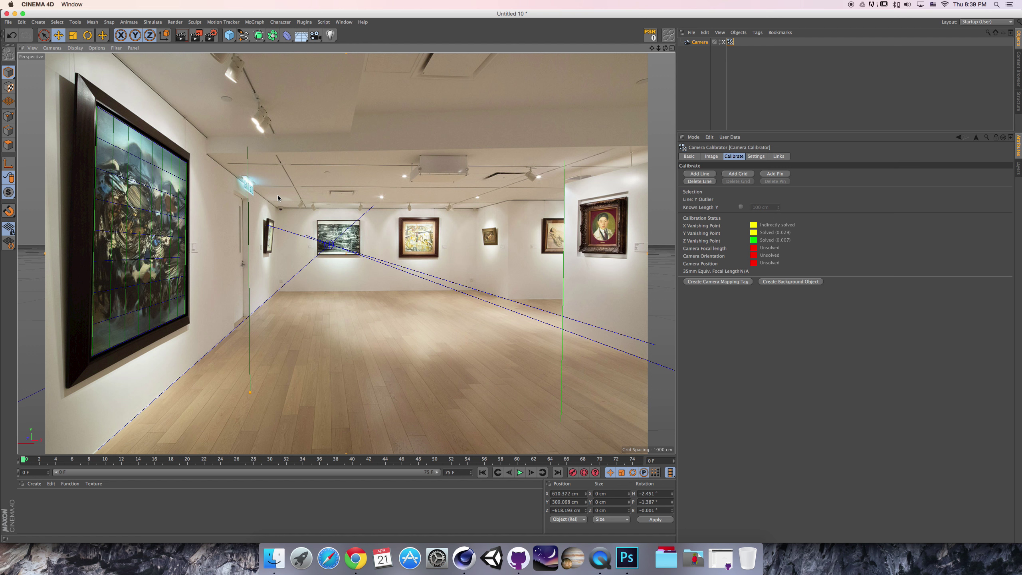
drag(247, 147, 250, 133)
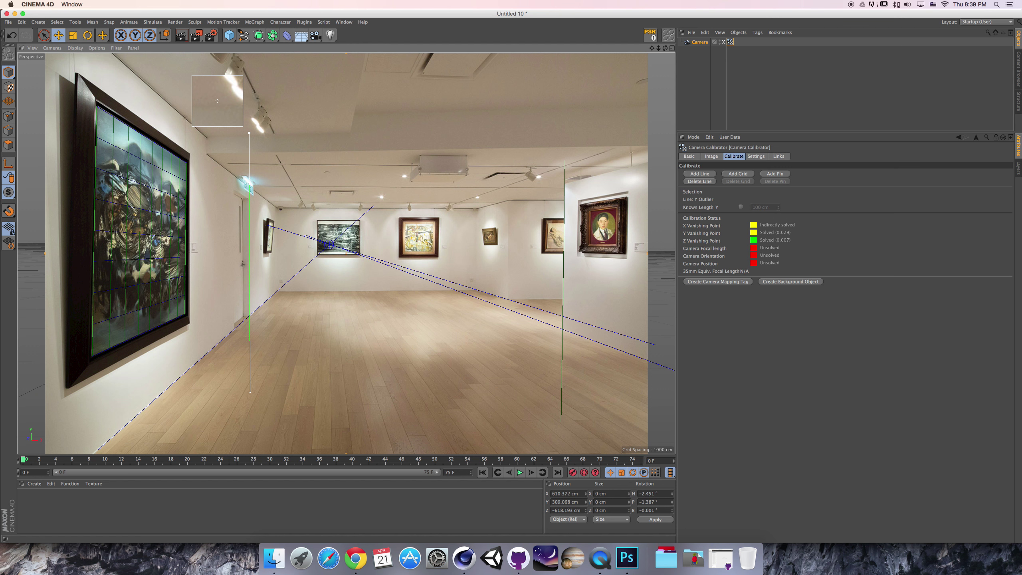
drag(249, 133, 249, 133)
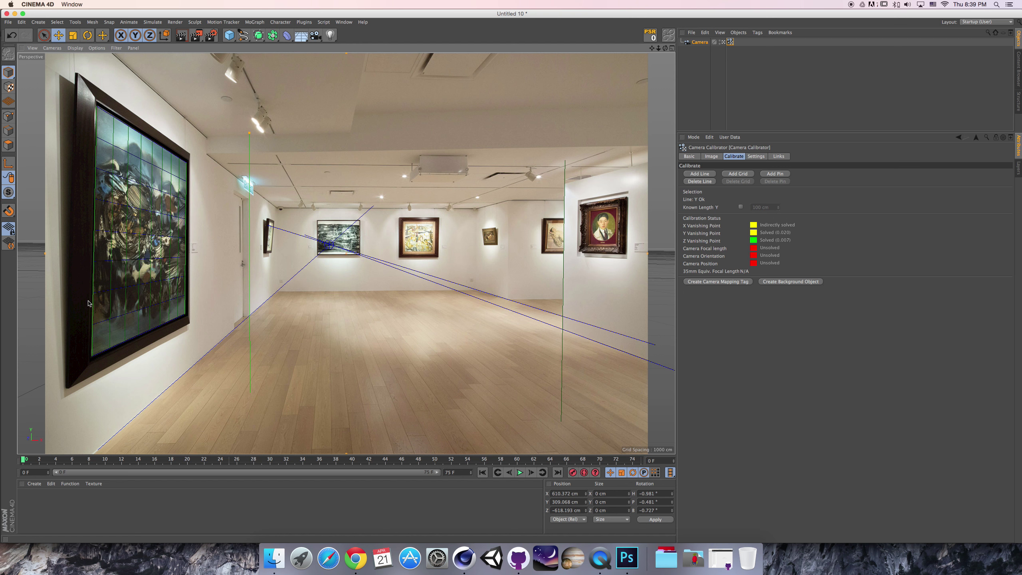
Delete the calibration grid from the large painting.
click(108, 297)
click(91, 297)
key(Delete)
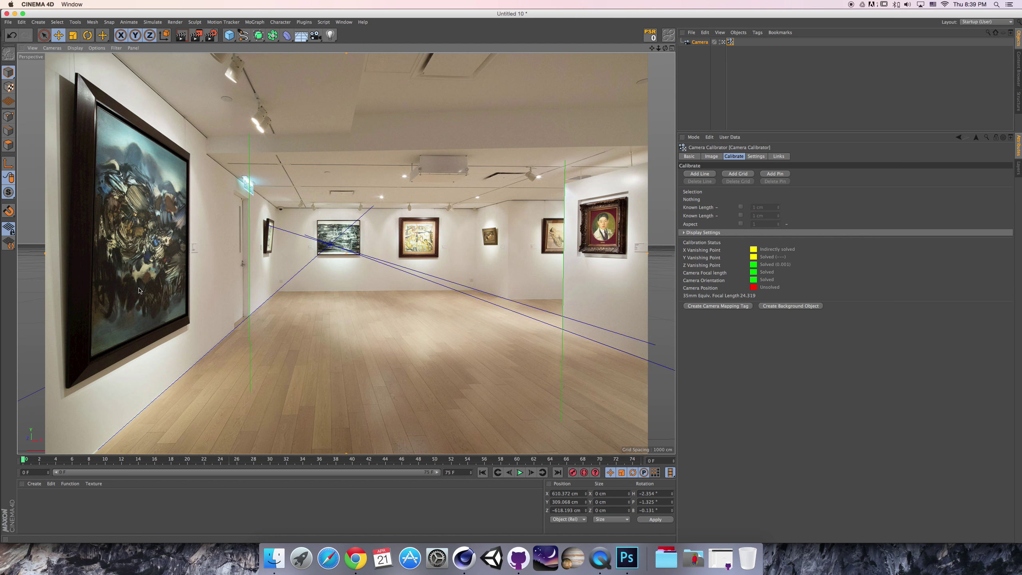
Readjust the ends of both Y lines and shorten the door line so it ends where the door frame meets the floor.
click(250, 279)
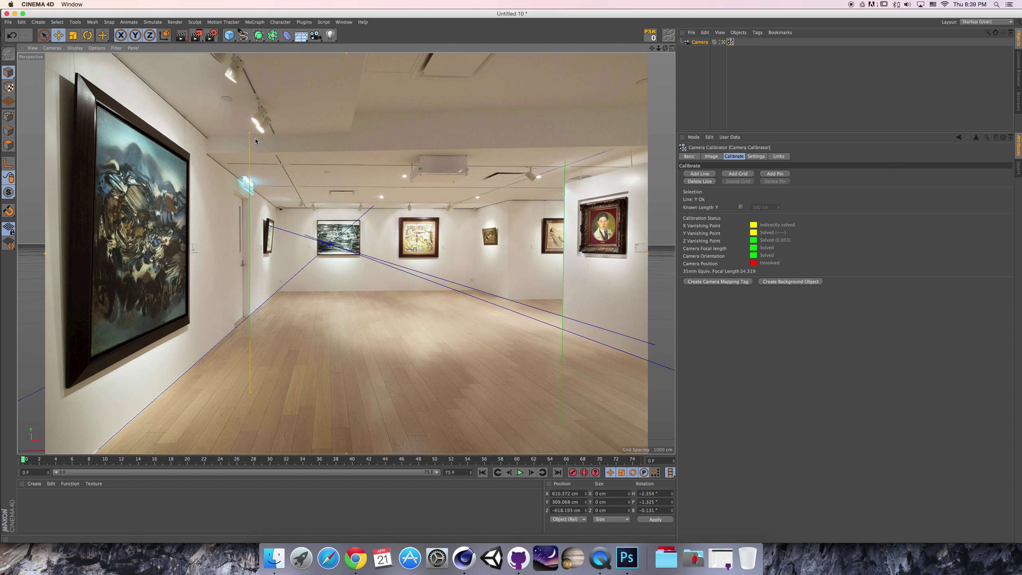
drag(250, 133, 249, 144)
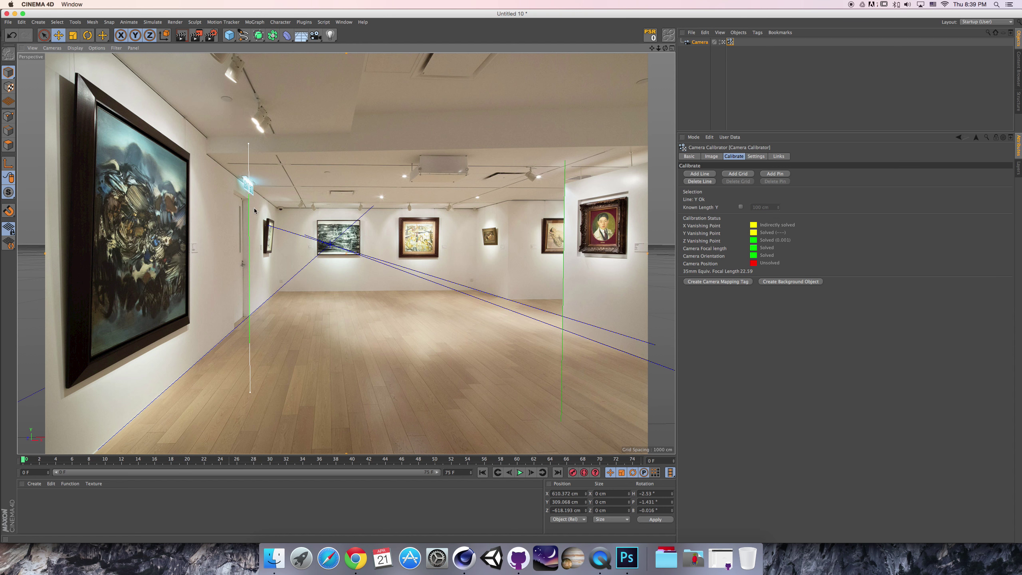
drag(250, 393, 249, 398)
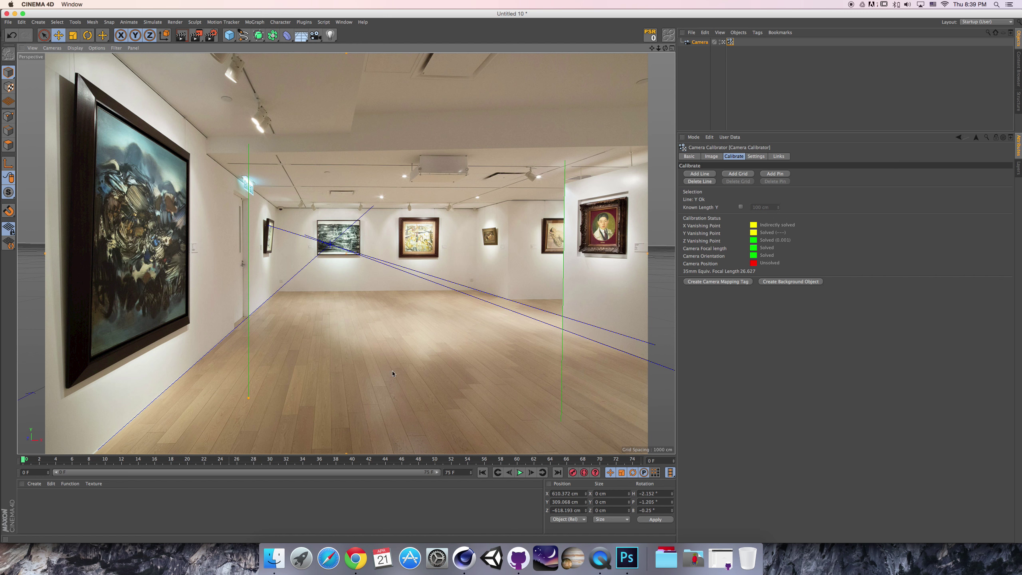
drag(566, 161, 565, 157)
drag(561, 421, 560, 423)
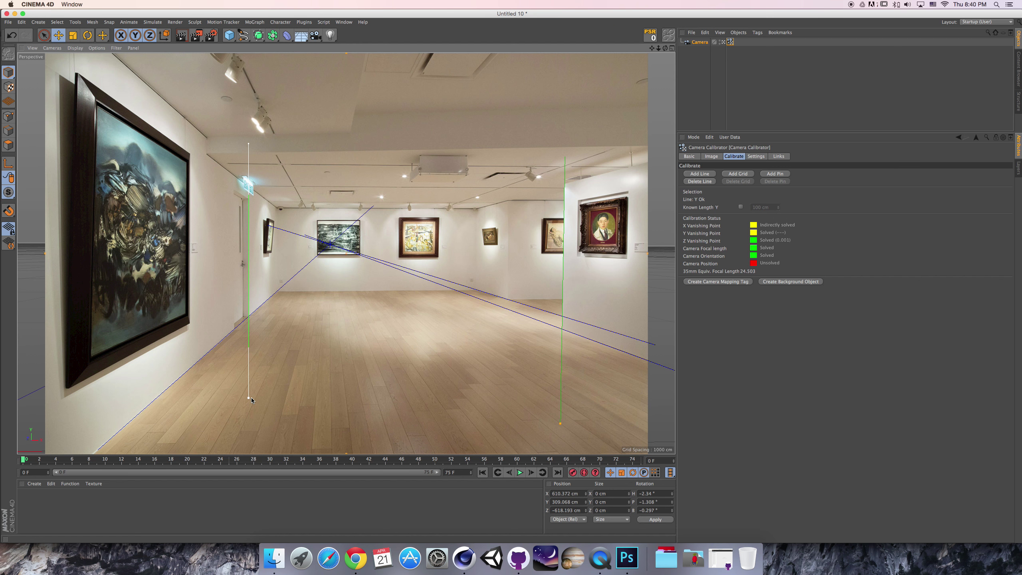
drag(249, 398, 249, 316)
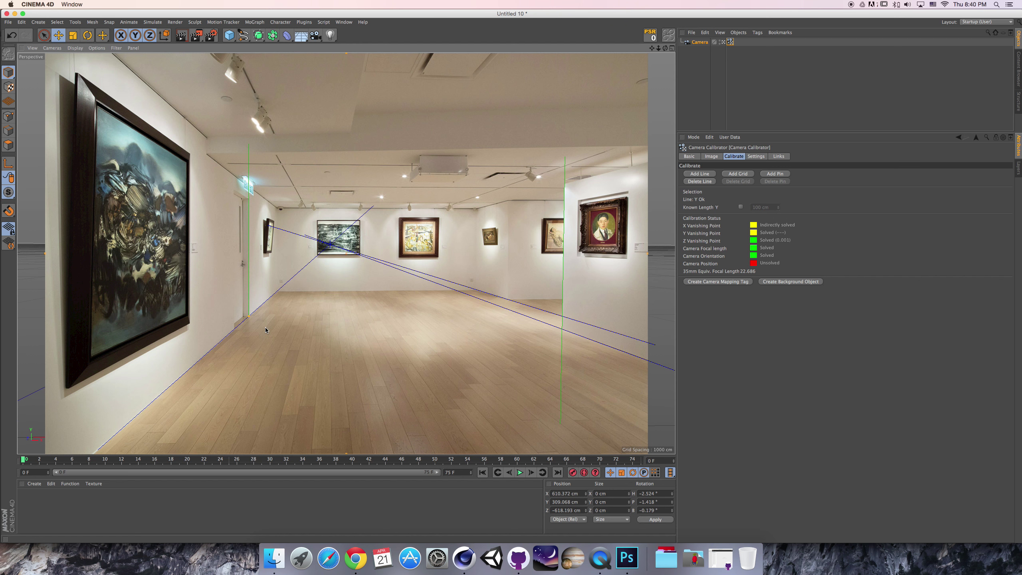
Add a calibration pin and place it on the door line's lower end at the floor.
click(776, 174)
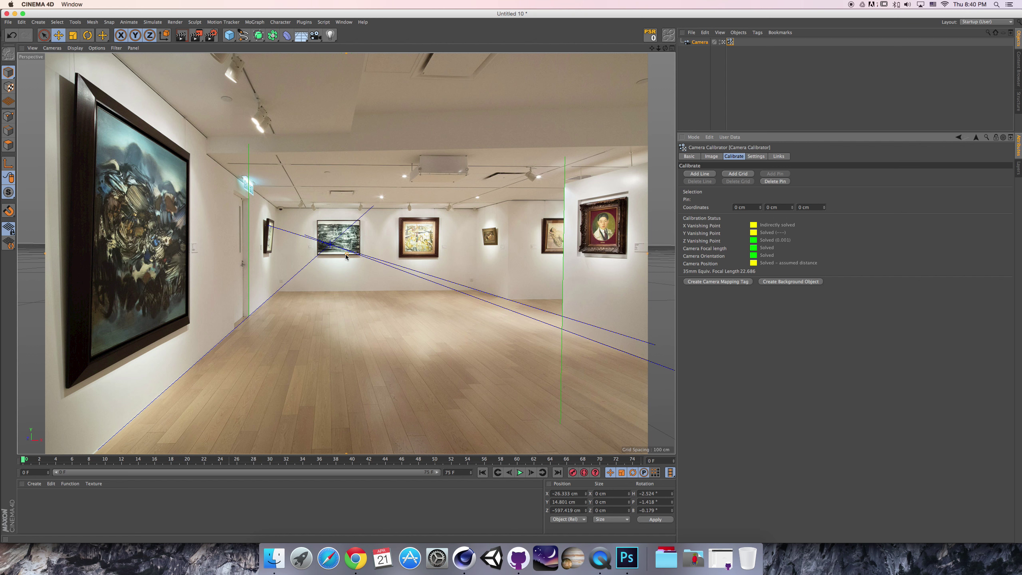
drag(345, 256, 248, 315)
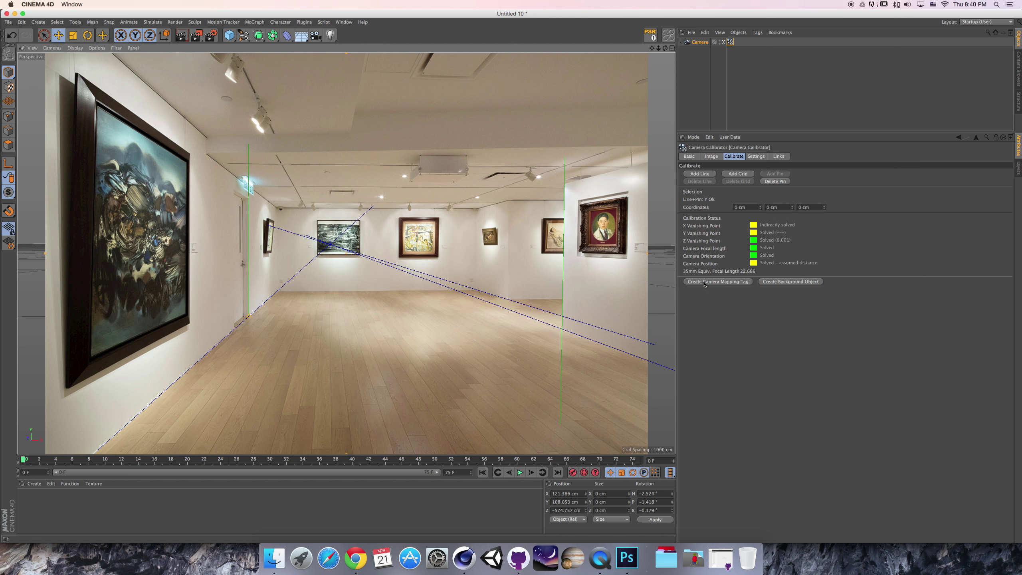
Try creating a Camera Mapping tag and a Background object from the calibration, and undo both.
click(720, 282)
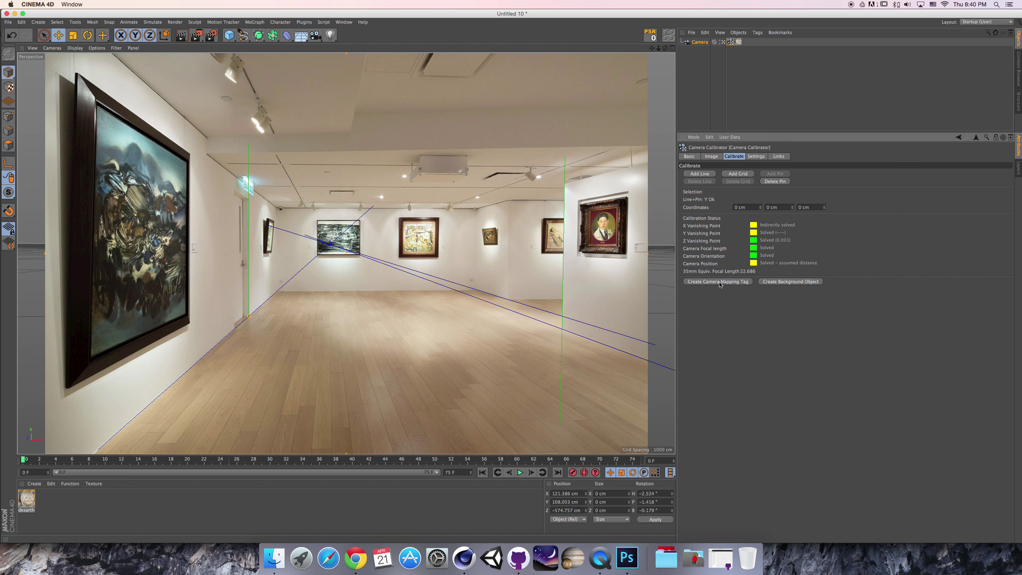
click(791, 281)
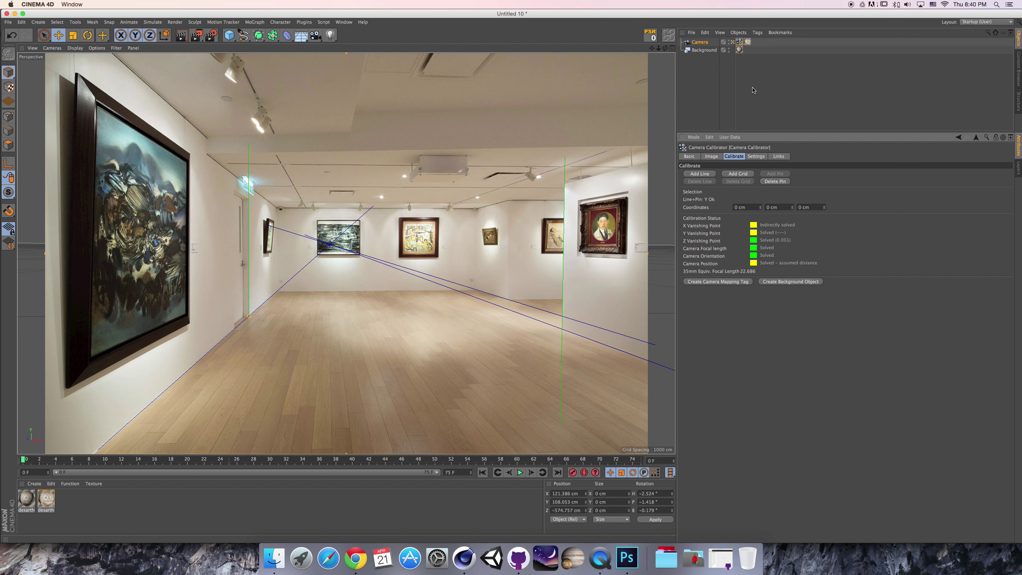
key(super+z)
key(super+z)
key(super+z)
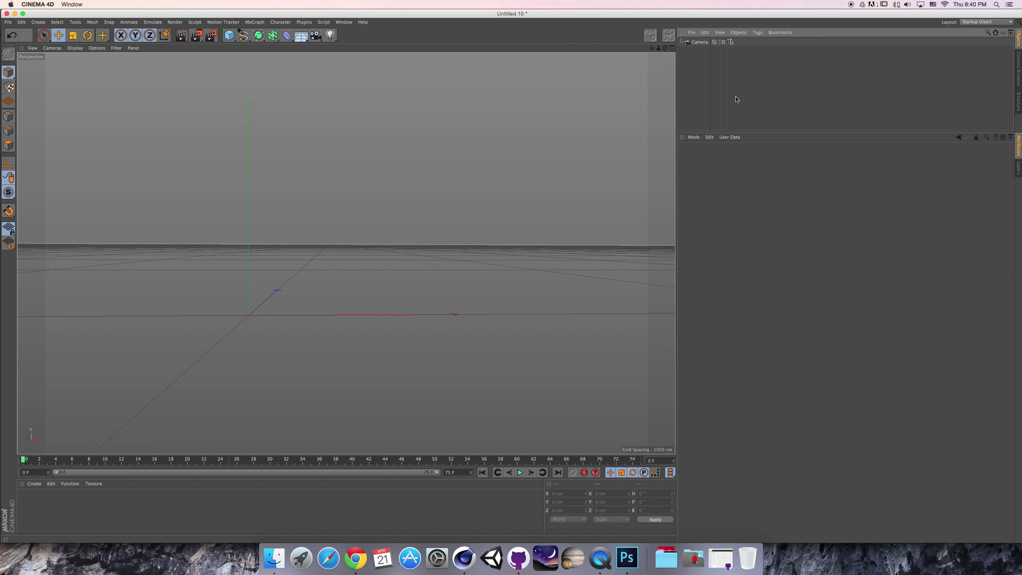
Create a Background object from the camera's Camera Calibrator tag and clear the selection.
click(731, 42)
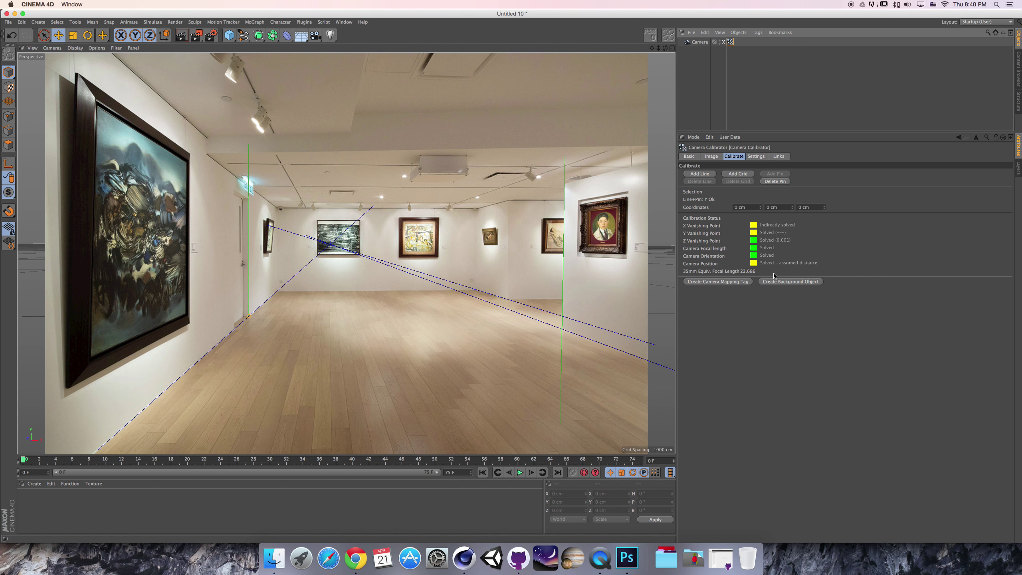
click(794, 282)
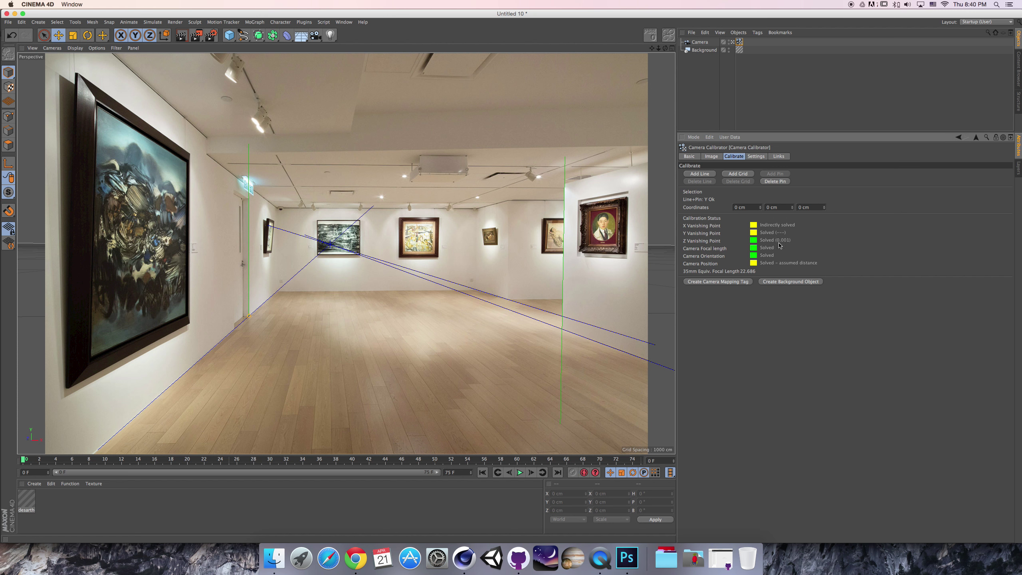
click(767, 75)
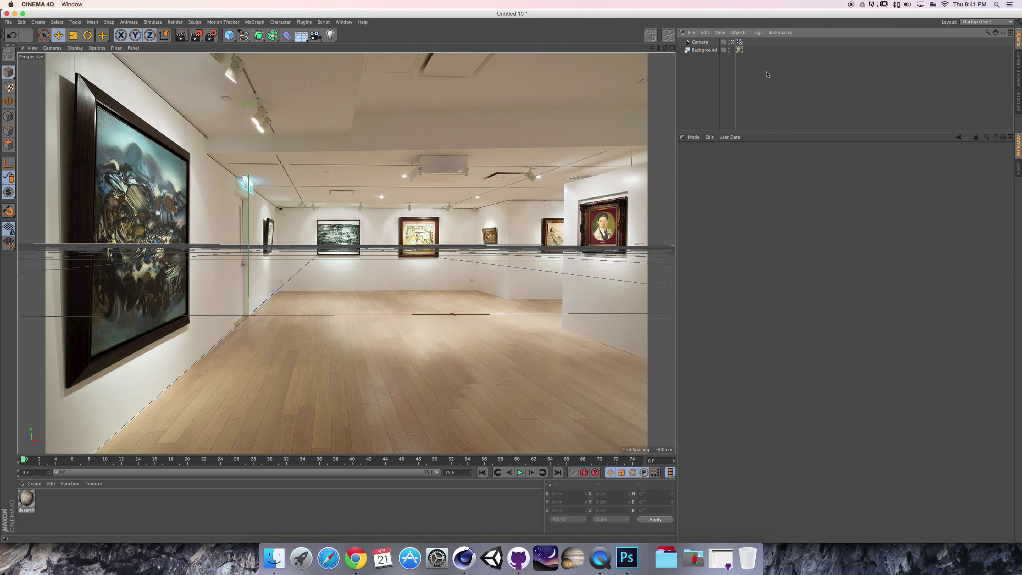
Start a new project and add a Background object to it.
key(super+n)
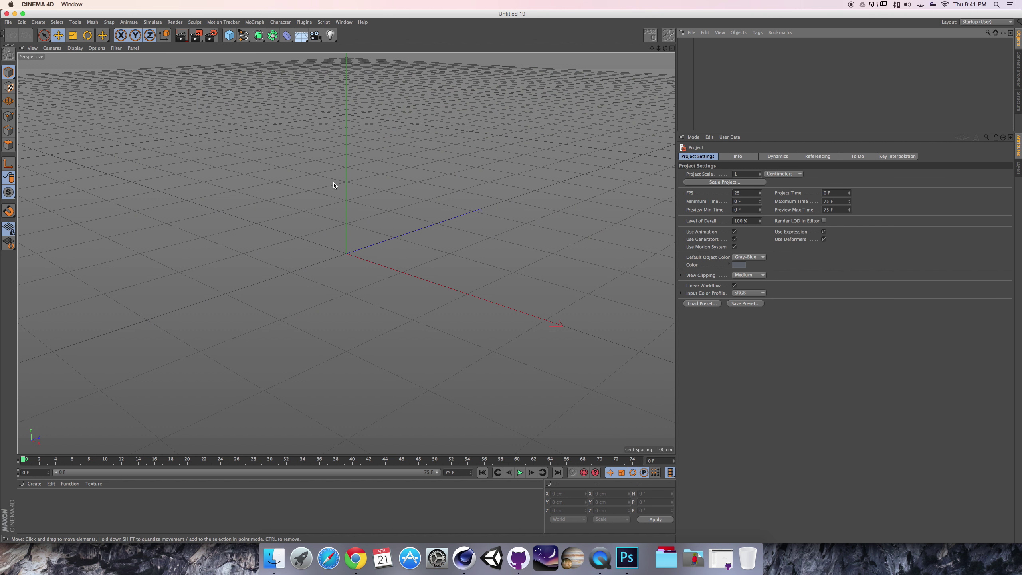
drag(304, 42, 337, 107)
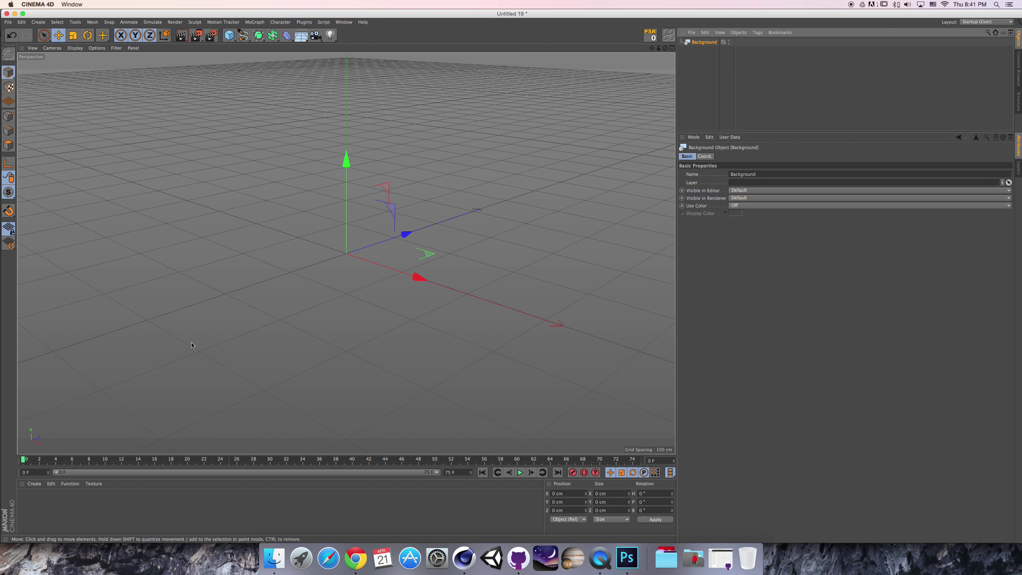
click(48, 514)
Bring the desarthe-gallery-exhibition photo from the Desktop folder into the project as a new material.
click(274, 558)
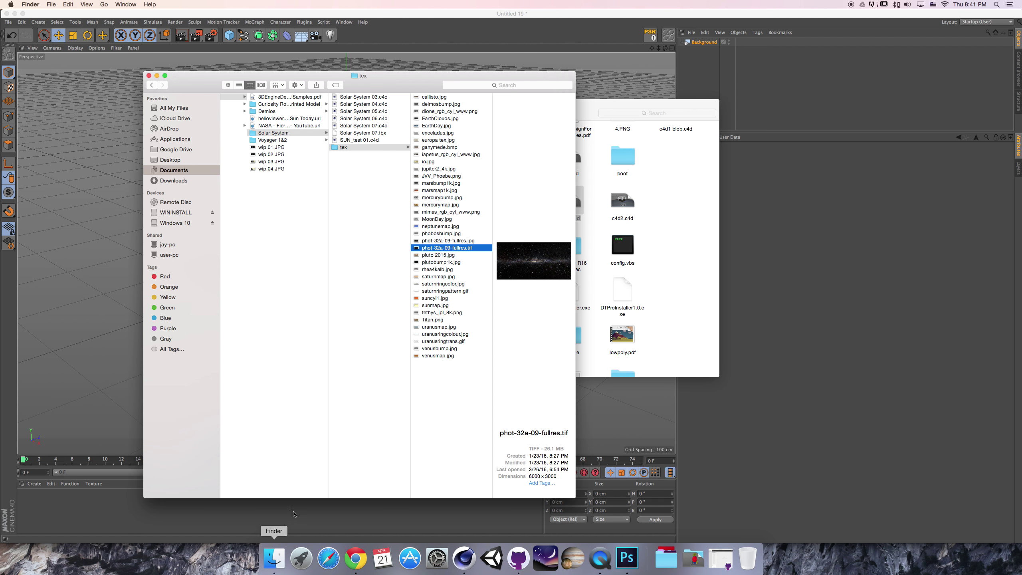
click(671, 238)
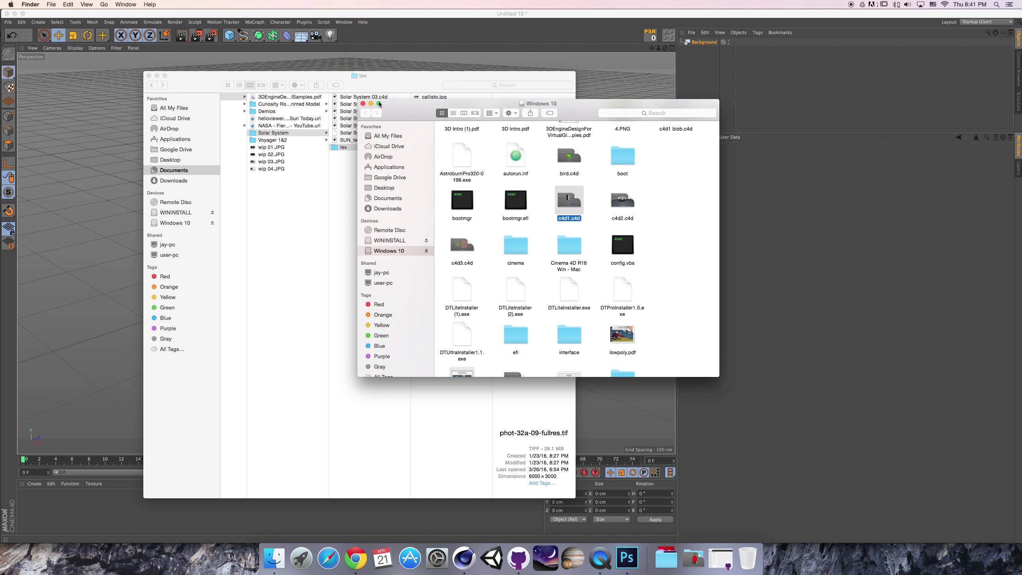
click(362, 103)
click(192, 159)
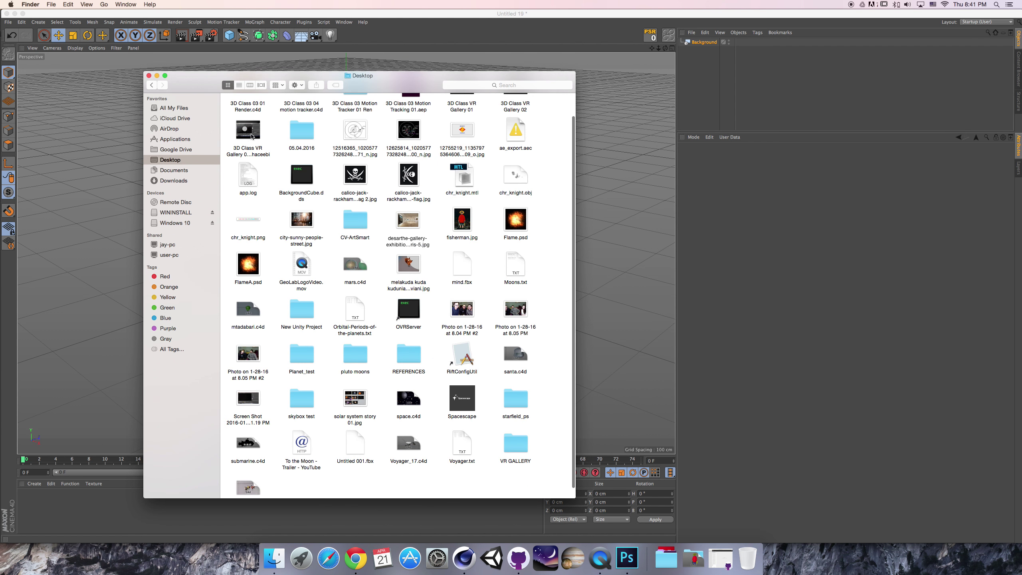
scroll(273, 143, down, 2)
scroll(272, 143, up, 1)
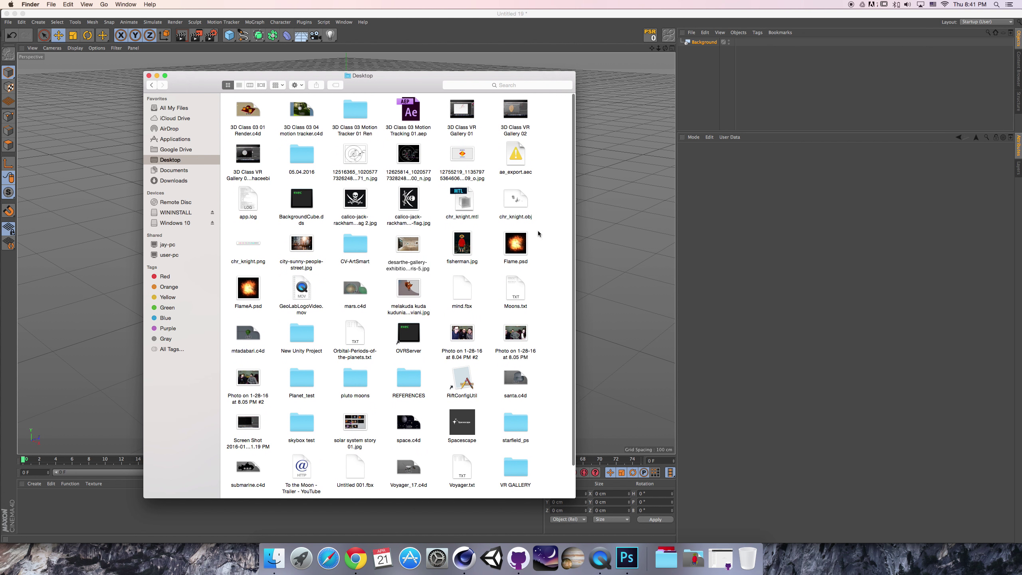
drag(408, 243, 54, 511)
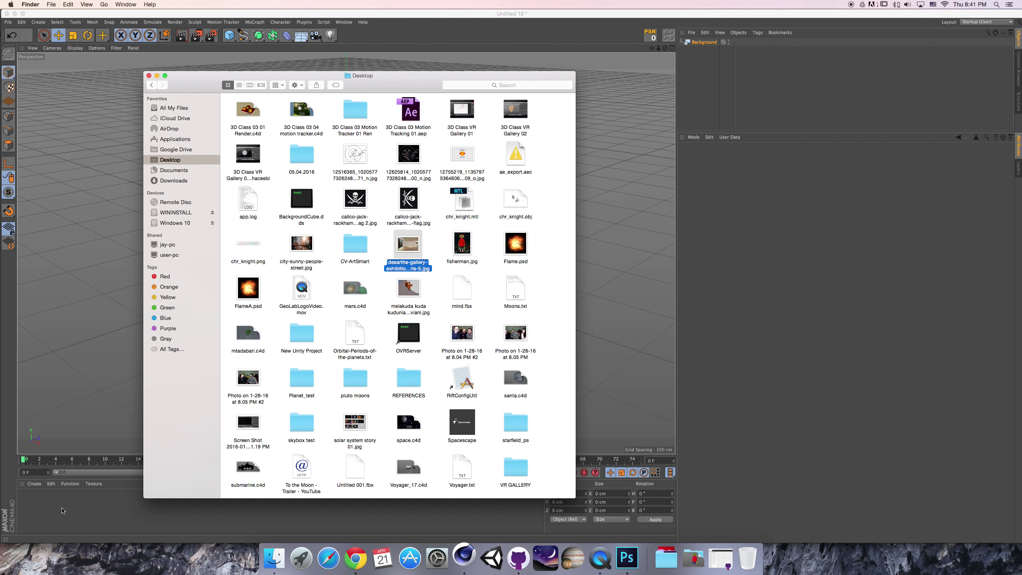
click(532, 176)
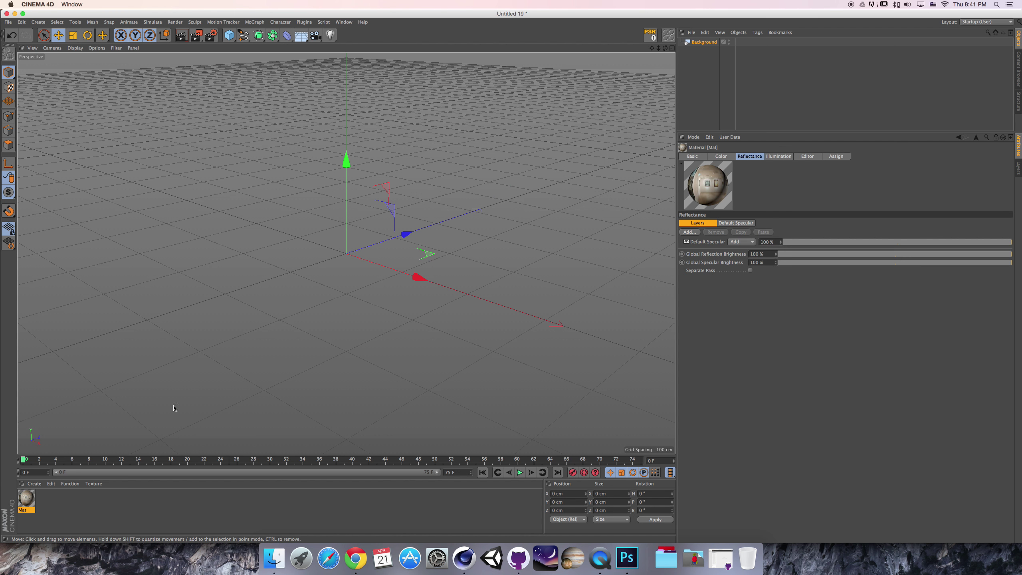
Apply the gallery photo material to the Background object and orbit the perspective view to test it.
drag(626, 151, 715, 42)
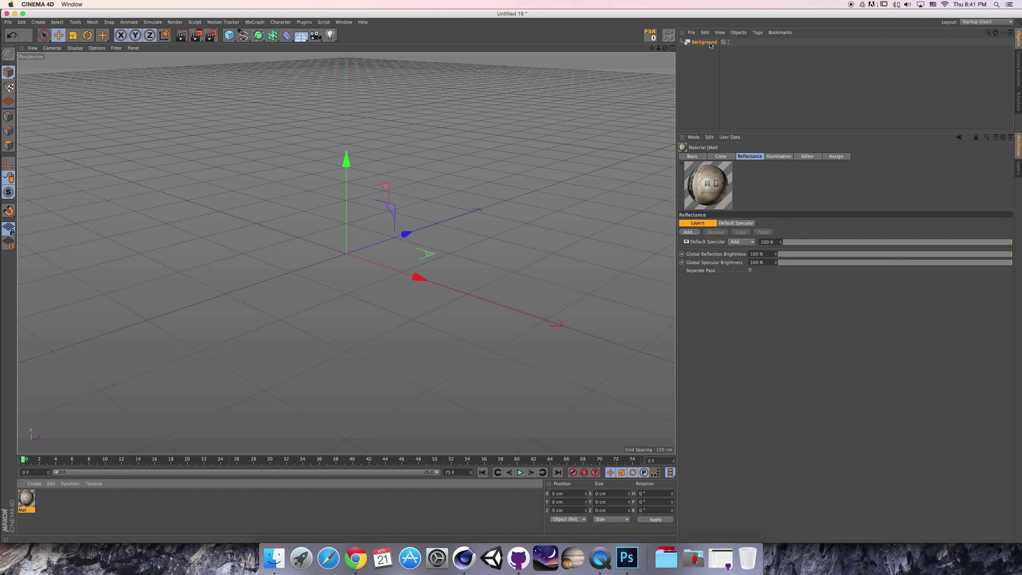
alt+drag(372, 308, 435, 279)
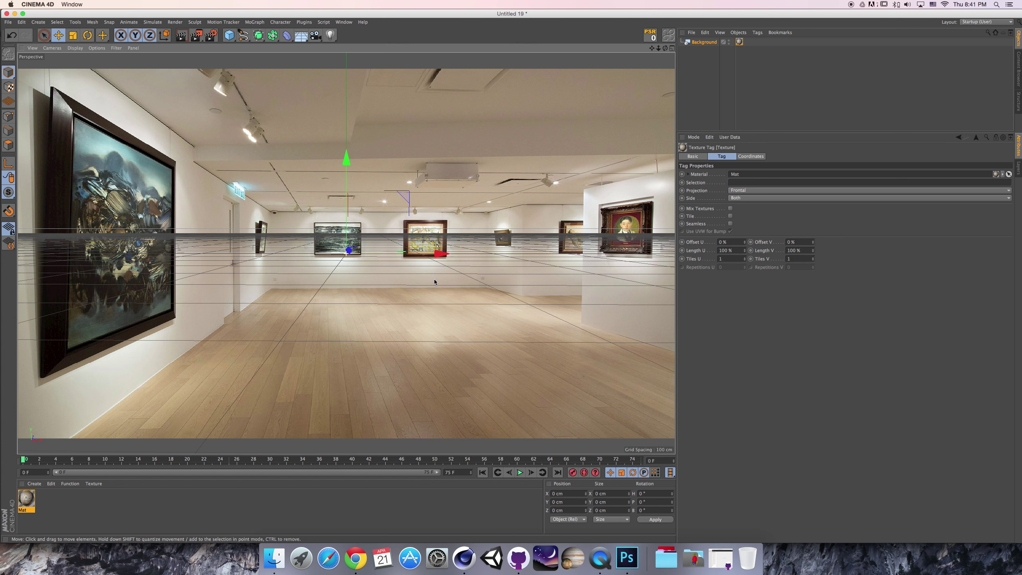
alt+drag(632, 71, 610, 83)
Add a camera, try adjusting its focal length, and undo the adjustment.
click(315, 35)
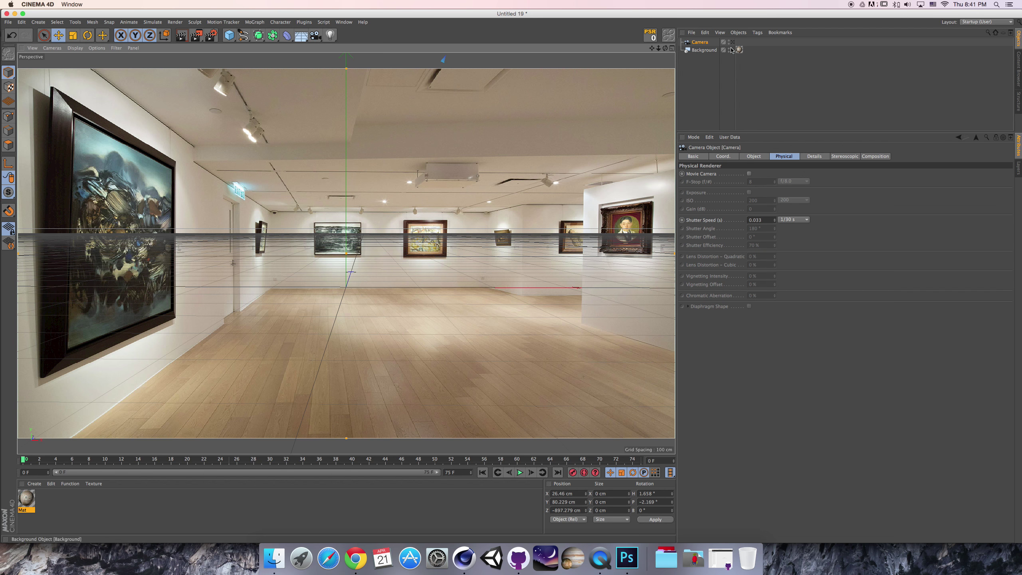
click(754, 156)
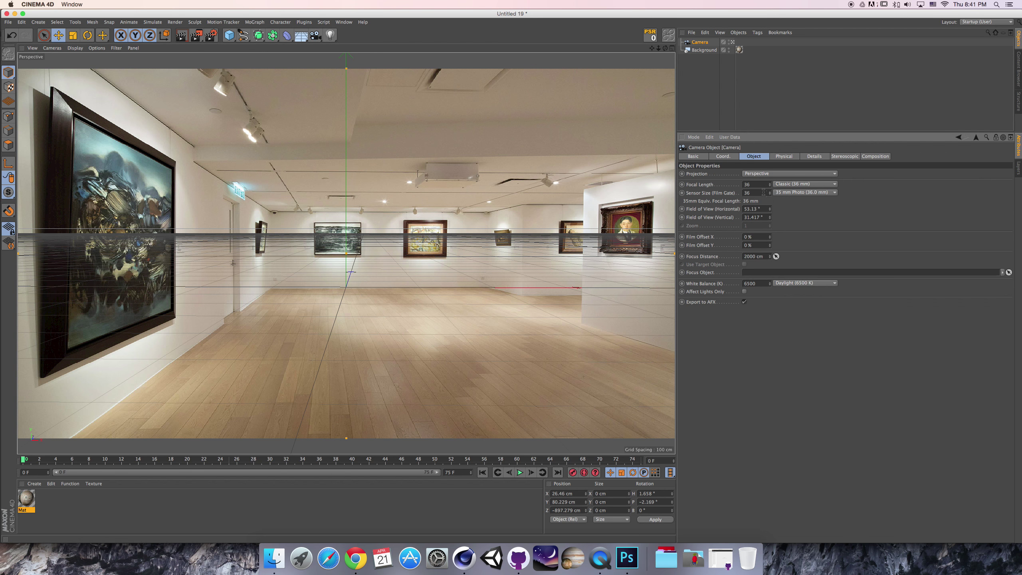
drag(770, 186, 755, 213)
key(super+z)
Close the Untitled 19 project without saving its changes.
key(super+q)
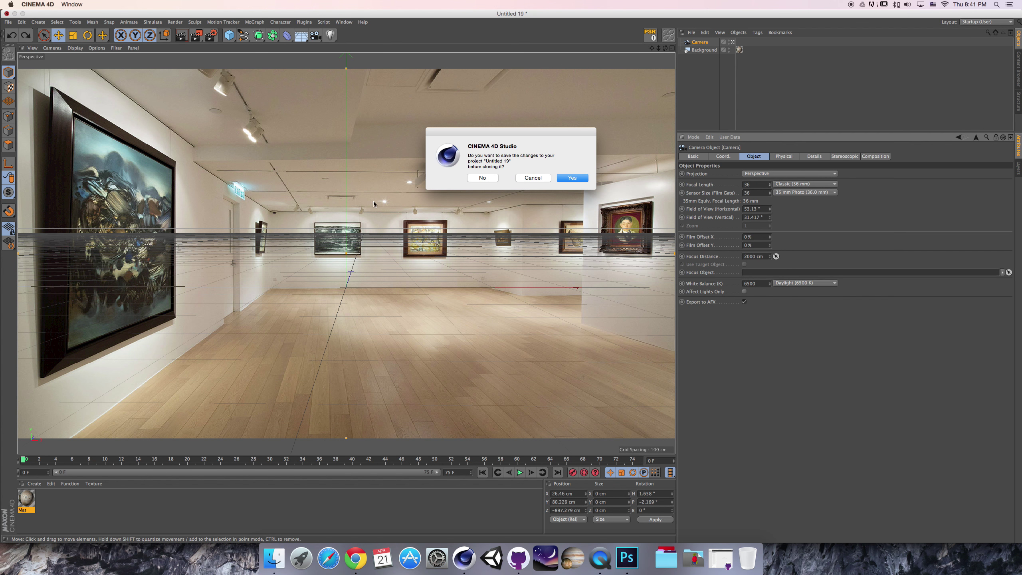
click(519, 181)
key(super+w)
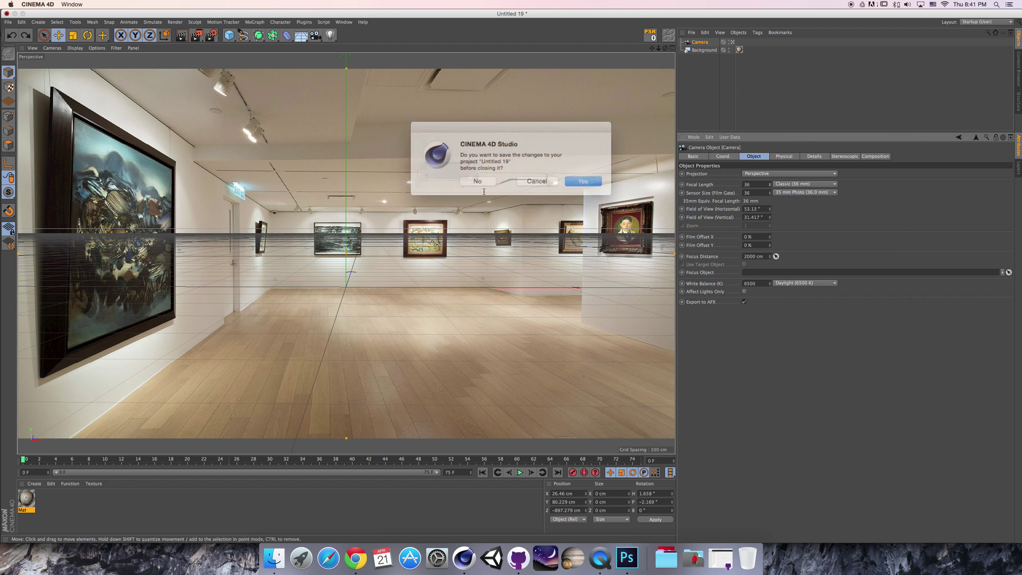
click(477, 181)
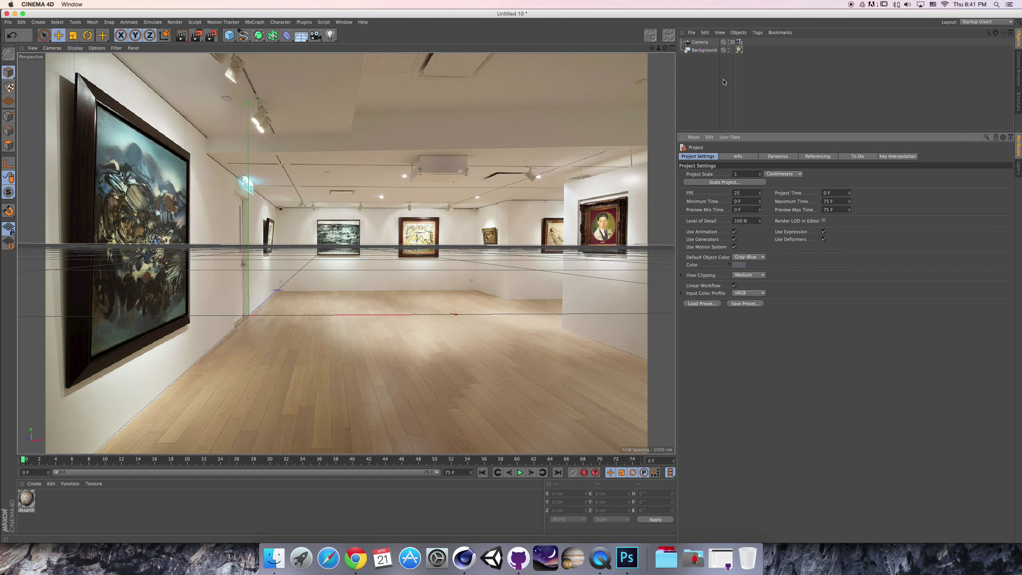
Create a Camera Mapping tag from the calibrated camera's Camera Calibrator tag.
click(708, 42)
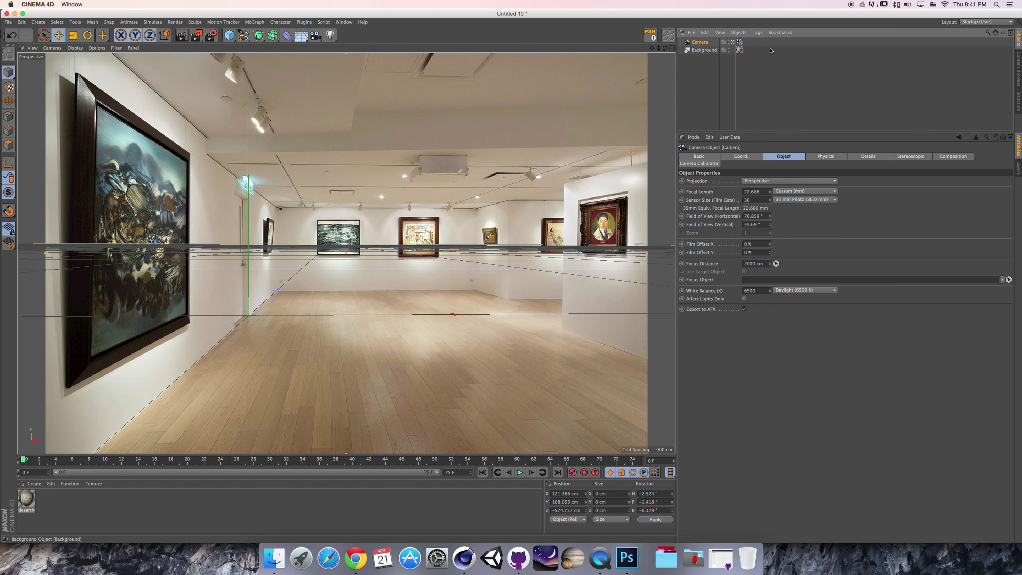
click(672, 48)
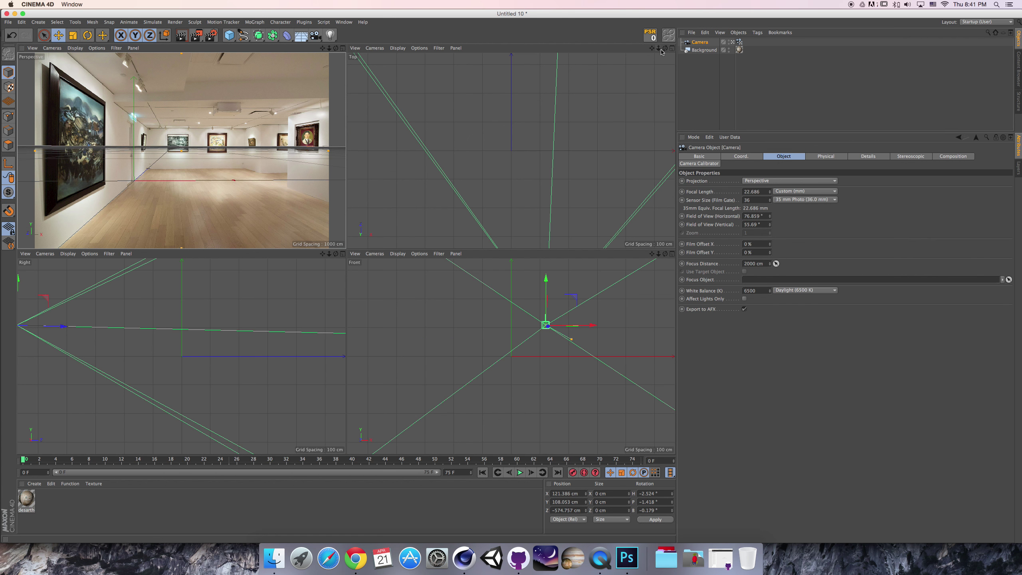
drag(659, 49, 573, 156)
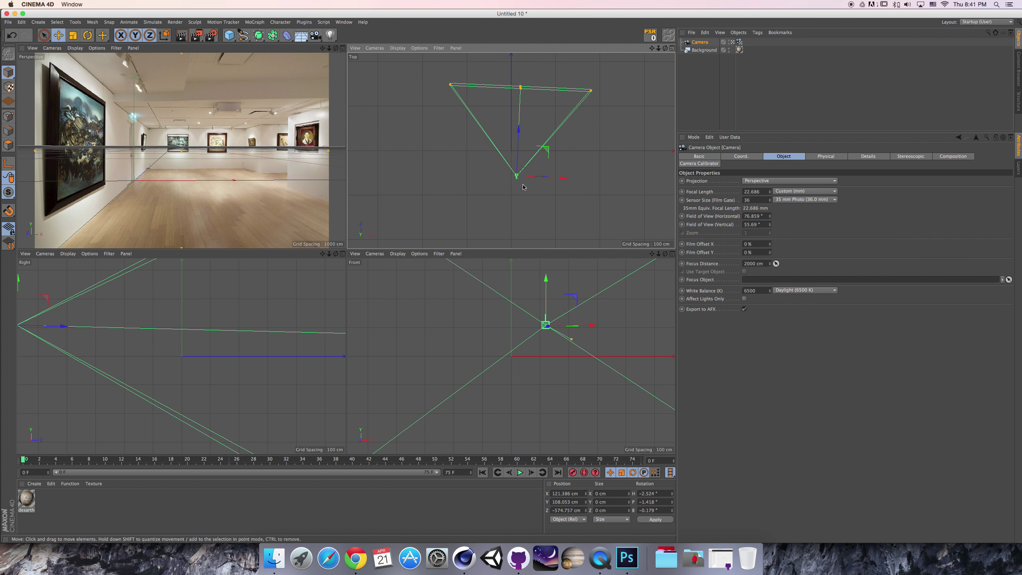
click(342, 48)
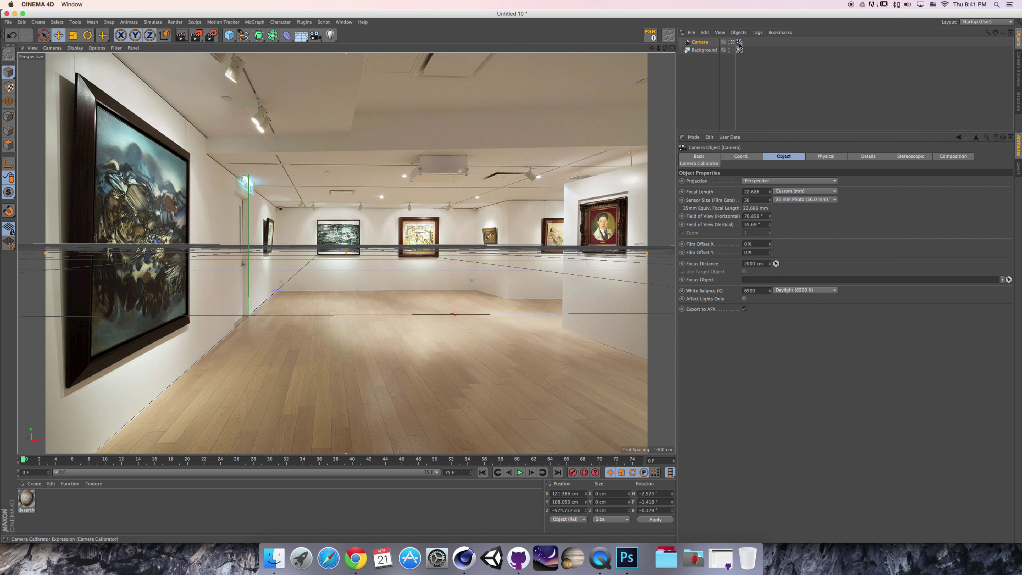
click(700, 162)
click(718, 281)
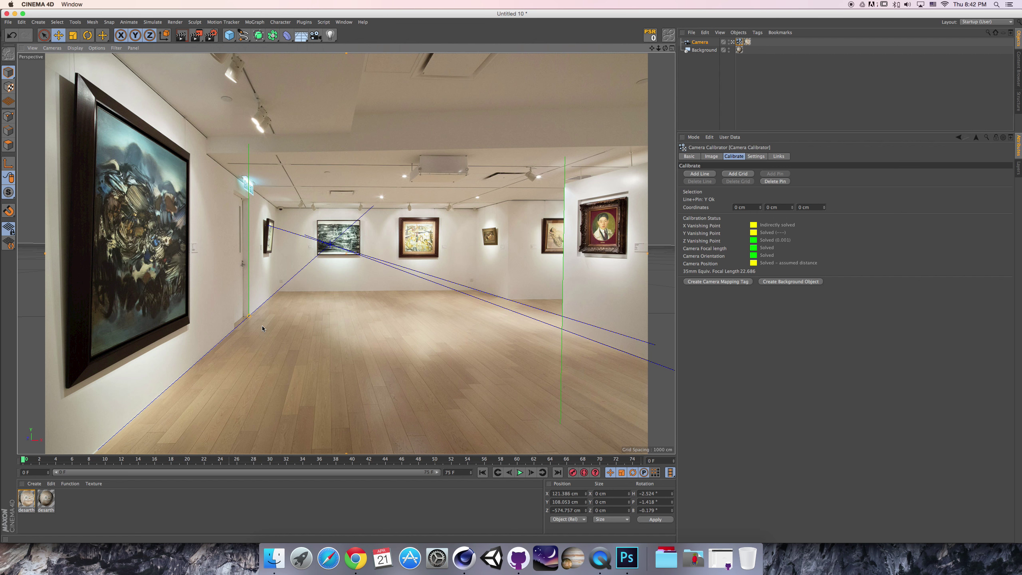
Add a cube at about X 317 cm and move the camera-mapped texture tag from the camera onto it.
click(231, 40)
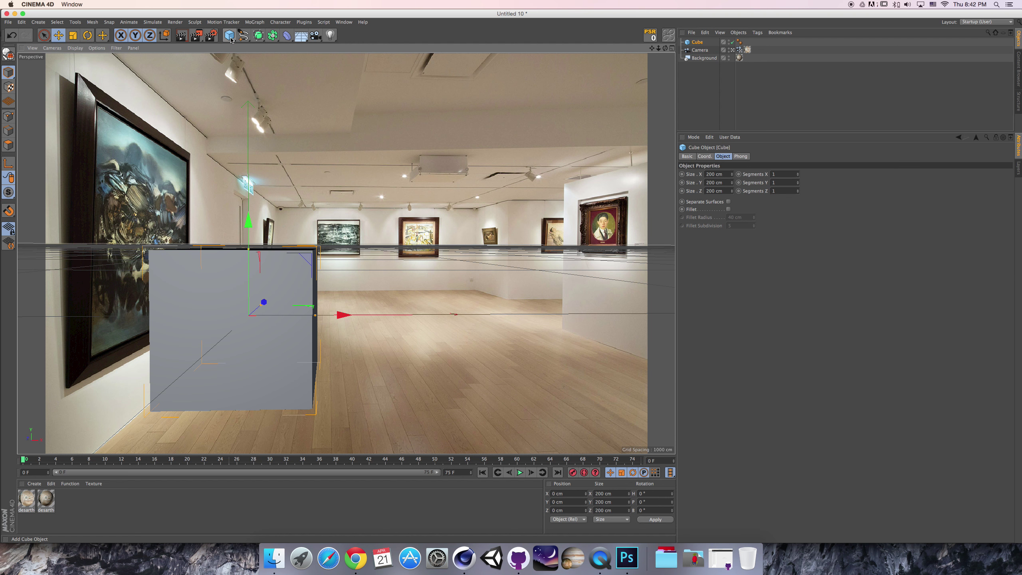
drag(284, 316, 511, 277)
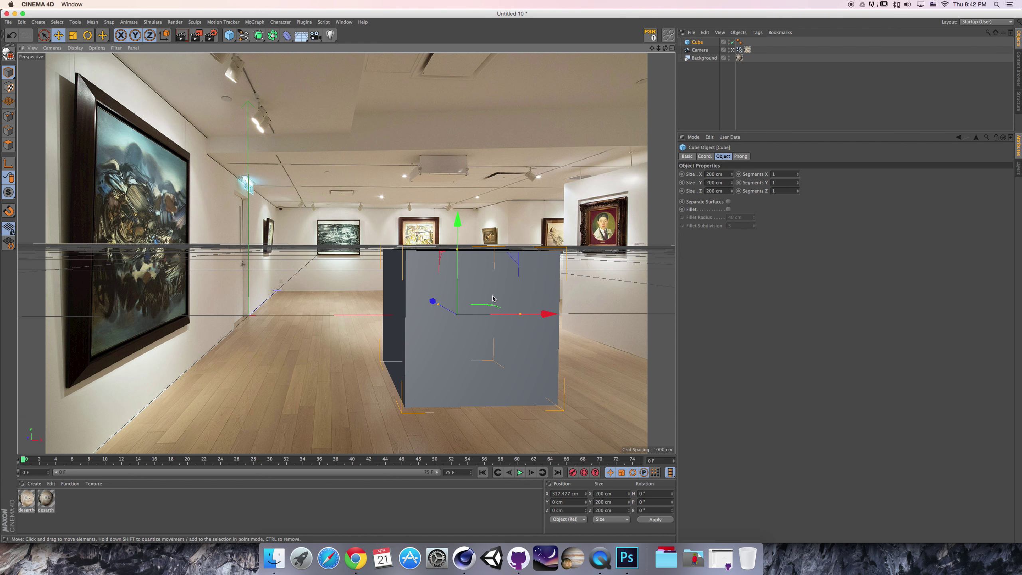
click(739, 49)
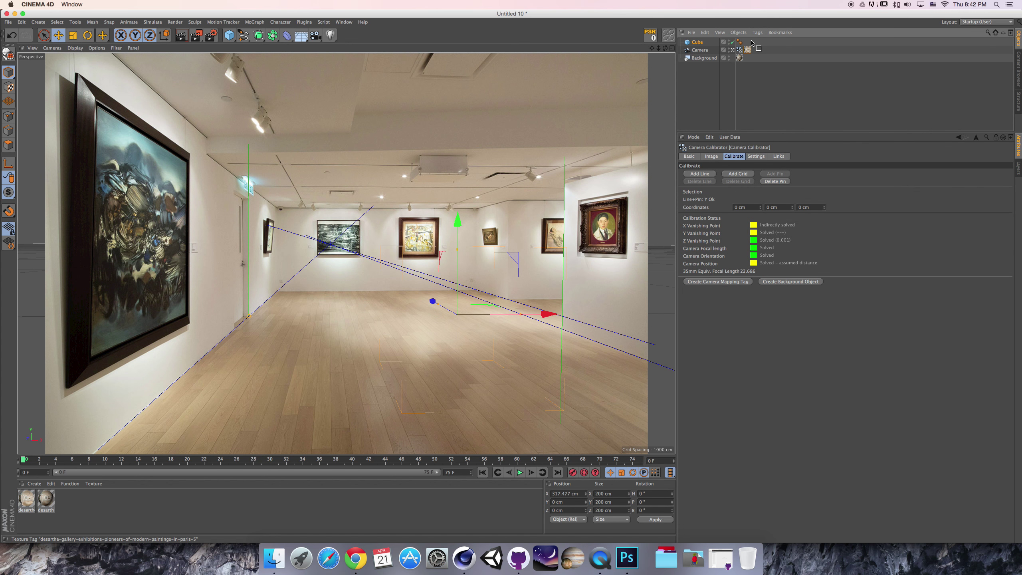
drag(752, 43, 750, 42)
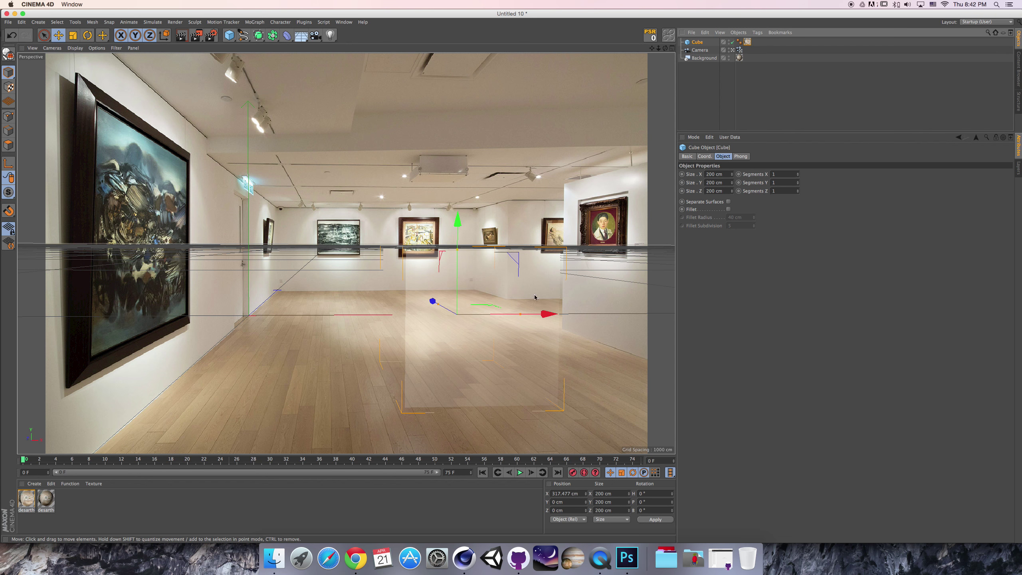
drag(494, 320, 556, 300)
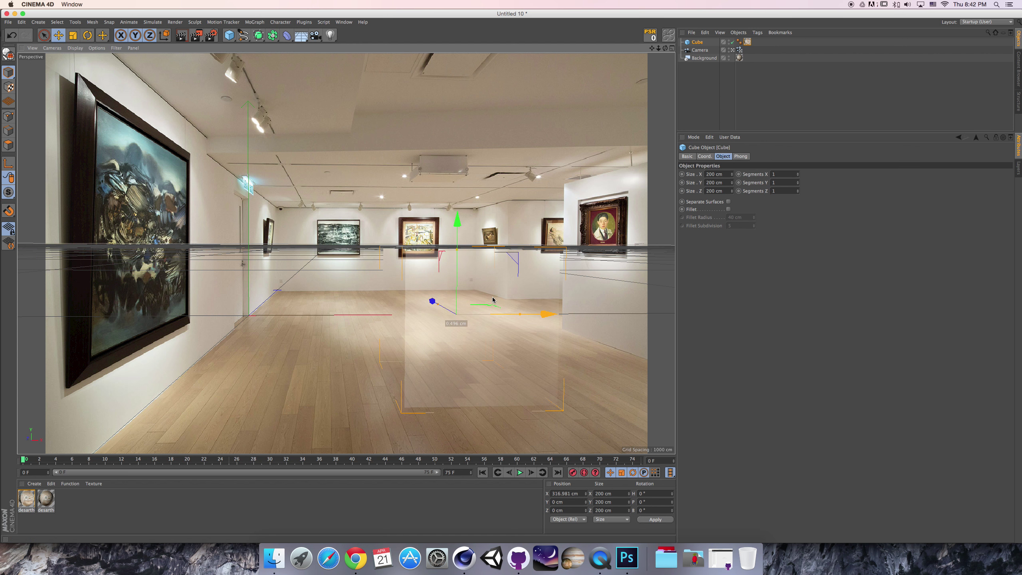
Delete the camera-mapped texture tag from the cube and undo the deletion.
click(748, 42)
key(Delete)
click(740, 50)
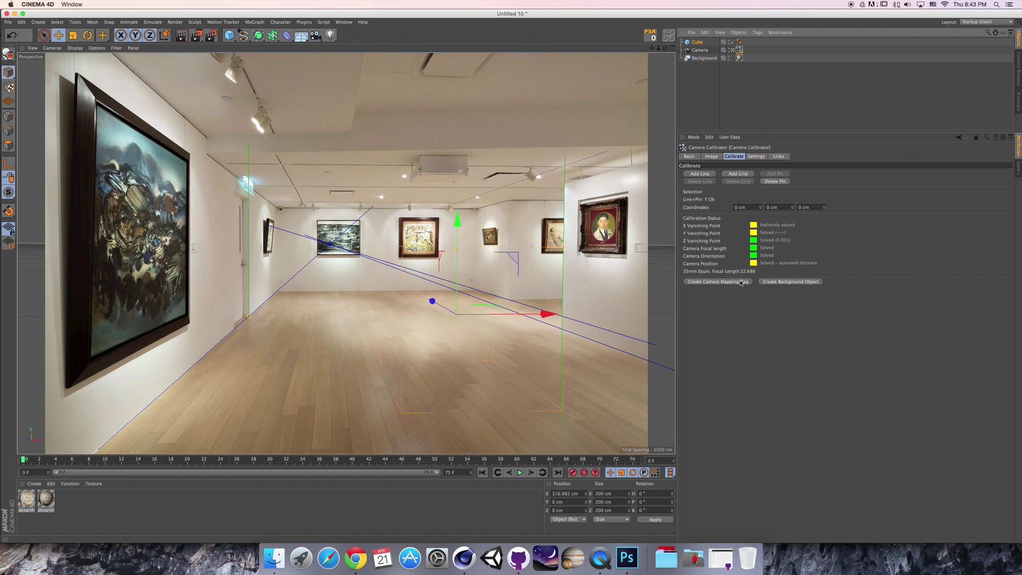
key(super+z)
key(super+z)
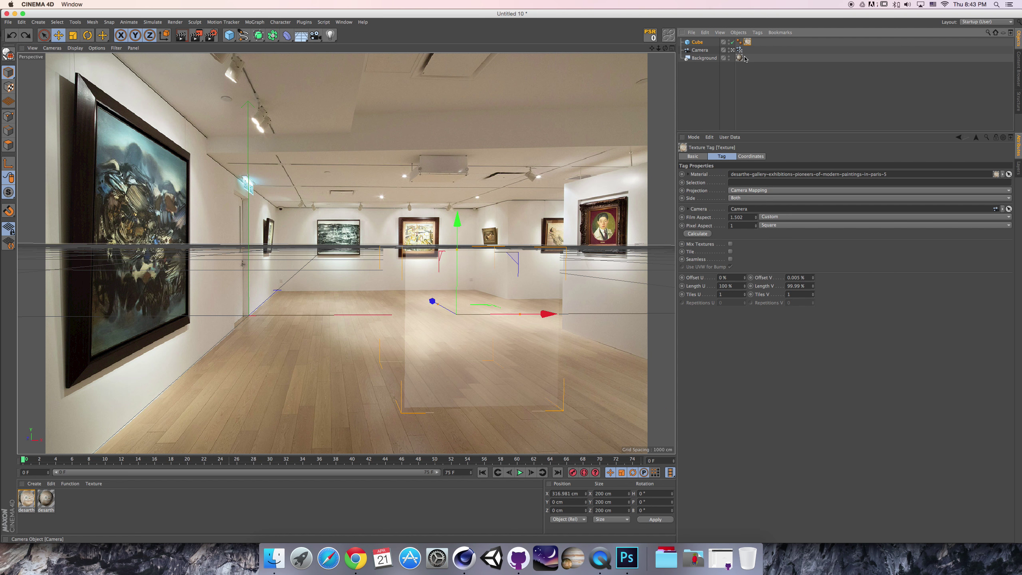
drag(748, 42, 748, 42)
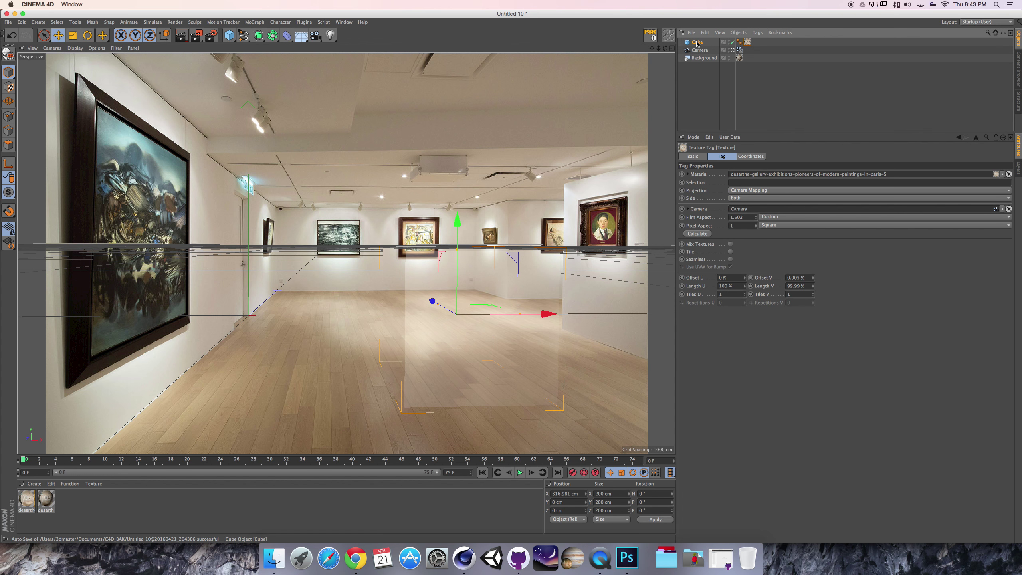
Flatten the cube to about 41 cm high and stretch it across the floor to about 490 cm wide, centred near X 185 cm.
click(469, 334)
drag(496, 321, 240, 310)
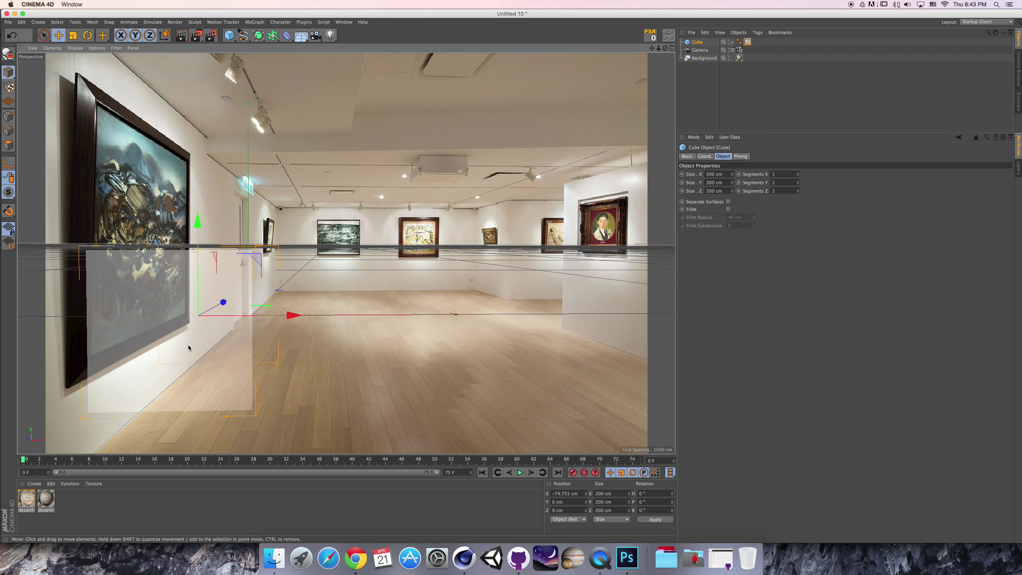
drag(202, 243, 202, 315)
drag(270, 317, 413, 329)
mouse_move(370, 302)
mouse_down()
mouse_move(372, 246)
mouse_move(374, 301)
mouse_up()
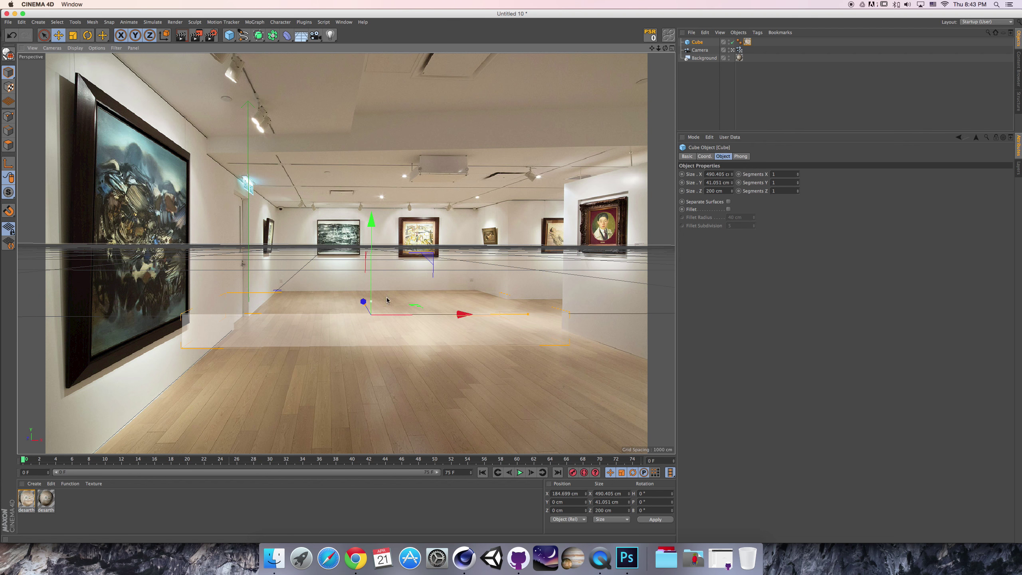
Set the cube's Y size to 20 cm and its Y position to -10 cm.
shift+click(703, 157)
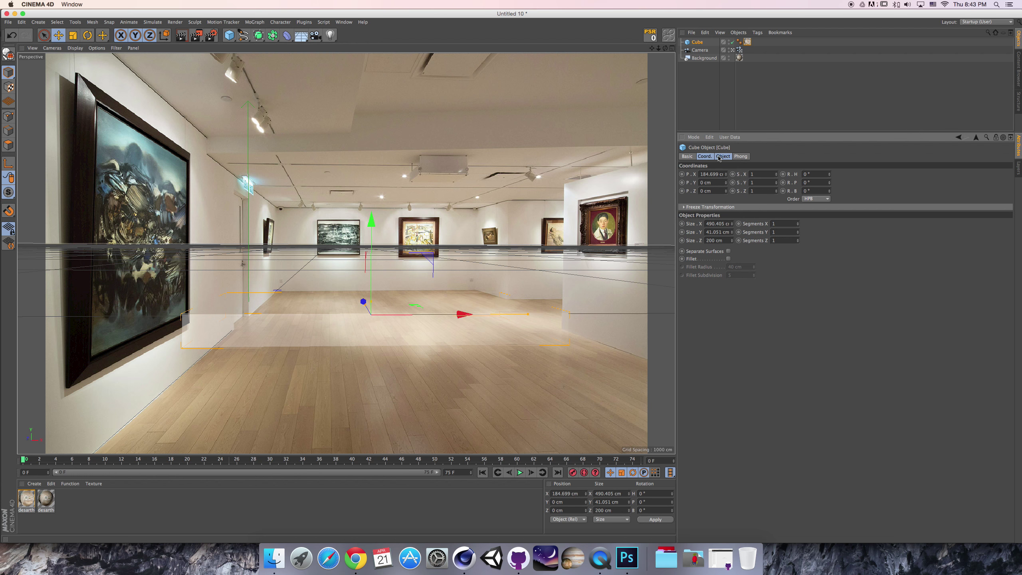
click(715, 232)
text(20)
key(Return)
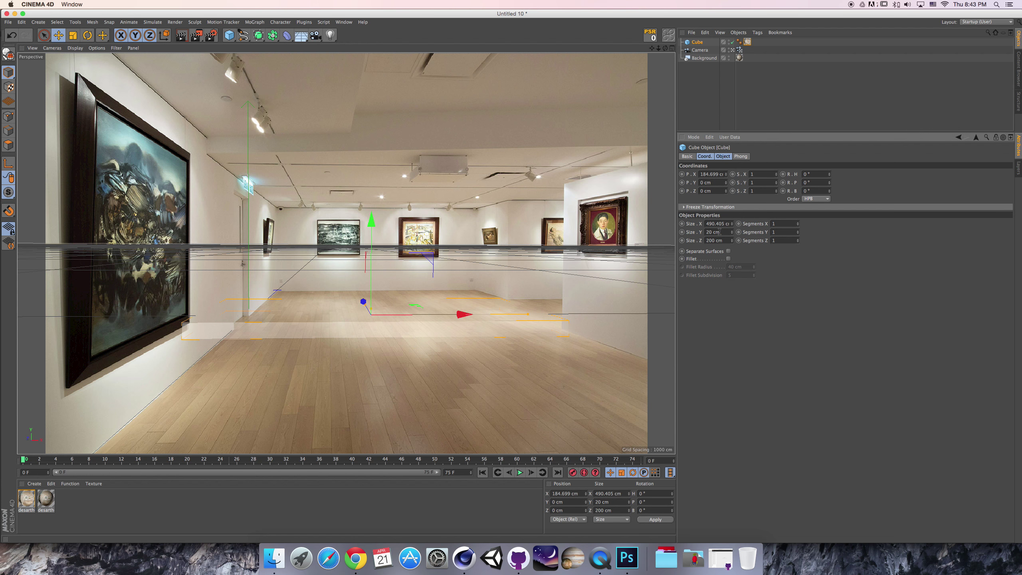
text(-10)
key(Return)
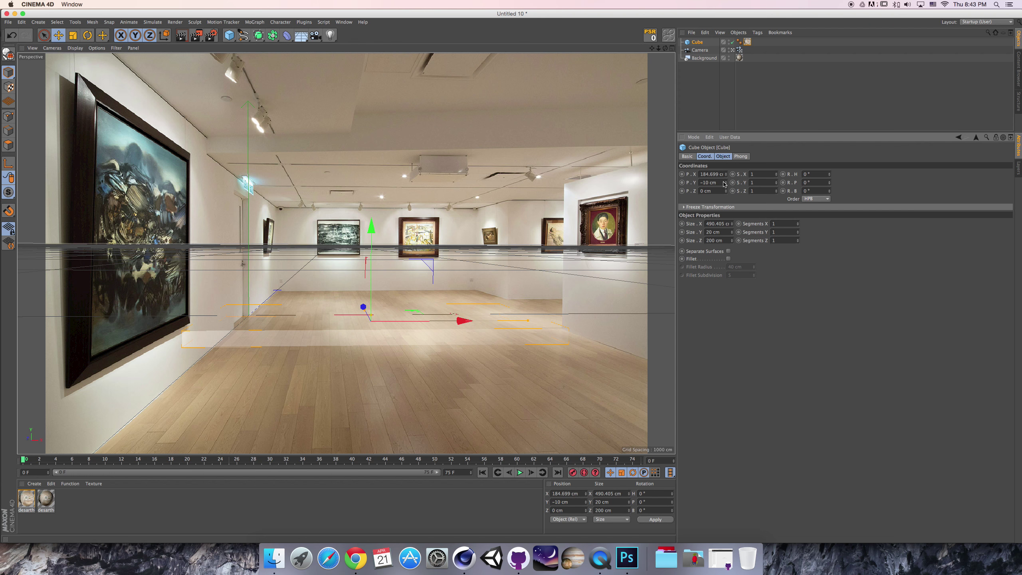
Try adjusting the flattened cube in the Front view and undo the change.
click(673, 48)
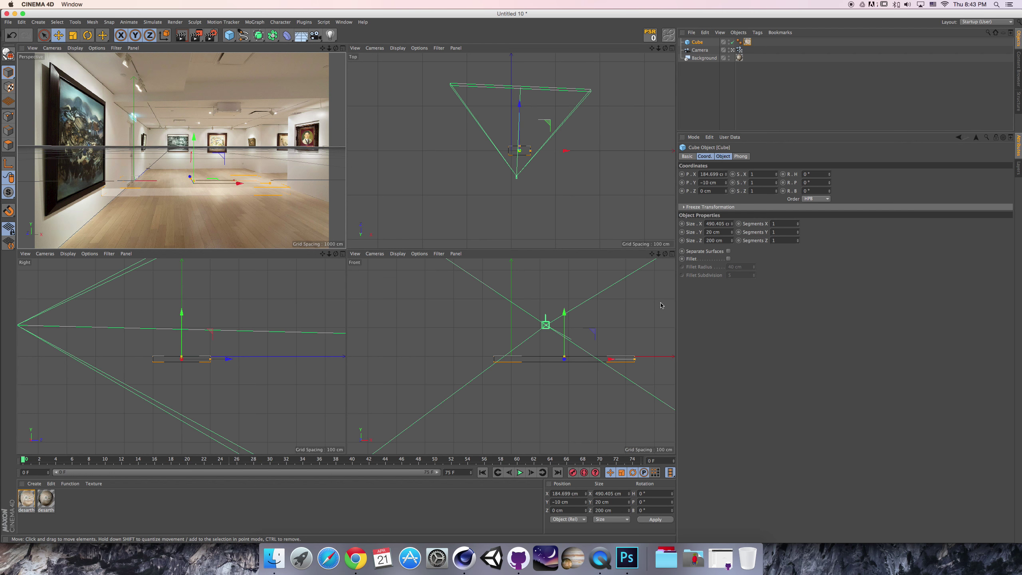
scroll(627, 350, up, 5)
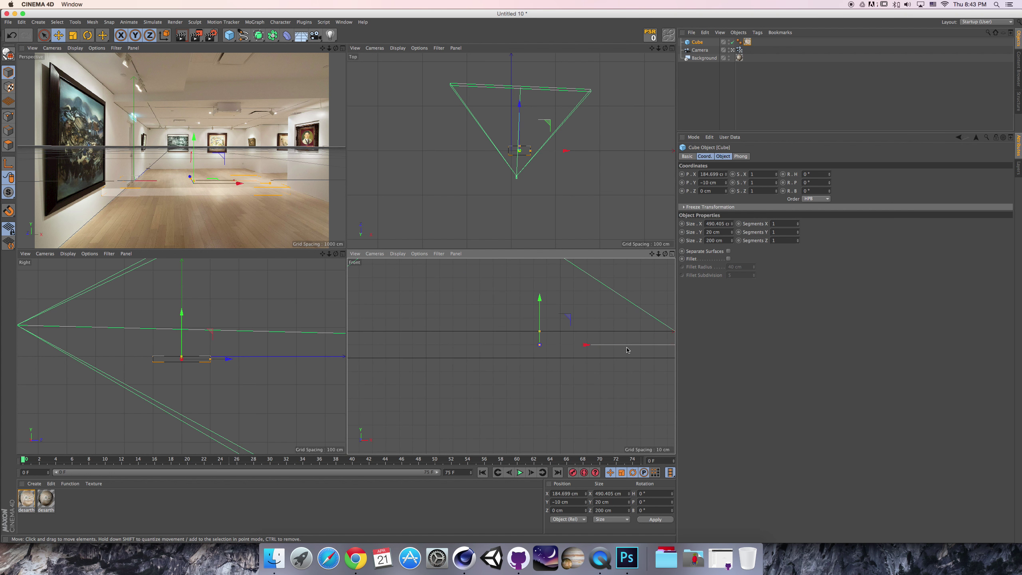
scroll(573, 374, down, 2)
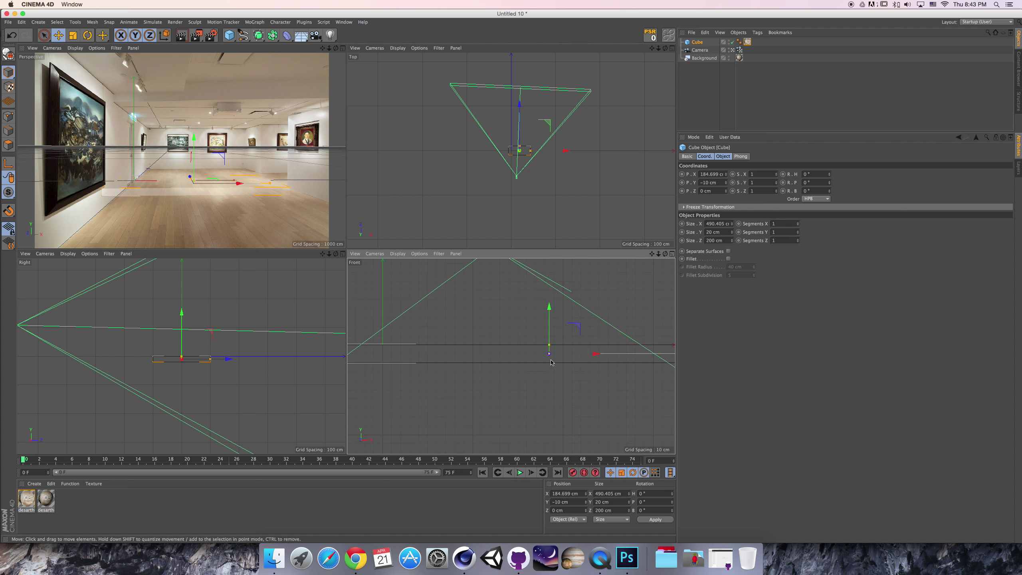
scroll(570, 316, down, 2)
drag(551, 320, 506, 344)
key(super+z)
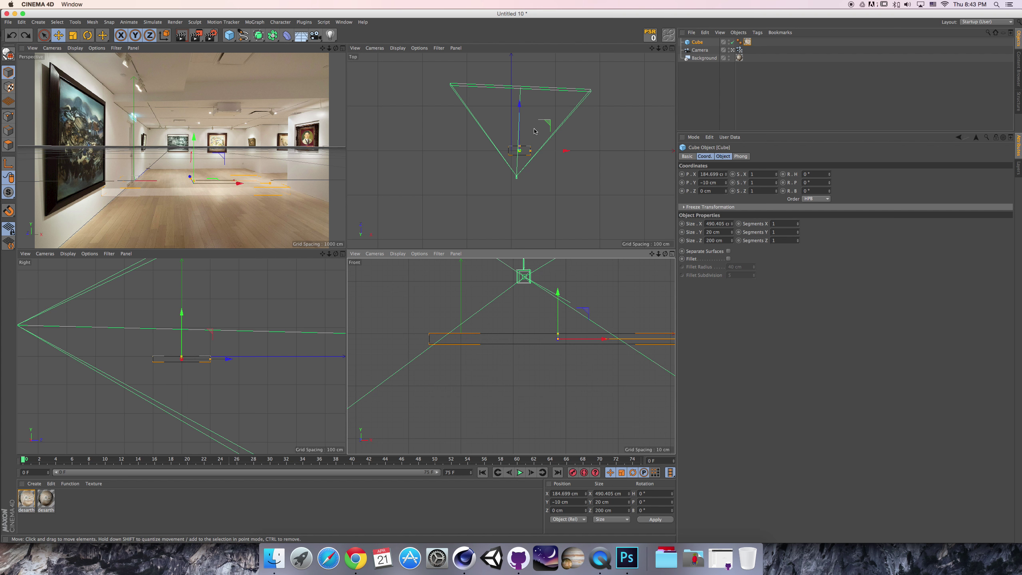
Resize the floor cube to about 1007 cm deep and 413 cm wide, and display the Perspective view with Gouraud Shading (Lines).
drag(521, 147, 522, 128)
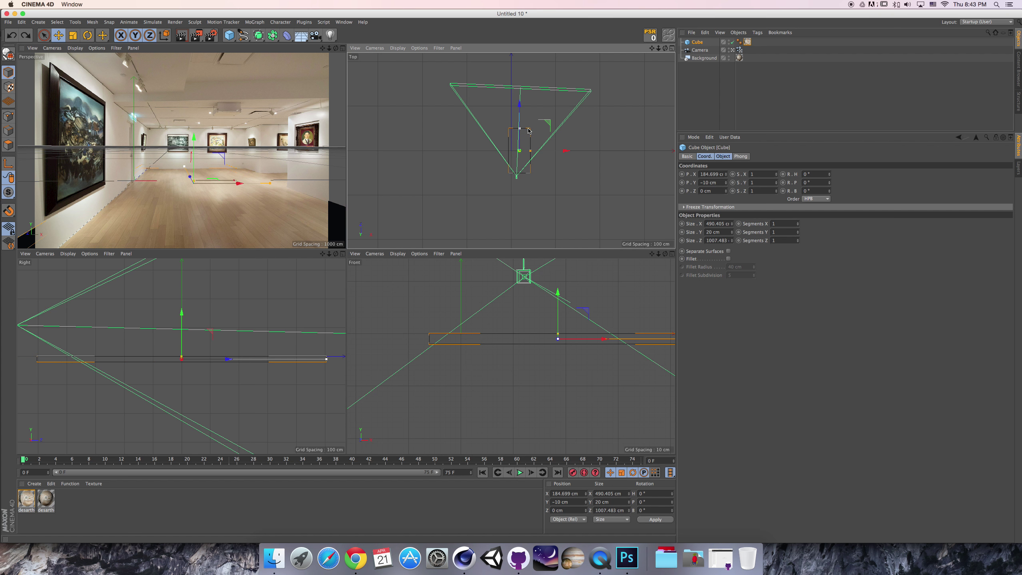
drag(532, 151, 528, 151)
click(343, 48)
click(96, 49)
mouse_move(80, 49)
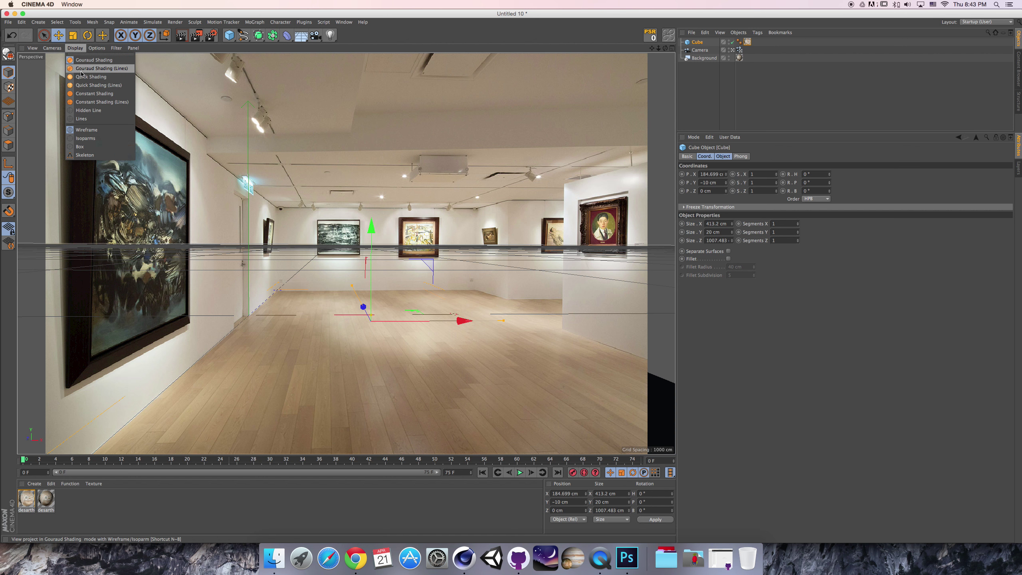
click(95, 68)
Fit the floor cube to the photo's floor, about 419 cm wide and 861 cm deep, centred near X 210 cm and Z -131 cm.
drag(423, 327, 434, 321)
drag(731, 223, 732, 221)
drag(480, 320, 463, 319)
drag(360, 286, 385, 335)
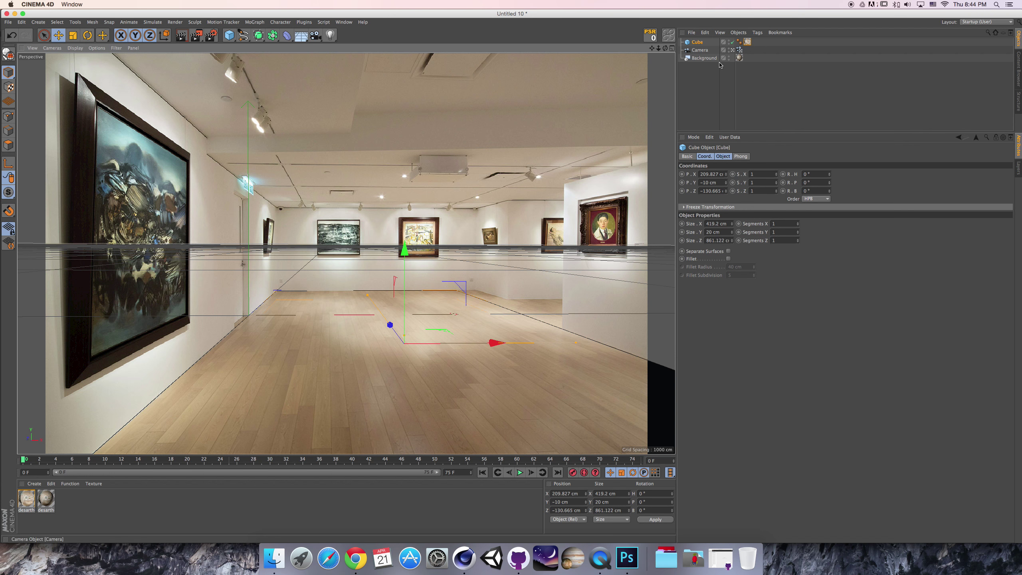
Leave the camera view with the background hidden, examine the camera-mapped floor from several sides, and restore the camera view and background.
click(733, 51)
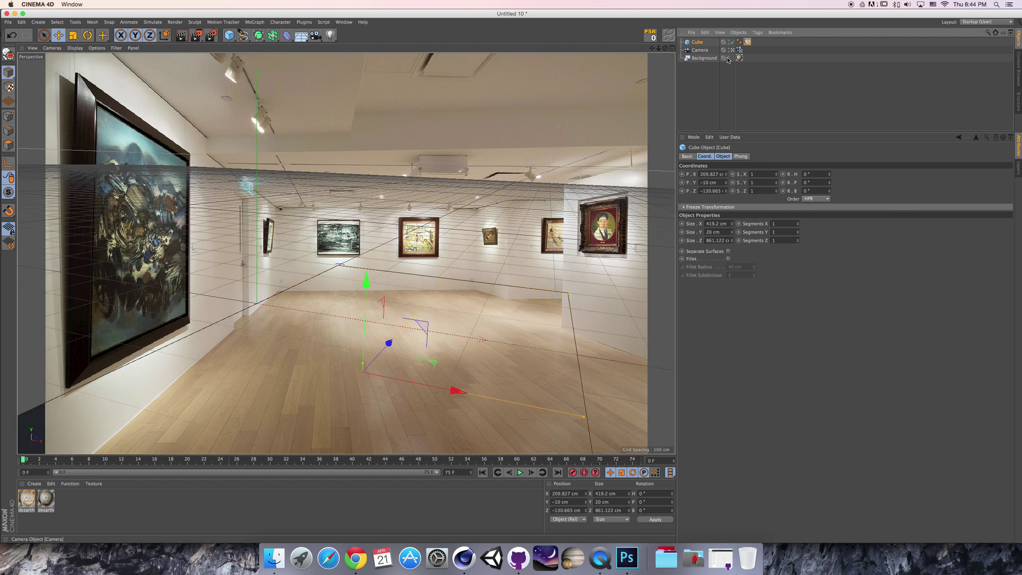
alt+double_click(729, 58)
alt+drag(371, 374, 396, 328)
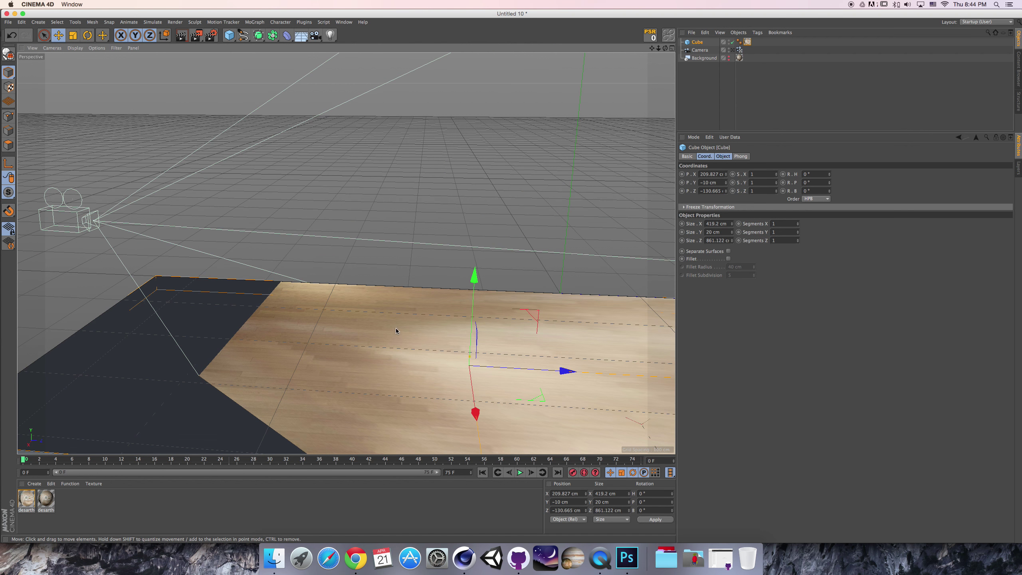
alt+right_drag(396, 328, 297, 330)
alt+drag(297, 330, 529, 169)
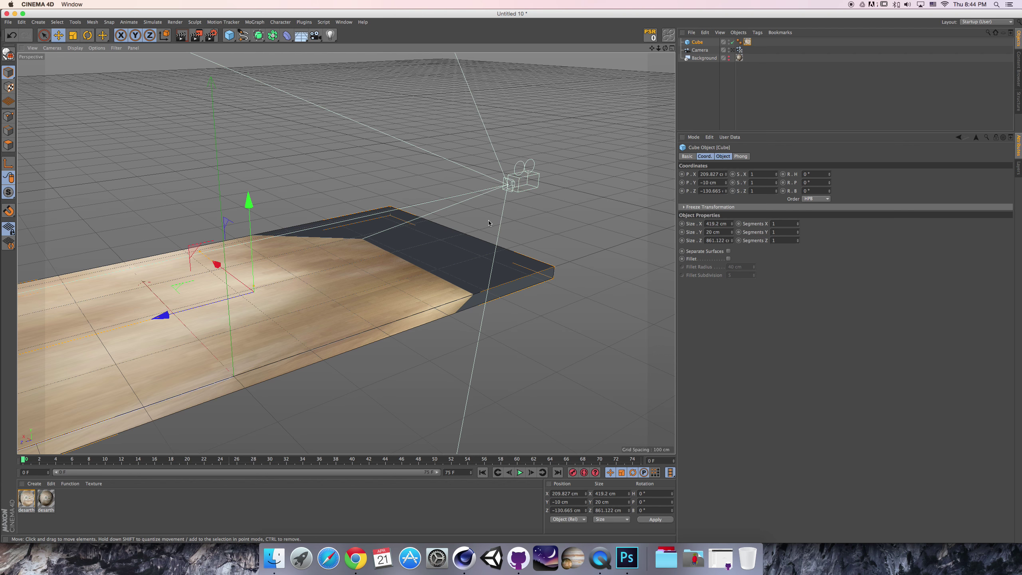
alt+drag(422, 219, 307, 253)
alt+drag(237, 155, 466, 116)
scroll(467, 117, down, 5)
drag(652, 48, 607, 144)
mouse_move(449, 200)
alt+mouse_down()
mouse_move(436, 195)
mouse_move(411, 219)
alt+mouse_up()
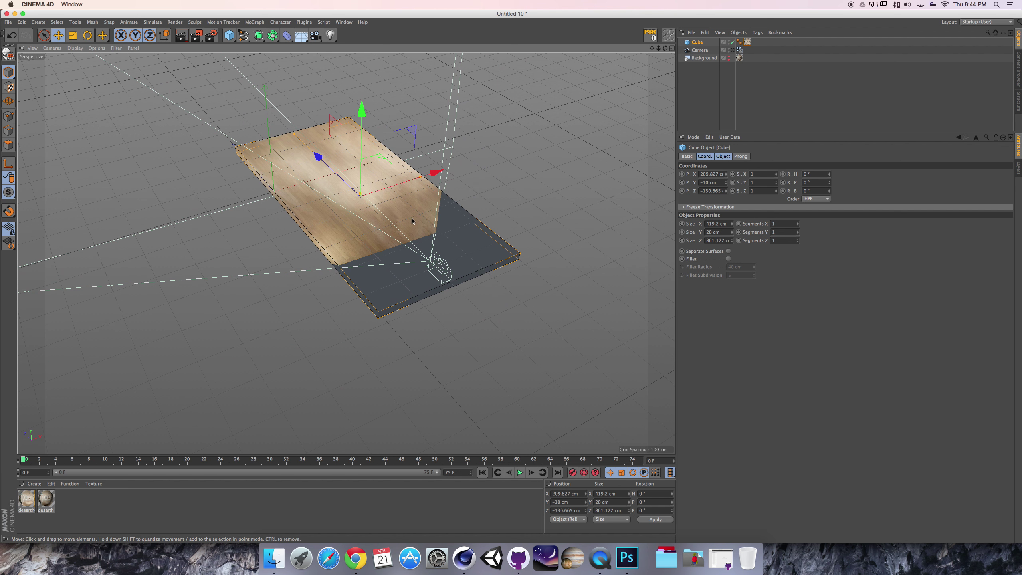
click(733, 50)
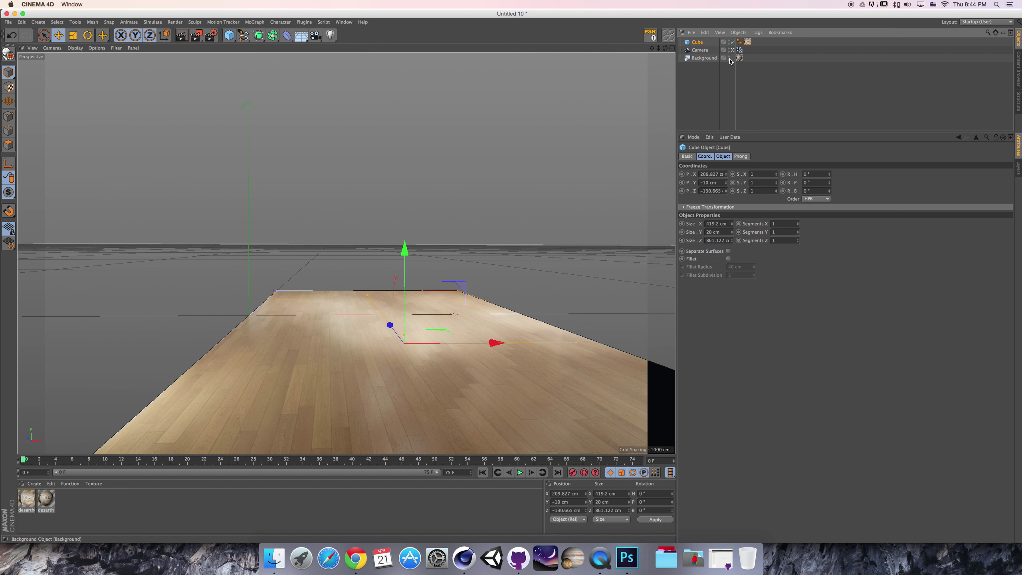
click(728, 57)
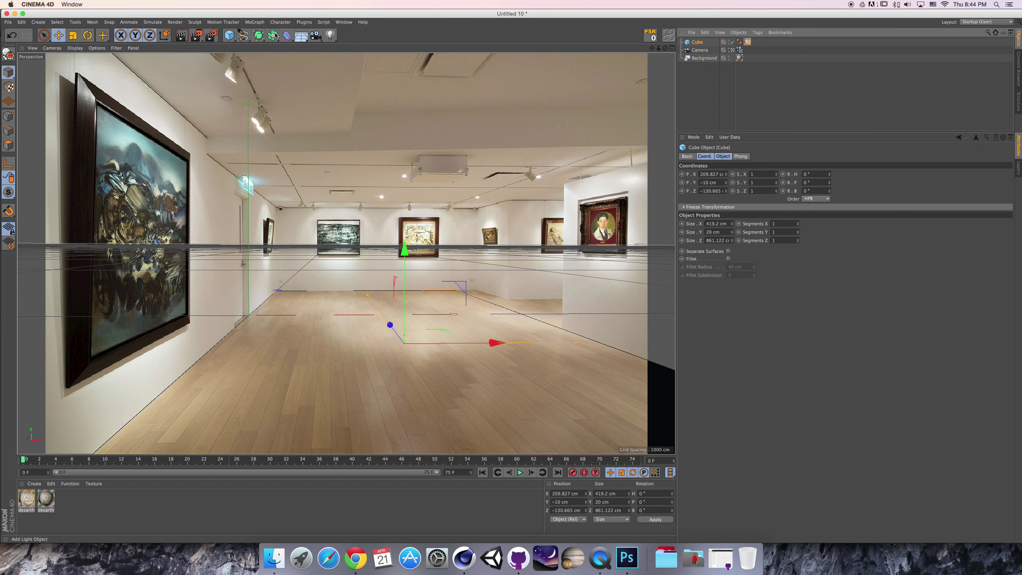
Add a second cube for the wall and set its X size to 20 cm.
click(229, 36)
drag(315, 315, 260, 315)
click(725, 226)
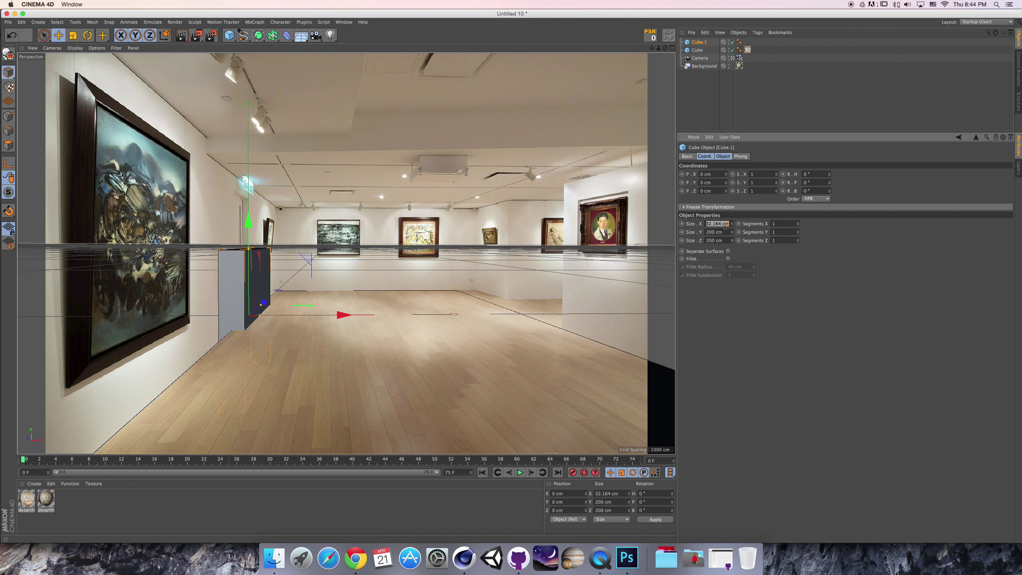
text(20)
key(Return)
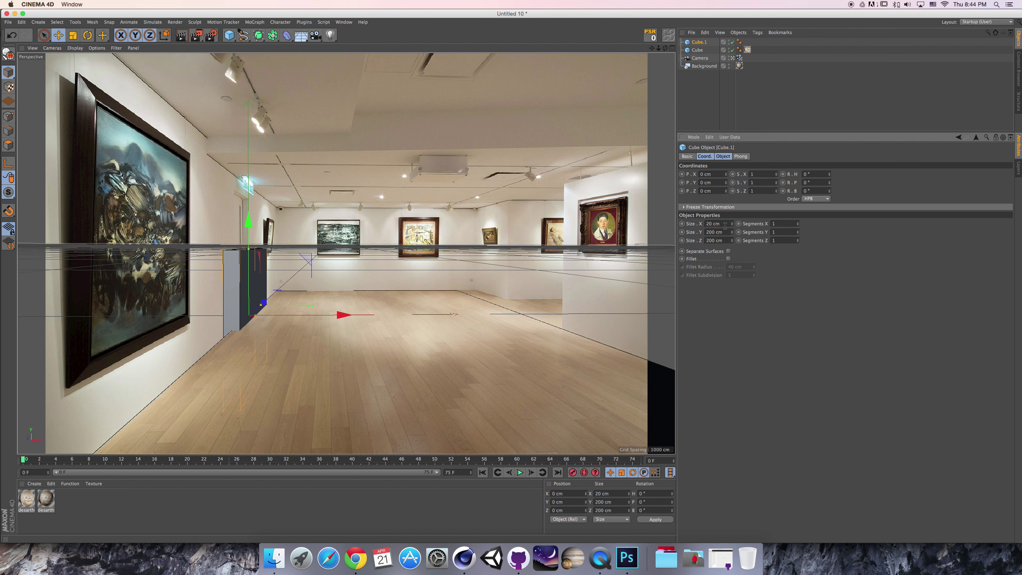
Move the wall cube in the Front view against the floor's side edge, at about X -10 cm and Y 51 cm.
middle_click(347, 266)
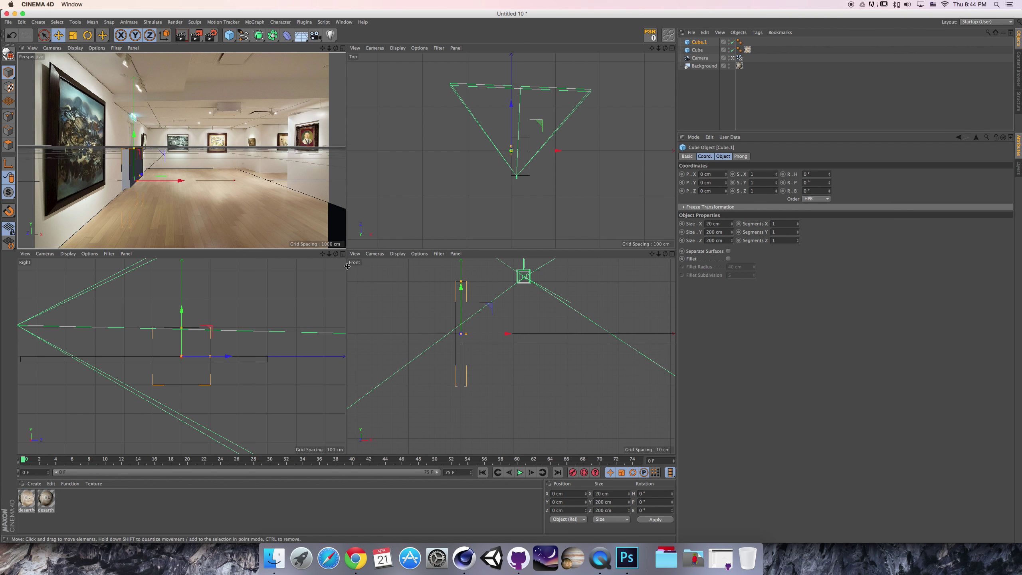
middle_click(504, 270)
scroll(347, 113, up, 3)
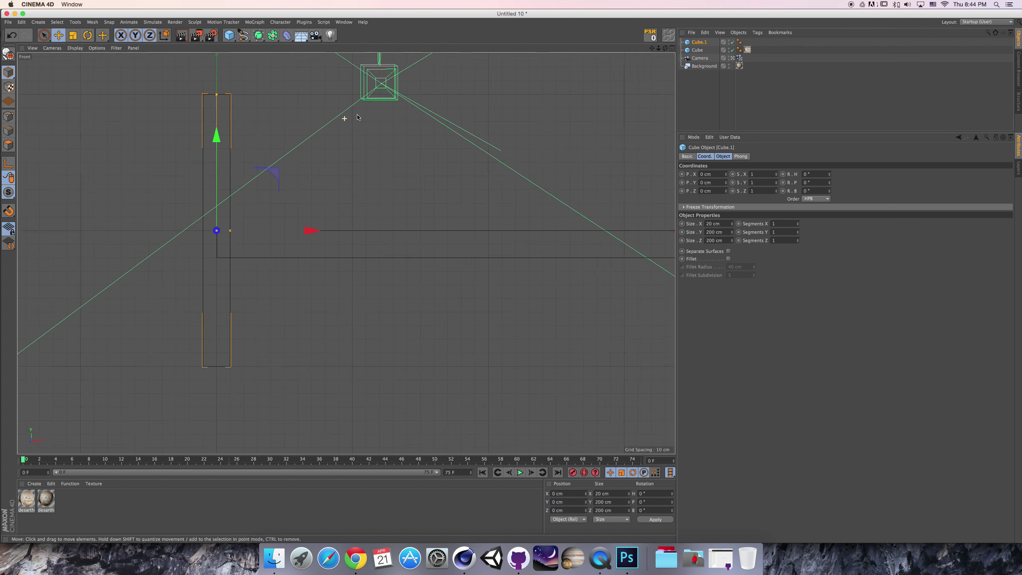
drag(652, 48, 675, 76)
drag(278, 226, 275, 131)
scroll(204, 251, up, 5)
click(672, 48)
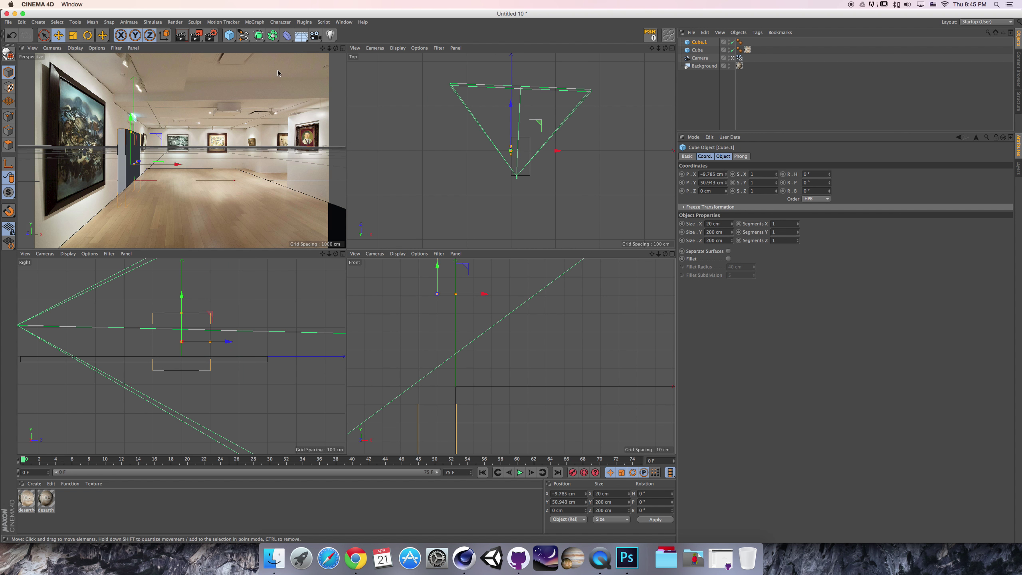
Stretch the wall cube to about 257 cm high and 945 cm deep, centred near Y 66 cm and Z -181 cm.
click(343, 48)
drag(246, 249, 244, 206)
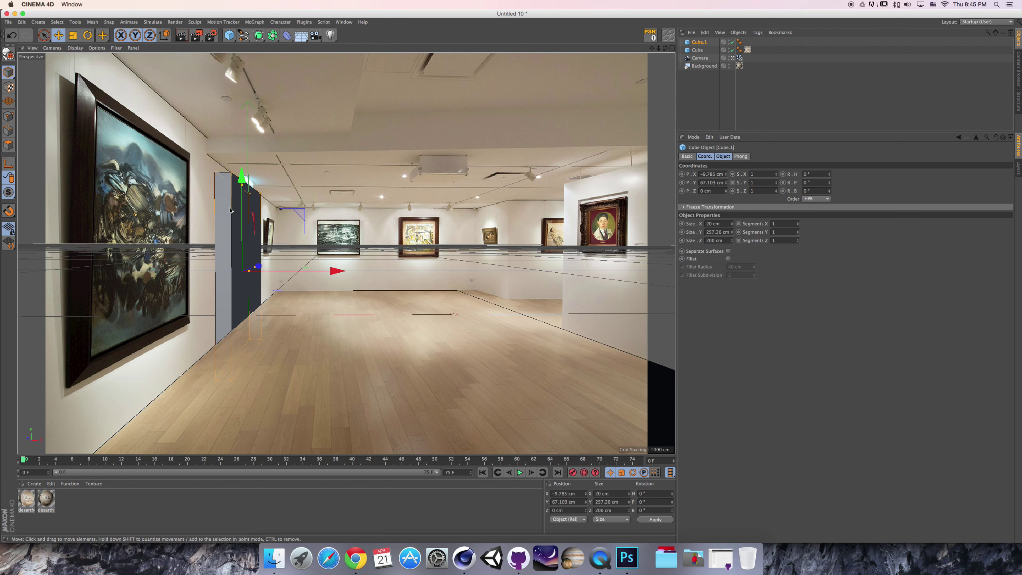
drag(244, 183, 243, 185)
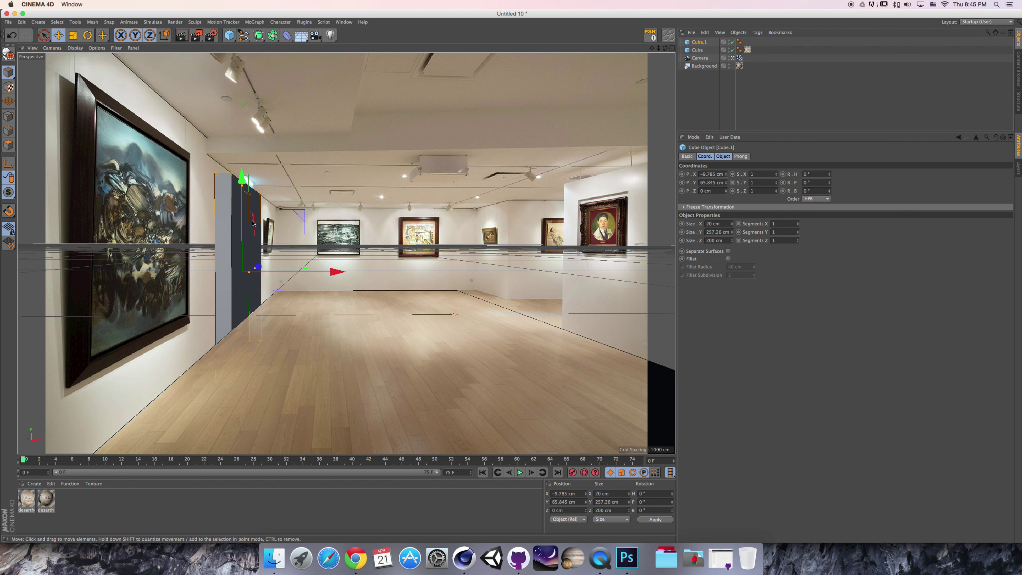
drag(258, 268, 225, 277)
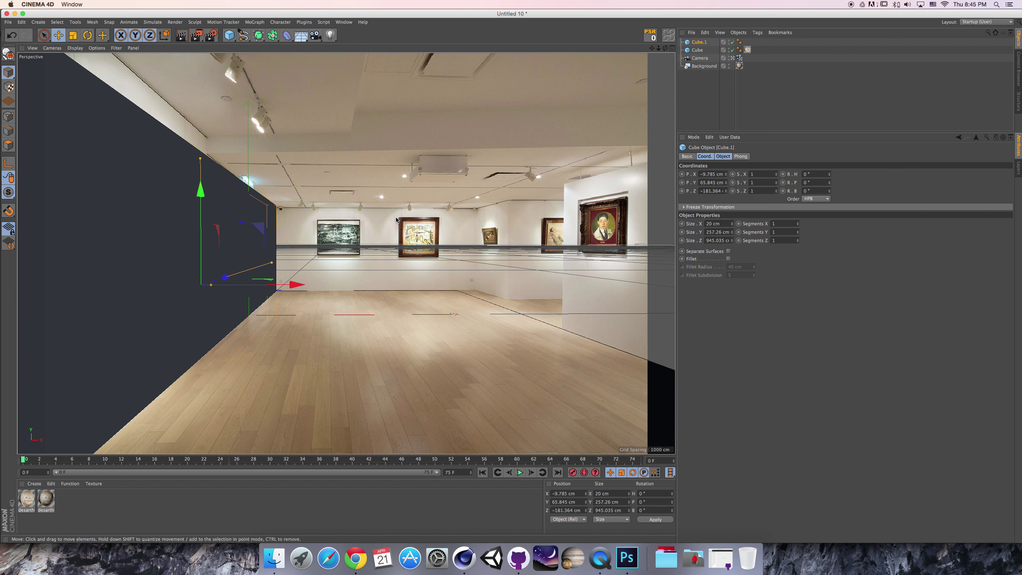
Slide the wall cube in the Top view to about Z -174 cm, lining up its far end with the floor's back edge.
right_click(399, 218)
click(672, 50)
click(672, 48)
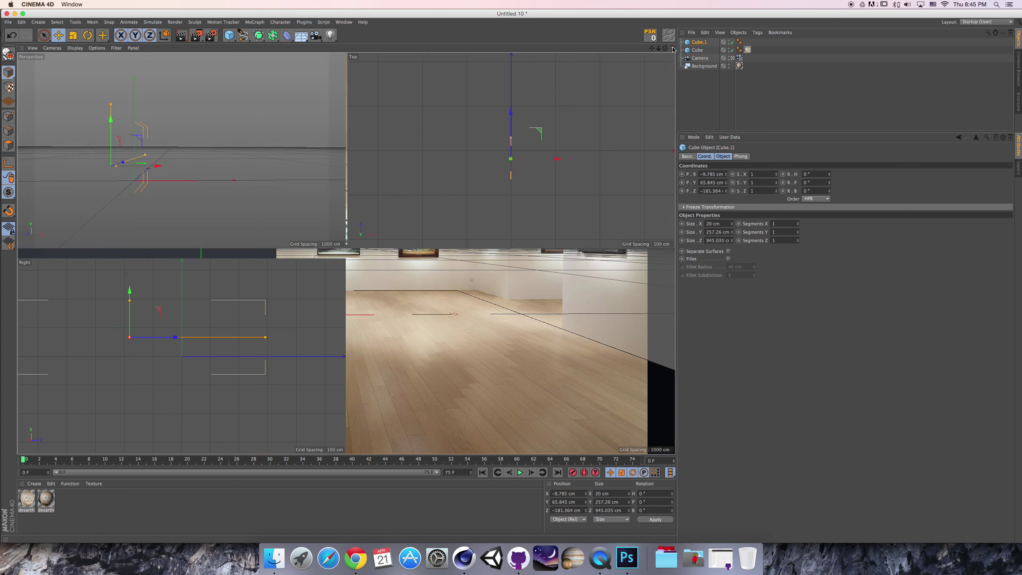
scroll(525, 148, up, 10)
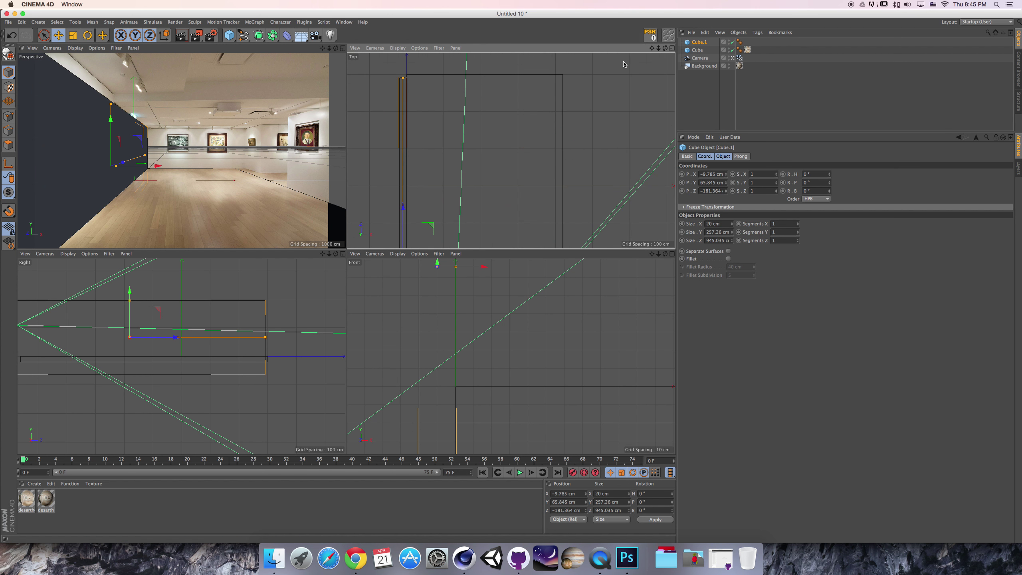
alt+middle_drag(421, 187, 443, 204)
drag(421, 237, 424, 233)
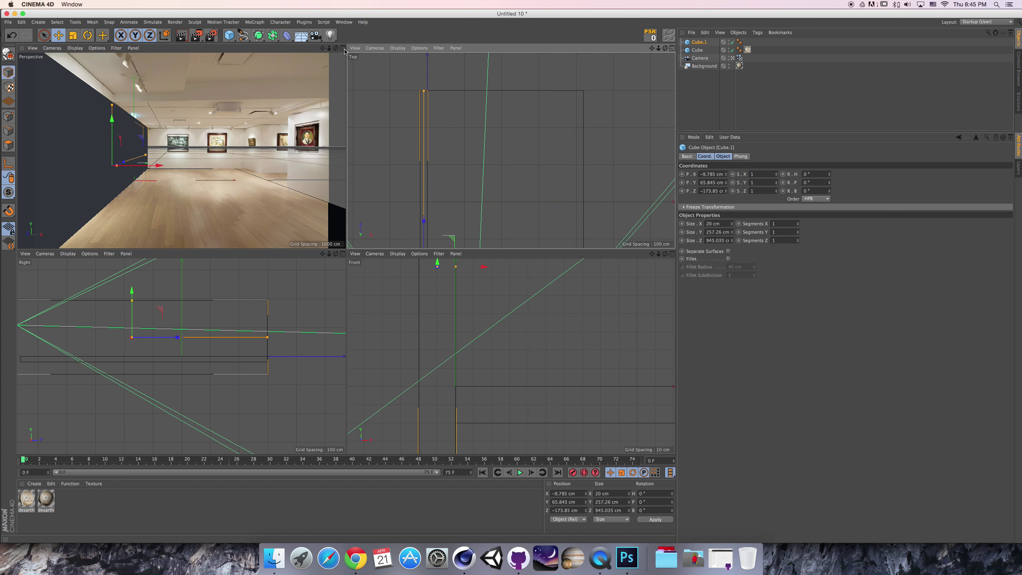
Copy the floor cube's Camera Mapping texture tag onto the wall cube.
click(343, 47)
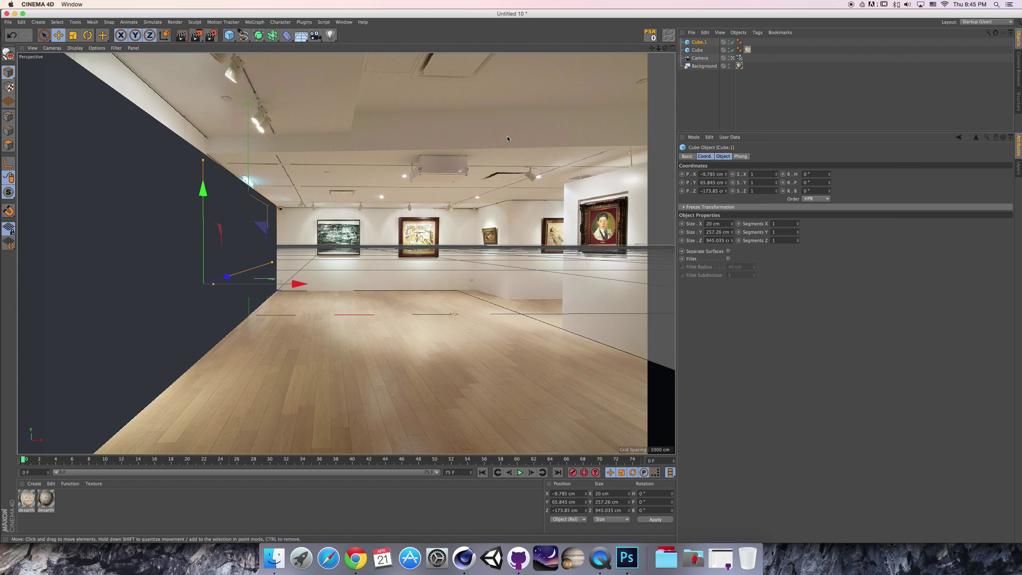
click(748, 49)
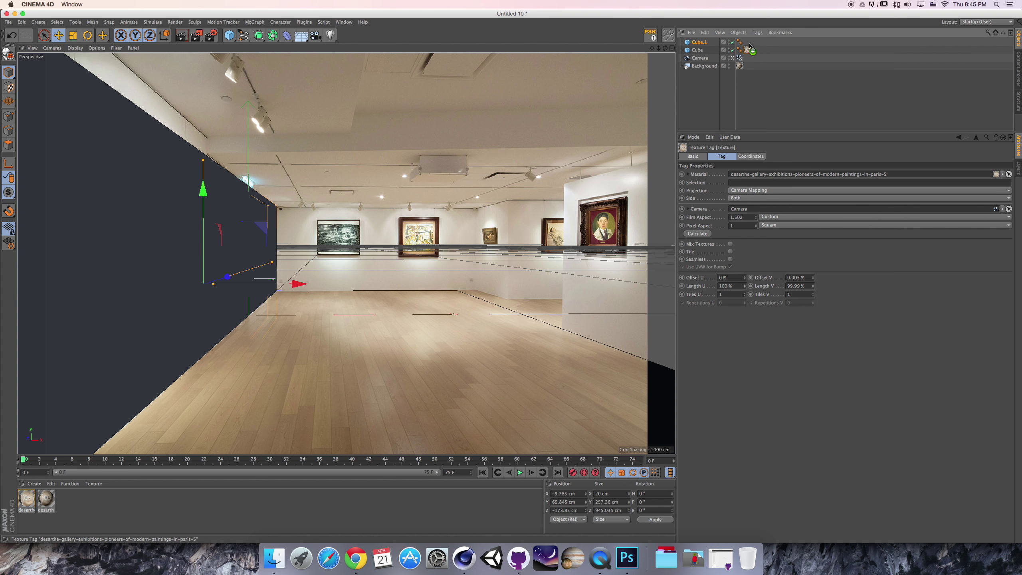
ctrl+drag(750, 46, 748, 42)
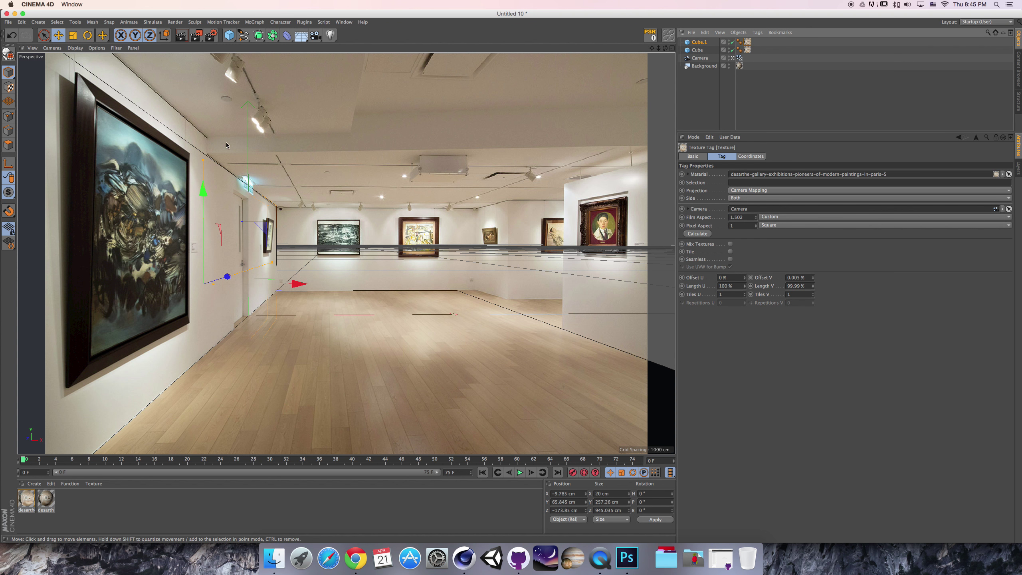
click(670, 49)
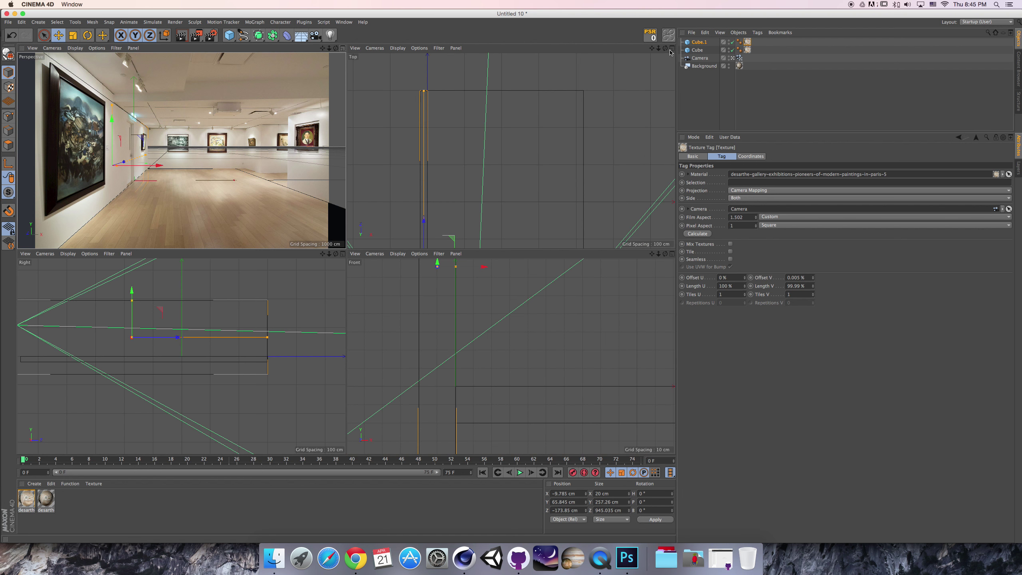
click(343, 48)
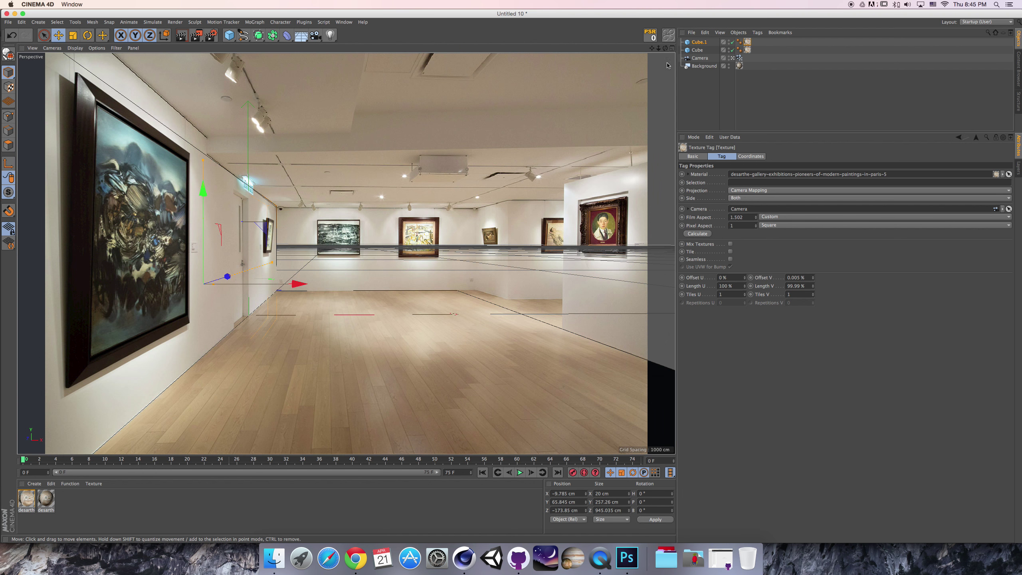
Leave the camera view and duplicate the textured wall to the opposite side of the floor, at about X 427 cm.
click(733, 58)
alt+drag(330, 157, 636, 250)
ctrl+drag(667, 248, 671, 248)
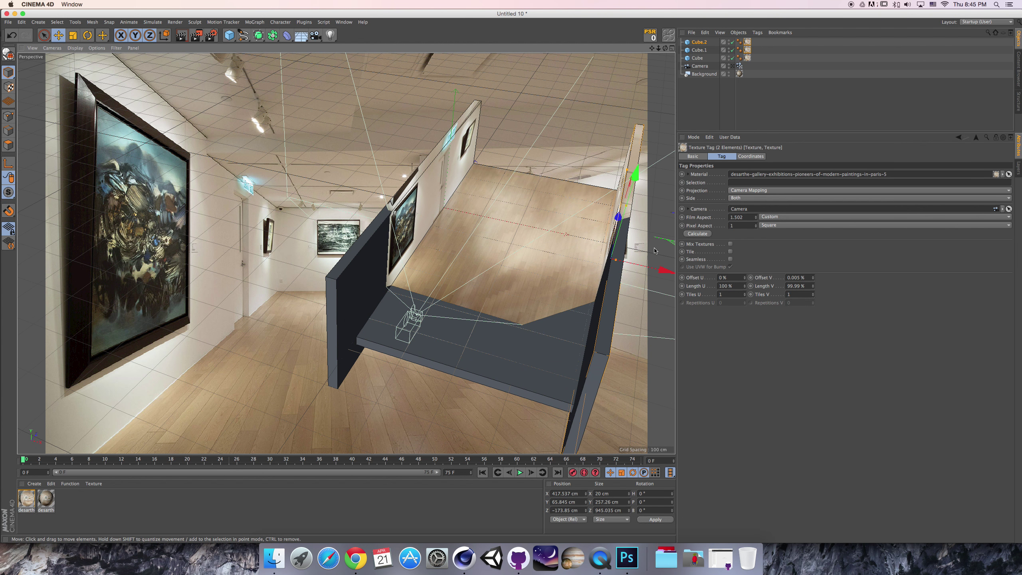
drag(652, 48, 560, 55)
alt+drag(585, 210, 640, 178)
drag(471, 257, 474, 258)
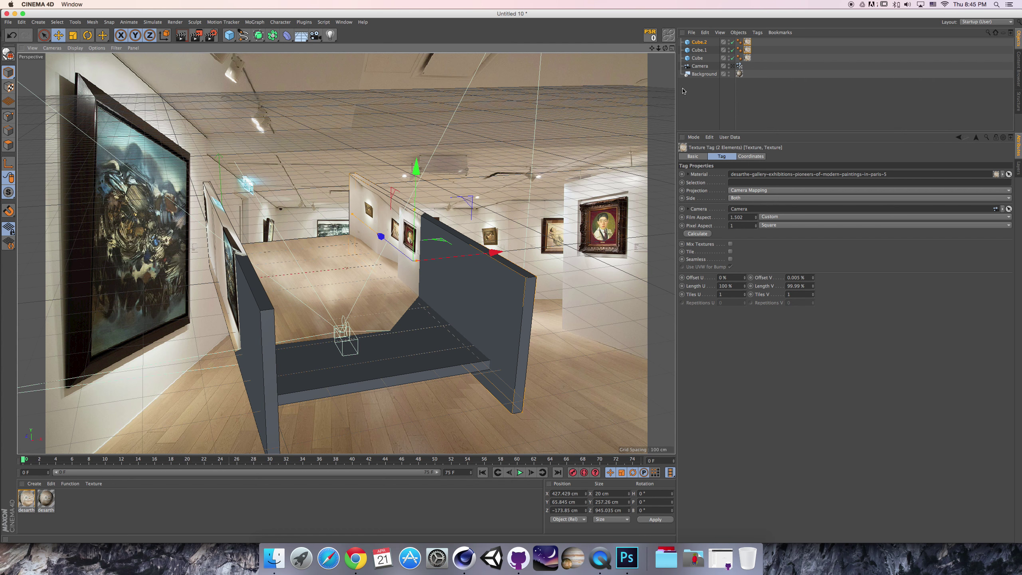
Align the duplicated wall flush with the floor's side edge in the Front view, at about X 430 cm.
click(673, 49)
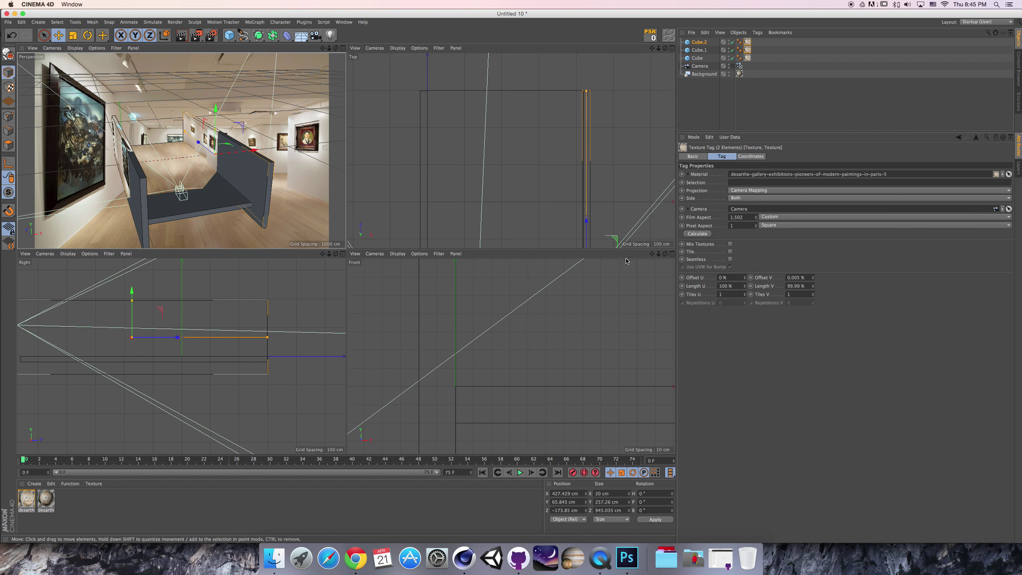
click(666, 253)
click(672, 254)
key(s)
scroll(275, 284, up, 1)
drag(417, 250, 421, 251)
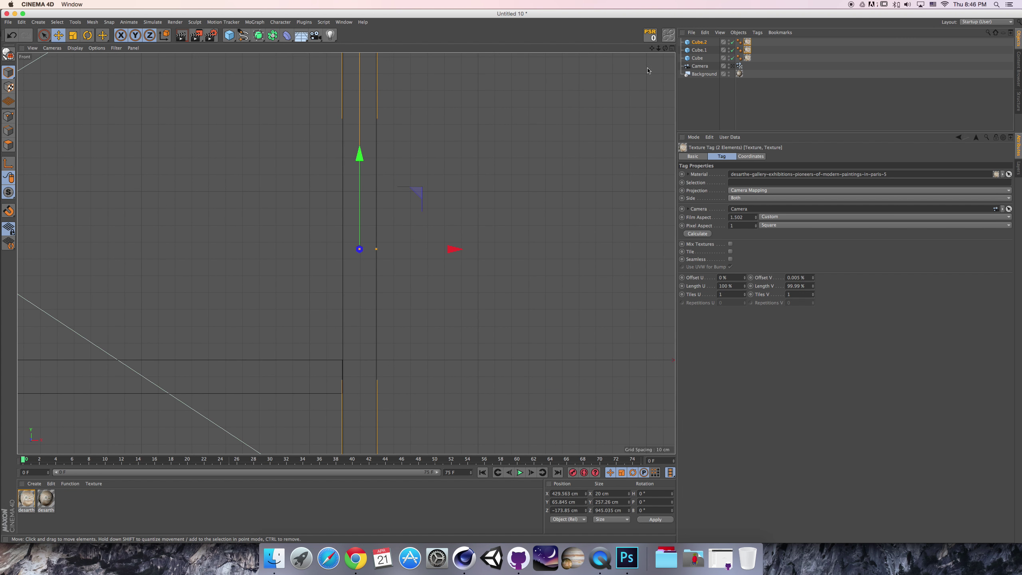
Shorten the duplicated wall to about 513 cm deep, centred near Z -359 cm, and undo a trial copy placed farther back.
click(672, 49)
click(337, 48)
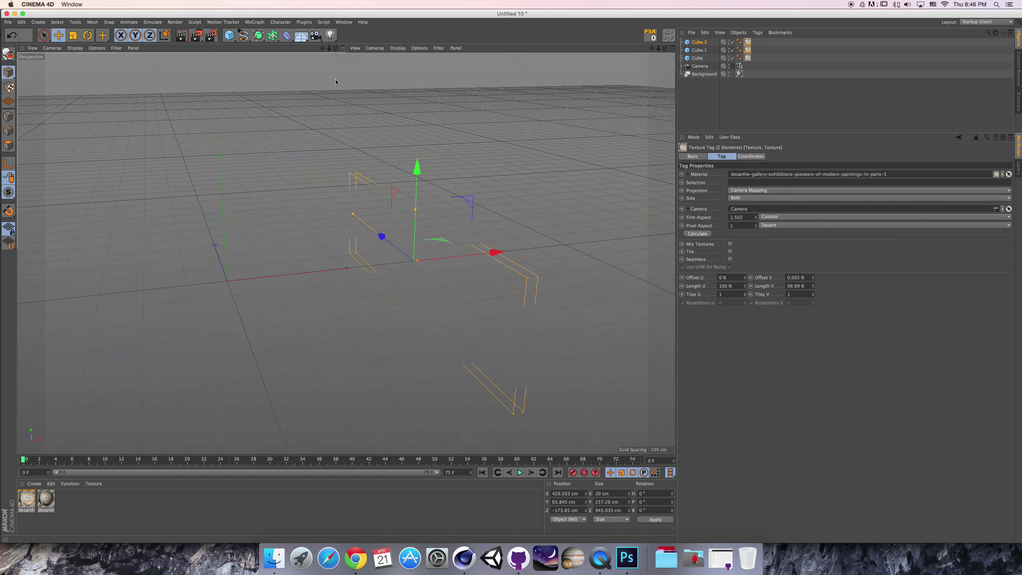
alt+drag(390, 222, 485, 193)
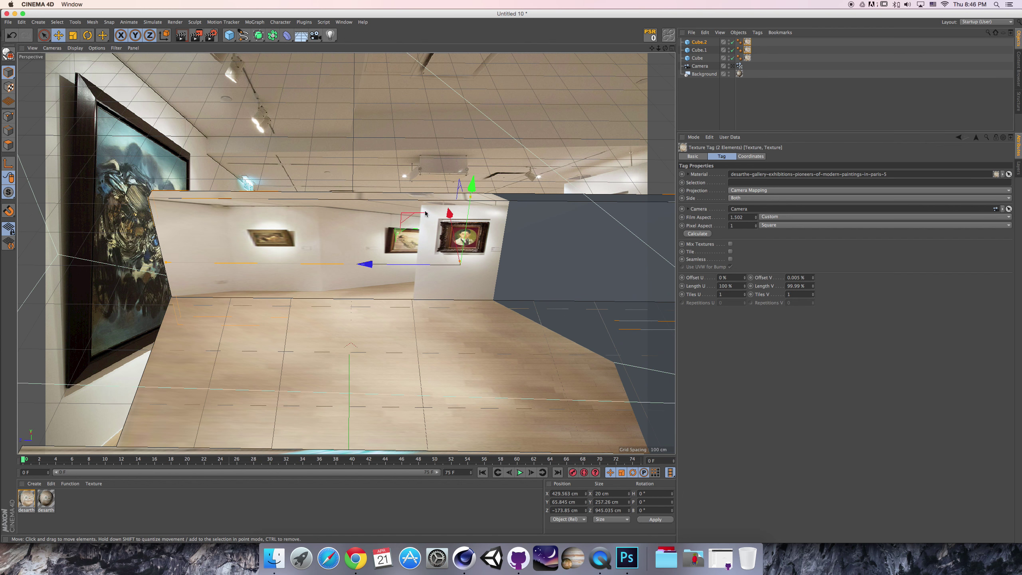
alt+drag(412, 276, 562, 188)
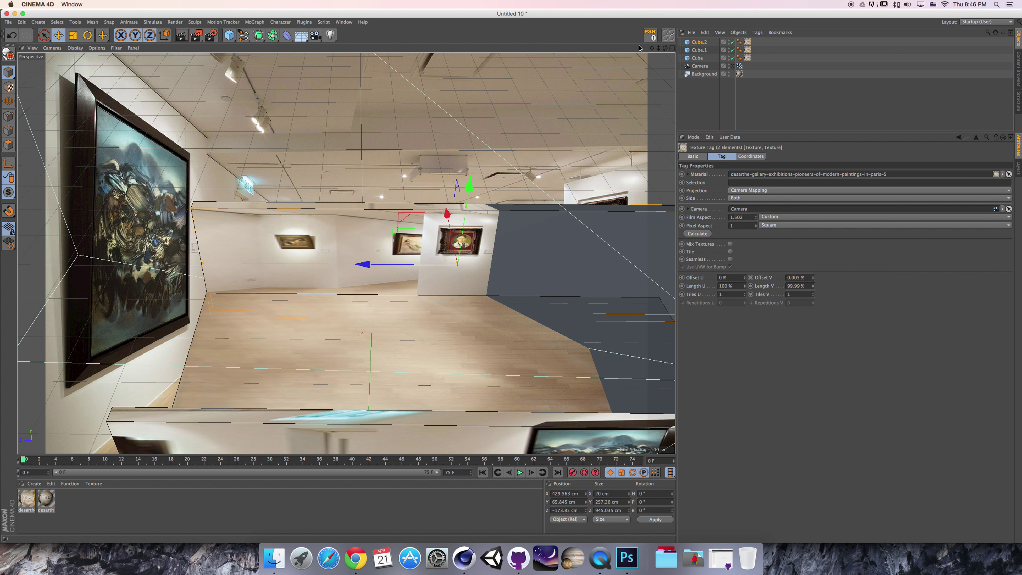
drag(651, 48, 192, 253)
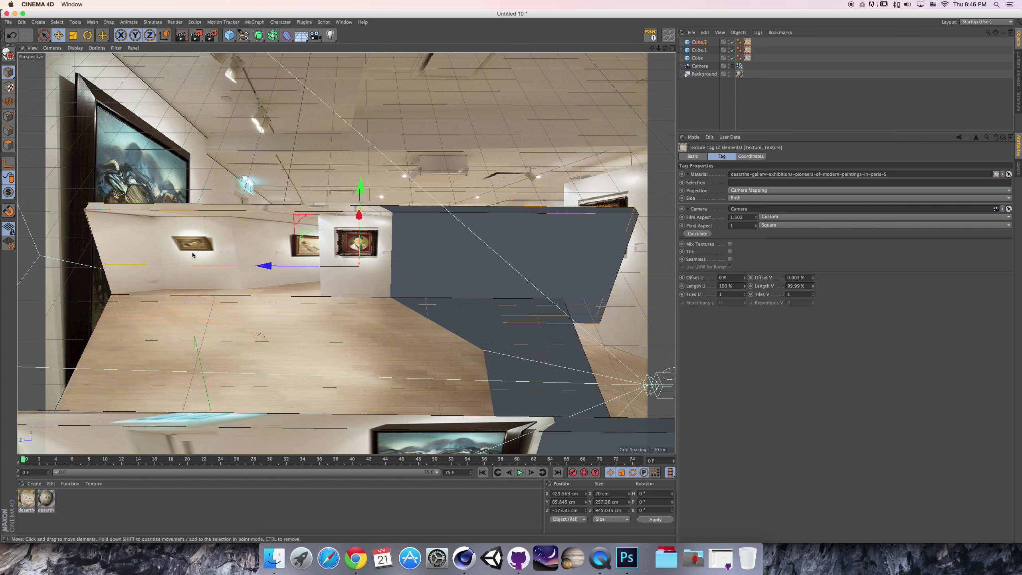
drag(100, 270, 91, 237)
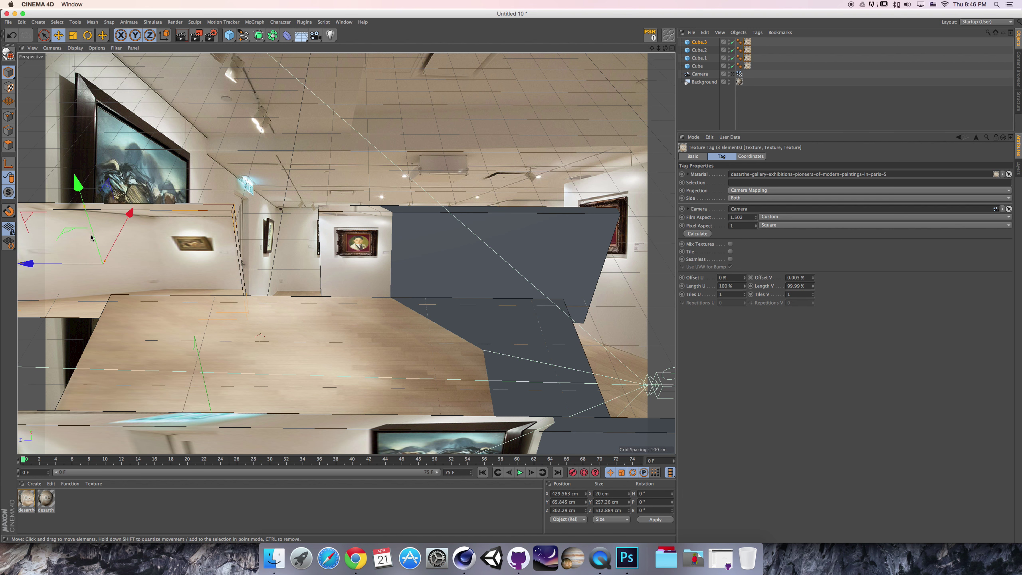
key(super+z)
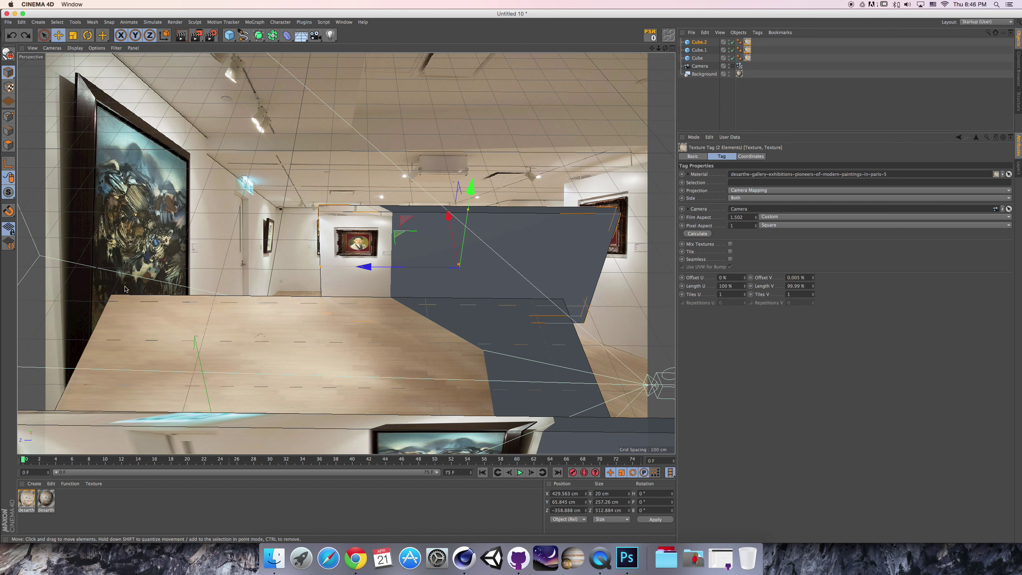
key(Delete)
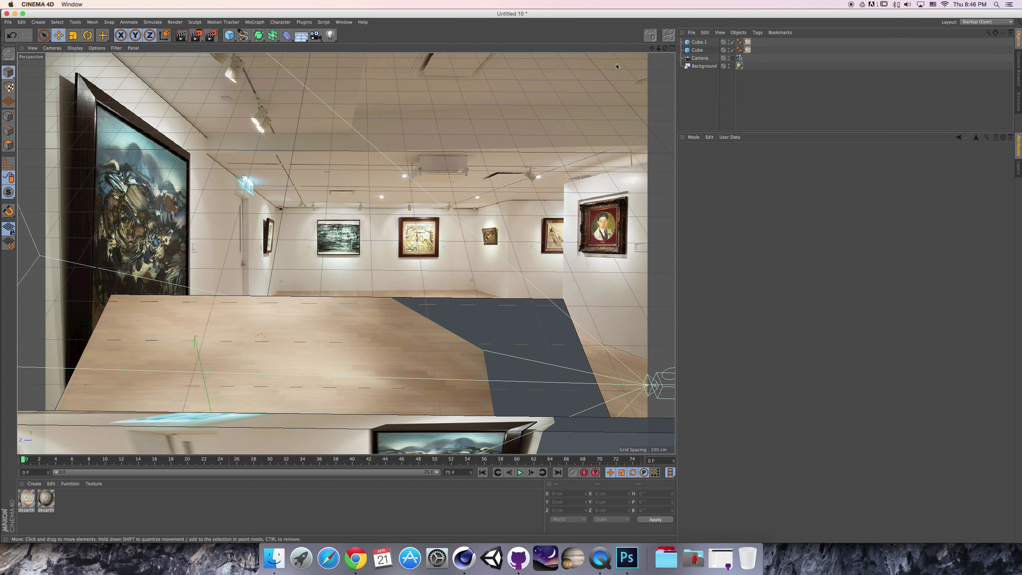
key(super+z)
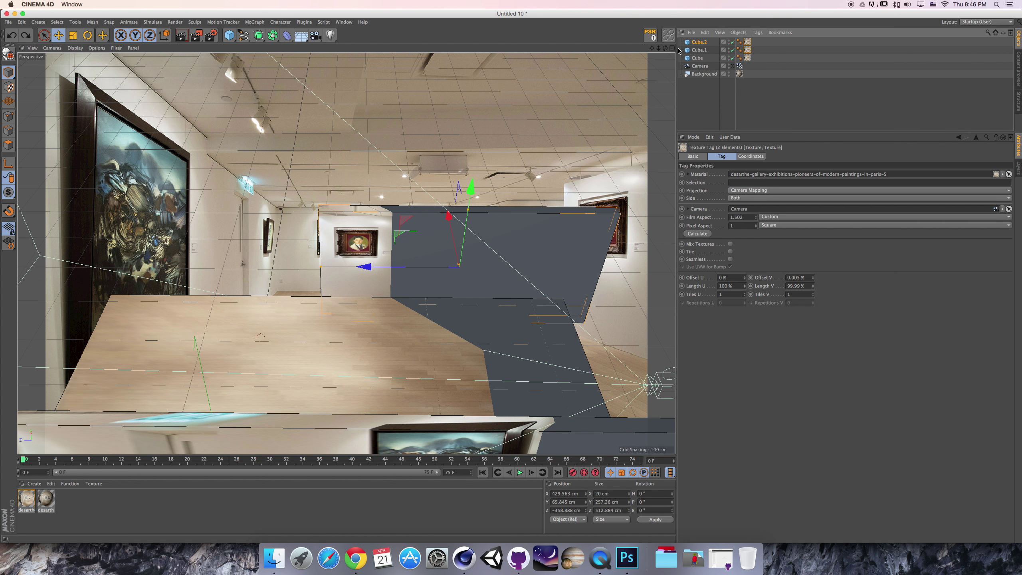
click(672, 47)
click(188, 208)
alt+drag(188, 207, 360, 40)
scroll(225, 159, down, 5)
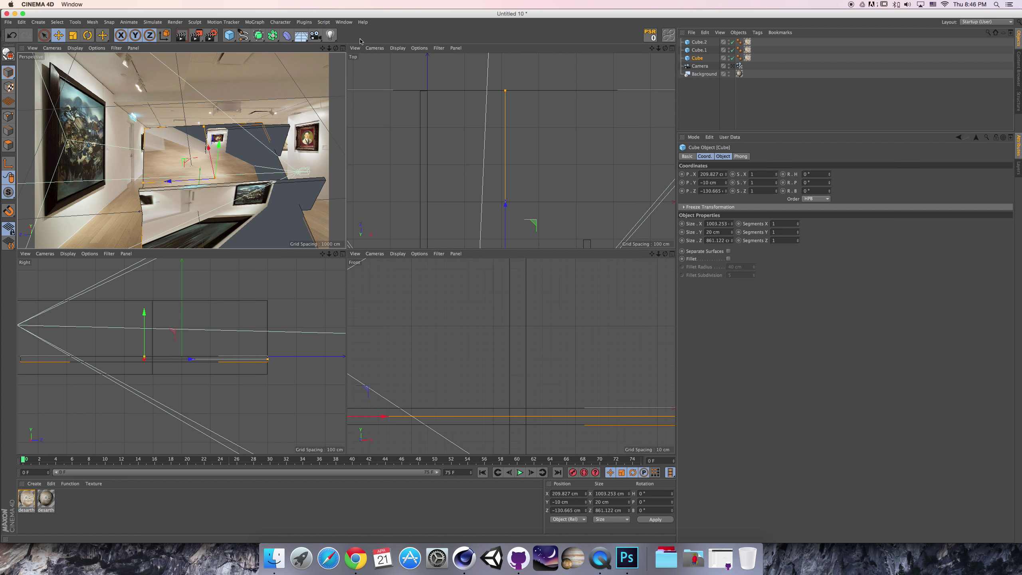
click(343, 48)
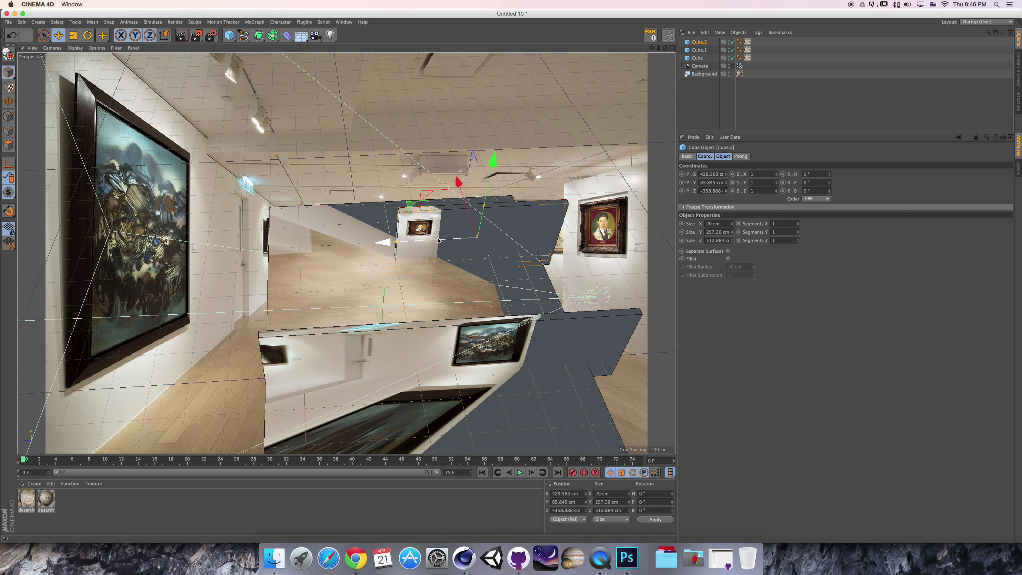
Duplicate the short side wall to the rear of the room, at about X 478 cm, Z 406 cm, and check it through the camera.
click(271, 237)
ctrl+drag(271, 237, 326, 201)
scroll(346, 188, up, 5)
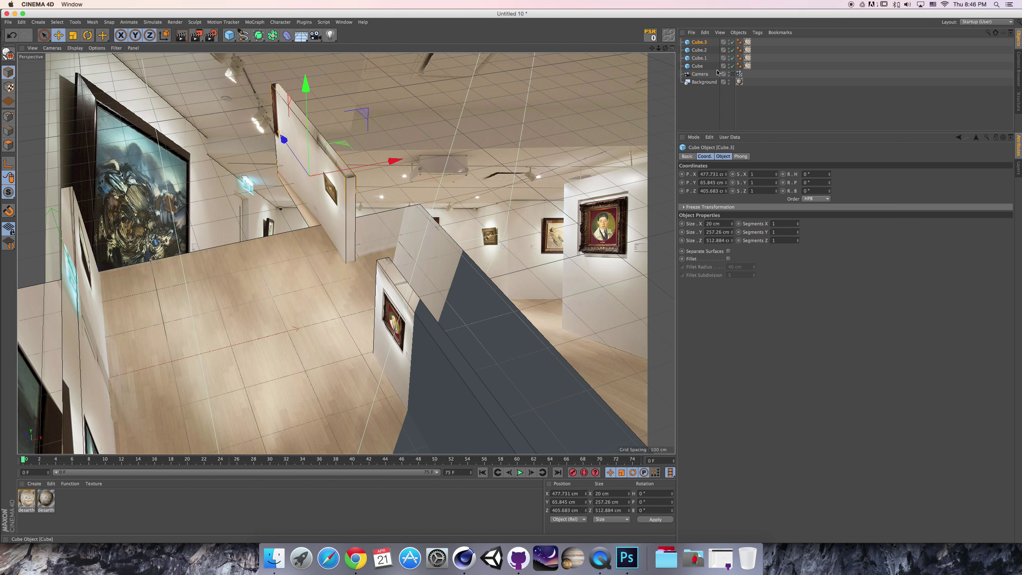
click(735, 74)
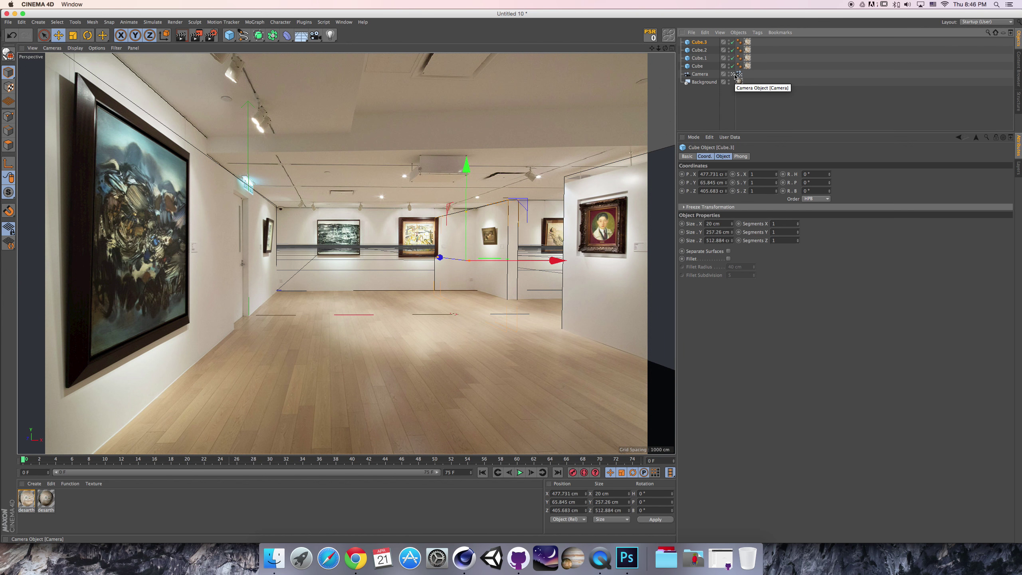
click(734, 75)
alt+drag(309, 210, 354, 227)
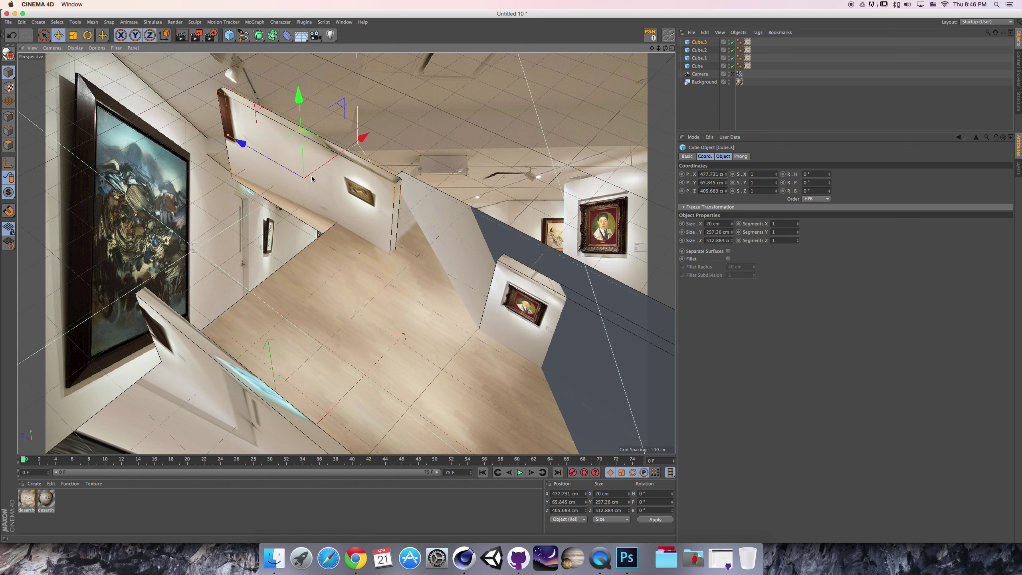
Duplicate the rear side wall, rotate the copy's heading to 90°, and move it across the back of the room.
key(r)
drag(295, 214, 289, 191)
key(e)
drag(220, 185, 163, 249)
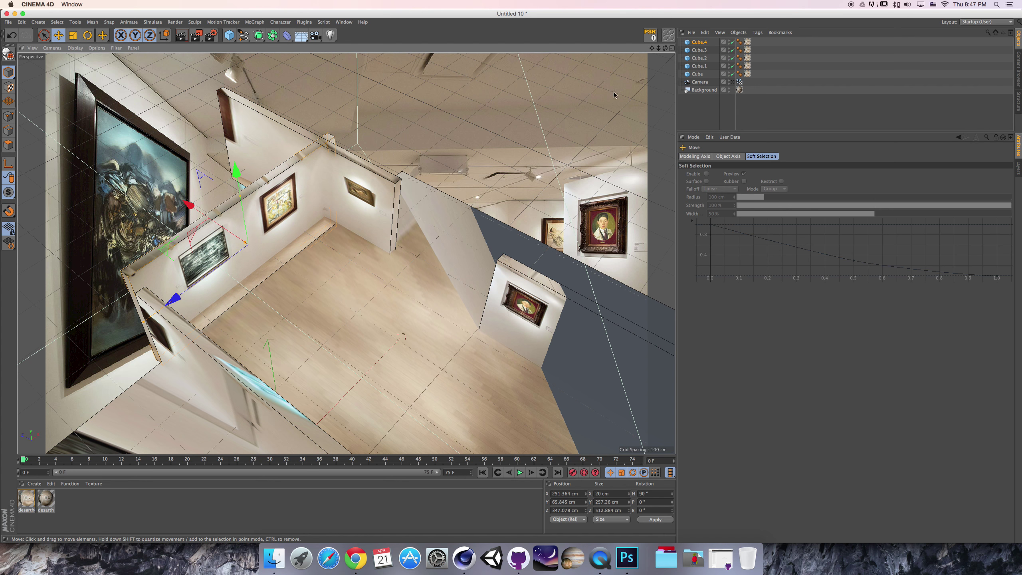
Align the back wall flush with the floor's rear edge in the Top view, at about X 218 cm, Z 310 cm.
double_click(671, 49)
alt+drag(390, 107, 379, 147)
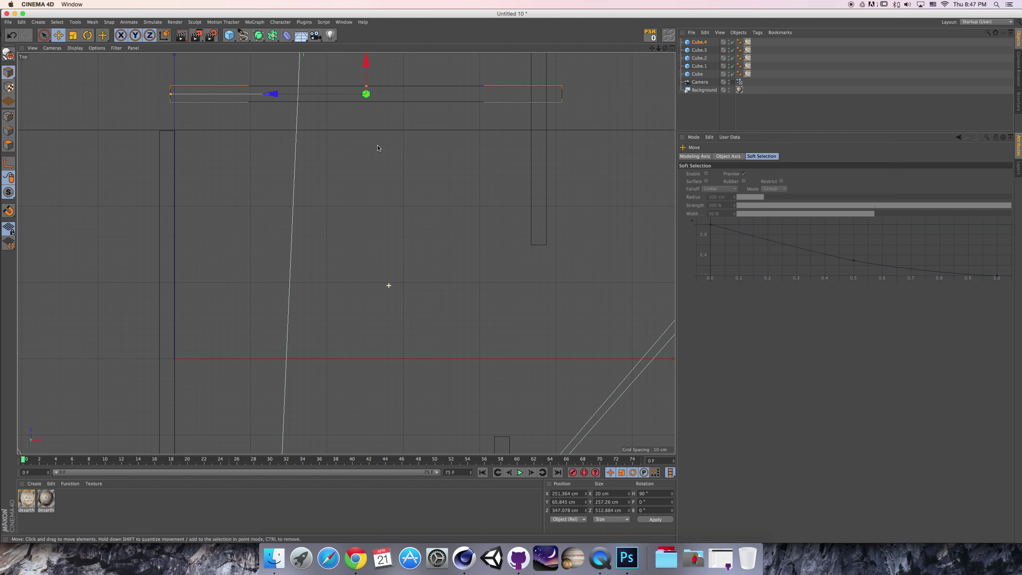
drag(652, 48, 658, 145)
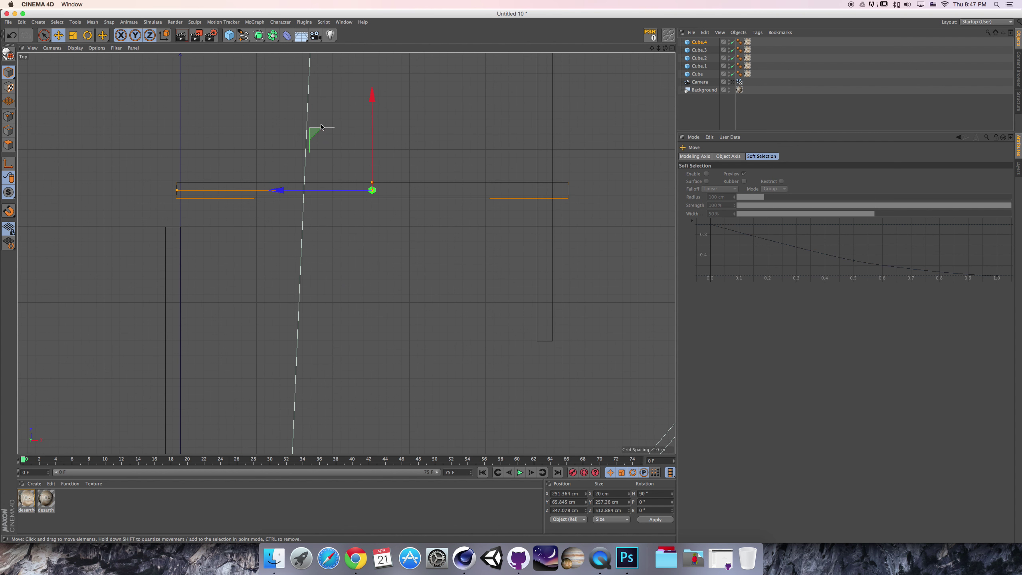
drag(321, 127, 295, 160)
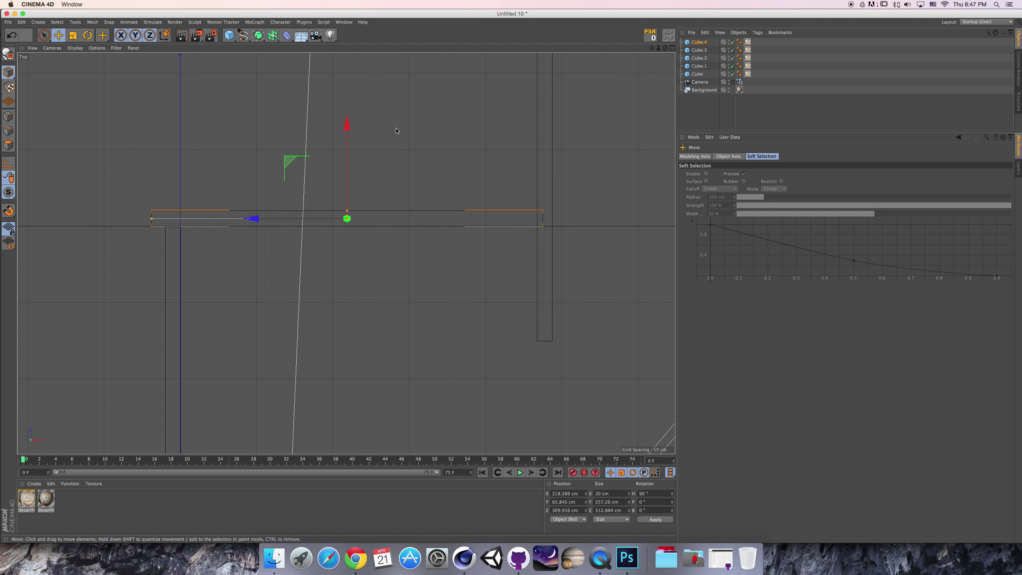
click(671, 49)
click(342, 49)
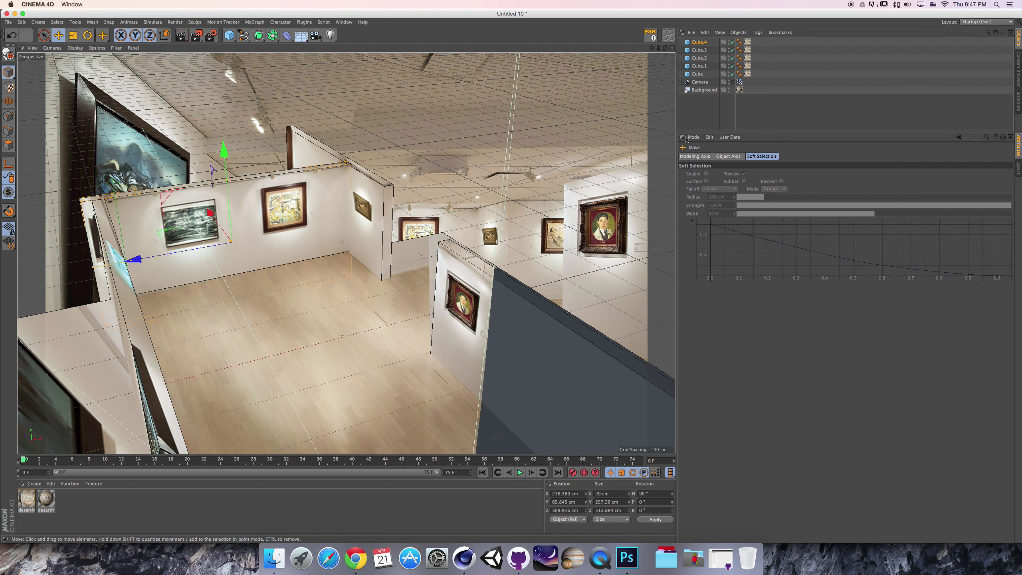
Look through the camera and duplicate the back wall sideways to about X 478 cm, Z 298 cm.
click(736, 83)
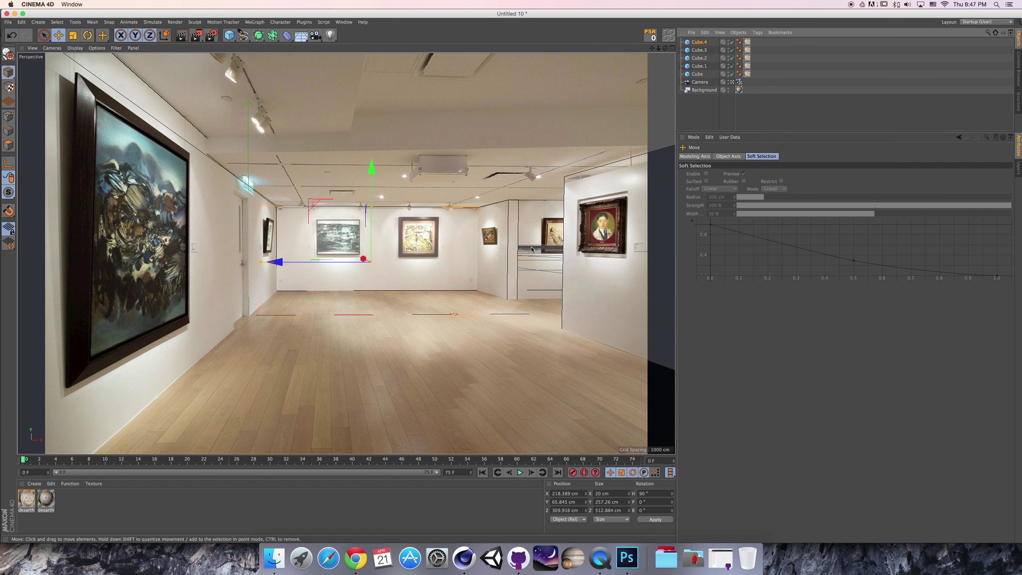
click(505, 261)
ctrl+drag(455, 261, 569, 245)
key(r)
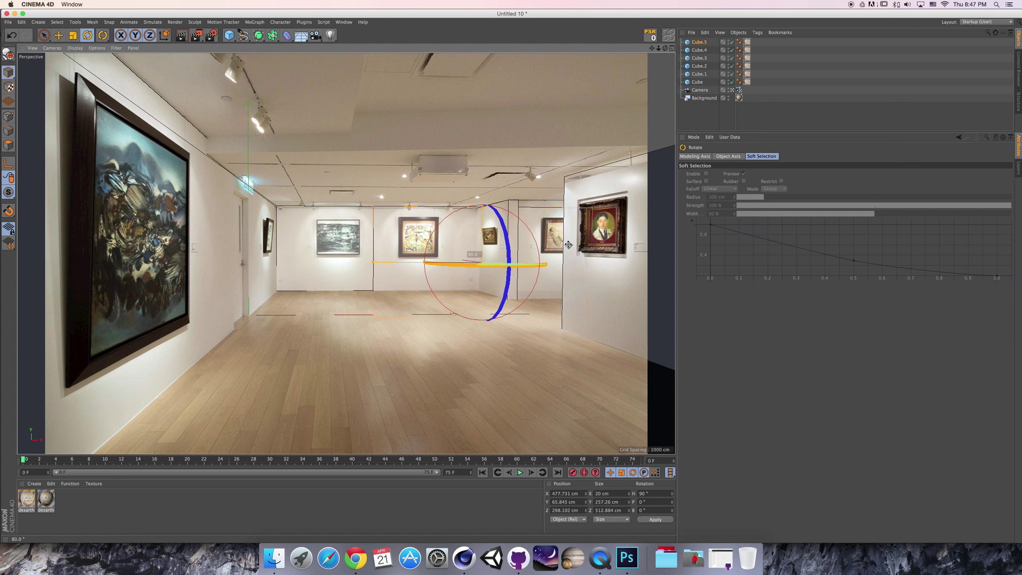
key(e)
Position the new wall section in the Top view at about X 740 cm, Z 161 cm, and inspect the room outside the camera view.
click(673, 49)
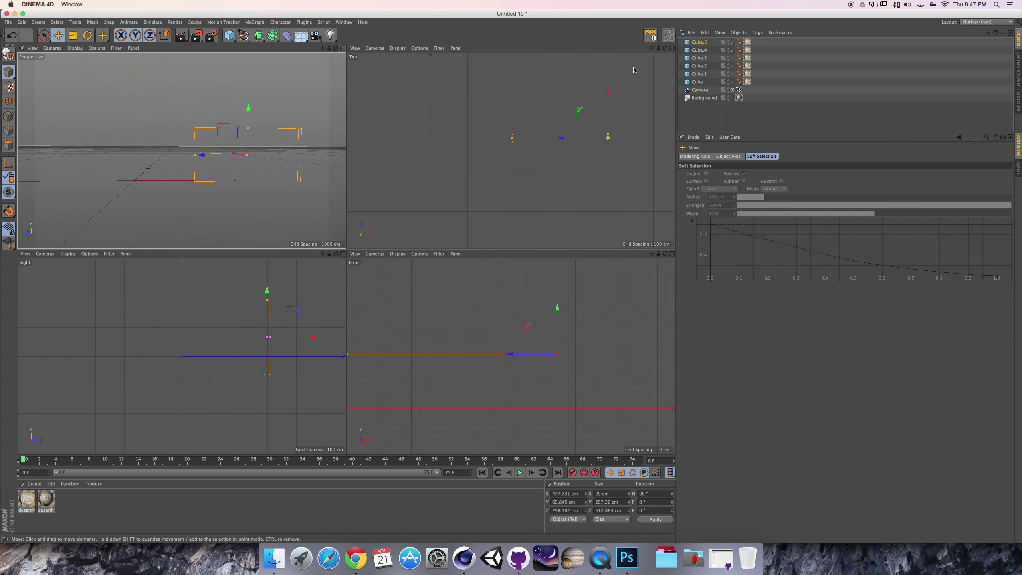
drag(476, 103, 576, 154)
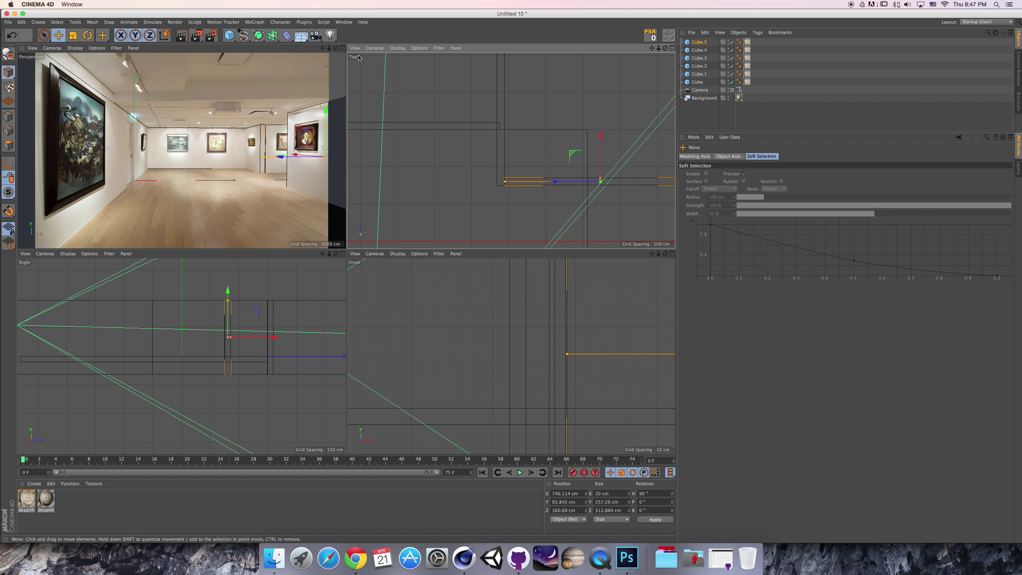
click(343, 48)
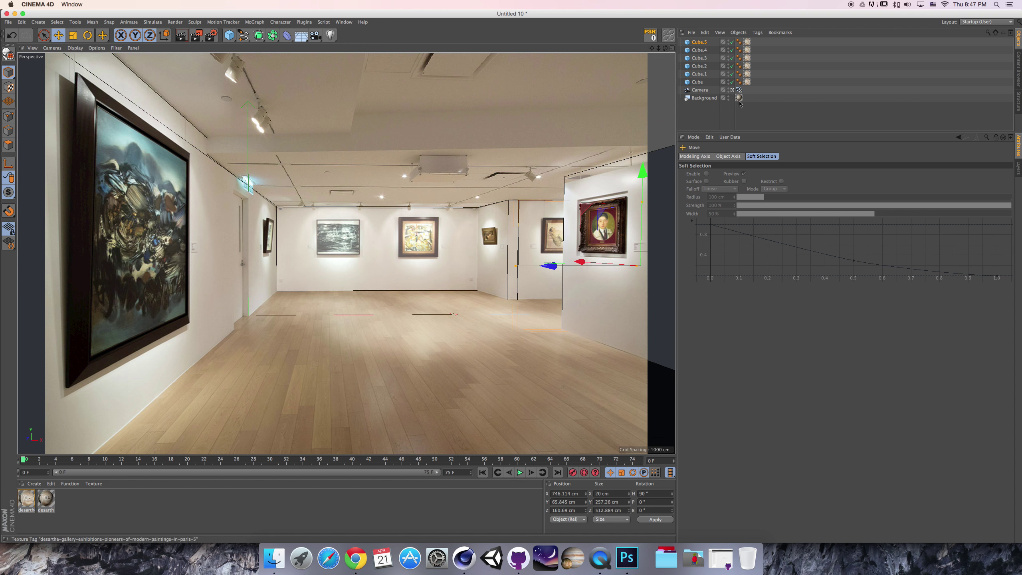
click(738, 90)
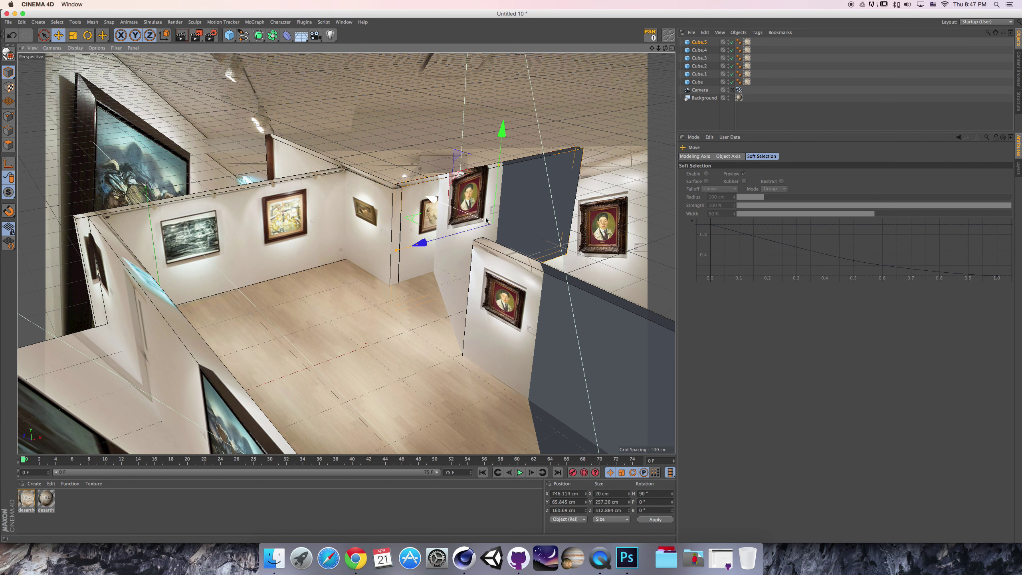
mouse_move(487, 221)
alt+mouse_down()
mouse_move(452, 217)
mouse_move(487, 236)
alt+mouse_up()
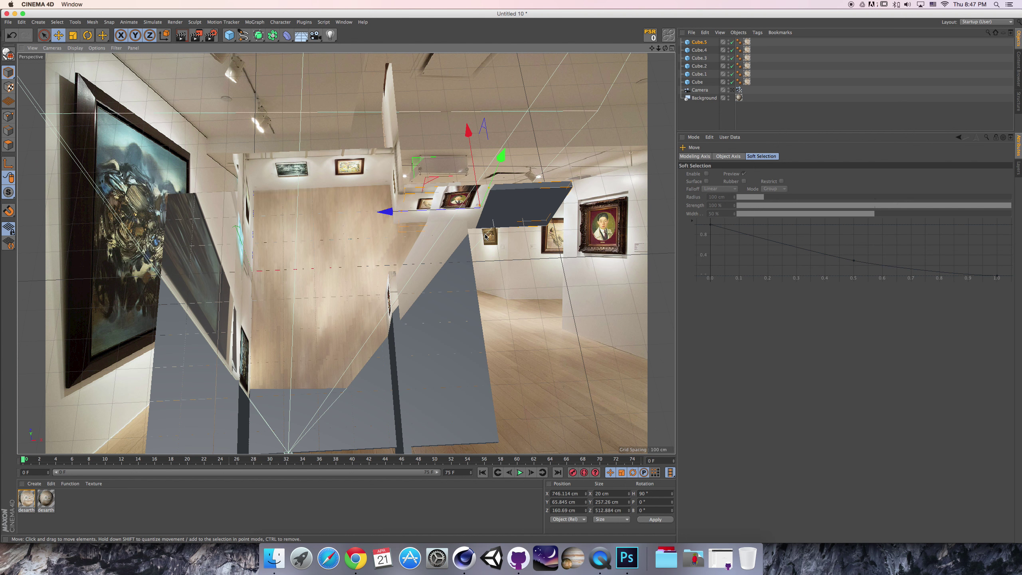
alt+drag(485, 237, 528, 242)
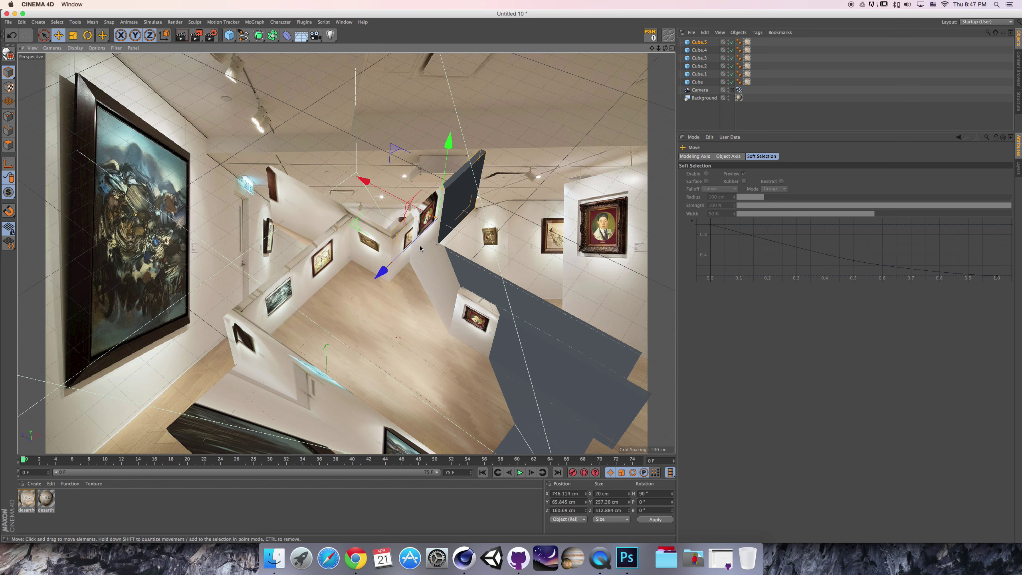
Add a cube through the long wall at the doorway, about 117 × 352 × 84 cm, centred near X -13 cm, Z -46 cm.
alt+drag(471, 226, 244, 193)
click(272, 166)
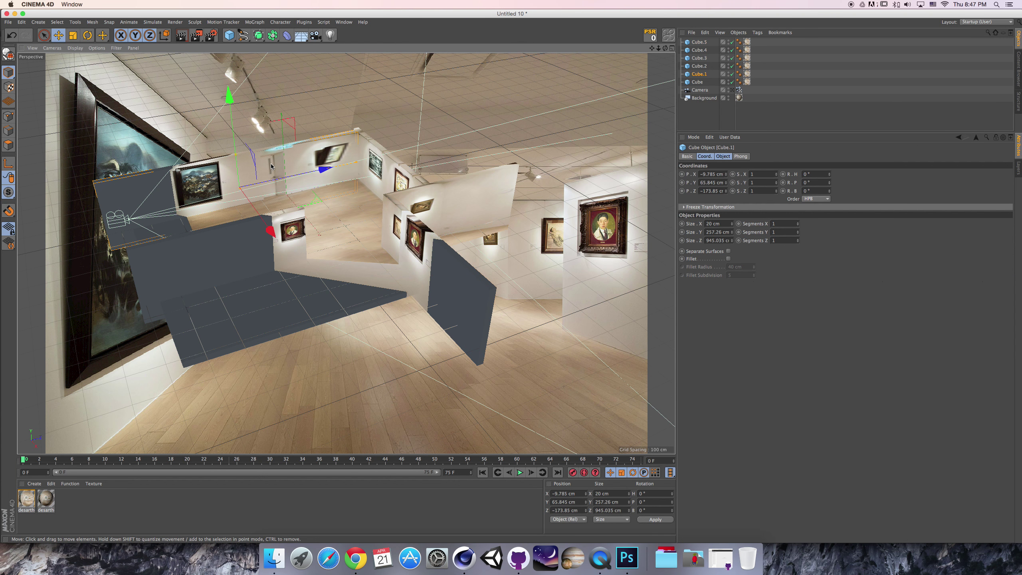
drag(653, 48, 663, 154)
alt+right_drag(286, 256, 385, 232)
drag(385, 232, 377, 225)
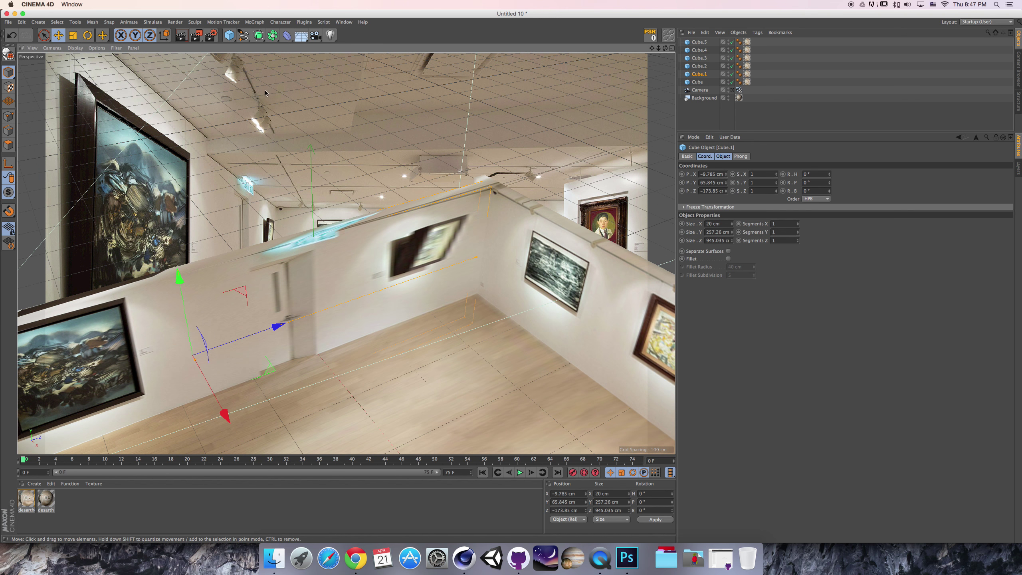
click(229, 36)
drag(316, 298, 310, 279)
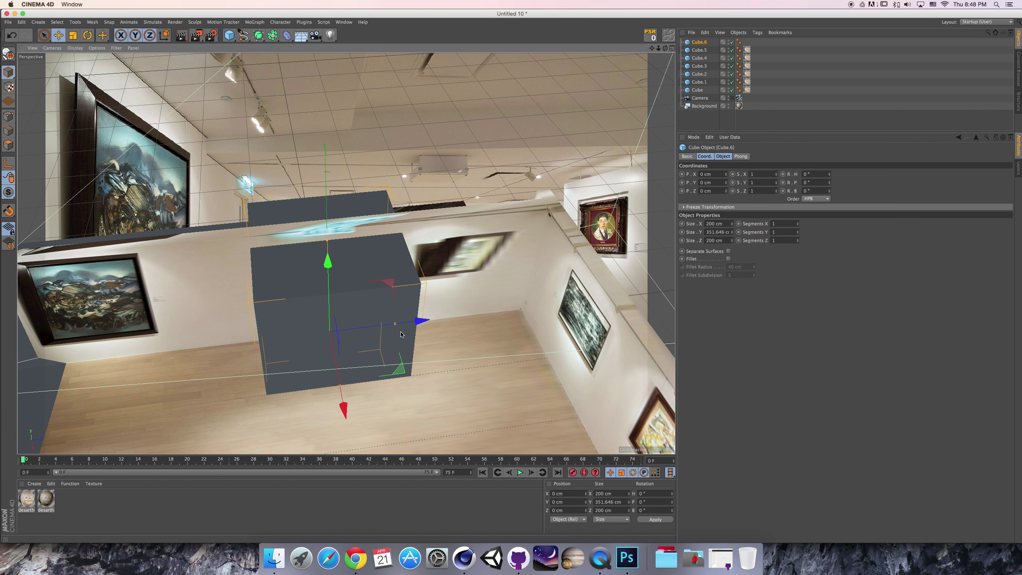
drag(394, 329, 286, 358)
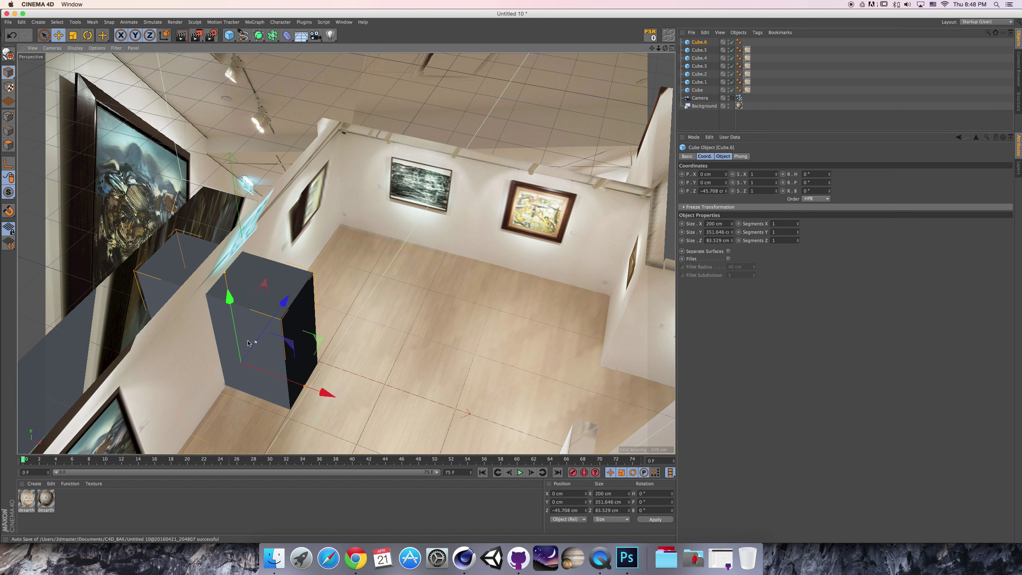
alt+drag(207, 340, 237, 325)
Create a Boole with the long wall as A and the doorway cube as B to cut the door opening.
click(330, 204)
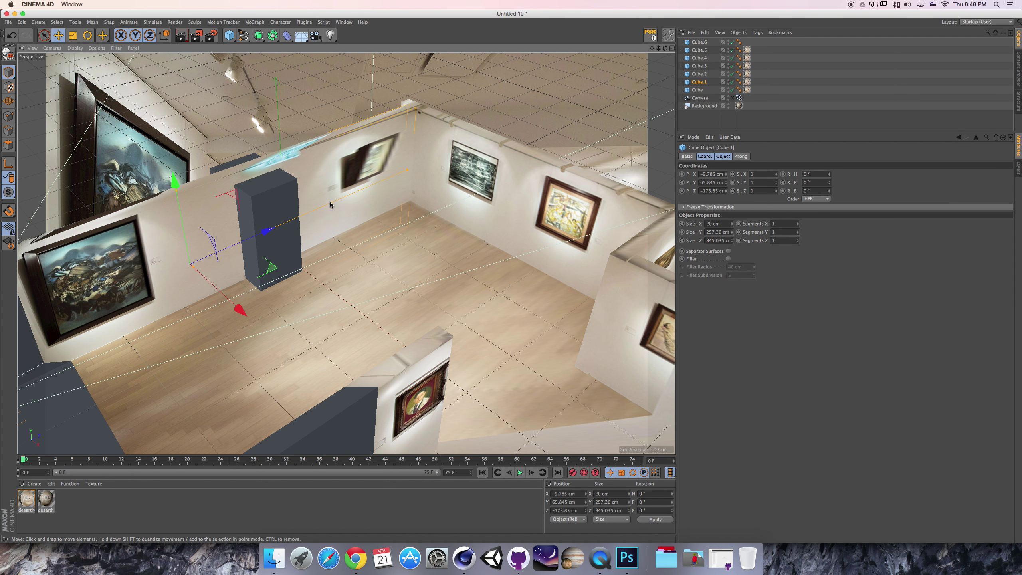
drag(273, 37, 416, 46)
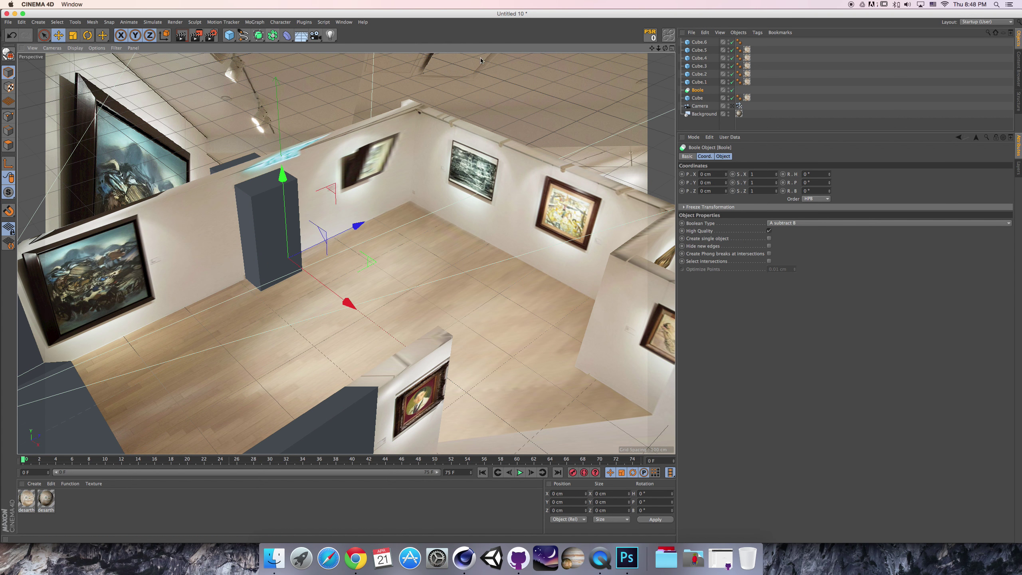
drag(697, 83, 697, 85)
click(697, 83)
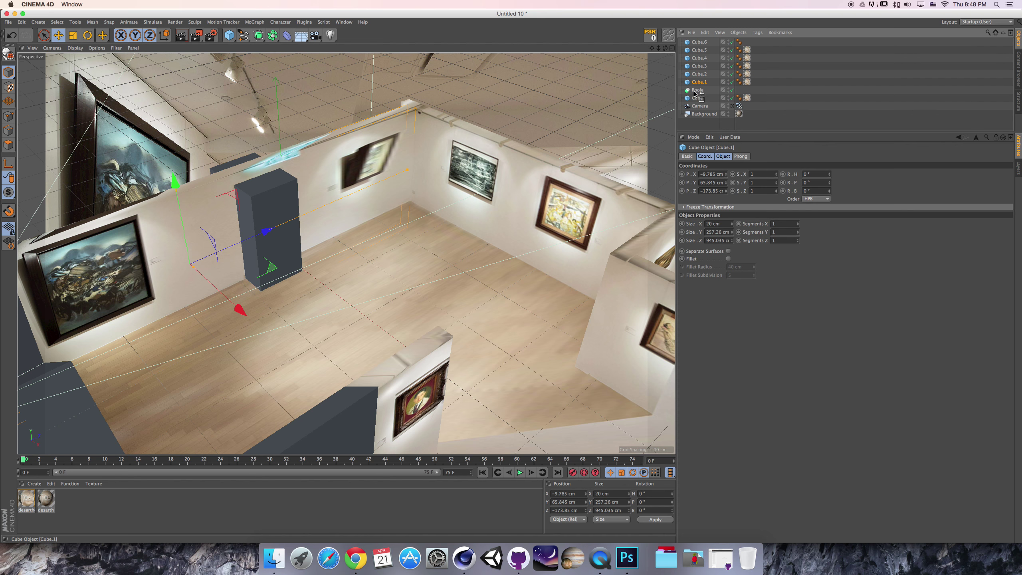
drag(700, 89, 702, 79)
alt+drag(215, 238, 213, 215)
alt+right_drag(213, 214, 342, 194)
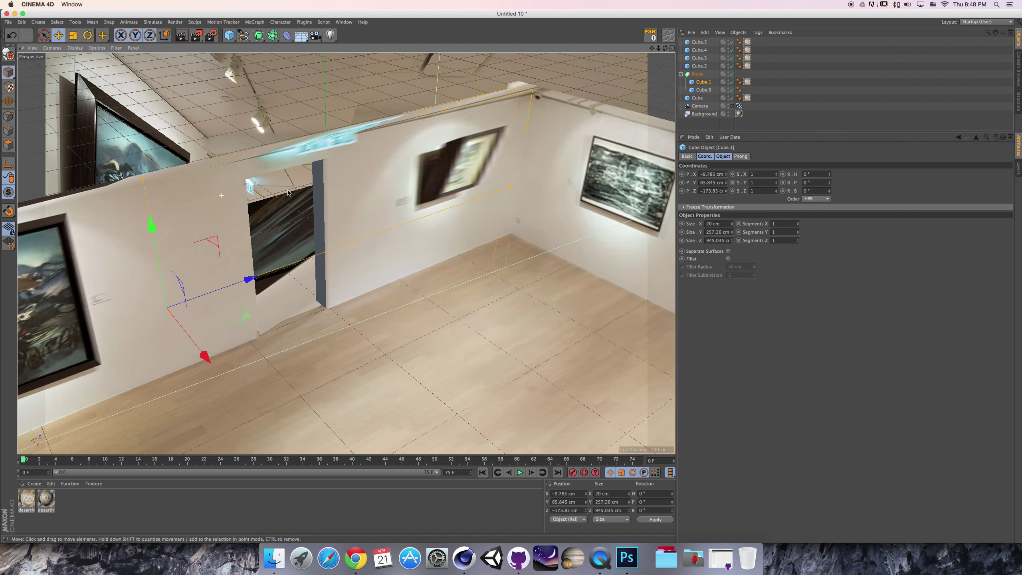
Move the long wall's Camera Mapping texture tag onto the Boole object.
alt+drag(343, 194, 387, 172)
drag(748, 82, 739, 75)
alt+drag(572, 198, 463, 216)
Resize the doorway cutter to about 89 cm deep and move it to about Z -40 cm, matching the photo's doorway through the camera.
click(703, 90)
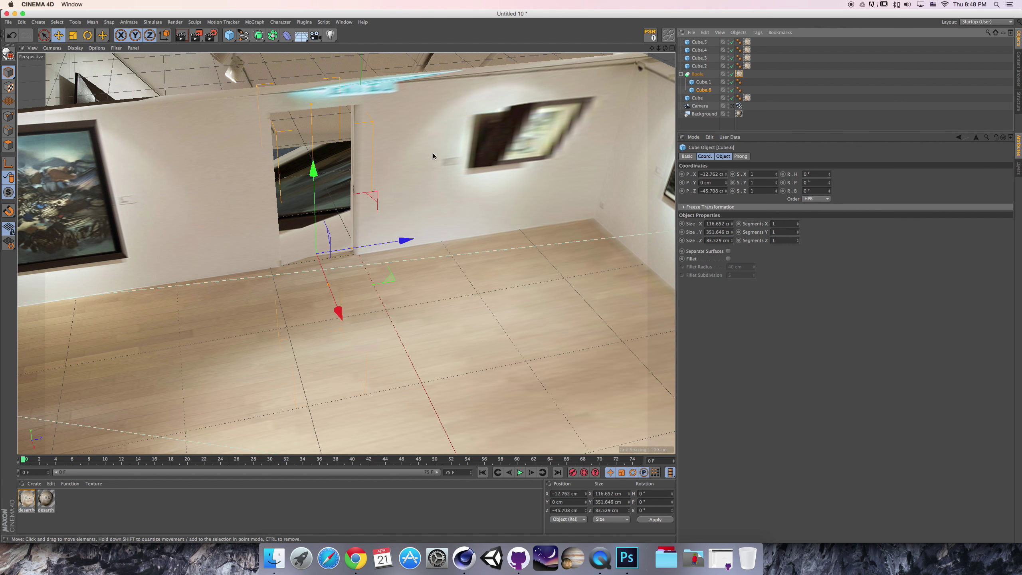
alt+drag(475, 143, 367, 189)
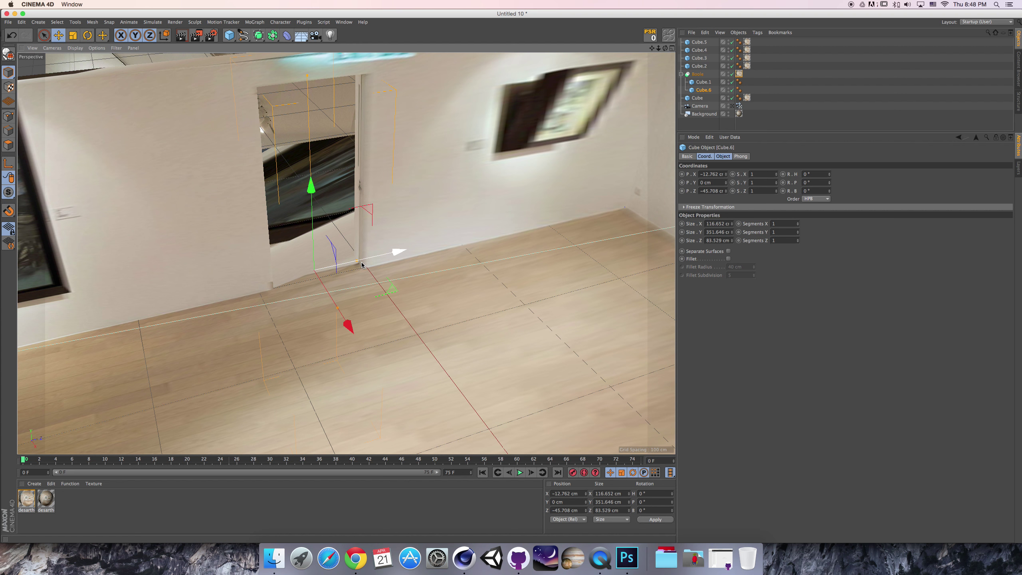
drag(369, 264, 349, 262)
mouse_move(349, 262)
alt+mouse_down()
mouse_move(322, 214)
mouse_move(352, 222)
mouse_move(183, 116)
mouse_move(234, 157)
alt+mouse_up()
scroll(322, 214, down, 5)
click(731, 106)
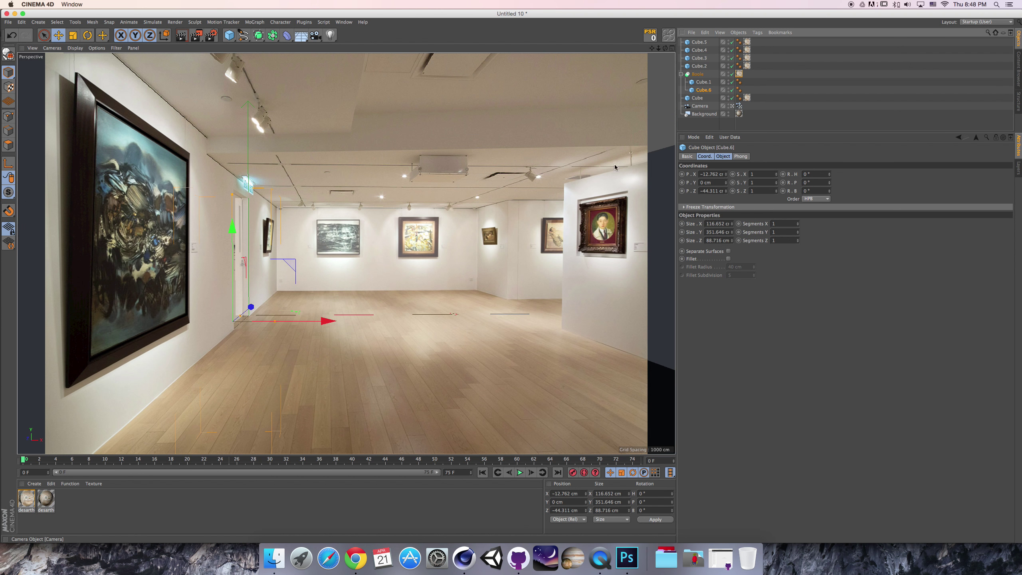
drag(250, 306, 252, 309)
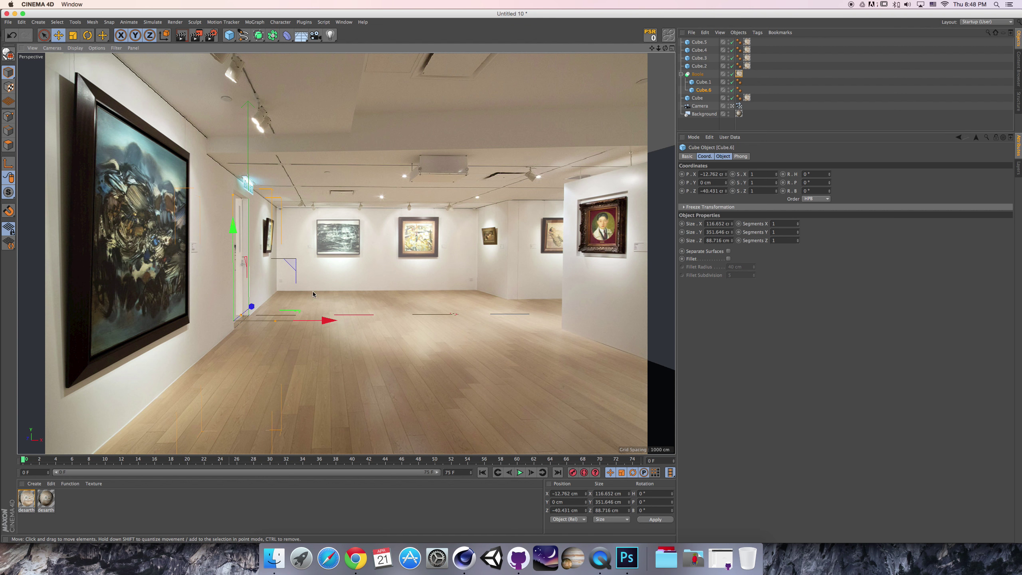
Duplicate the doorway cutter outside the Boole as a camera-mapped cube and move the copy to about X -52 cm.
ctrl+drag(703, 93, 748, 74)
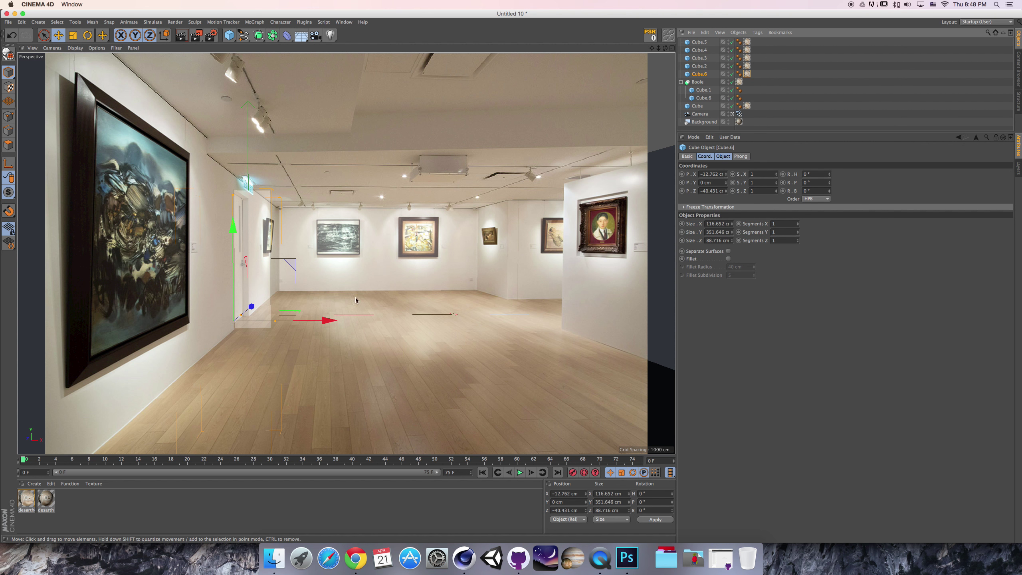
drag(326, 320, 292, 324)
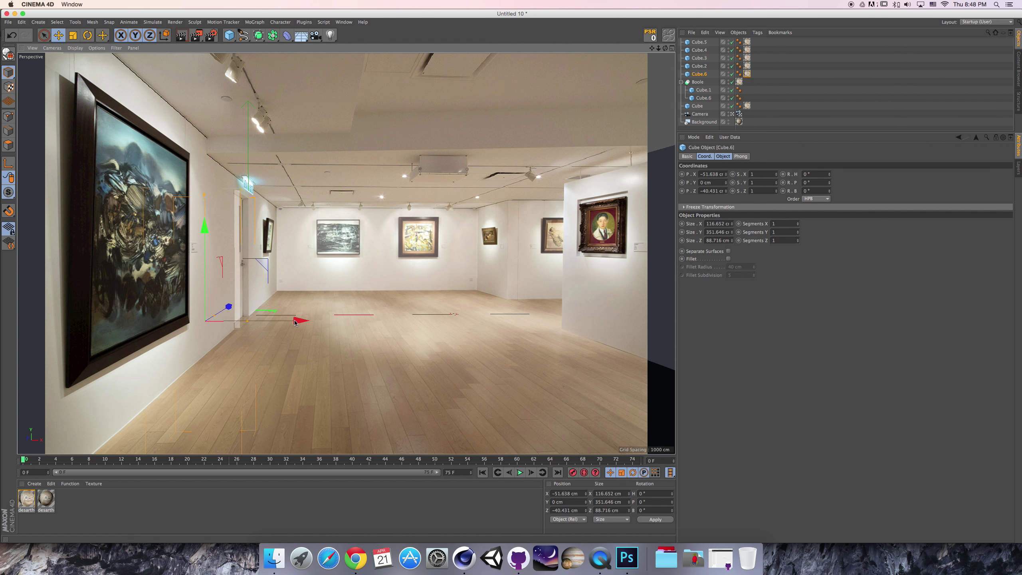
click(673, 48)
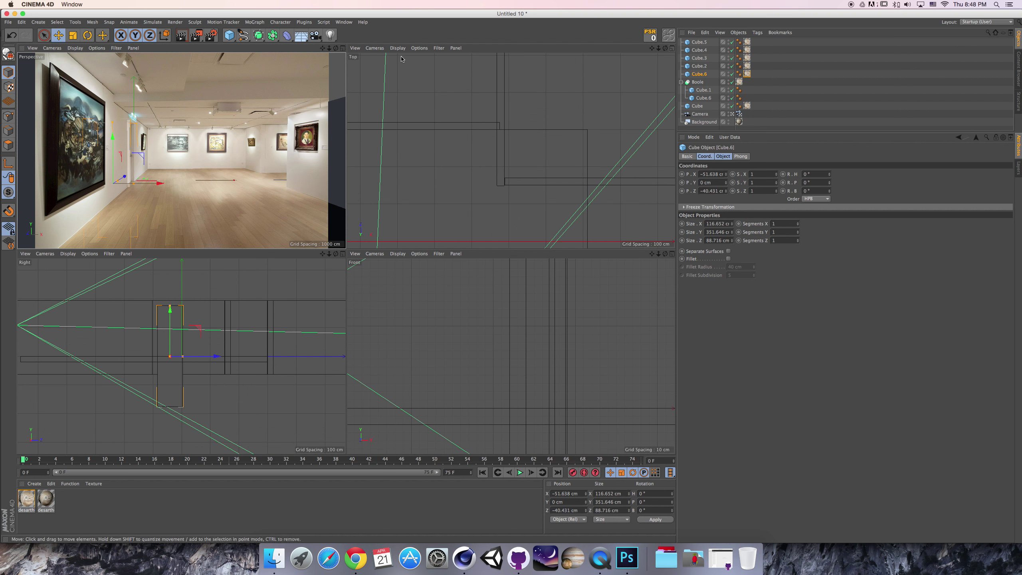
click(345, 48)
Leave the calibrated camera view and push the door cube back to about X -68 cm, recessed in the doorway.
click(732, 115)
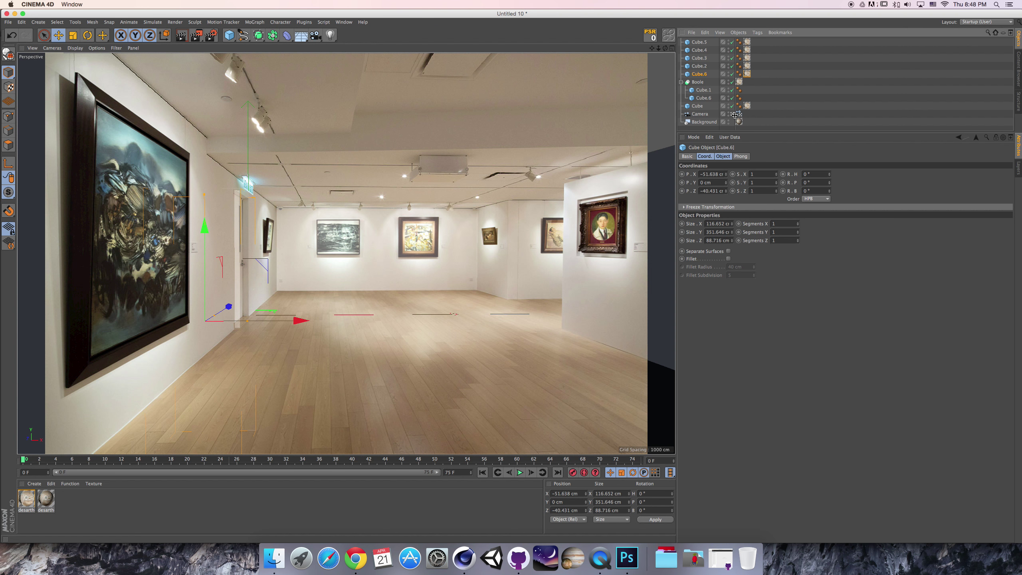
alt+drag(407, 141, 276, 208)
alt+right_drag(218, 160, 279, 144)
drag(652, 50, 657, 126)
alt+drag(584, 135, 457, 161)
drag(264, 315, 304, 179)
alt+drag(316, 172, 264, 177)
scroll(264, 177, down, 3)
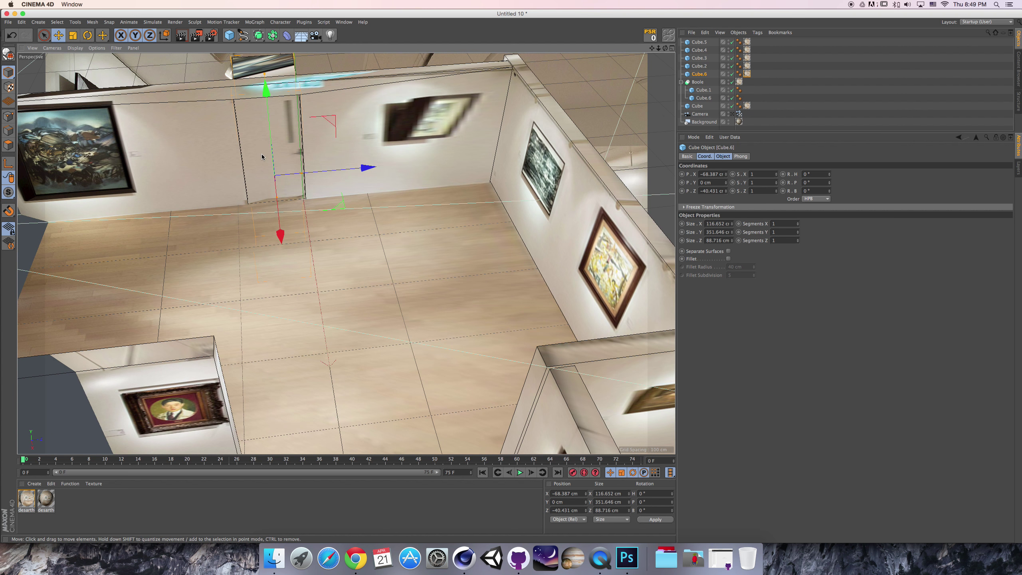
scroll(263, 177, up, 3)
Duplicate the rear cross wall and move the copy to the end of the foreground partition, about X 695 cm, Z -113 cm.
click(842, 106)
scroll(294, 224, down, 6)
alt+drag(295, 224, 398, 224)
alt+drag(348, 184, 362, 238)
click(447, 113)
ctrl+drag(320, 103, 338, 196)
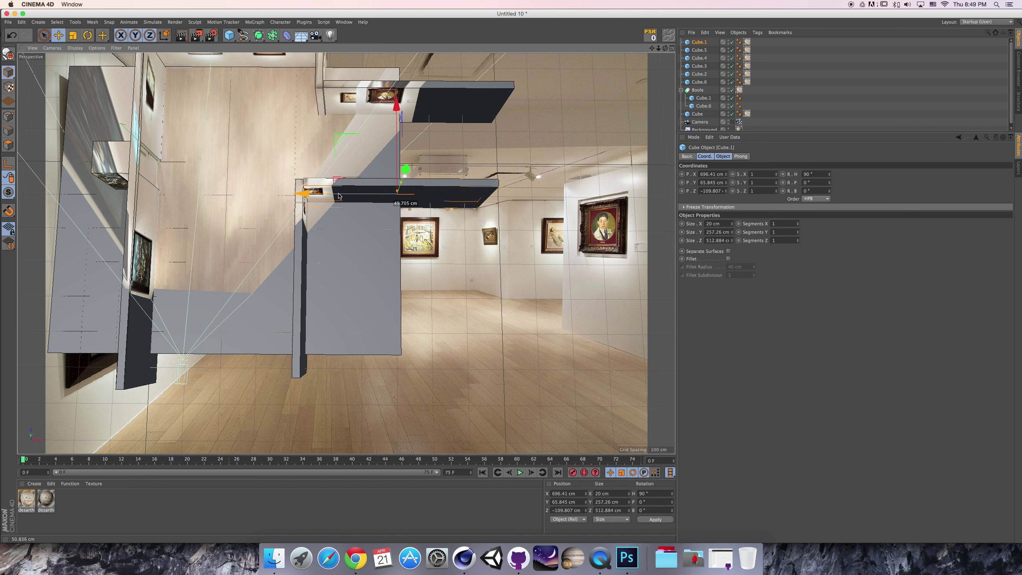
drag(404, 135, 401, 137)
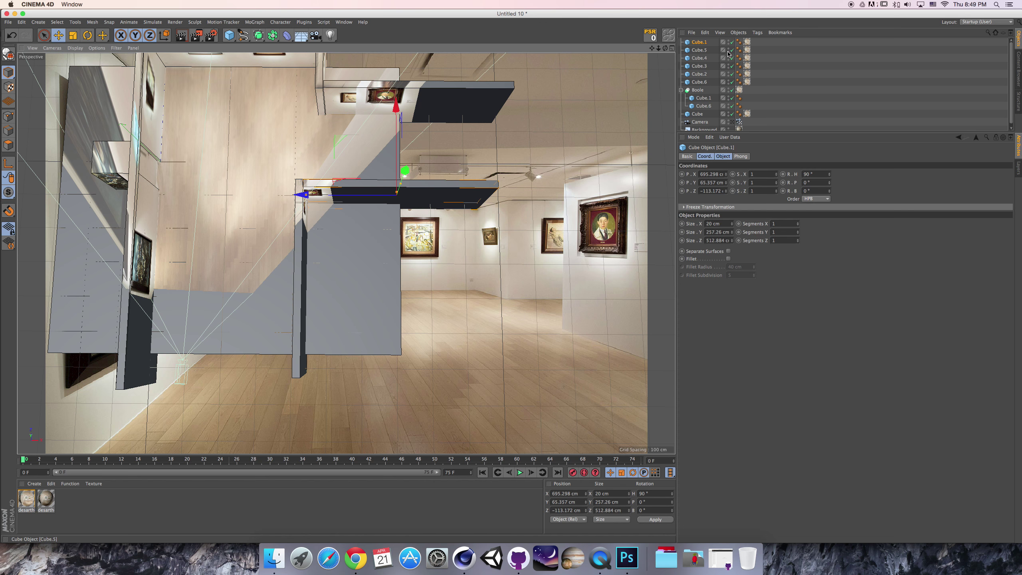
Examine in the top view how the copied cross wall meets the end of the foreground partition.
middle_click(648, 62)
middle_click(648, 62)
drag(659, 49, 623, 49)
alt+right_drag(400, 321, 439, 303)
scroll(439, 305, up, 2)
scroll(445, 301, down, 4)
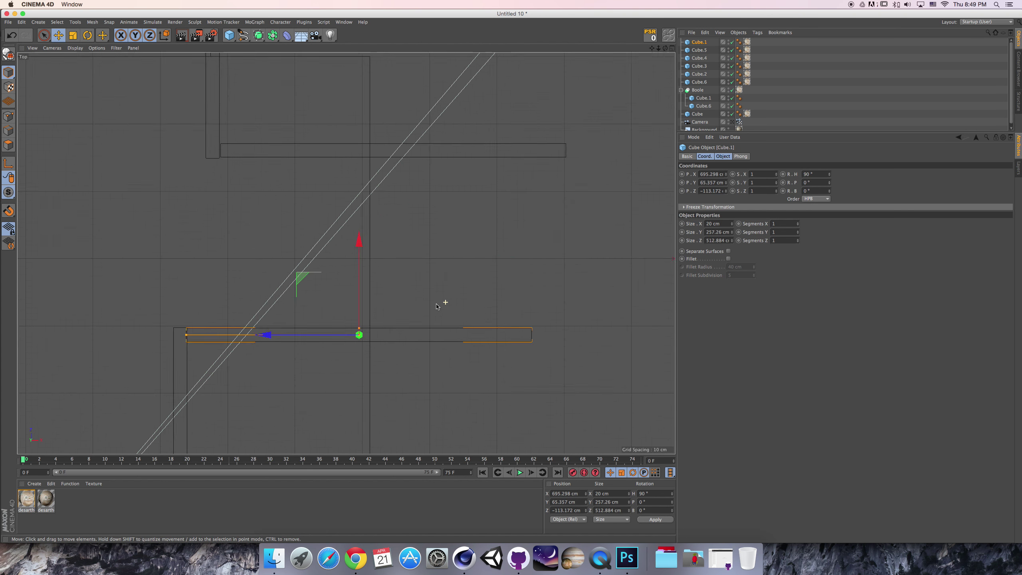
drag(651, 48, 733, 27)
scroll(435, 257, up, 3)
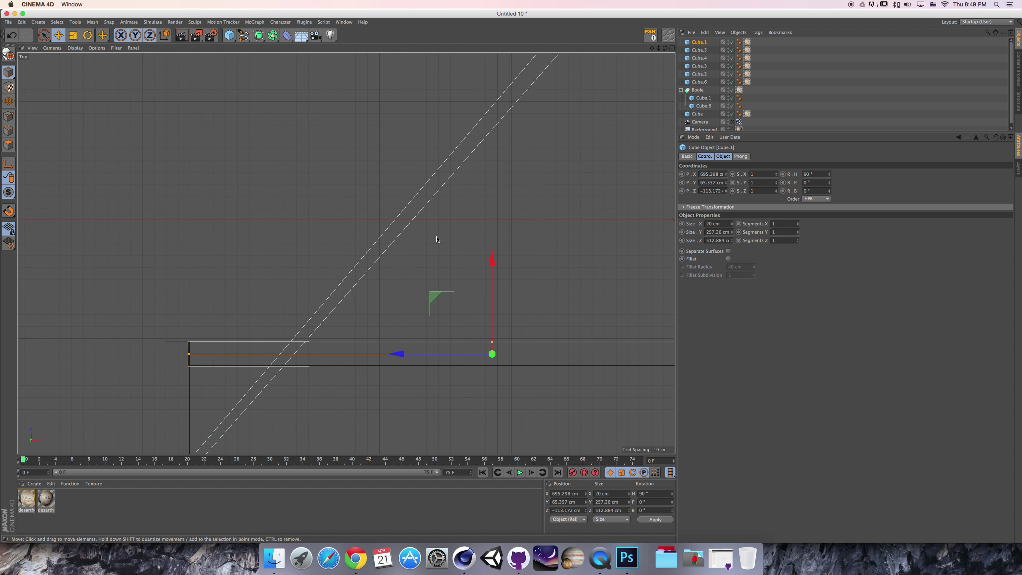
Save the project on the Desktop as "3D Class VR Gallery 01 modeling".
key(super+s)
click(282, 158)
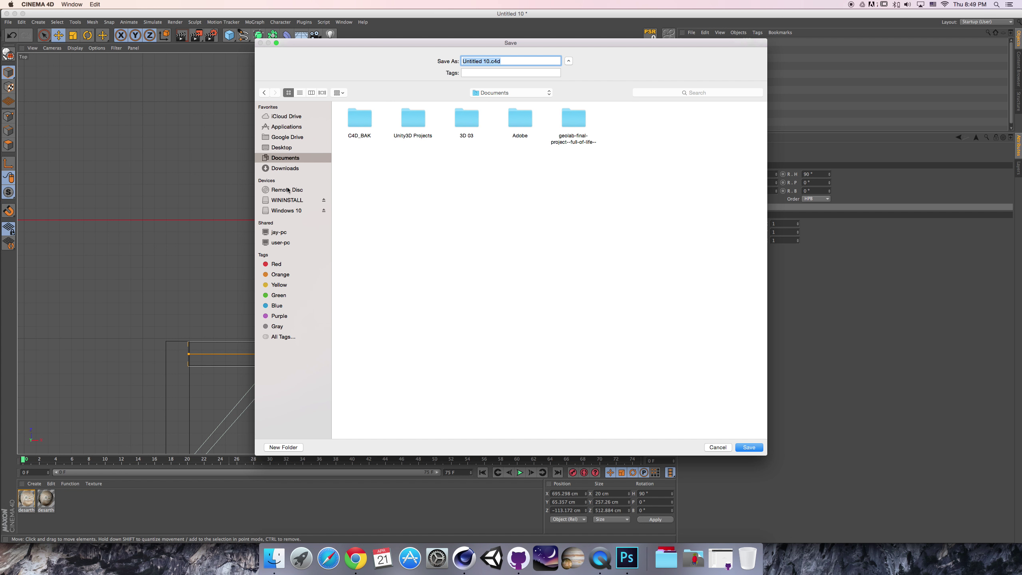
click(288, 147)
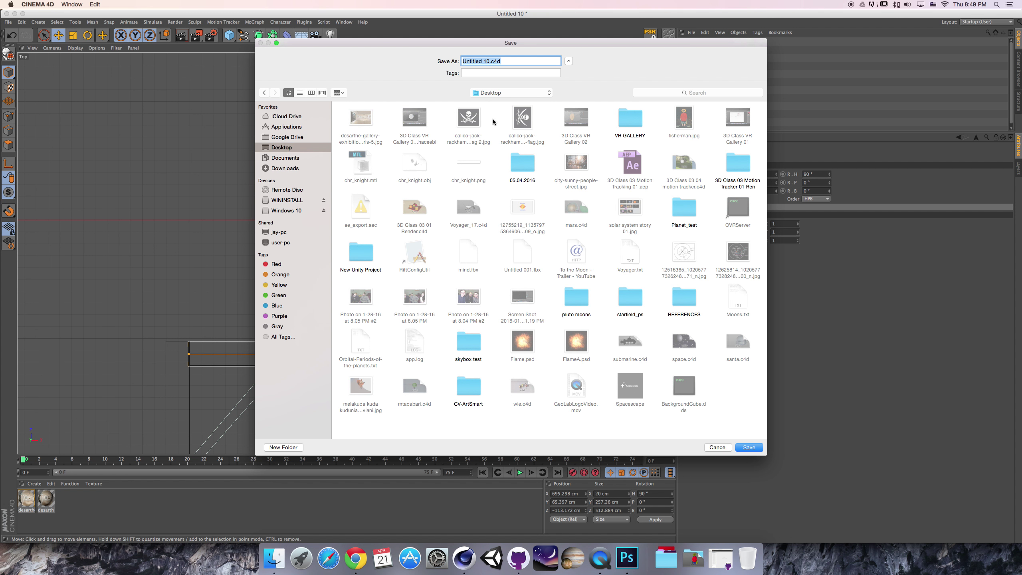
click(403, 119)
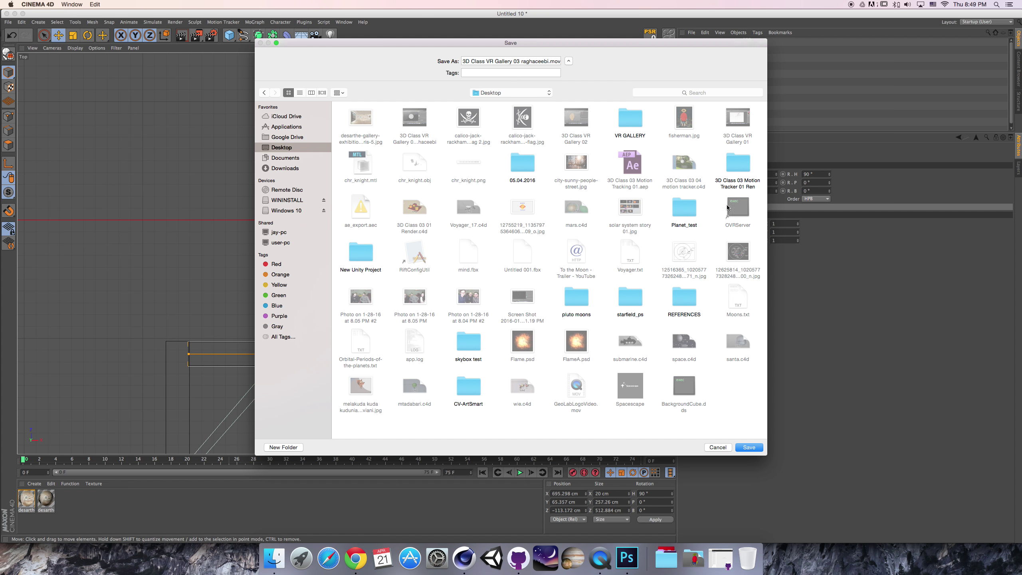
click(736, 125)
drag(519, 60, 538, 61)
key(BackSpace)
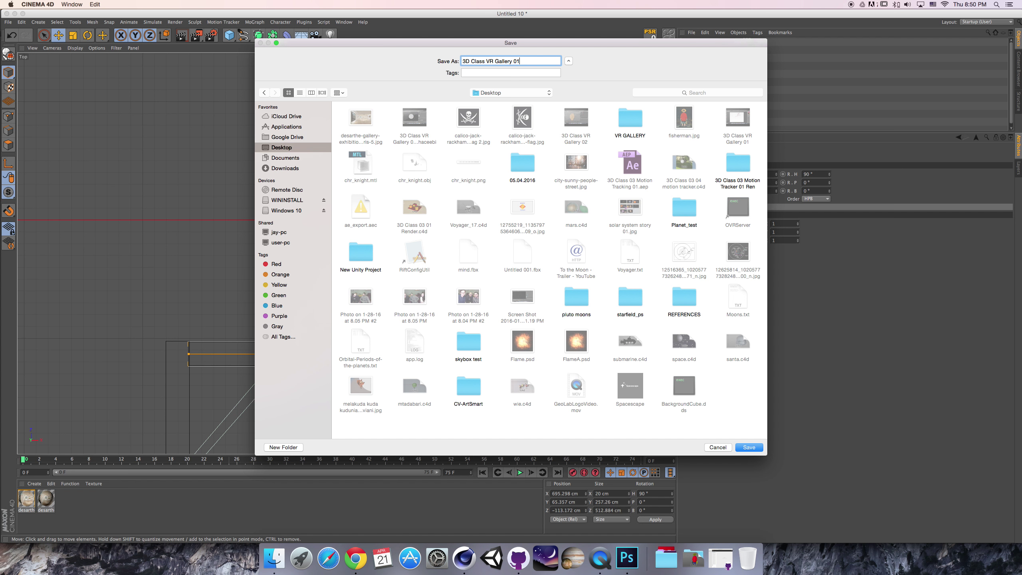
text(modeling)
key(Return)
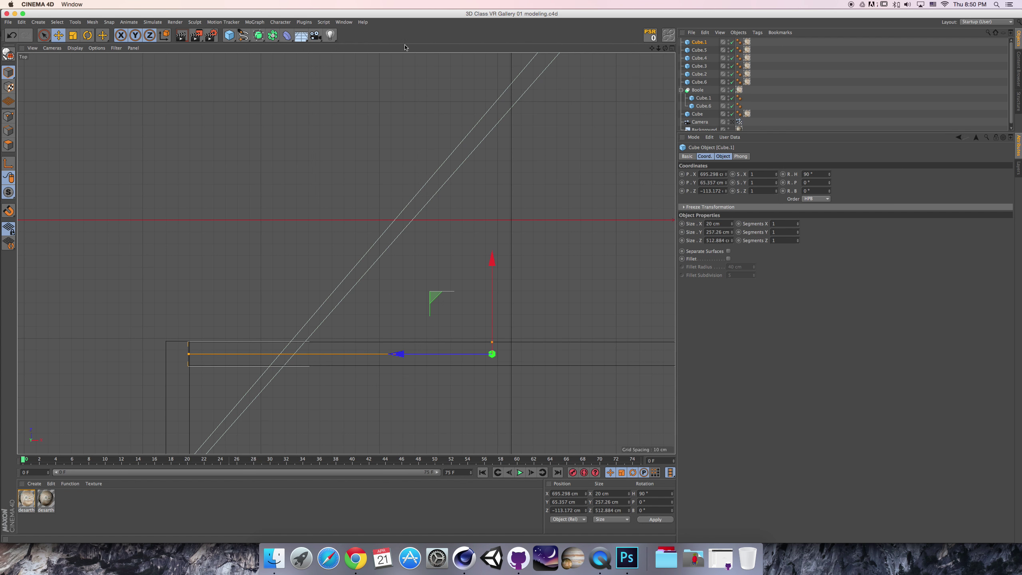
drag(654, 49, 344, 253)
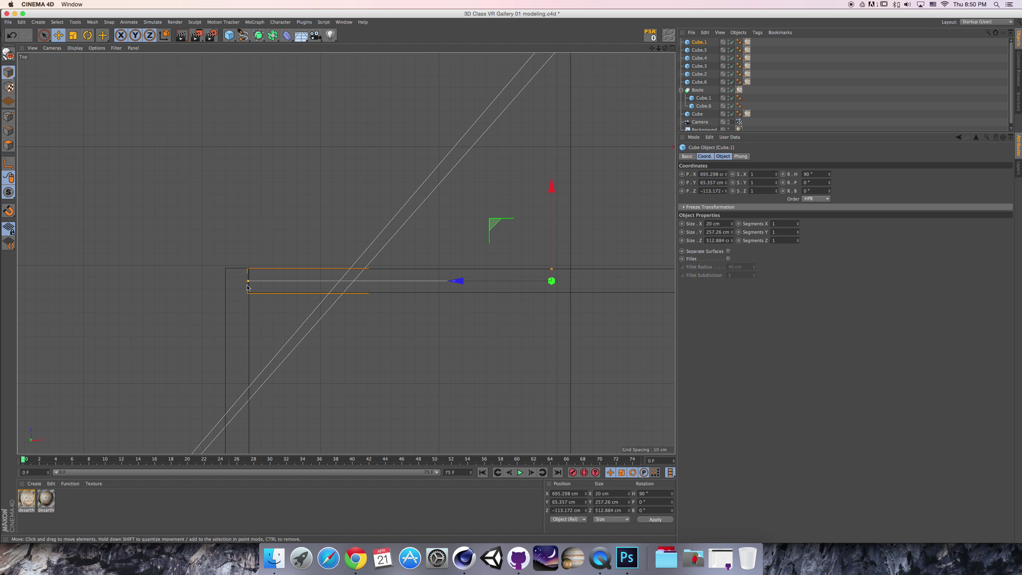
scroll(248, 288, up, 5)
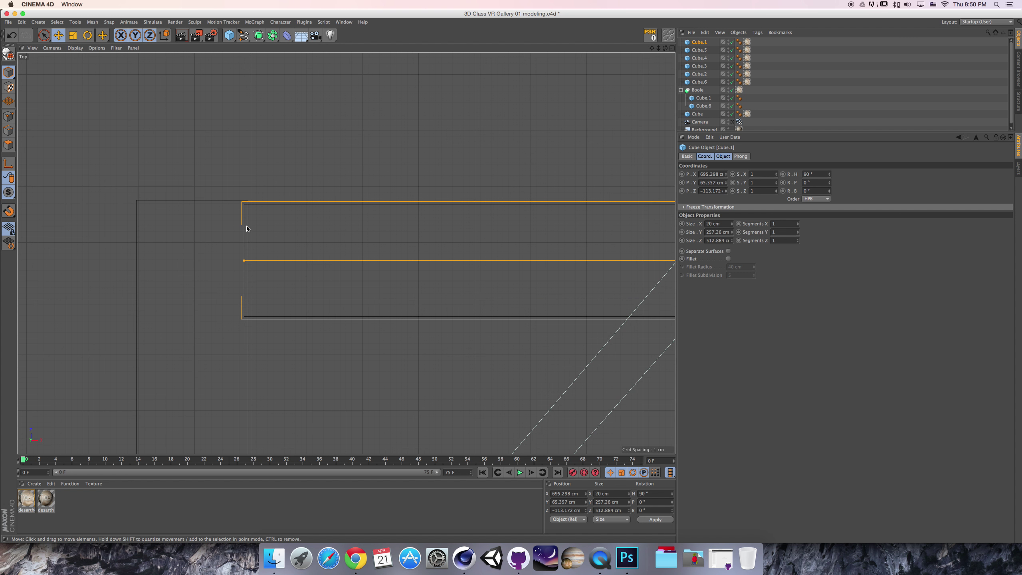
scroll(254, 226, down, 5)
drag(652, 48, 641, 63)
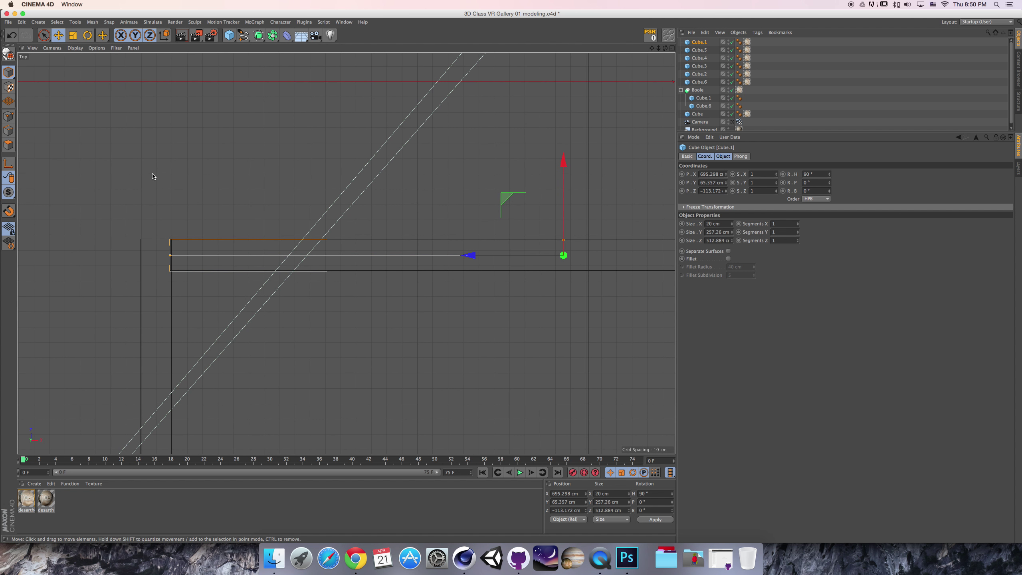
drag(526, 204, 393, 192)
key(super+z)
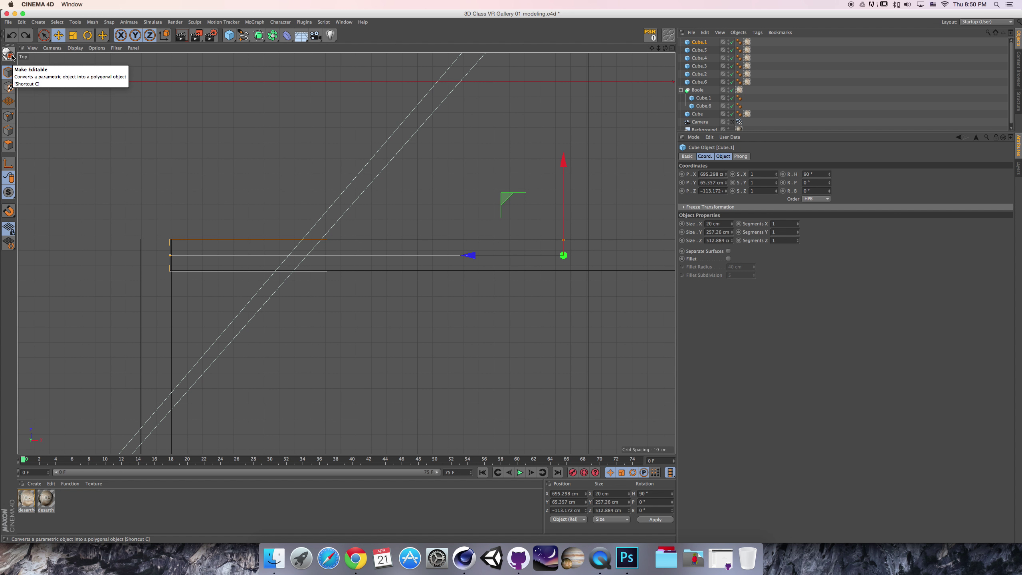
click(732, 239)
drag(732, 238, 732, 233)
key(super+z)
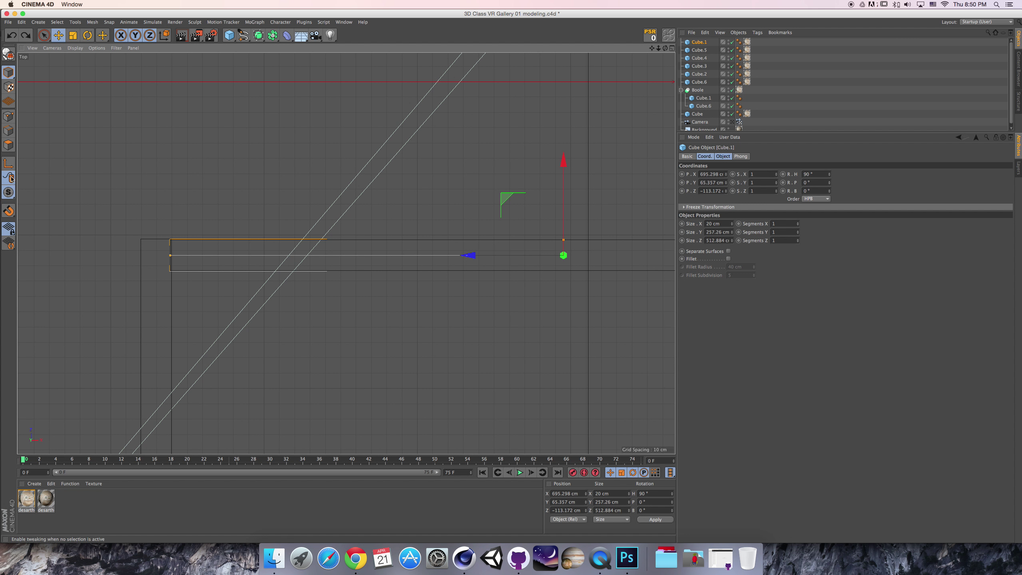
drag(172, 243, 182, 247)
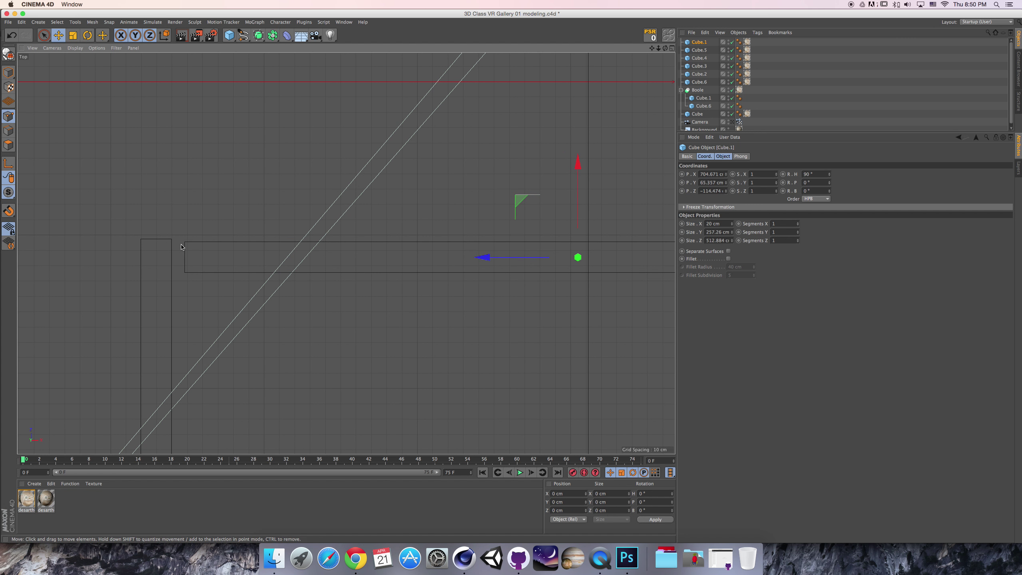
key(super+z)
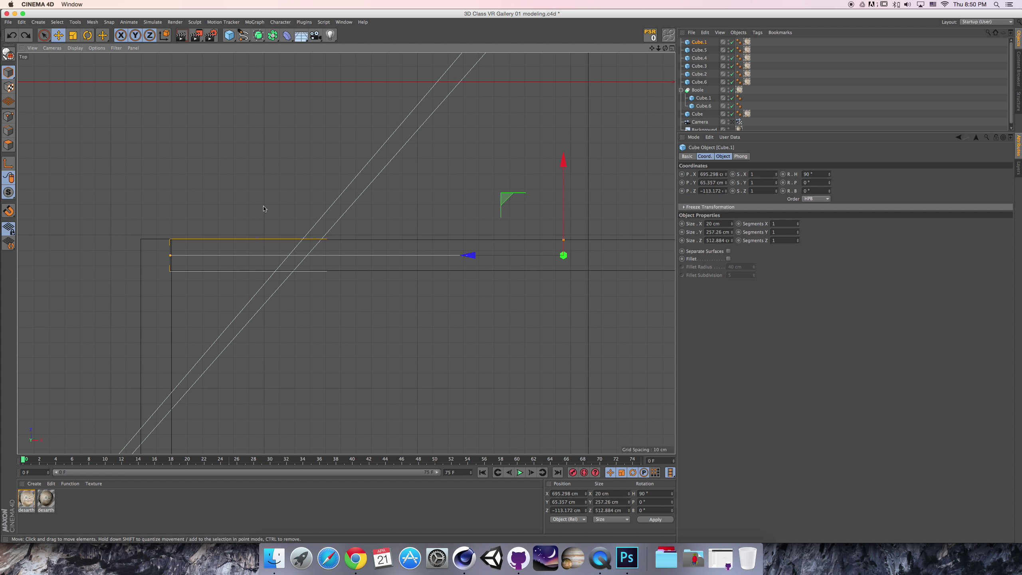
Convert the copied cross wall into an editable polygon object.
key(c)
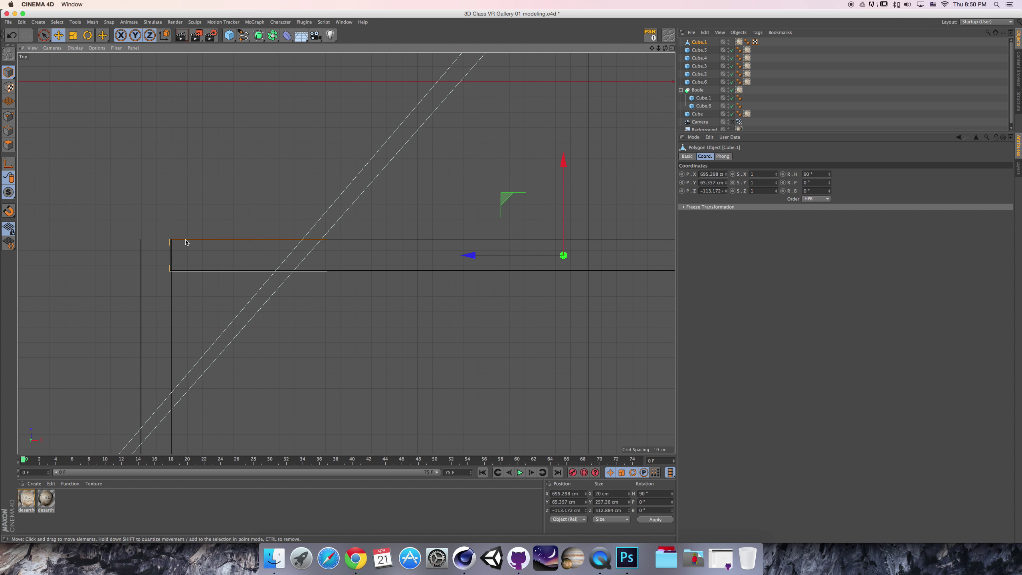
drag(507, 199, 527, 189)
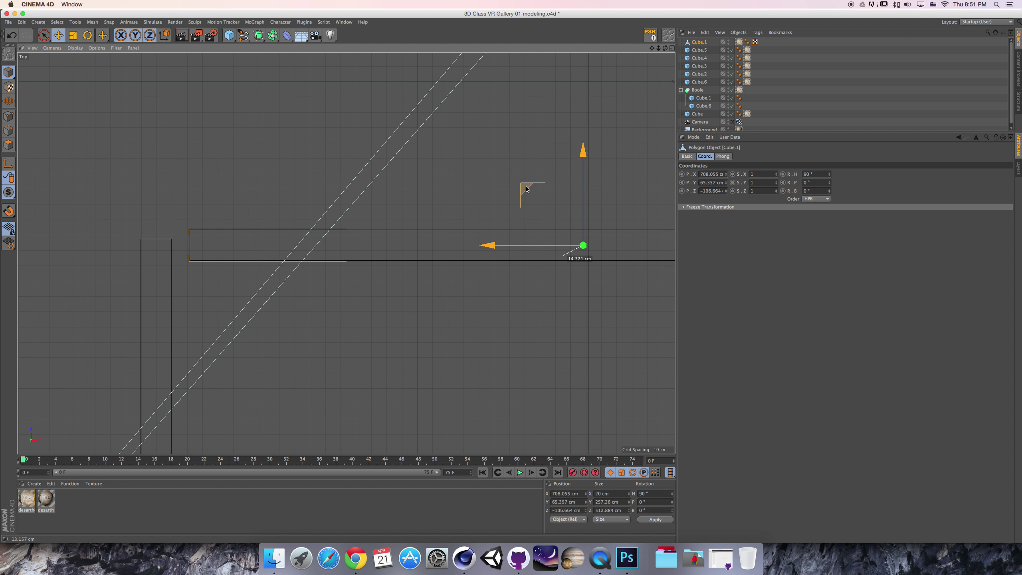
click(8, 117)
key(super+z)
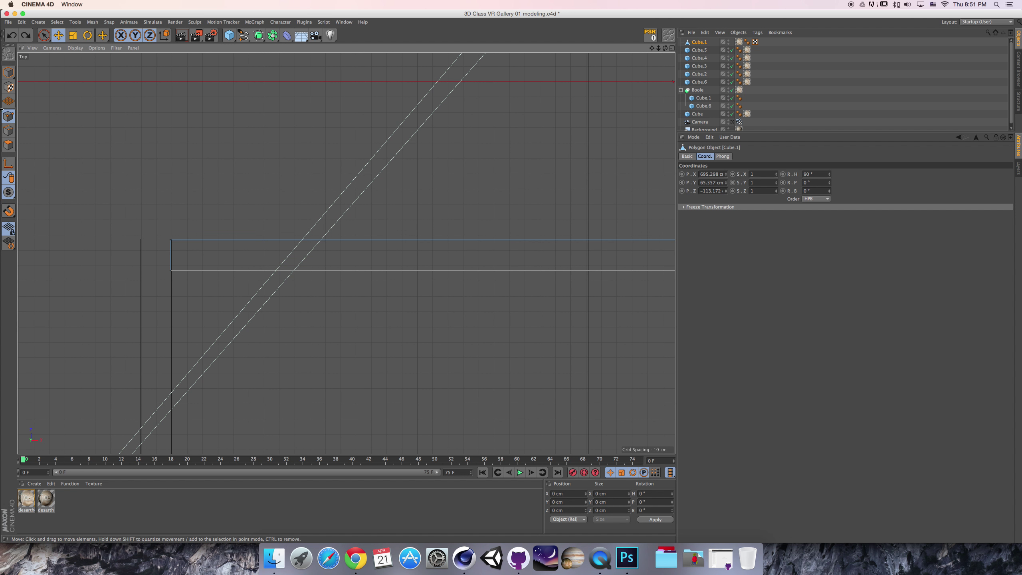
click(9, 73)
Relocate the copied wall's axis to its corner and snap it onto the foreground partition's corner, about X 440 cm, Z -102 cm.
drag(507, 198, 221, 127)
click(7, 167)
key(super+z)
key(l)
drag(504, 170, 246, 94)
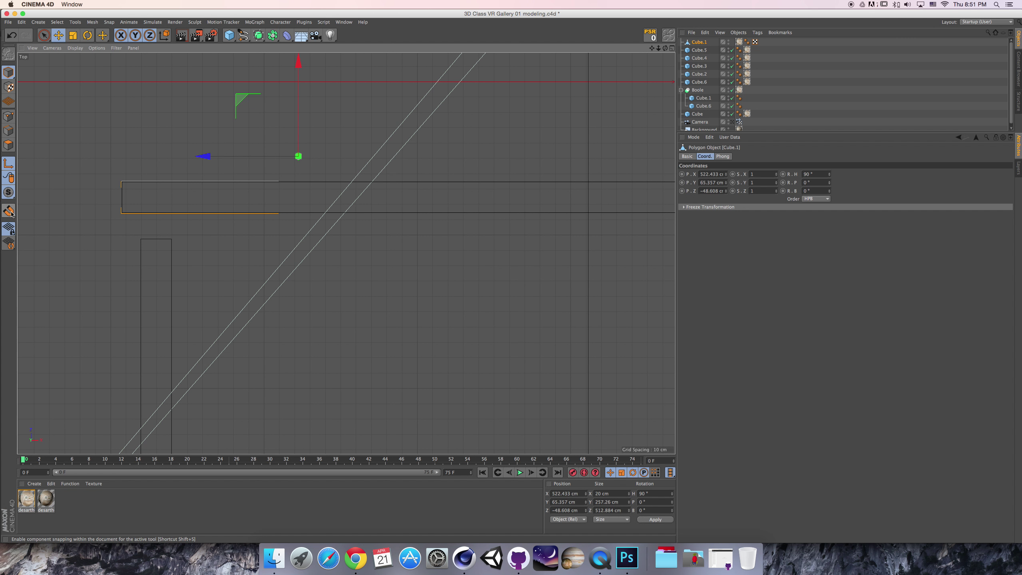
click(10, 213)
drag(241, 100, 115, 188)
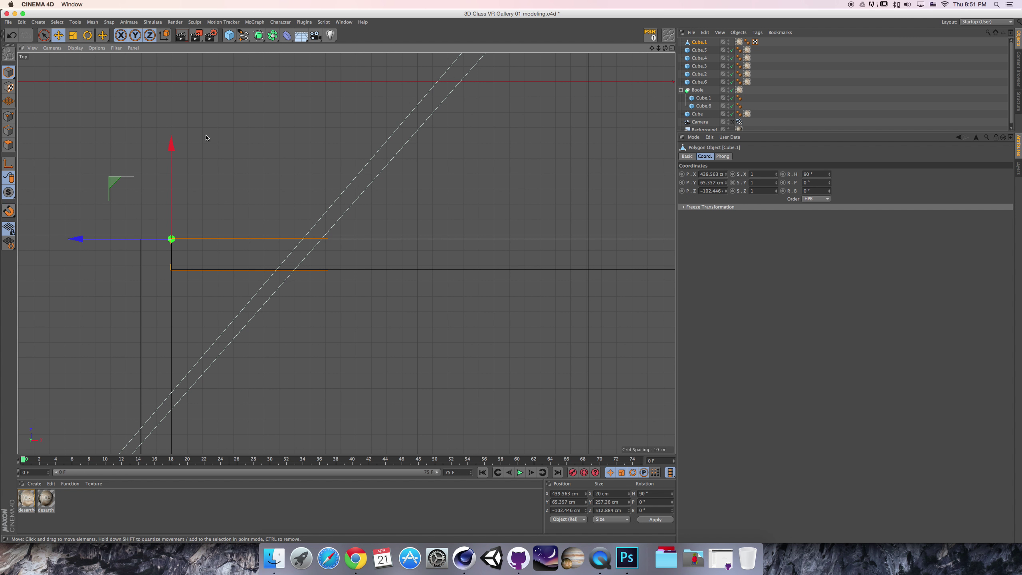
Make the rear cross wall editable and, with its axis at its near corner, snap it to the adjoining wall's end, about X 488 cm, Z 149 cm.
scroll(168, 248, up, 5)
scroll(115, 252, down, 6)
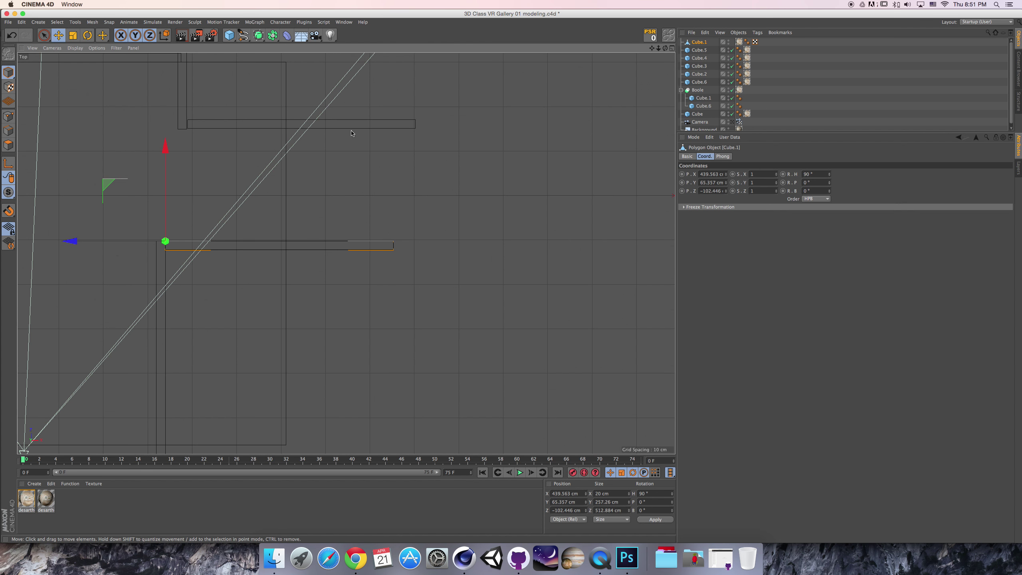
click(372, 126)
scroll(176, 96, up, 6)
scroll(175, 96, down, 3)
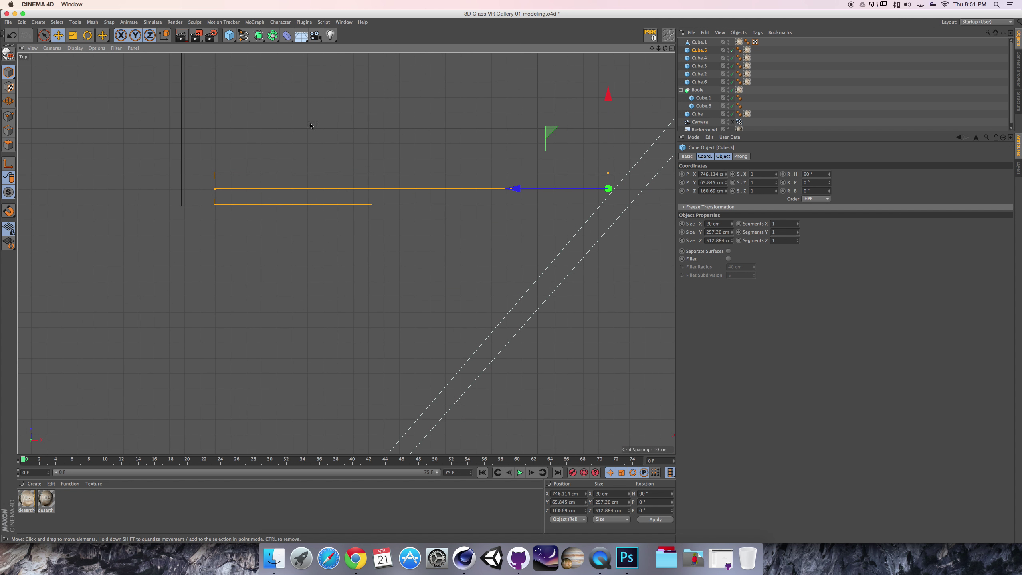
drag(652, 48, 651, 50)
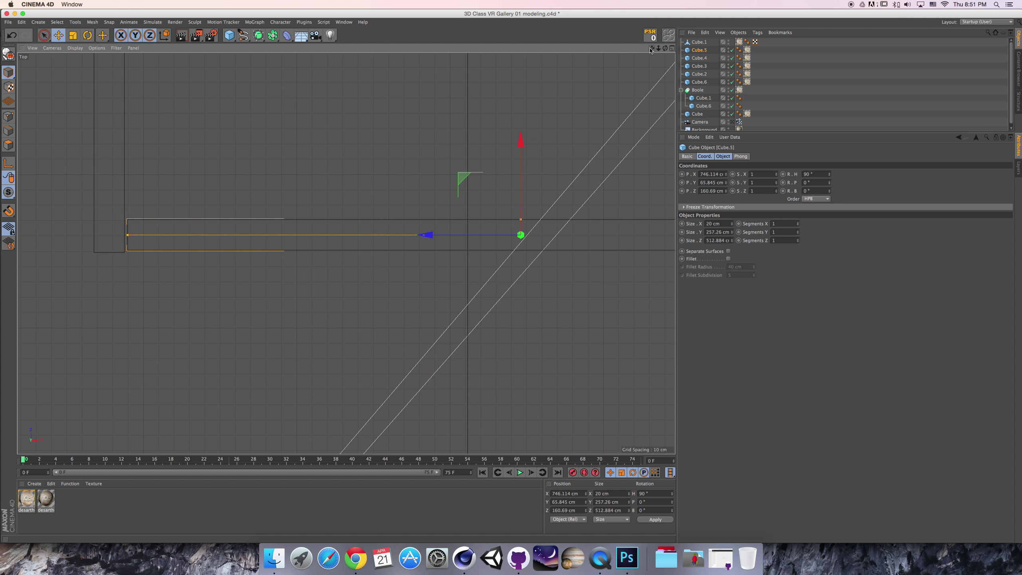
key(c)
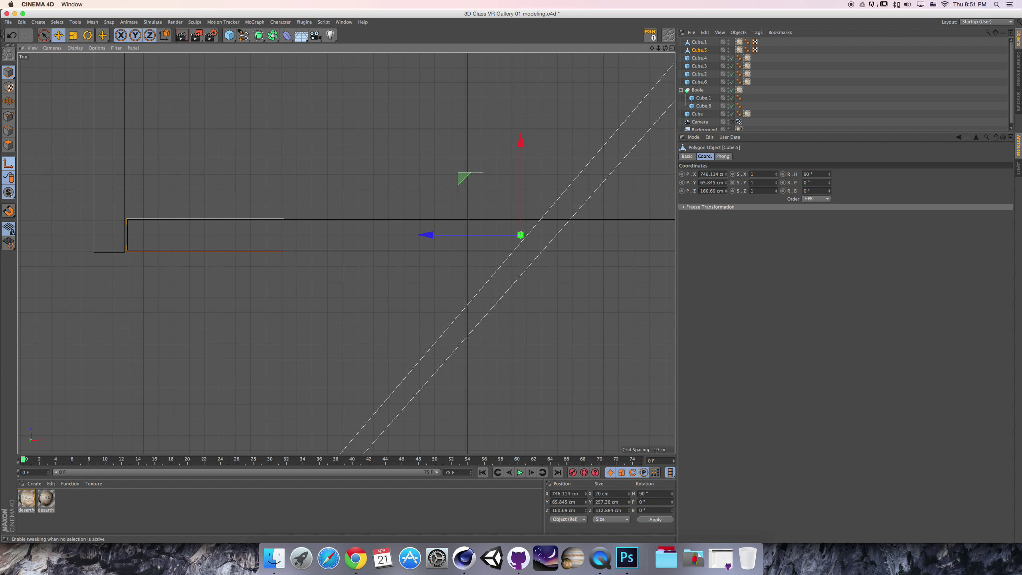
drag(464, 180, 73, 195)
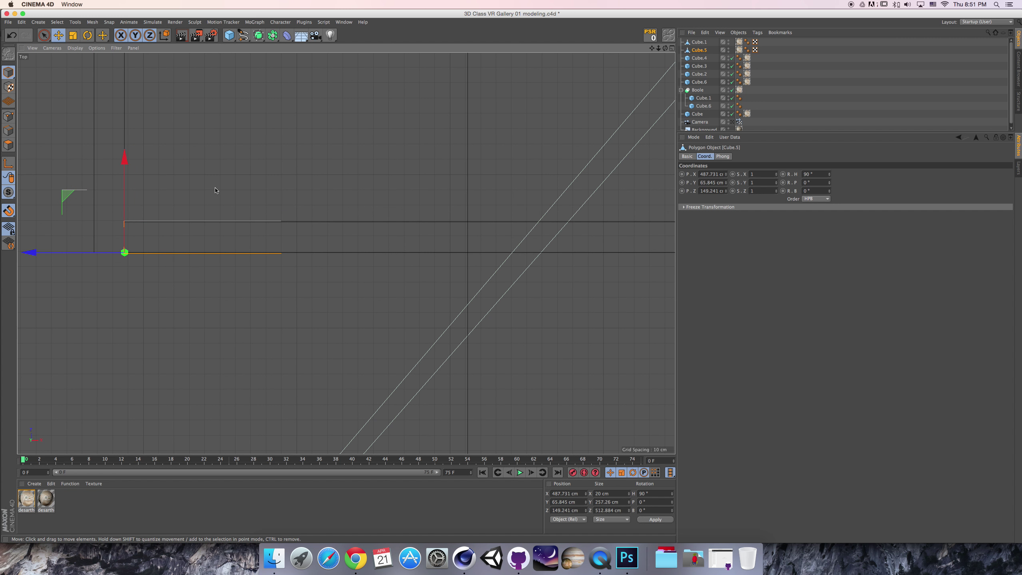
scroll(212, 194, down, 8)
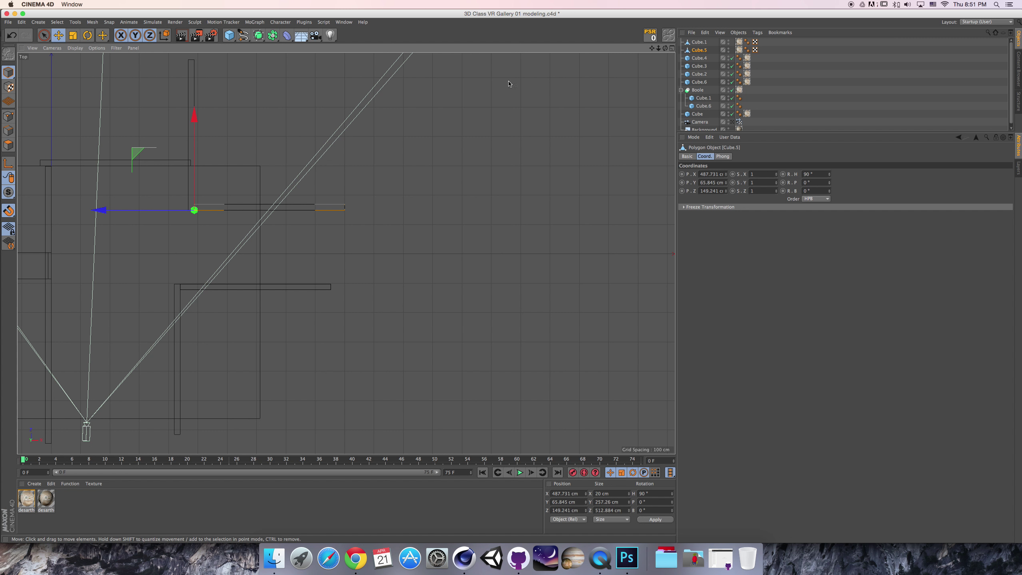
drag(652, 48, 762, 82)
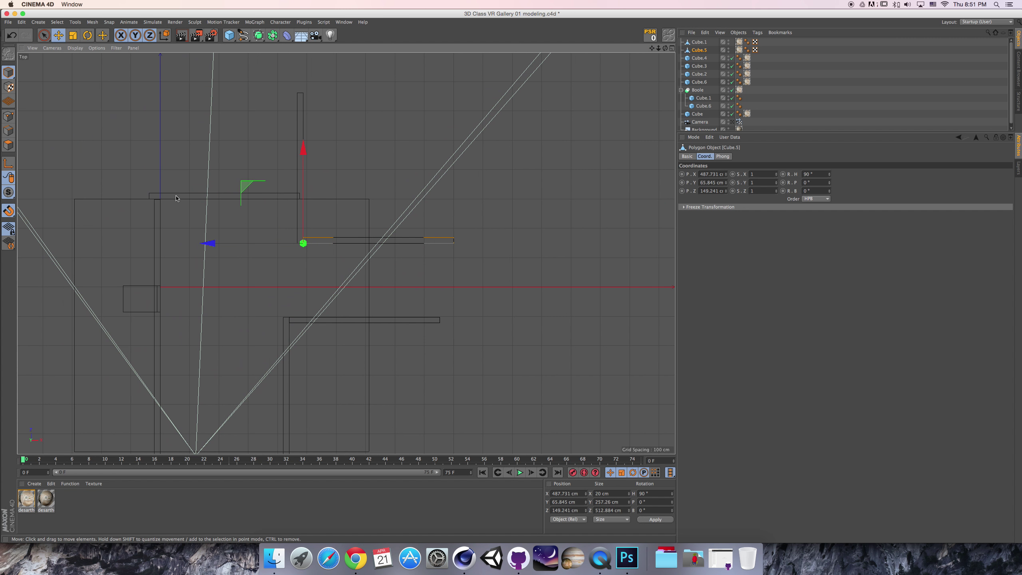
scroll(326, 251, up, 5)
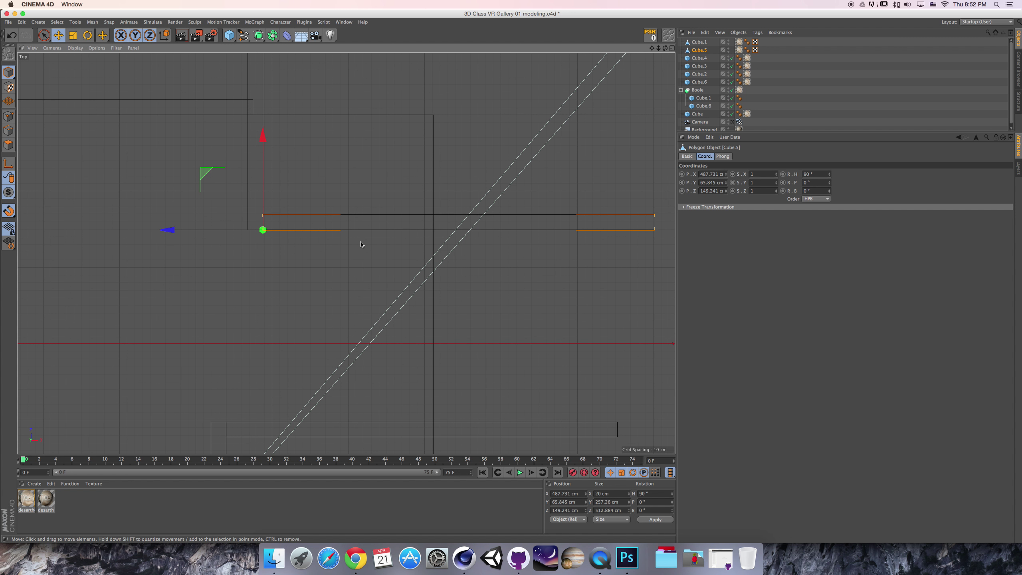
scroll(276, 197, up, 5)
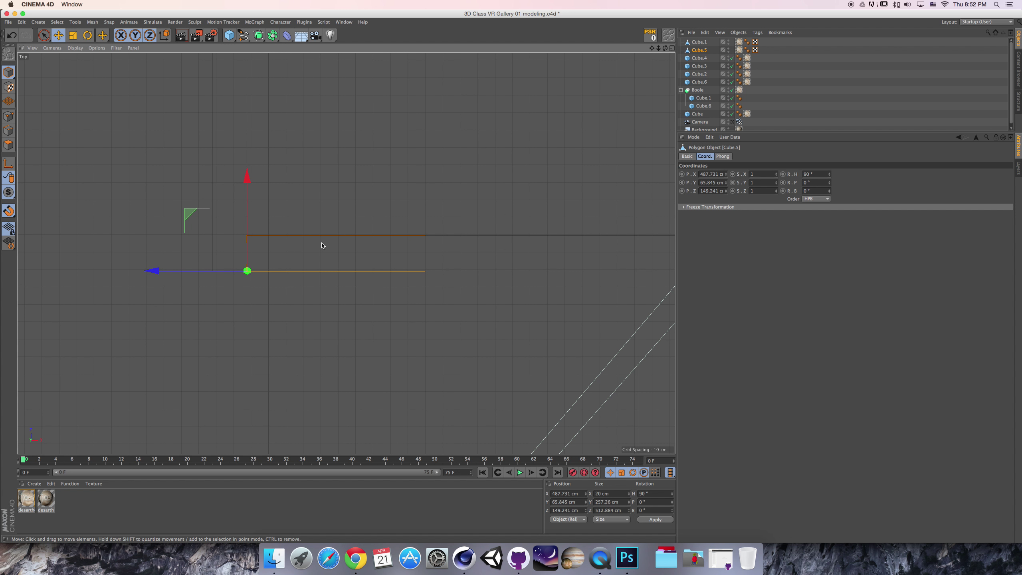
Select the Cube.3 wall's end face at the Cube.5 corner using Rectangle Selection with Only Select Visible Elements turned off.
click(214, 194)
drag(43, 35, 87, 61)
click(8, 145)
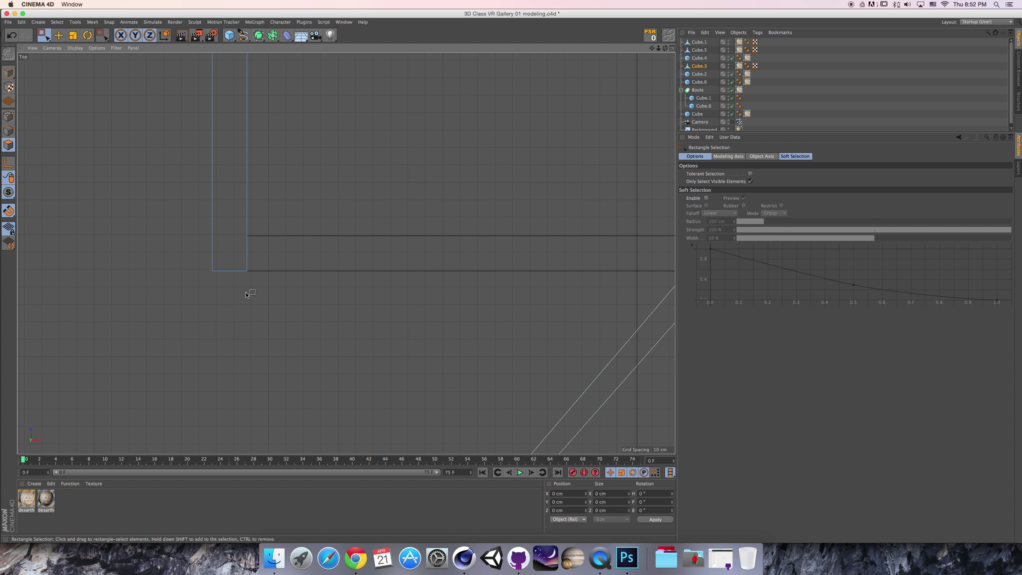
click(750, 182)
drag(155, 303, 309, 212)
Try extruding the Cube.3 wall's corner end face by 20 cm.
right_click(310, 212)
click(345, 365)
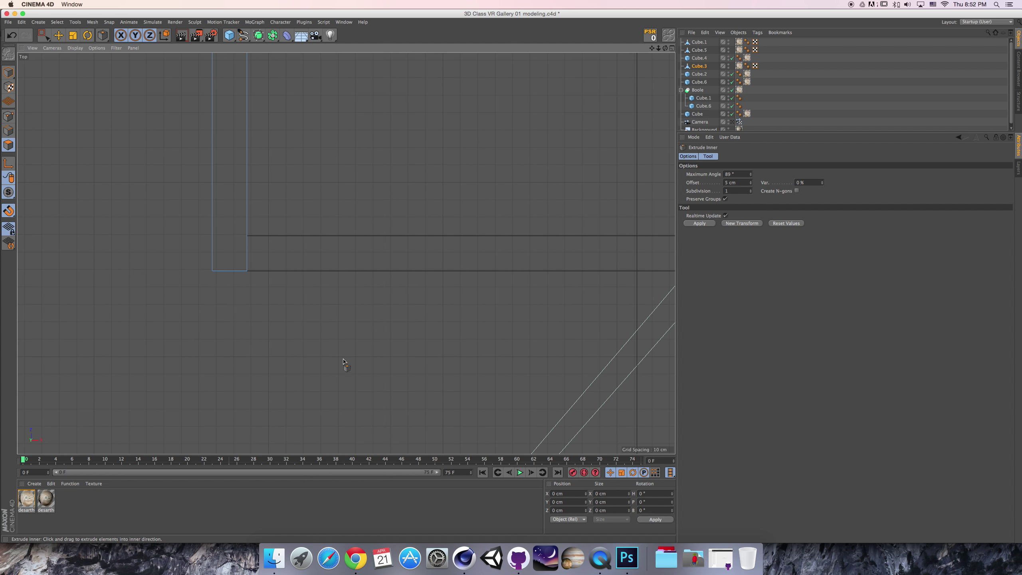
right_click(304, 211)
click(342, 358)
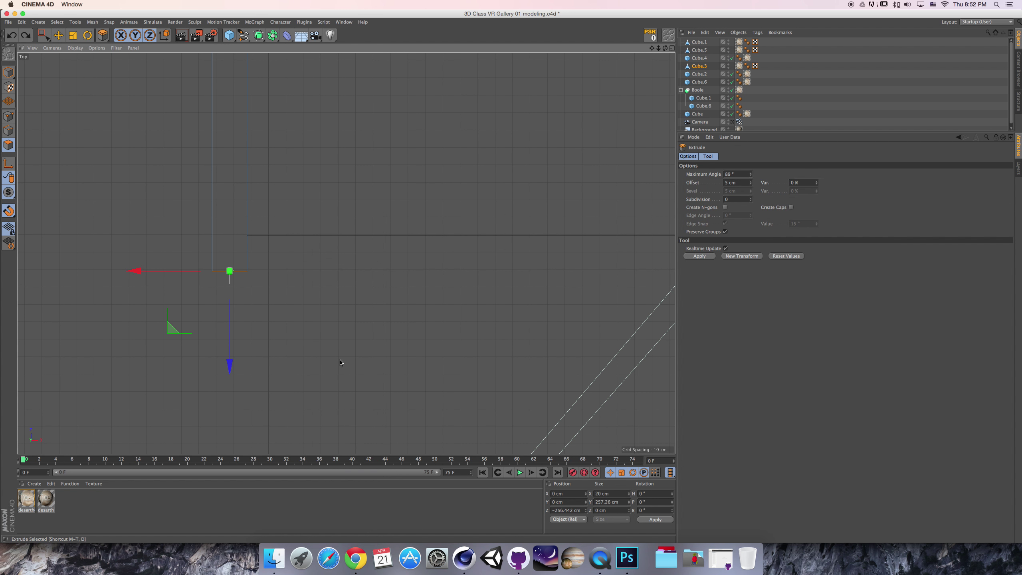
drag(738, 182, 685, 186)
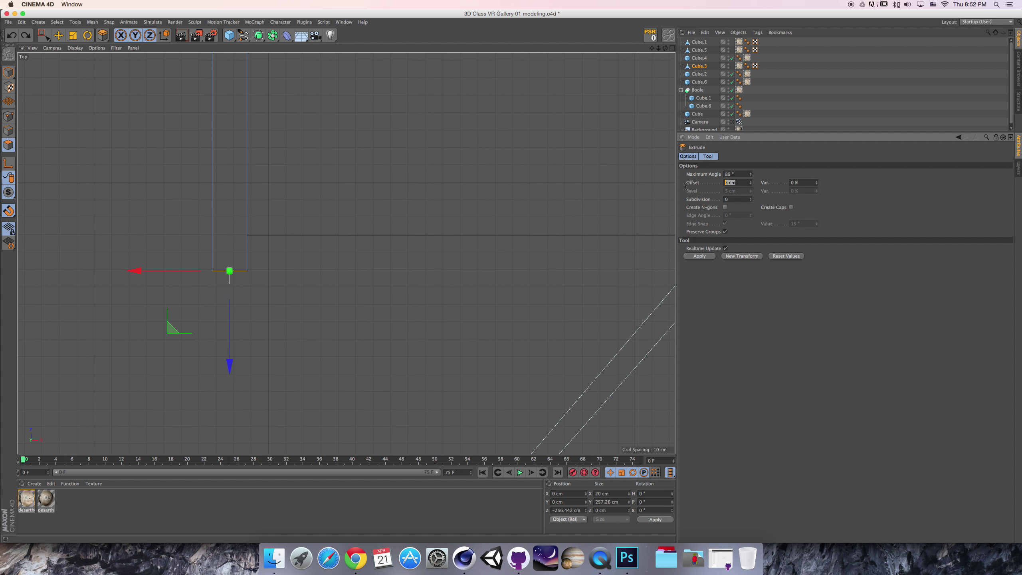
text(20)
key(Return)
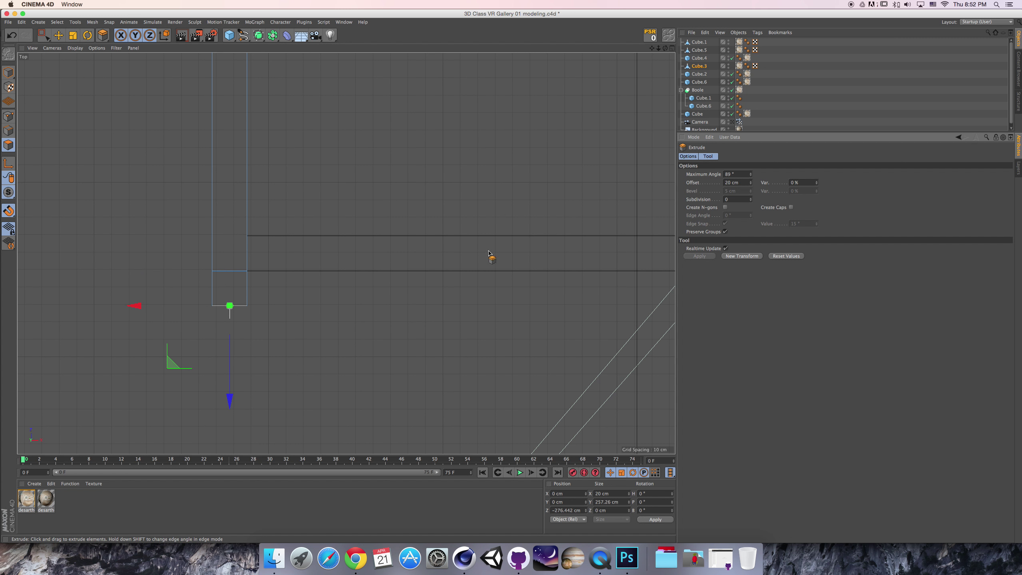
Undo the 20 cm extrusion and the preceding edits to the Cube.3 wall.
key(super+z)
key(space)
click(300, 278)
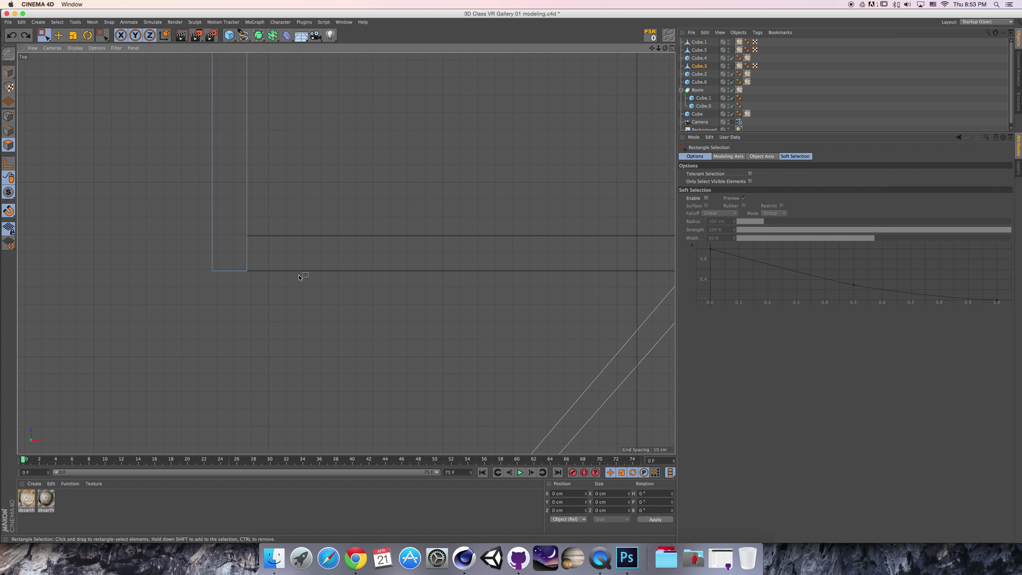
key(super+z)
Return to whole-object editing, turn off snapping and select only the back wall, Cube.4.
scroll(374, 232, down, 5)
drag(44, 35, 68, 47)
click(8, 73)
scroll(249, 146, up, 5)
click(9, 211)
click(243, 196)
click(301, 183)
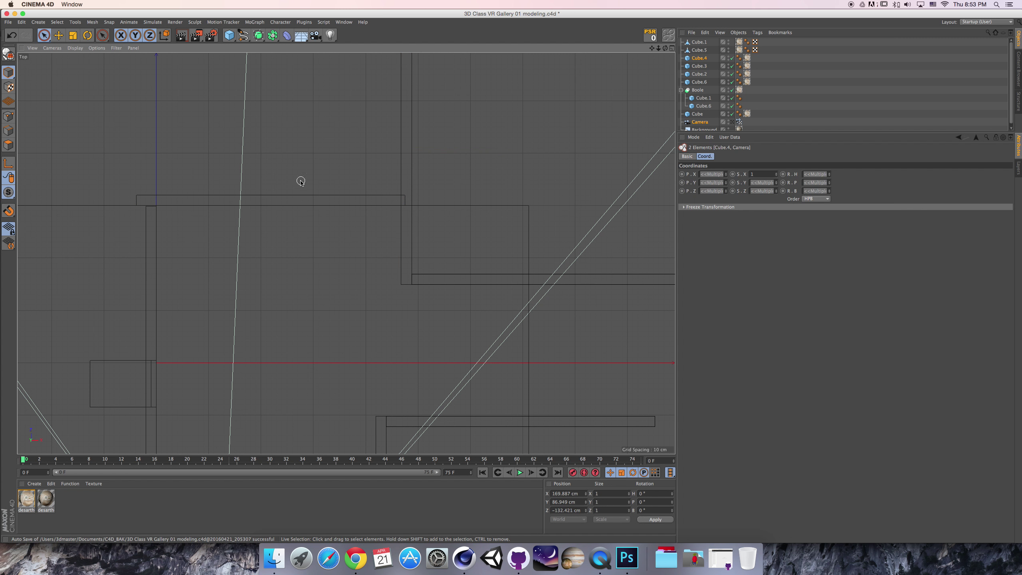
click(290, 194)
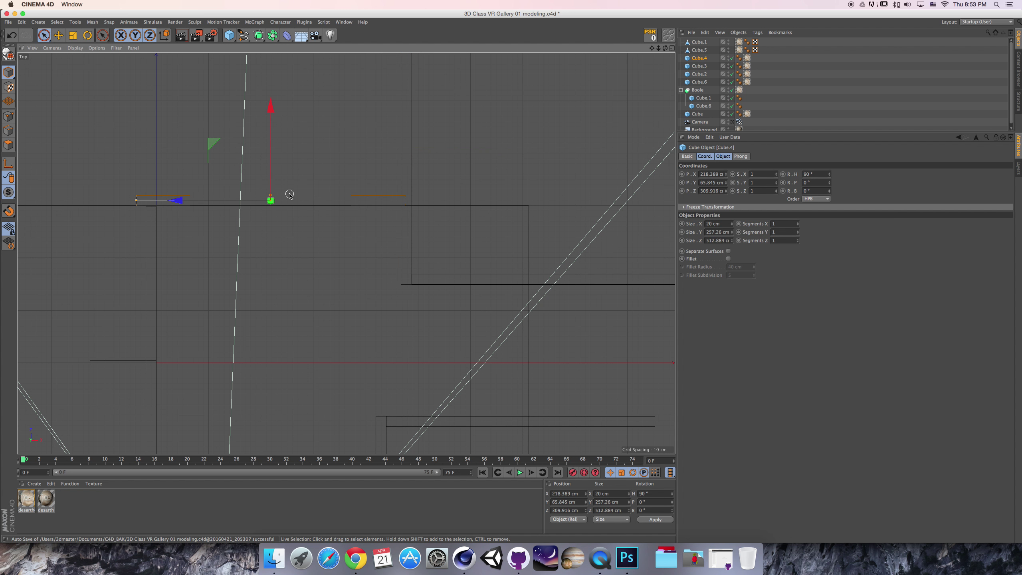
Slide the back wall along X to about 214 cm so its end slightly overlaps the Cube.3 wall.
scroll(270, 200, up, 2)
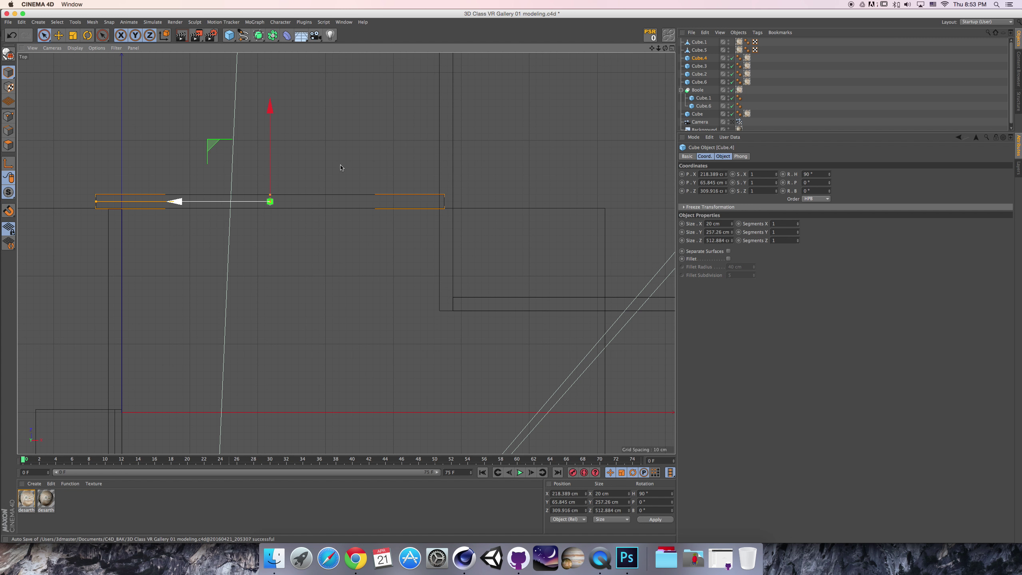
scroll(354, 274, down, 6)
scroll(354, 274, up, 2)
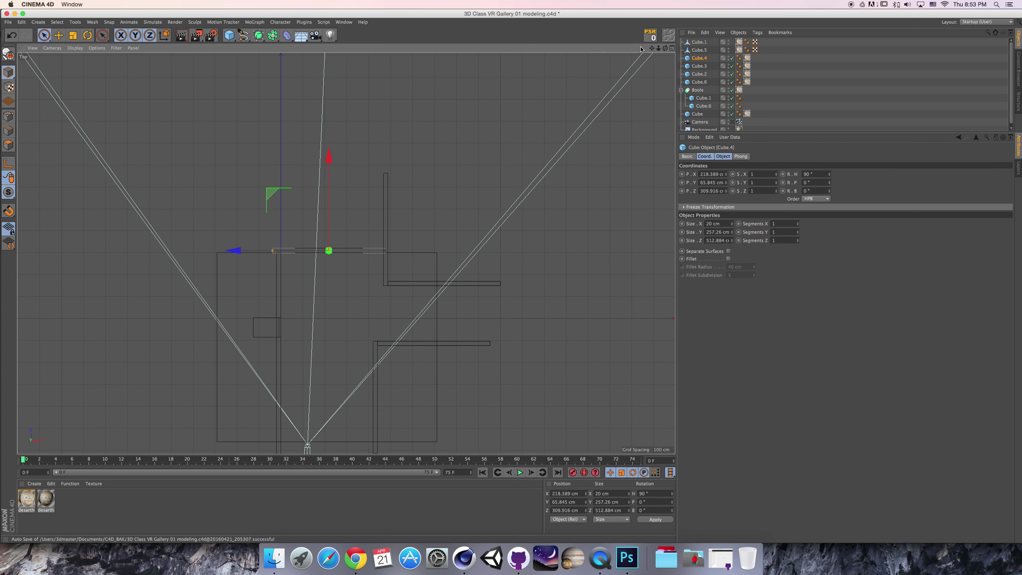
drag(652, 48, 616, 33)
scroll(264, 320, up, 3)
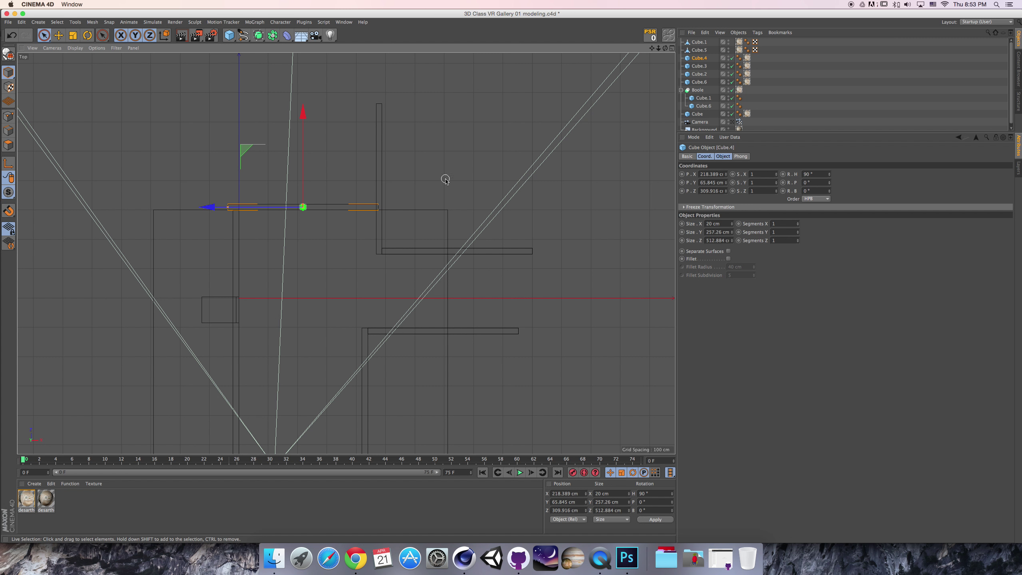
drag(652, 48, 636, 9)
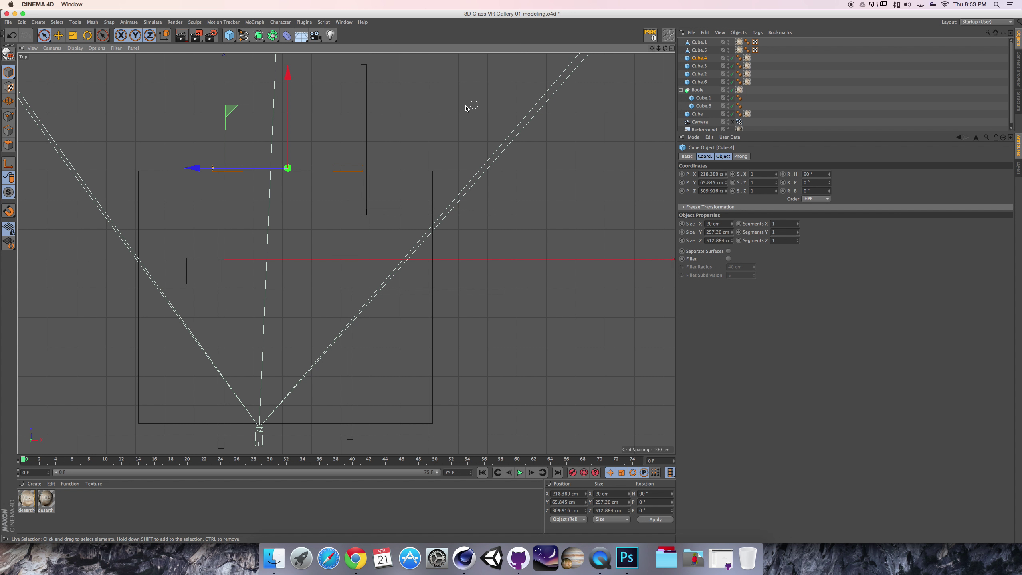
scroll(245, 182, up, 3)
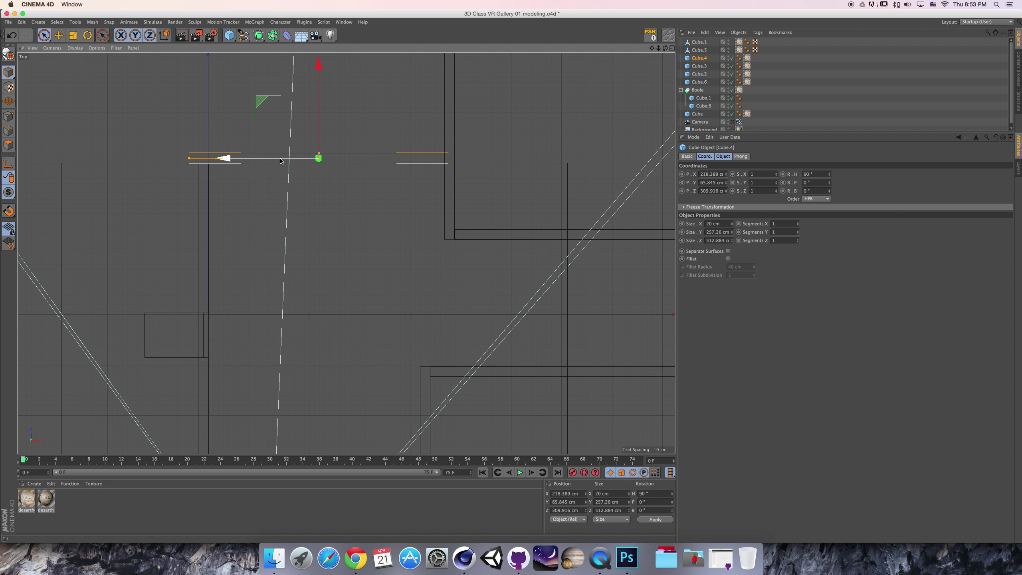
drag(280, 160, 277, 160)
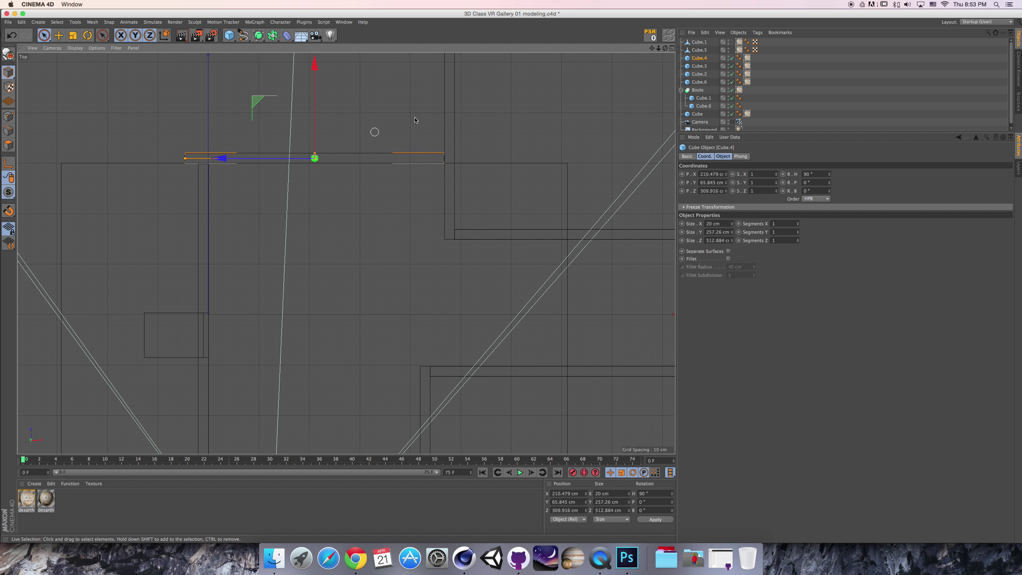
drag(653, 48, 603, 135)
drag(346, 253, 337, 274)
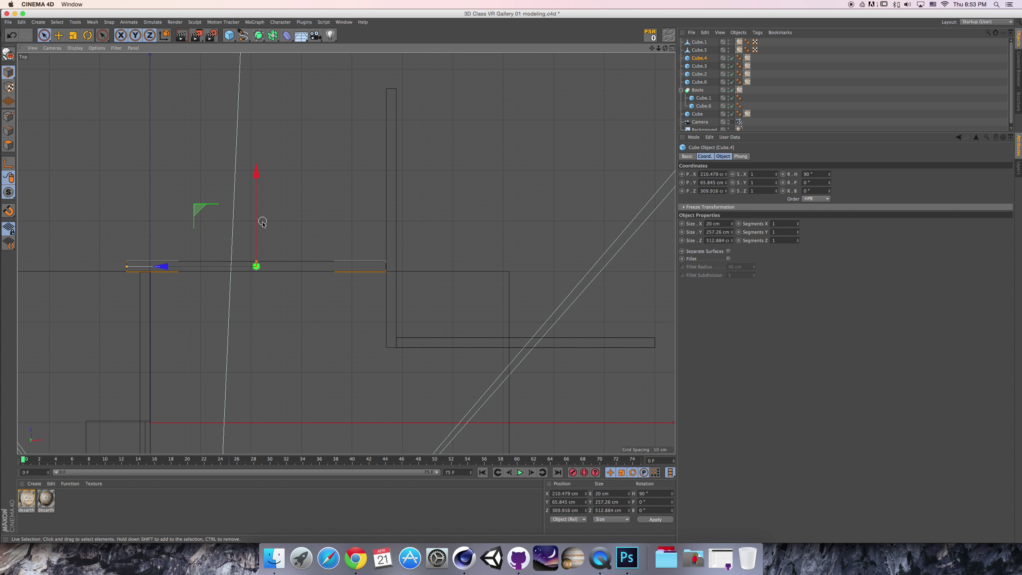
mouse_move(237, 266)
mouse_down()
mouse_move(227, 267)
mouse_move(239, 267)
mouse_up()
Convert the Cube.3 wall into an editable polygon object.
alt+right_drag(373, 317, 396, 318)
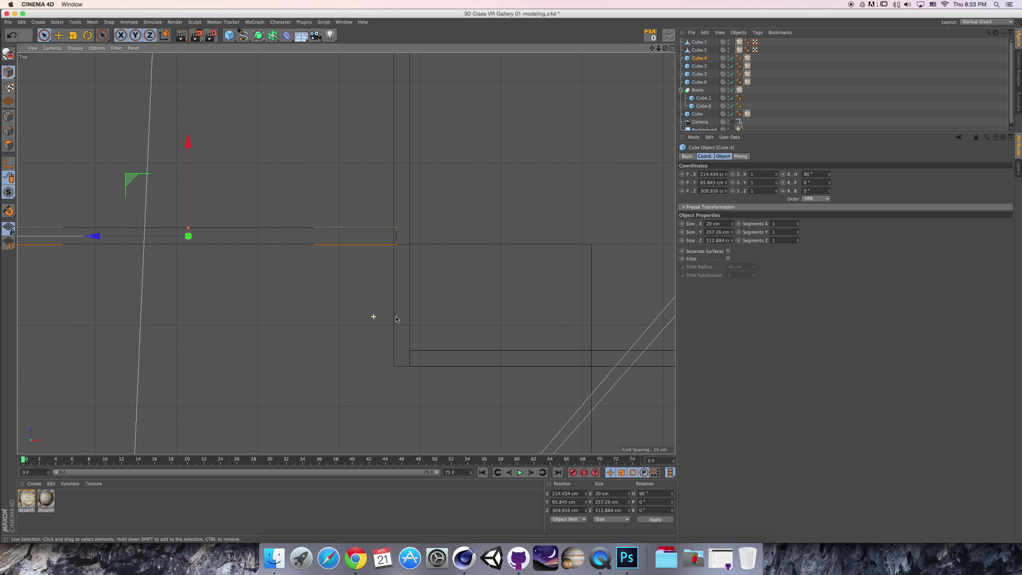
drag(652, 49, 584, 27)
alt+right_drag(403, 238, 418, 236)
click(600, 368)
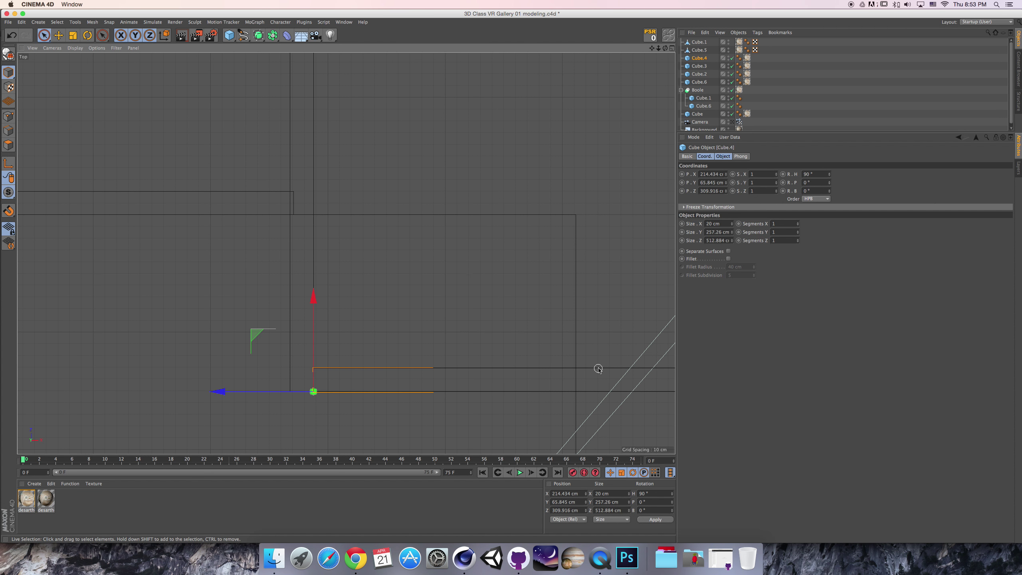
click(290, 279)
key(c)
Select the Cube.5 wall's outer end points and, with snapping on, move them onto the Cube.3 wall's outer corner to form a mitre.
click(343, 368)
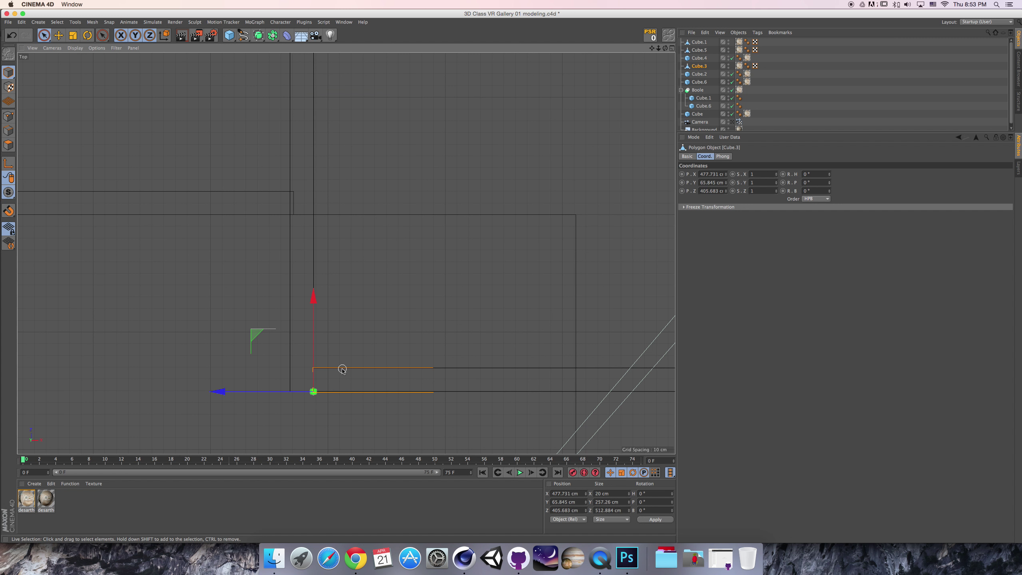
click(8, 117)
click(44, 36)
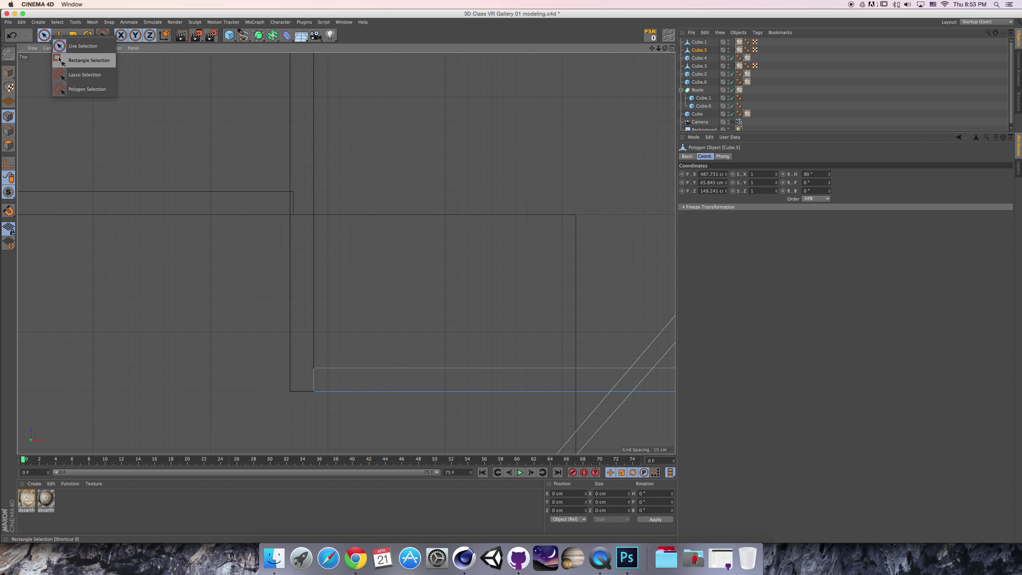
click(72, 52)
drag(341, 384, 290, 406)
scroll(318, 407, up, 3)
click(8, 211)
drag(240, 375, 200, 377)
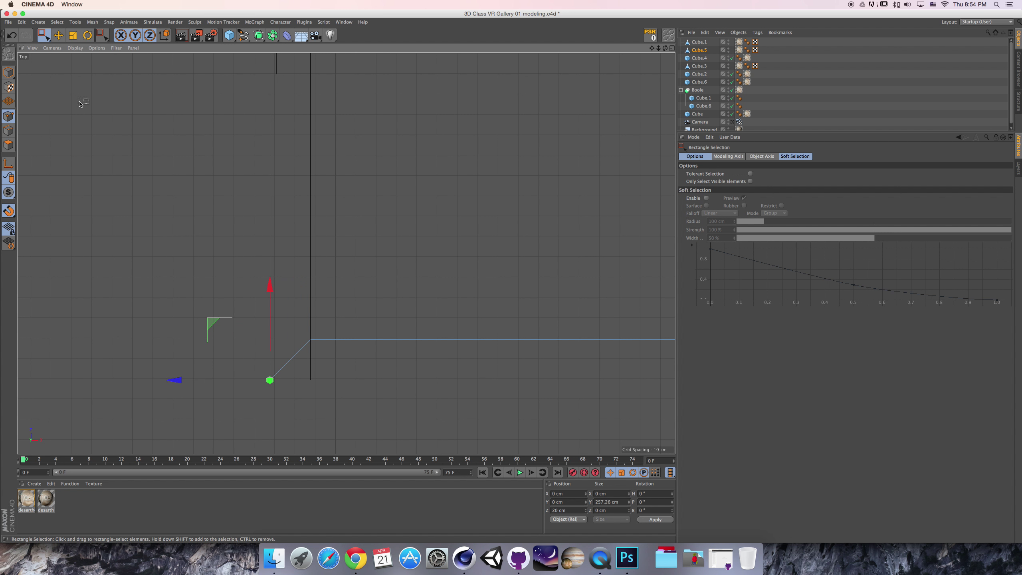
Select the Cube.3 wall's inner corner points and snap them onto the Cube.5 wall's inner corner to match the mitre.
click(8, 72)
click(44, 35)
click(65, 40)
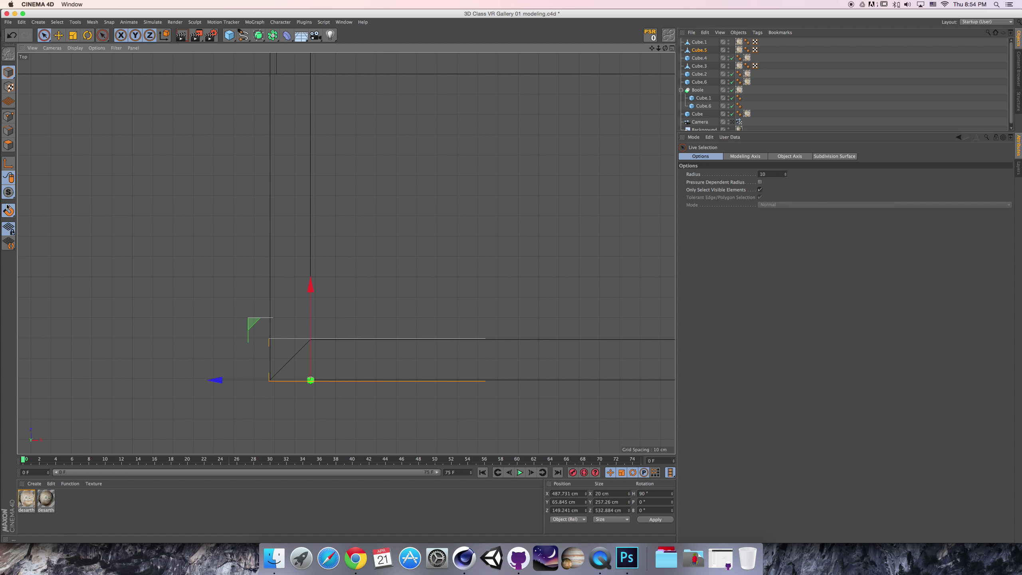
click(312, 204)
click(8, 116)
click(43, 35)
click(68, 56)
drag(348, 313, 284, 382)
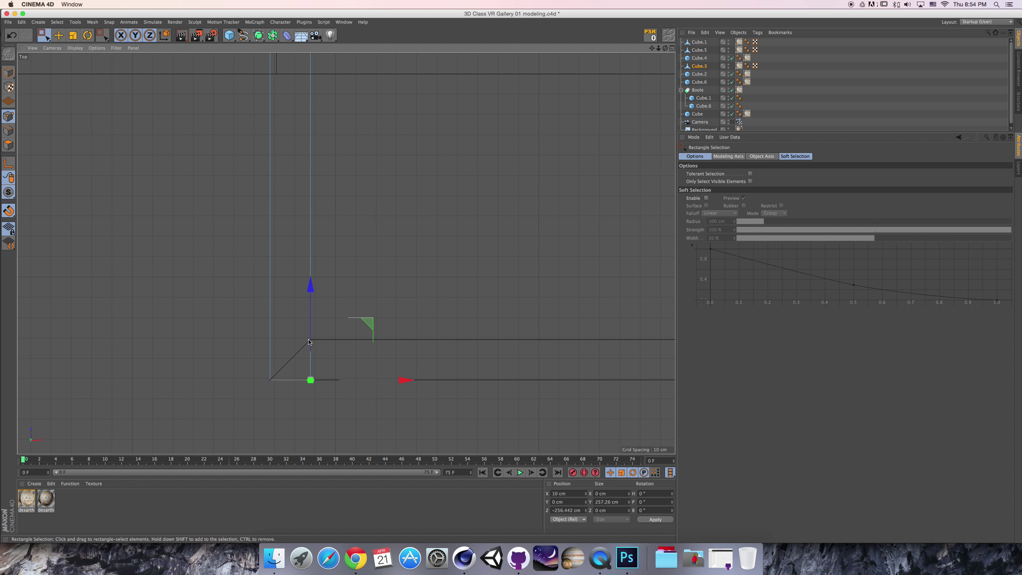
drag(311, 332, 318, 299)
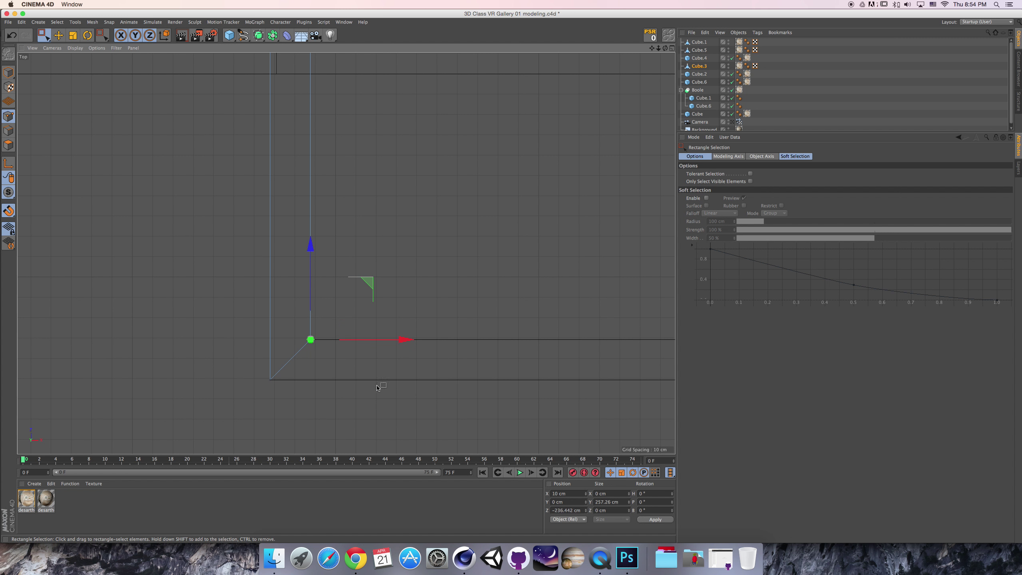
Shorten the Cube.3 wall by moving its far end points to the back wall's rear face, at local Z about -86 cm.
scroll(342, 361, down, 10)
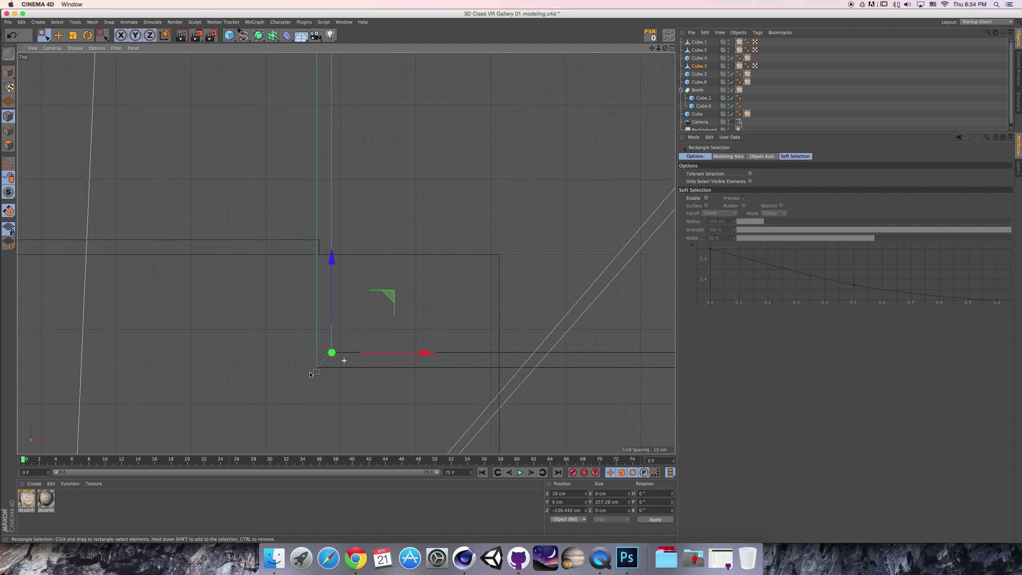
scroll(421, 331, down, 5)
scroll(406, 331, up, 1)
drag(345, 97, 390, 147)
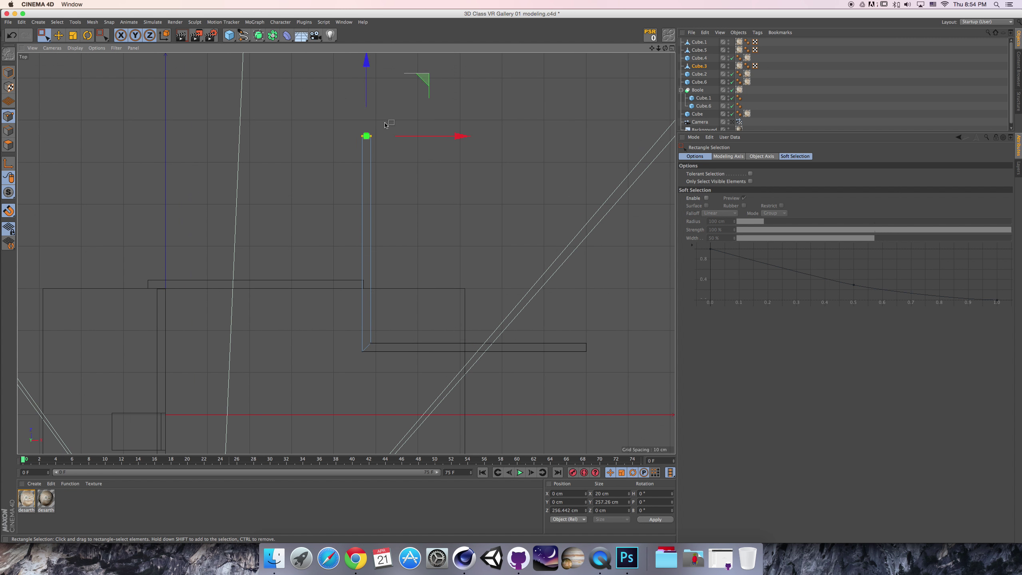
drag(368, 92, 386, 294)
scroll(385, 295, up, 6)
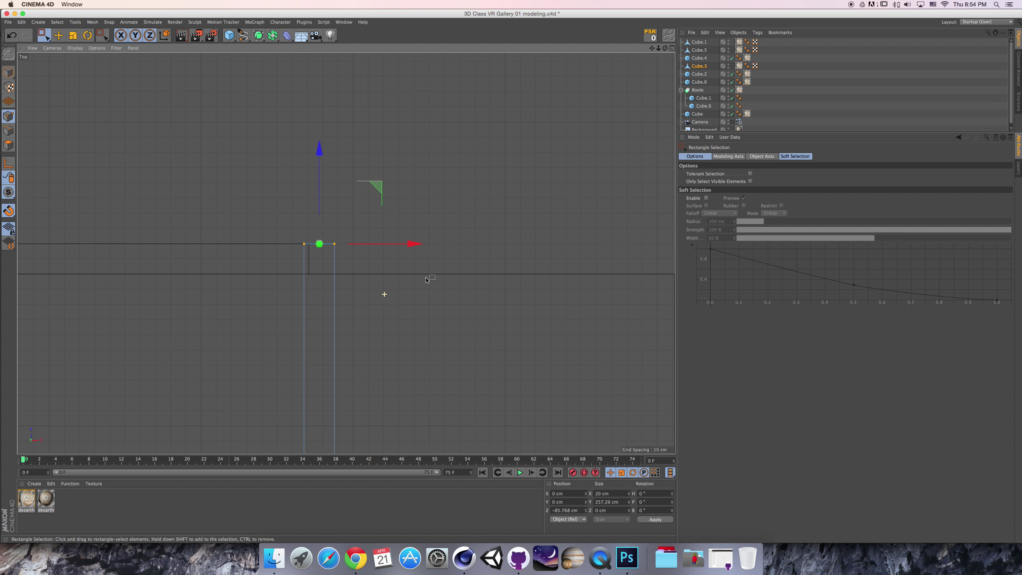
Try to align the Cube.3 wall's far end points with the back wall's front face by dragging them with vertex snapping.
drag(325, 203, 314, 249)
key(super+z)
key(super+shift+z)
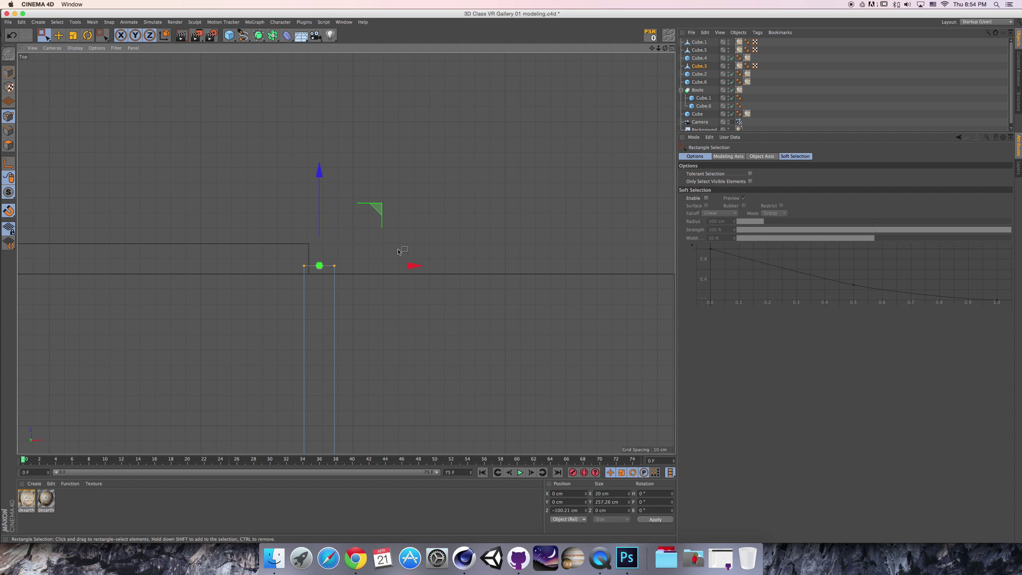
mouse_move(369, 269)
mouse_down()
mouse_move(353, 269)
mouse_move(363, 267)
mouse_up()
key(super+z)
mouse_move(321, 220)
mouse_down()
mouse_move(319, 235)
mouse_move(318, 225)
mouse_up()
key(super+z)
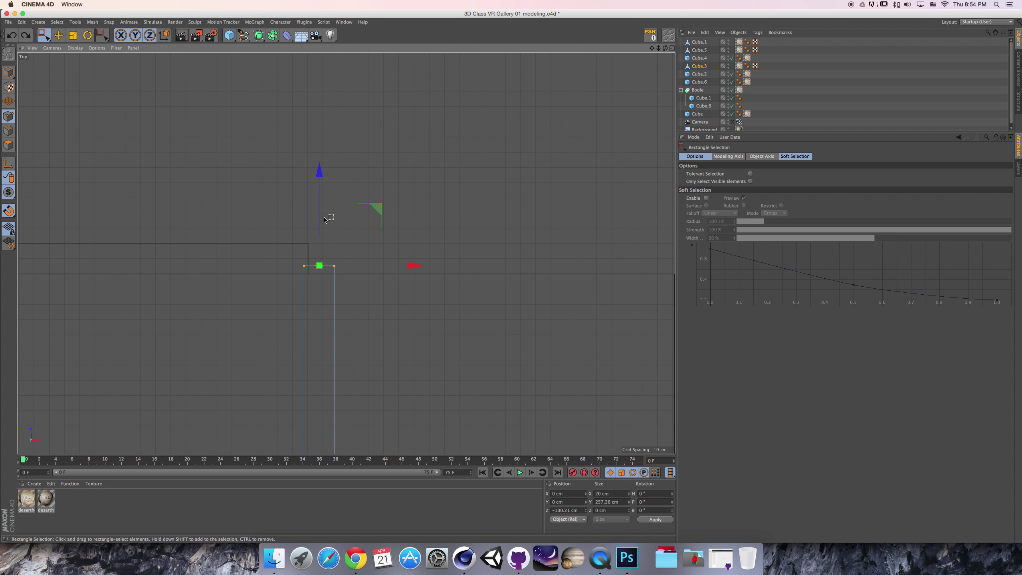
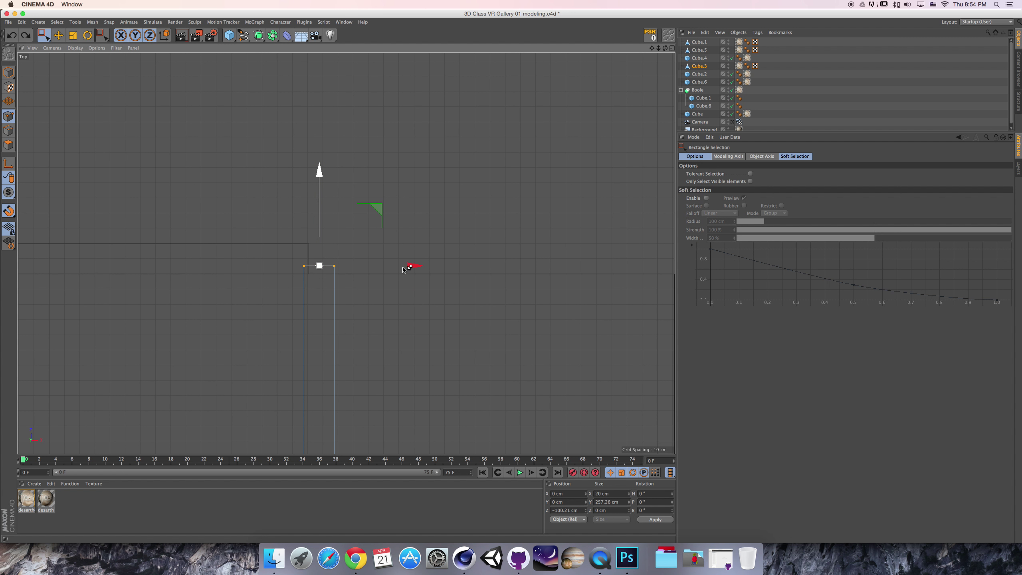
drag(379, 210, 348, 211)
key(super+z)
drag(320, 220, 339, 204)
alt+right_drag(368, 215, 411, 223)
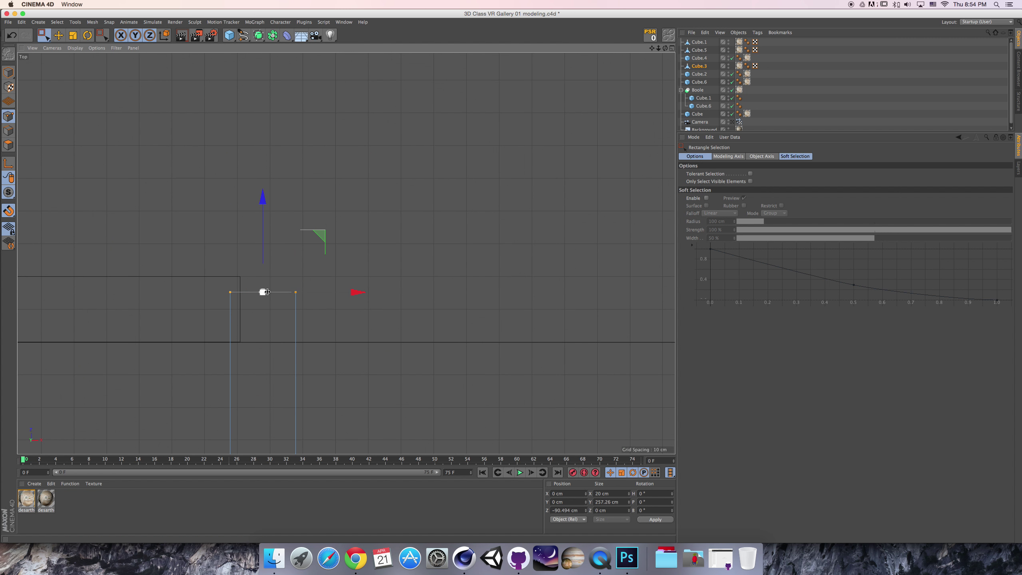
drag(322, 235, 284, 255)
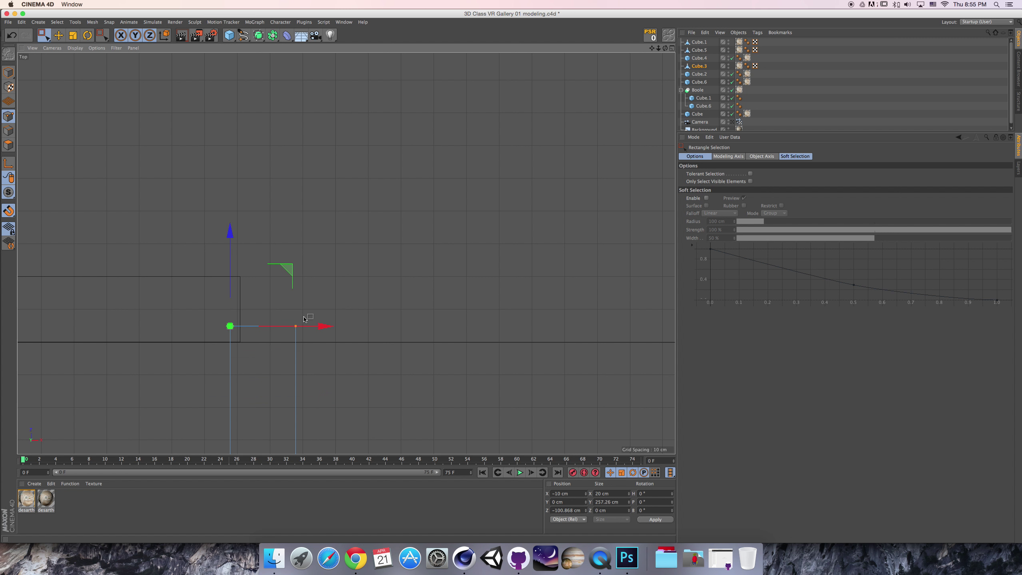
Detach the snap options as a floating palette and enable Guide Snap, Dynamic Guide and Perpendicular Snap.
click(12, 215)
click(12, 214)
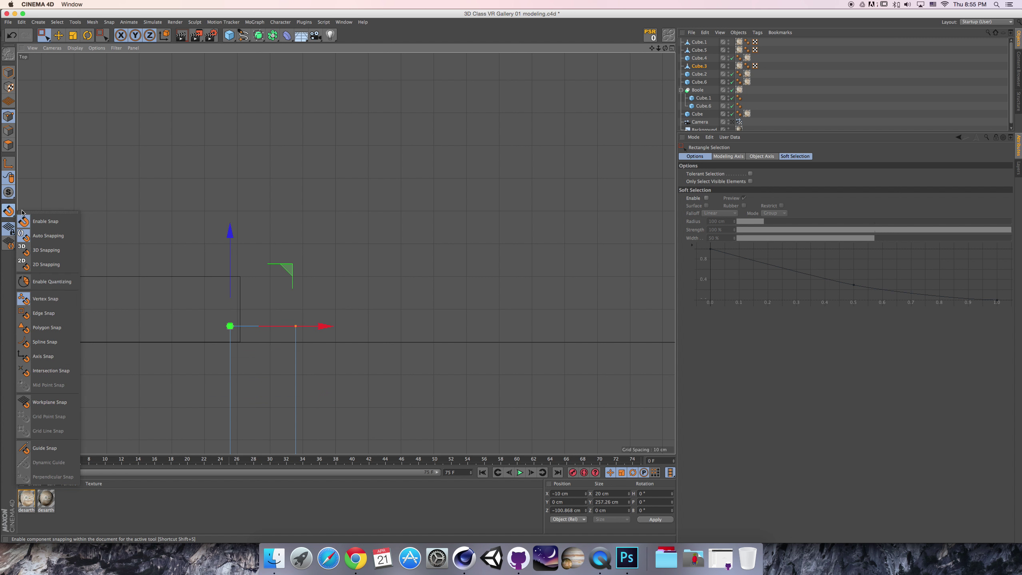
click(40, 213)
drag(42, 207, 62, 200)
click(57, 339)
click(60, 346)
click(65, 355)
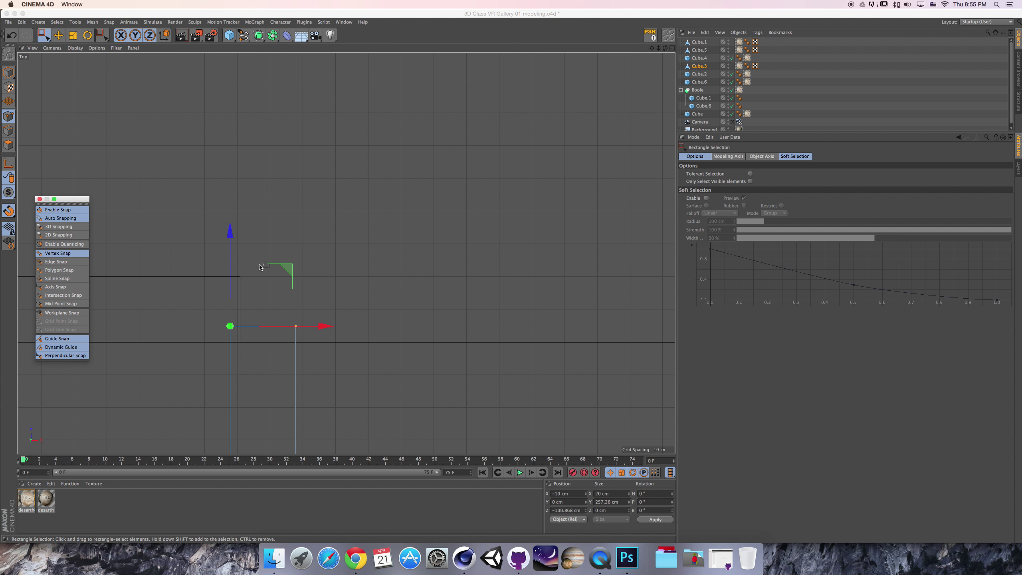
Move the Cube.3 wall's far end points along Z onto the back wall's front face line, at local Z about -106 cm.
drag(231, 274, 245, 290)
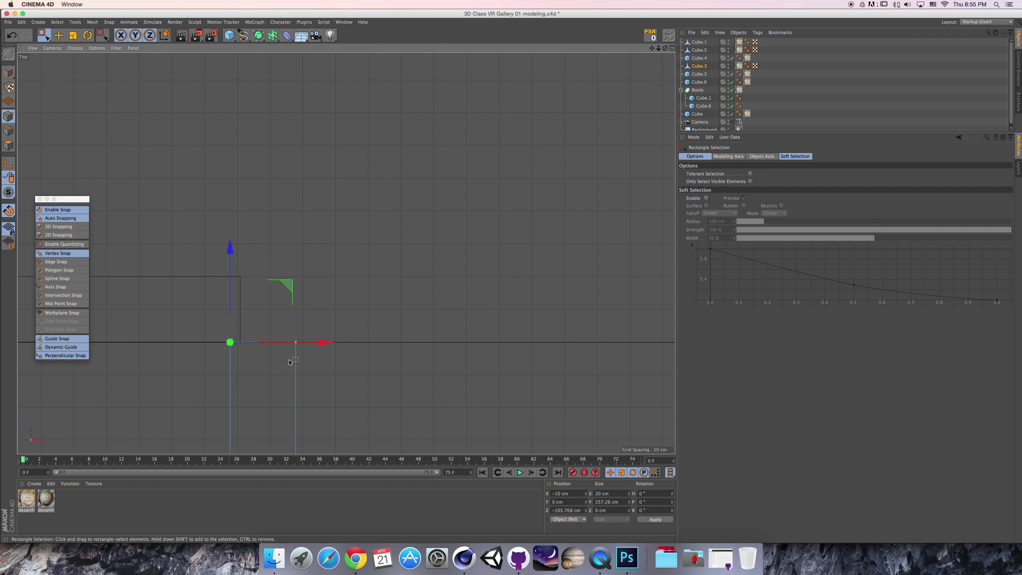
alt+right_drag(329, 329, 255, 341)
scroll(254, 343, up, 4)
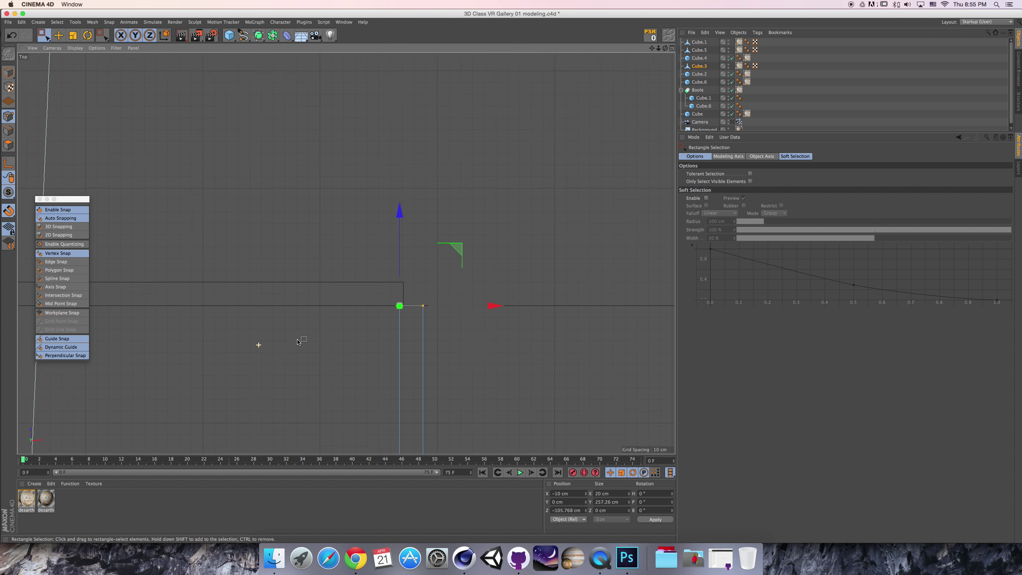
Move the Cube.3 wall's outer far corner points along Z to the back wall's rear face line, at local Z about -86 cm.
drag(454, 281, 428, 323)
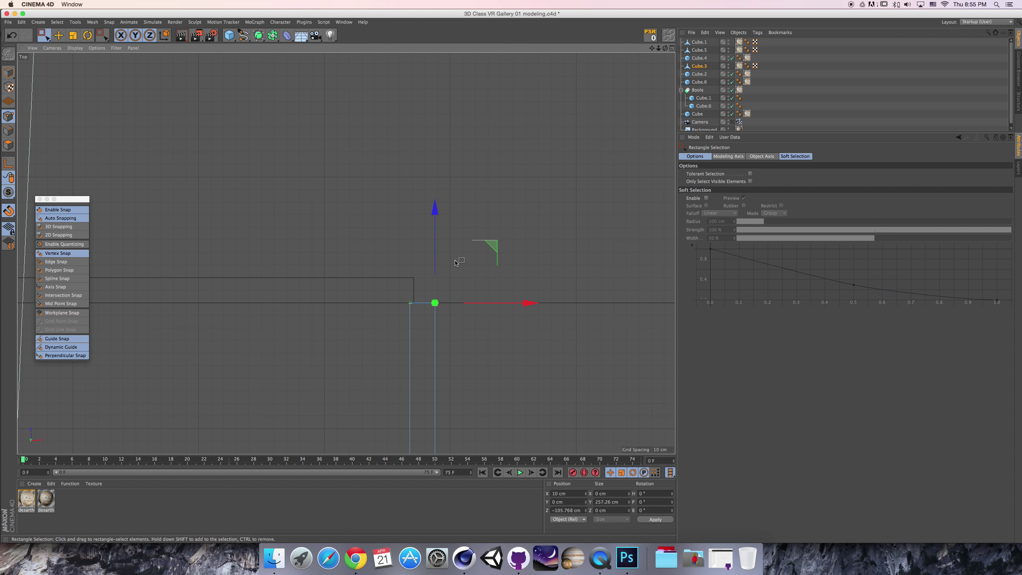
drag(436, 260, 421, 280)
key(super+z)
key(super+z)
scroll(421, 279, down, 3)
Select the back wall Cube.4 as a whole object and make it an editable polygon object.
click(44, 35)
click(75, 58)
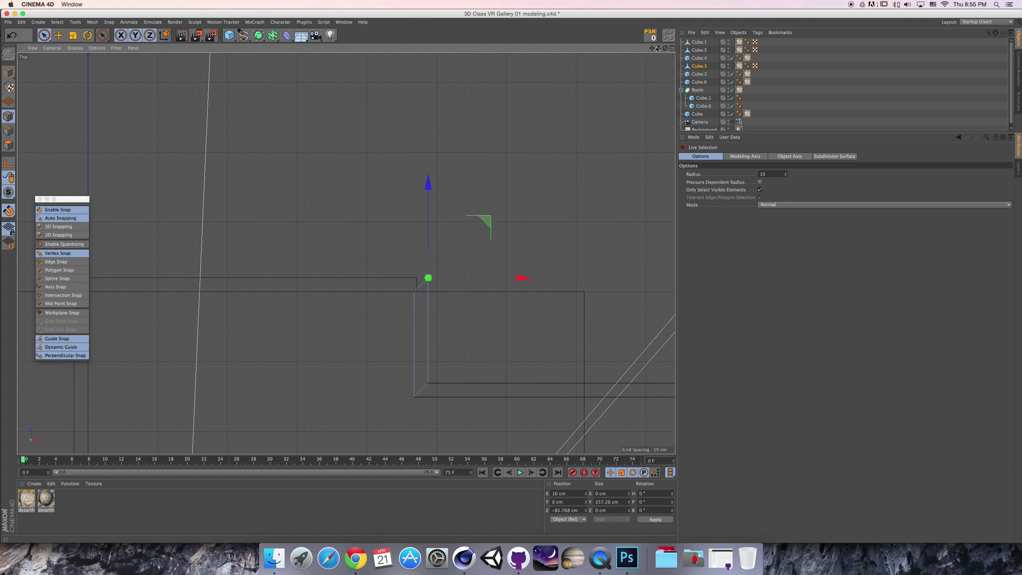
drag(652, 49, 600, 80)
click(439, 254)
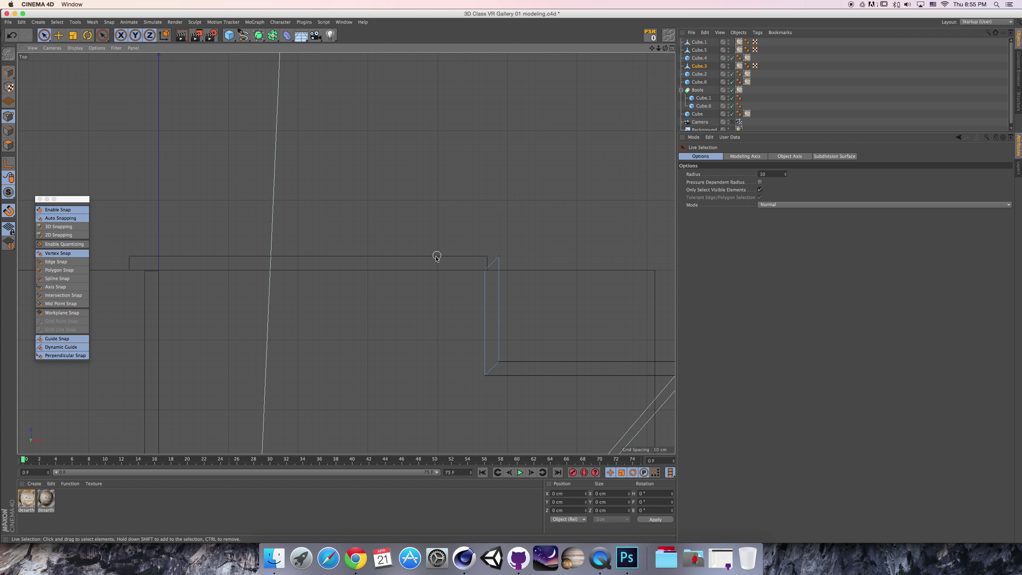
click(8, 72)
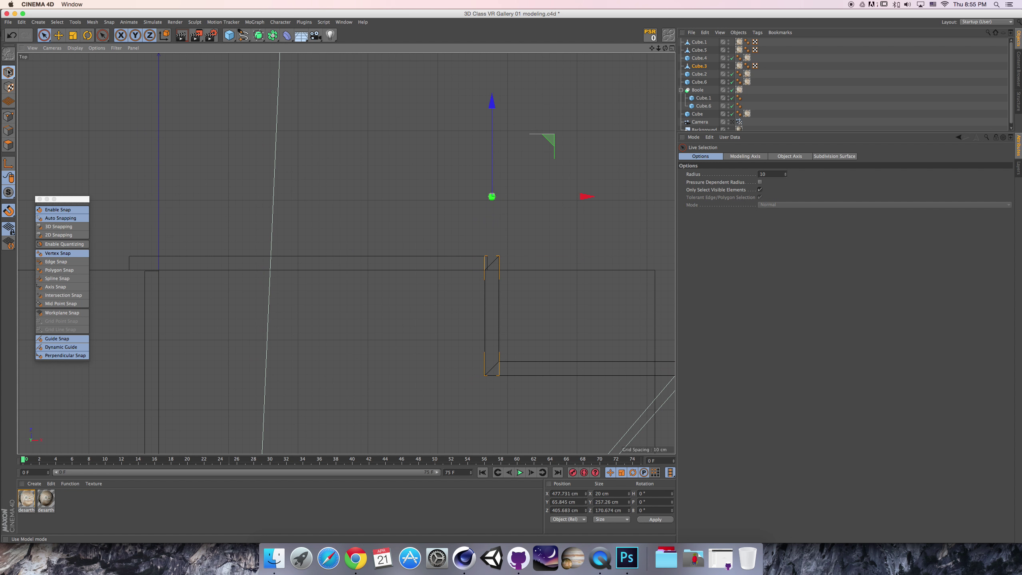
click(156, 258)
key(c)
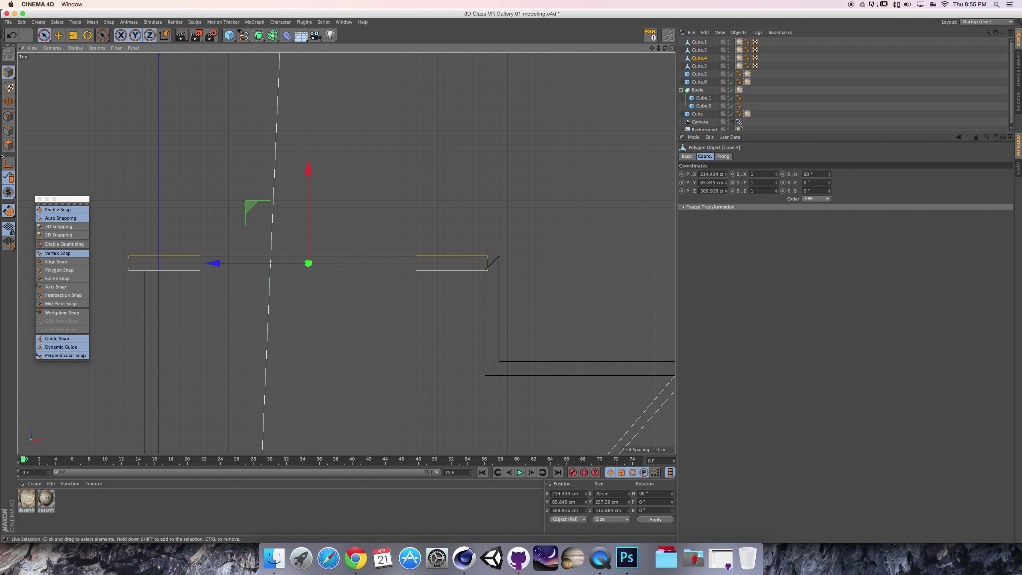
Snap the Cube.4 back wall's end points nearest Cube.3 onto that wall's inner and outer corners to mitre the joint.
click(8, 116)
drag(45, 36, 78, 60)
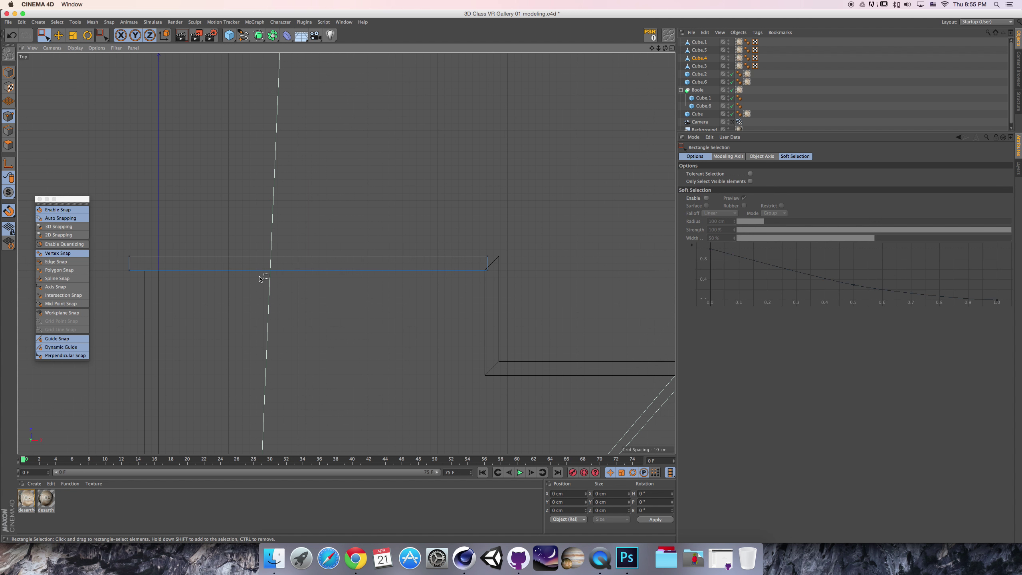
drag(483, 264, 516, 278)
drag(450, 272, 133, 267)
Mitre Cube.4's other end by snapping its inner points to the doorway wall's inner face and its outer points to the outer face.
scroll(138, 271, up, 7)
scroll(172, 270, up, 1)
drag(141, 197, 125, 218)
drag(131, 254, 184, 239)
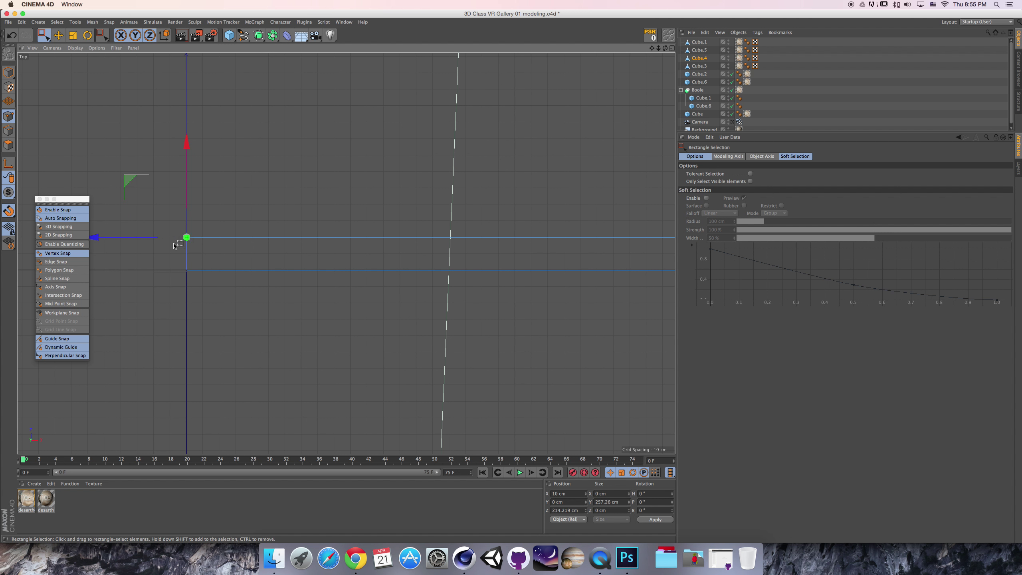
drag(188, 237, 117, 238)
drag(44, 35, 66, 42)
click(9, 72)
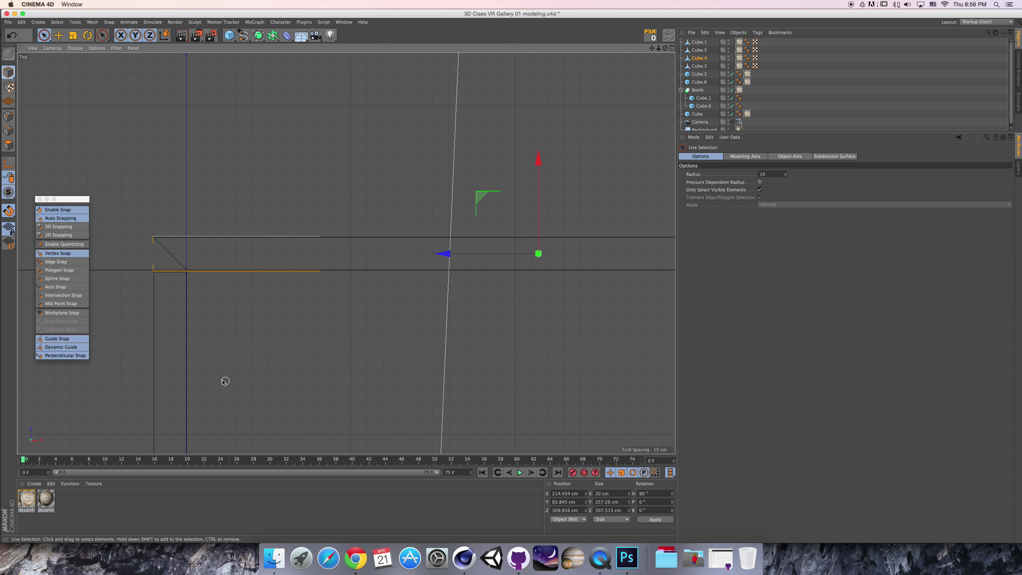
Try making the whole Boole doorway wall editable, and undo the conversion.
click(158, 345)
mouse_move(170, 336)
alt+right_down()
mouse_move(137, 347)
mouse_move(165, 338)
alt+right_up()
click(147, 331)
click(154, 327)
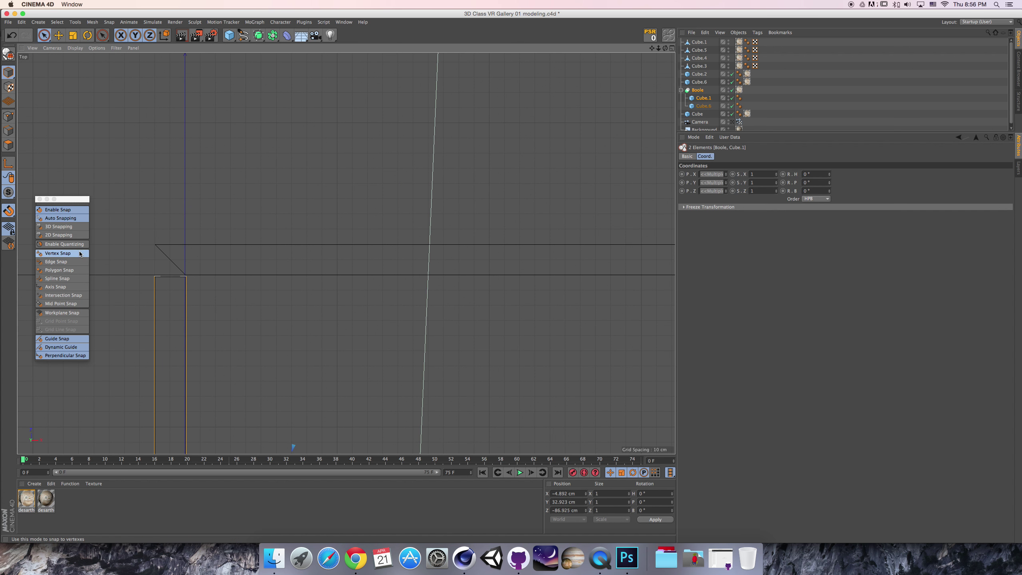
key(c)
click(8, 120)
drag(43, 35, 68, 47)
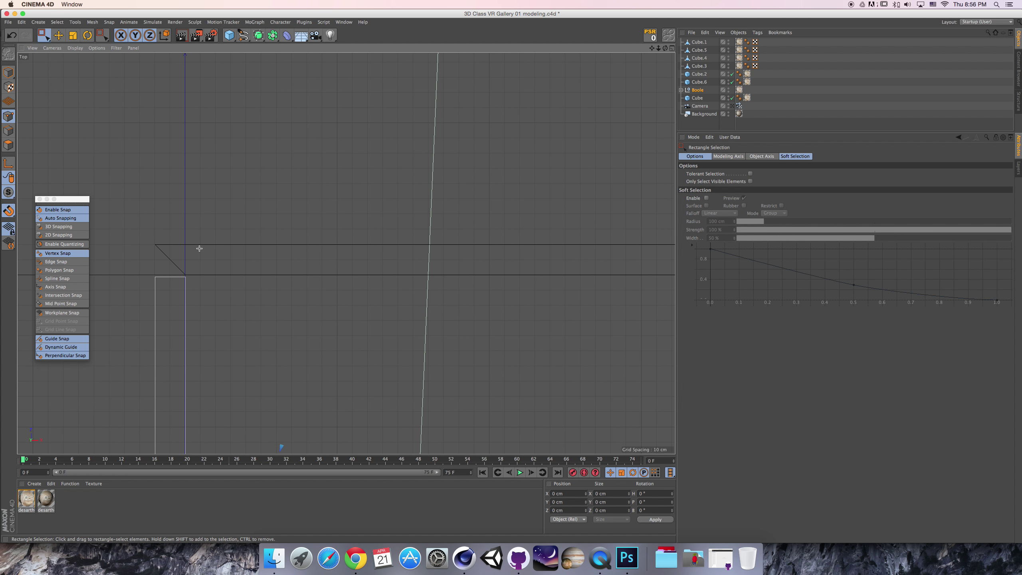
key(super+z)
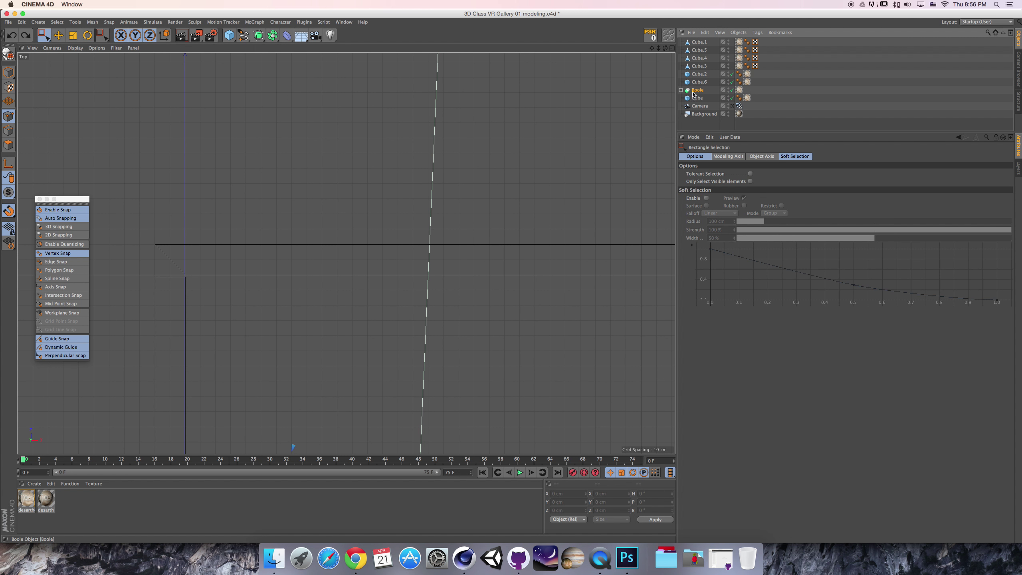
Make the Boole's child objects Cube.1 and Cube.6 editable polygon objects while keeping the Boole live.
click(693, 92)
click(681, 90)
click(700, 99)
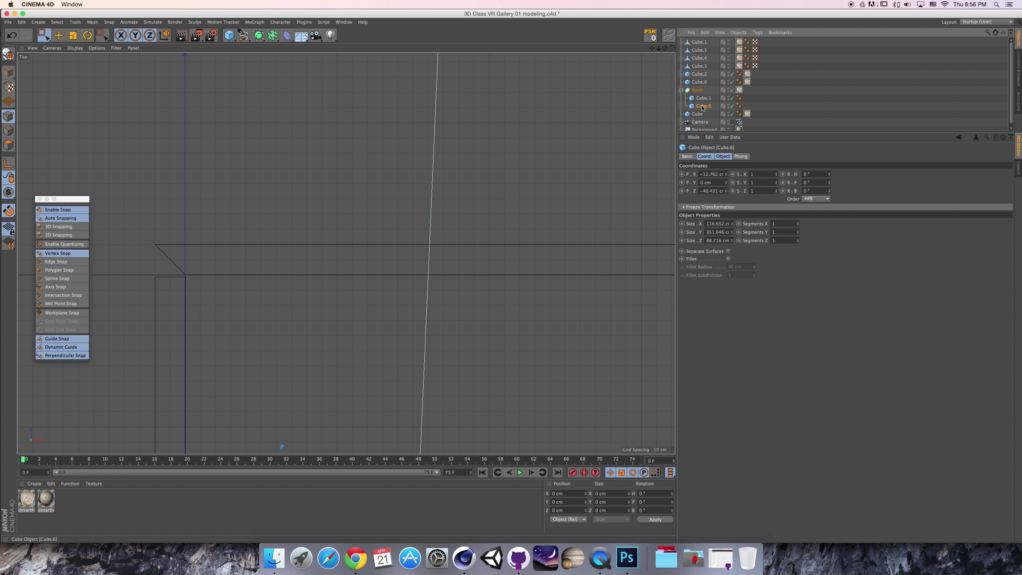
Snap the Boole's Cube.1 far end to Cube.4's mitred corner, inner points at local Z about 474 cm and outer points about 494 cm.
drag(168, 243, 201, 308)
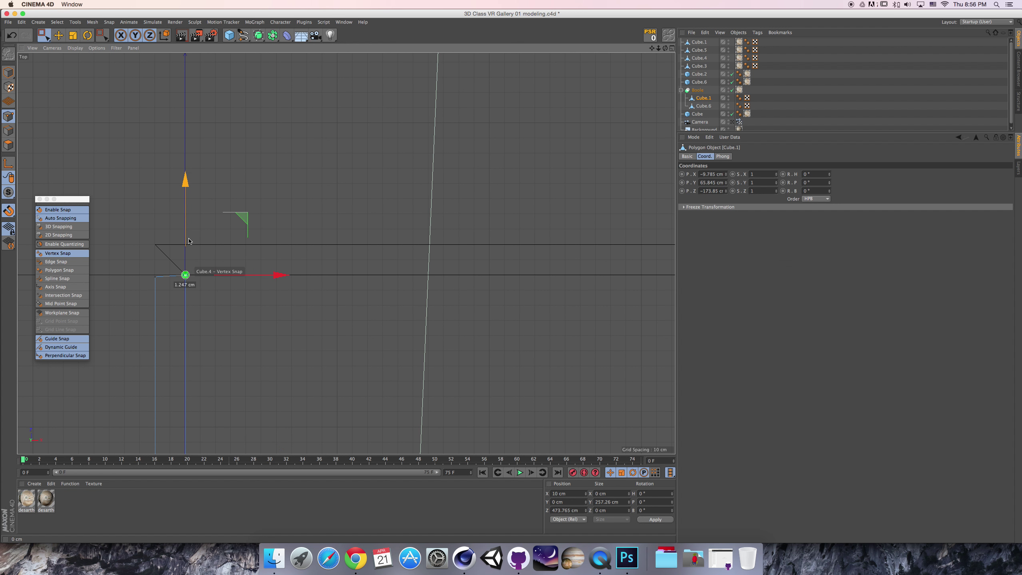
mouse_move(169, 242)
mouse_down()
mouse_move(161, 245)
mouse_move(162, 225)
mouse_up()
scroll(162, 225, down, 10)
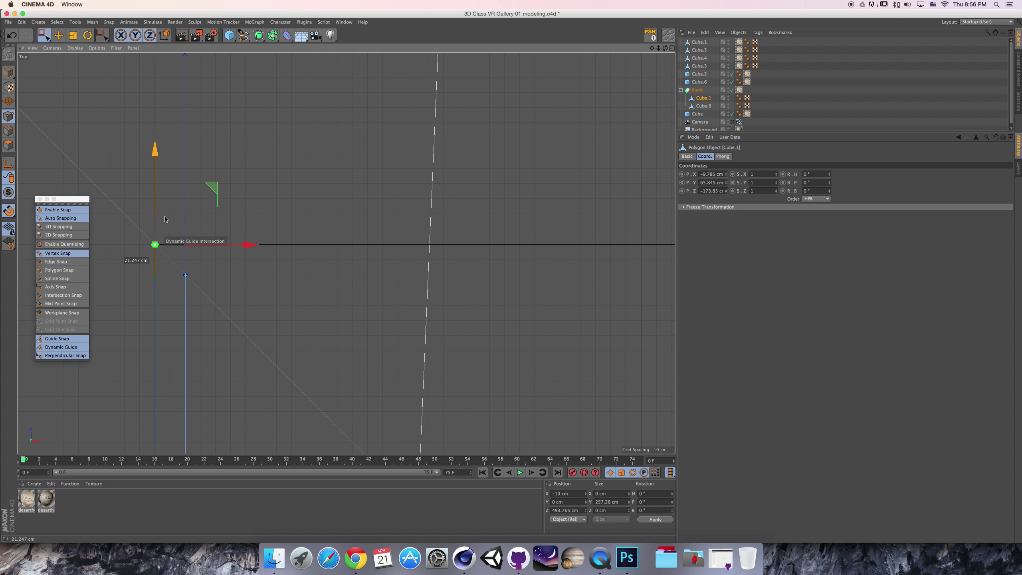
Make the Cube.2 wall editable and snap its far inner corner points to the adjoining Cube.1 wall's corner, at local Z about 236 cm.
scroll(355, 296, up, 5)
scroll(355, 296, down, 4)
scroll(356, 296, up, 4)
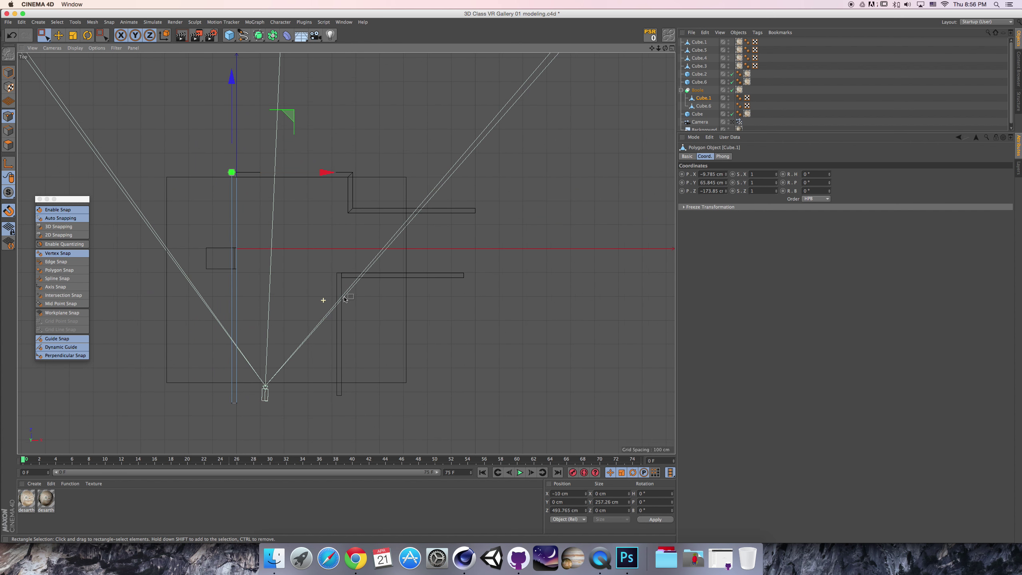
click(700, 82)
click(701, 75)
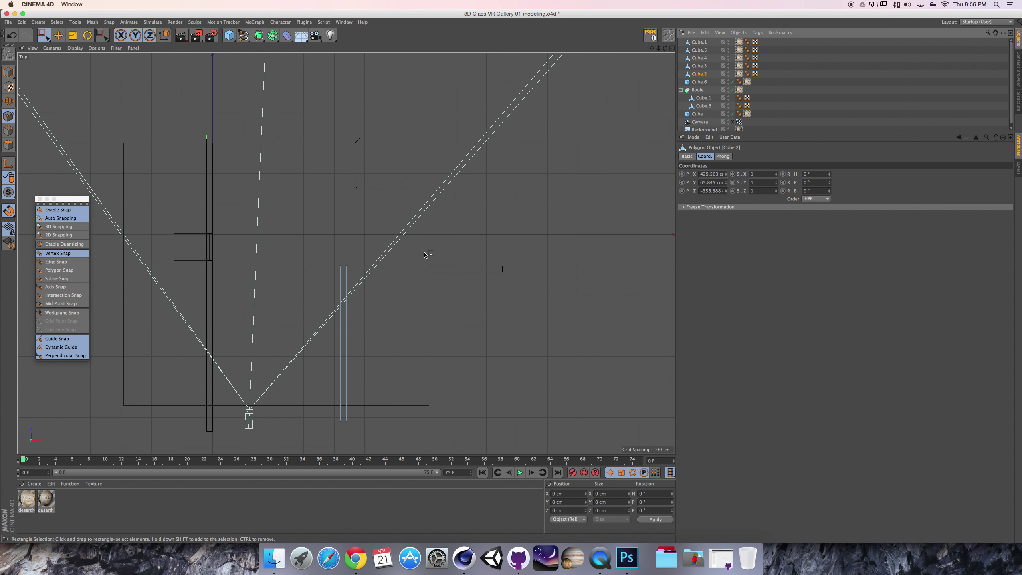
scroll(342, 278, up, 3)
drag(358, 257, 332, 278)
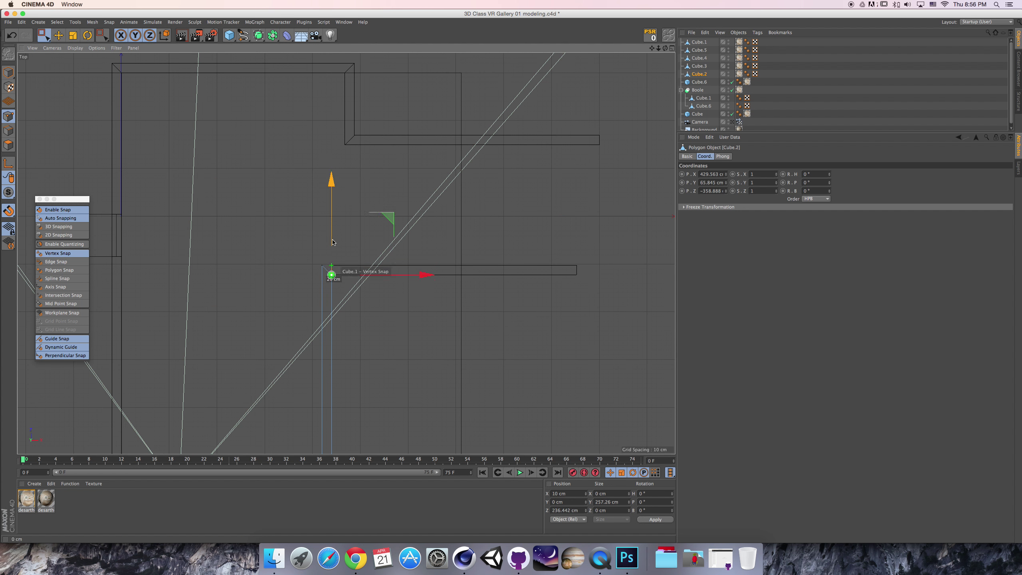
Extend the adjoining Cube.1 wall's rear corner points to the Cube.2 wall's outer corner to complete the mitre.
click(702, 84)
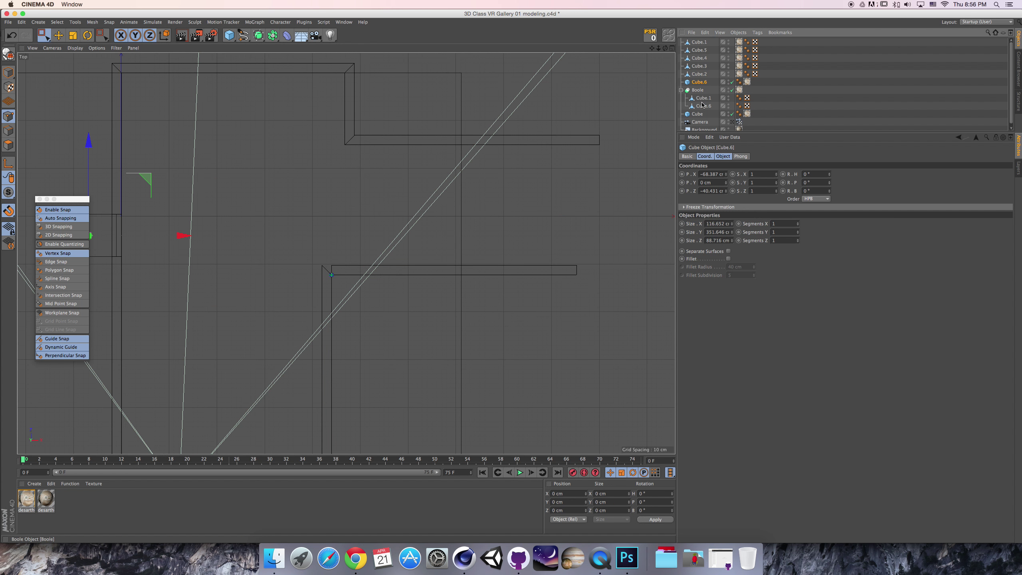
click(698, 114)
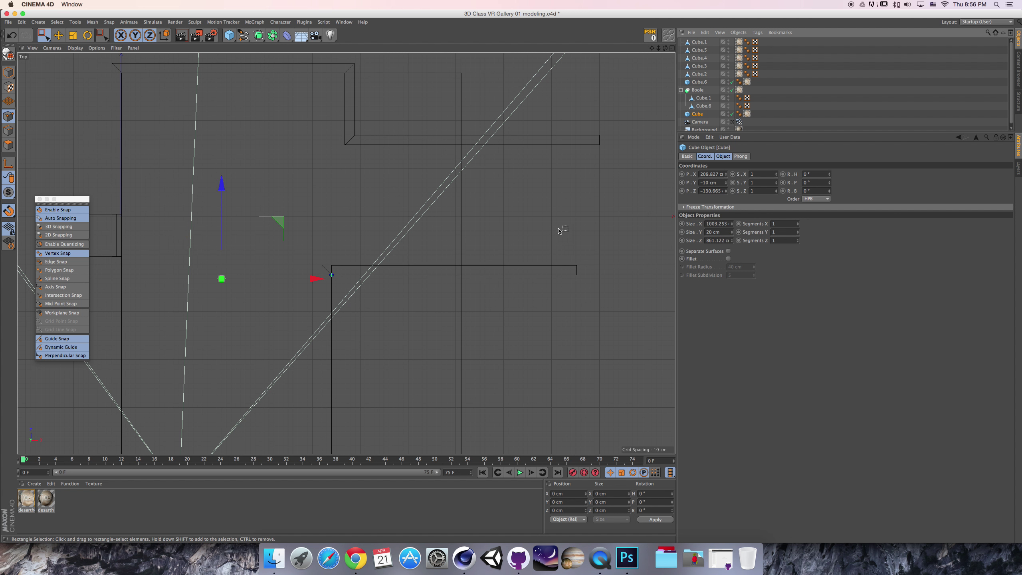
click(681, 91)
click(699, 42)
drag(355, 260, 287, 267)
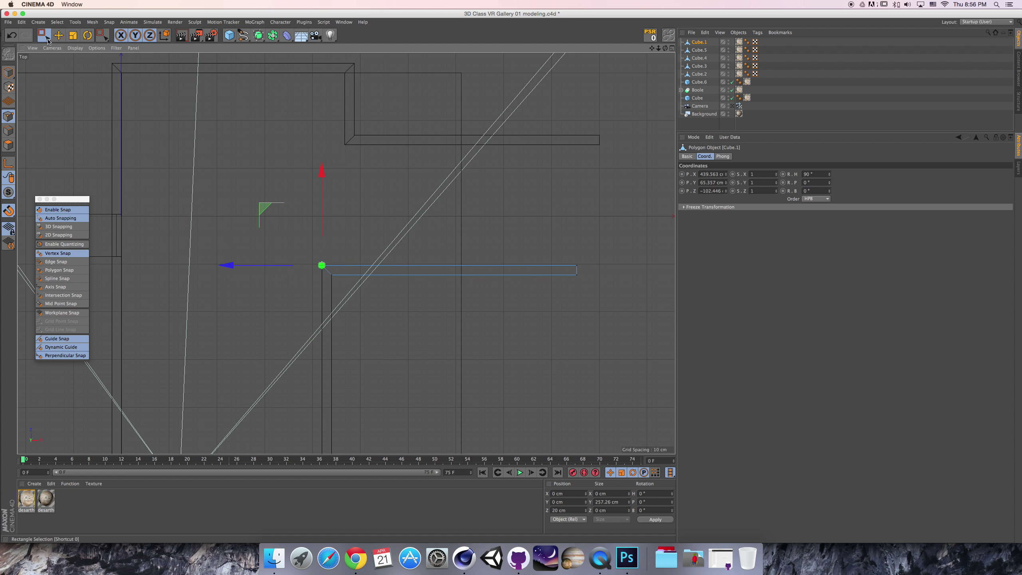
click(44, 35)
click(9, 73)
Return to the full perspective view and look through the scene's Camera.
scroll(274, 150, down, 1)
scroll(274, 151, down, 2)
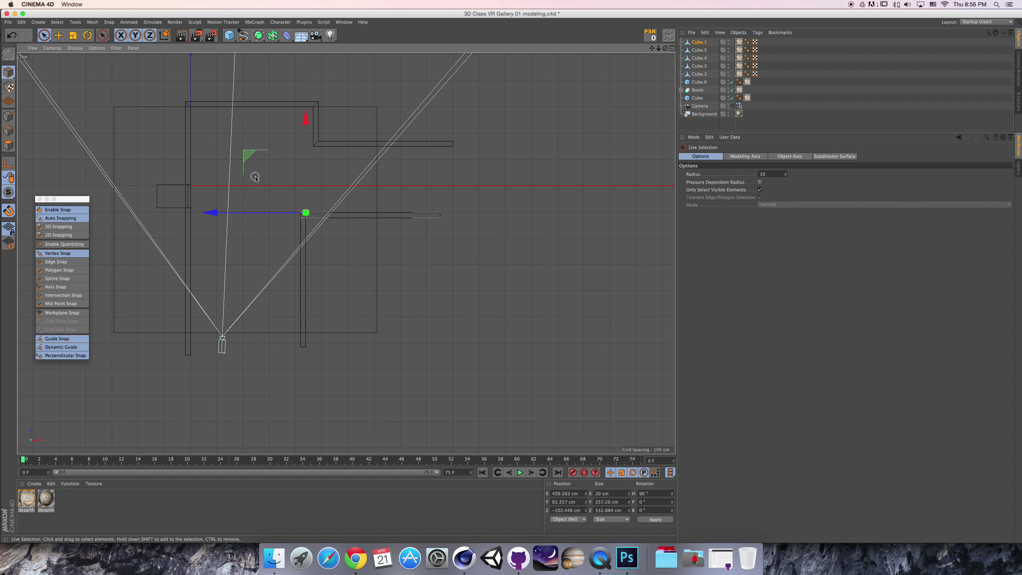
click(672, 48)
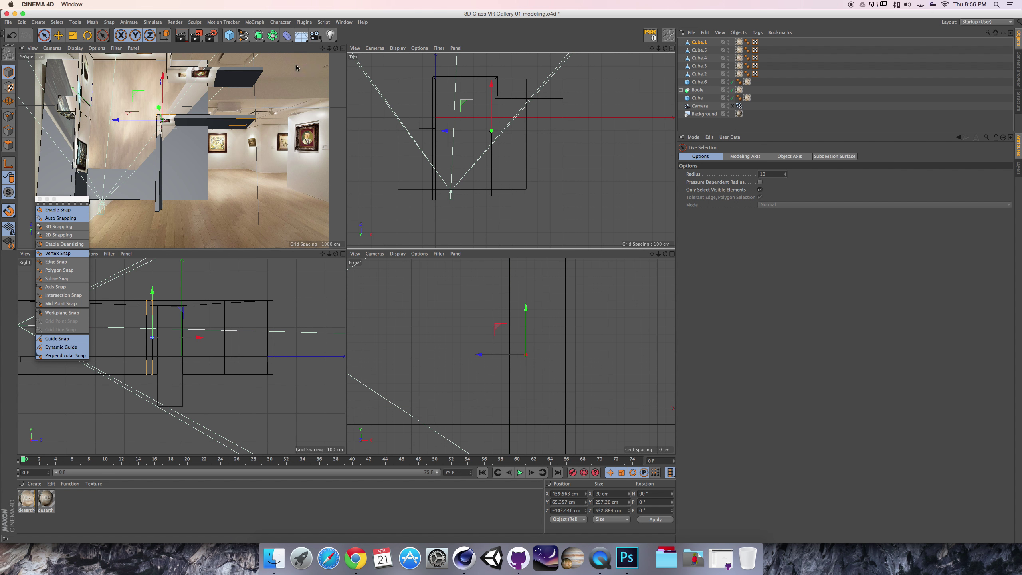
click(343, 48)
click(740, 105)
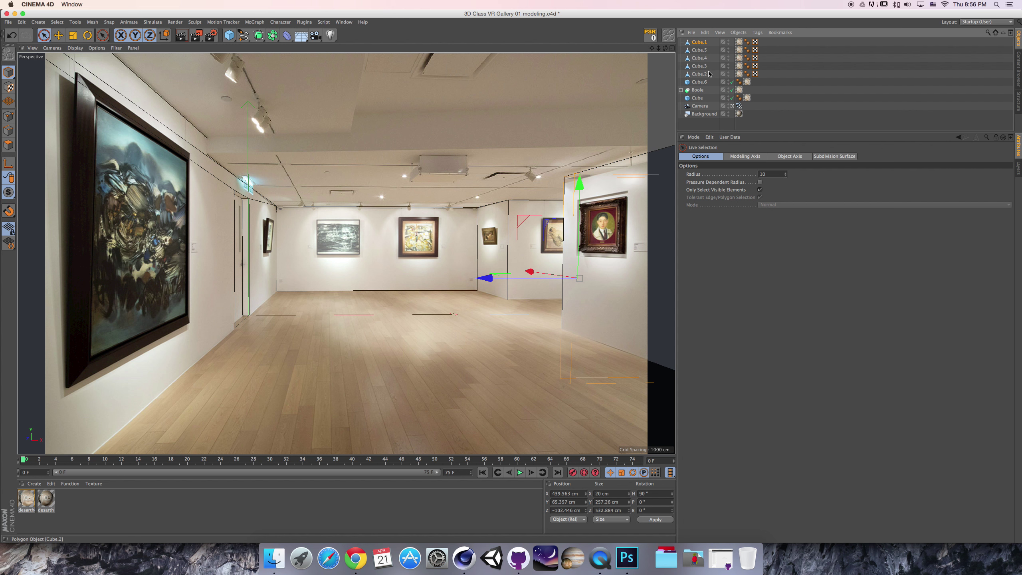
Make all six wall cubes editable, and check the floor cube and the Boole's two child cubes.
drag(715, 45, 693, 40)
key(c)
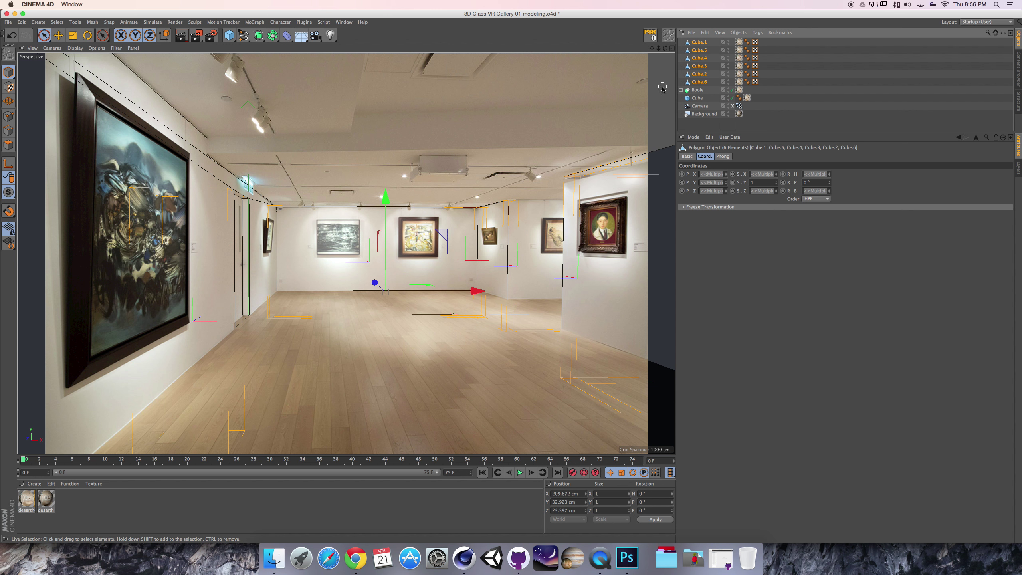
click(698, 98)
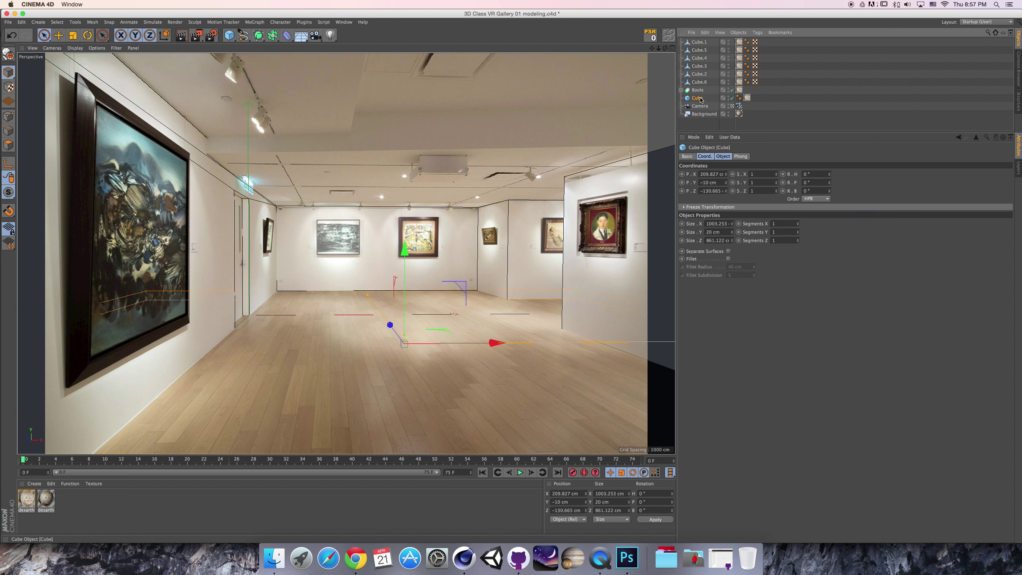
click(685, 91)
click(681, 90)
click(681, 91)
click(681, 90)
click(701, 99)
click(703, 106)
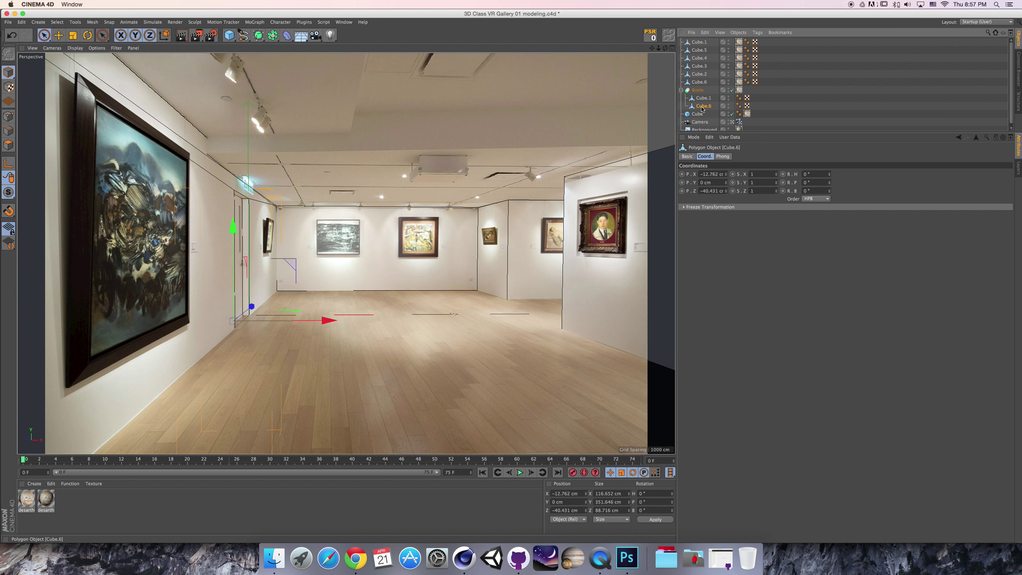
click(703, 98)
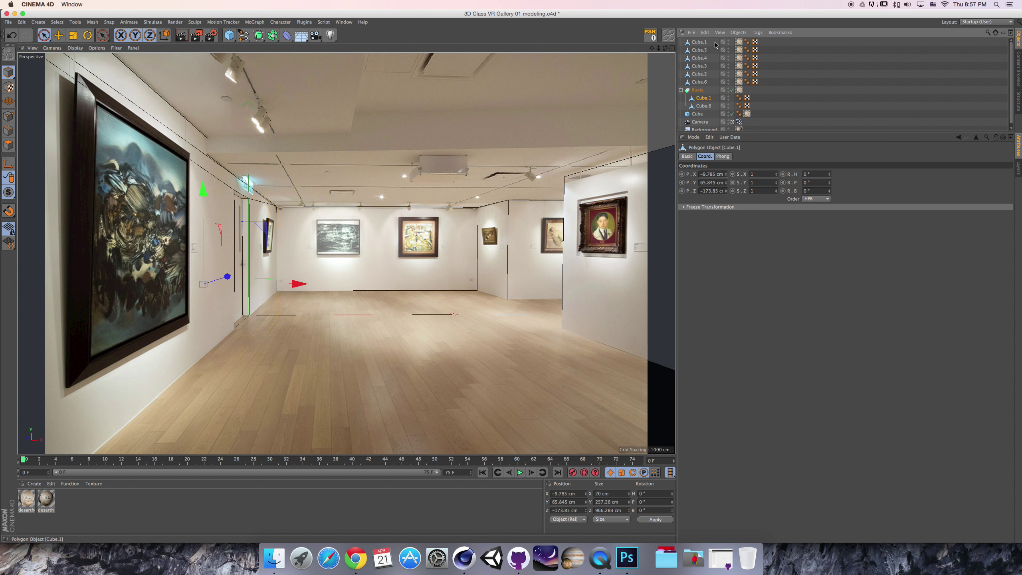
Select the six wall objects with the Boole's Cube.1 for rectangular point selection in the four-view layout.
shift+drag(715, 43, 687, 83)
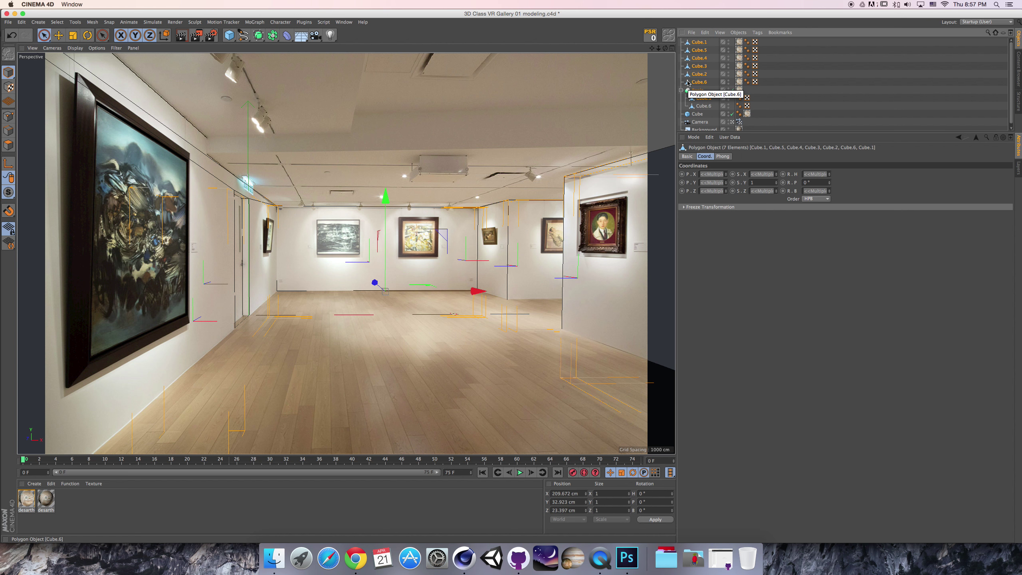
click(8, 116)
drag(40, 39, 60, 53)
middle_click(664, 56)
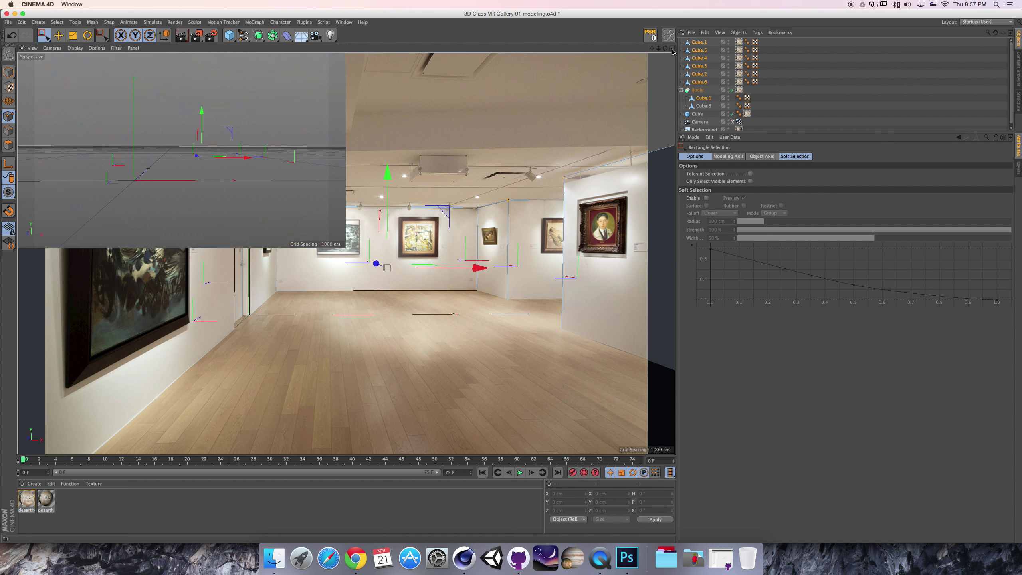
Try to raise the walls' top points in the Front view with the Boole's Cube.6 in the selection, and undo the last move.
drag(401, 311, 610, 336)
scroll(443, 319, up, 4)
drag(402, 318, 441, 332)
scroll(414, 323, up, 2)
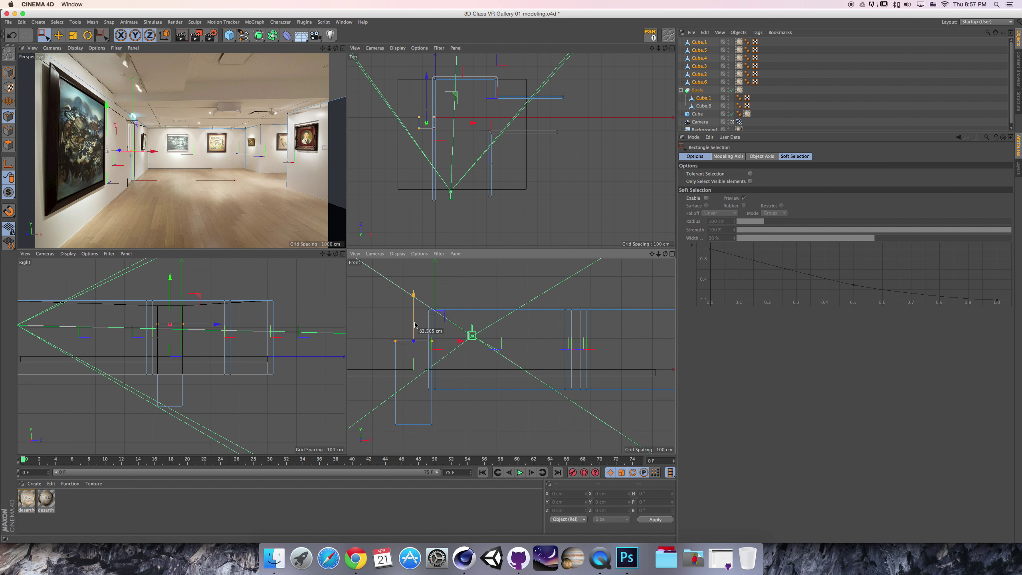
scroll(520, 313, down, 2)
alt+middle_drag(546, 352, 511, 355)
ctrl+click(703, 106)
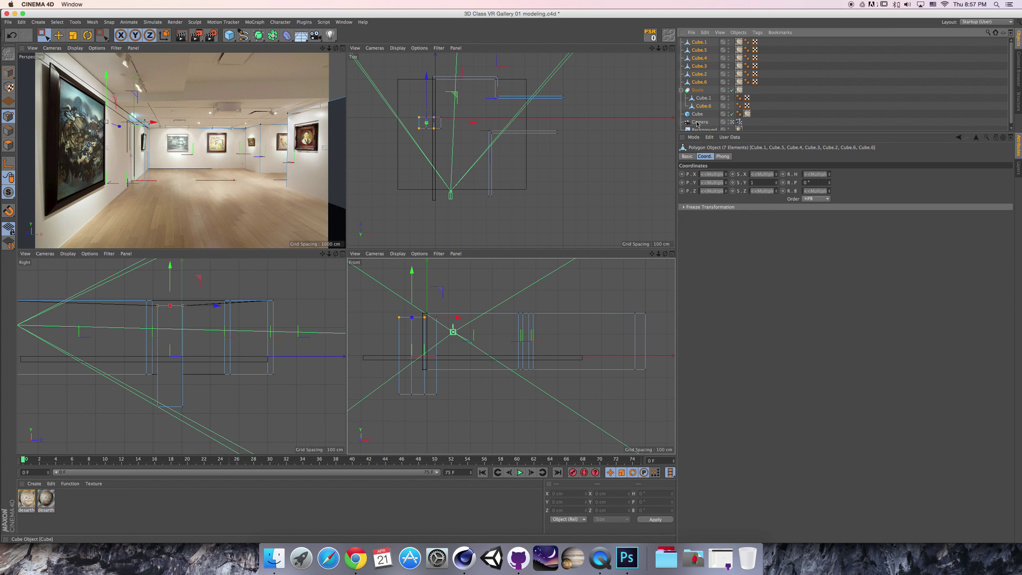
drag(645, 286, 662, 322)
scroll(542, 301, up, 1)
drag(533, 268, 534, 261)
key(super+z)
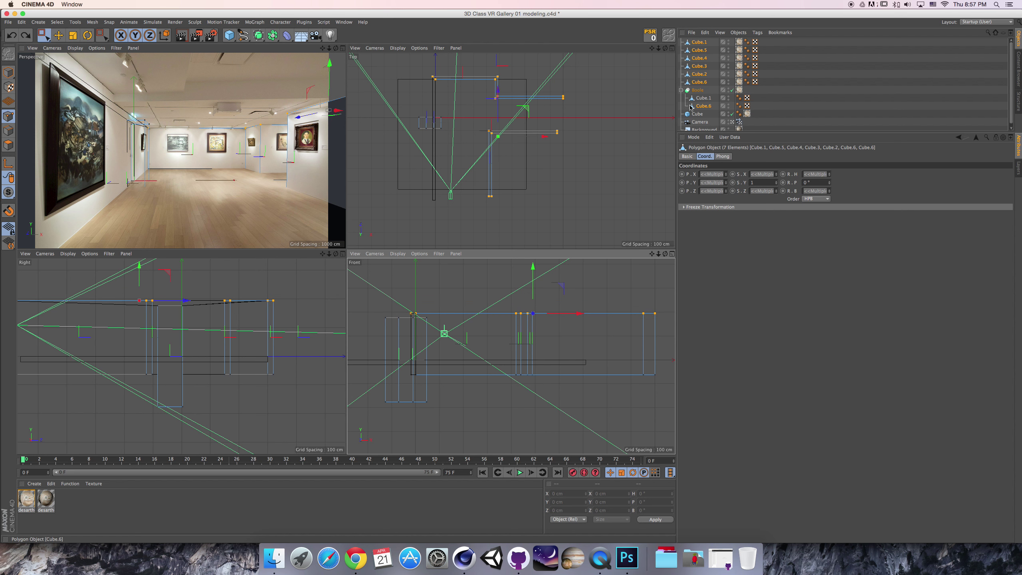
Select the Boole's Cube.1 and the six wall objects, and raise the walls' top points slightly along Y in the Front view.
click(703, 98)
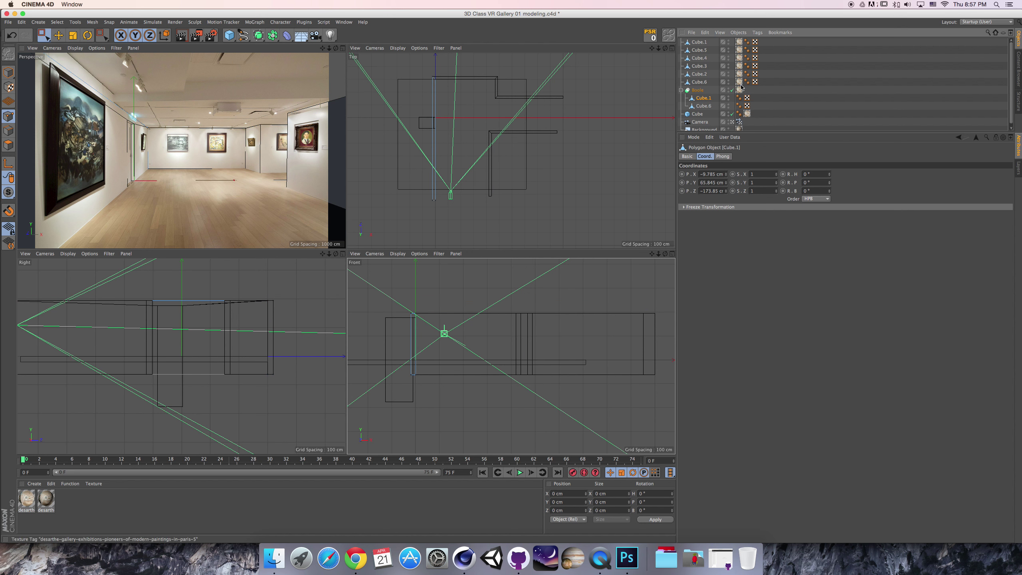
ctrl+click(704, 83)
ctrl+click(702, 74)
ctrl+click(702, 66)
ctrl+click(701, 58)
ctrl+click(701, 51)
ctrl+click(700, 43)
drag(654, 298, 371, 322)
drag(528, 288, 528, 275)
key(super+z)
shift+drag(661, 305, 636, 322)
drag(536, 288, 536, 284)
Enable Hide new edges on the Boole doorway wall.
click(704, 90)
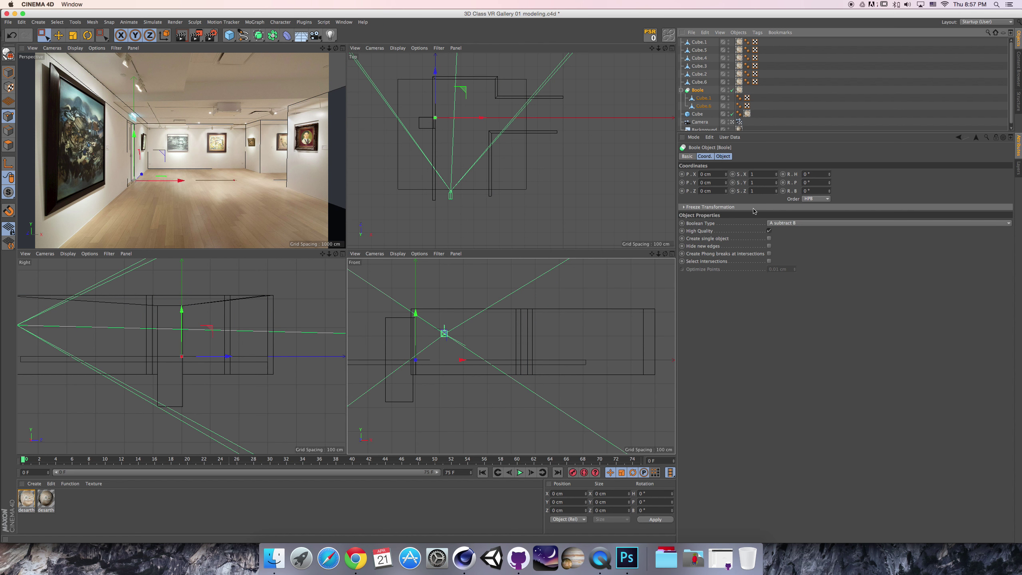
click(770, 246)
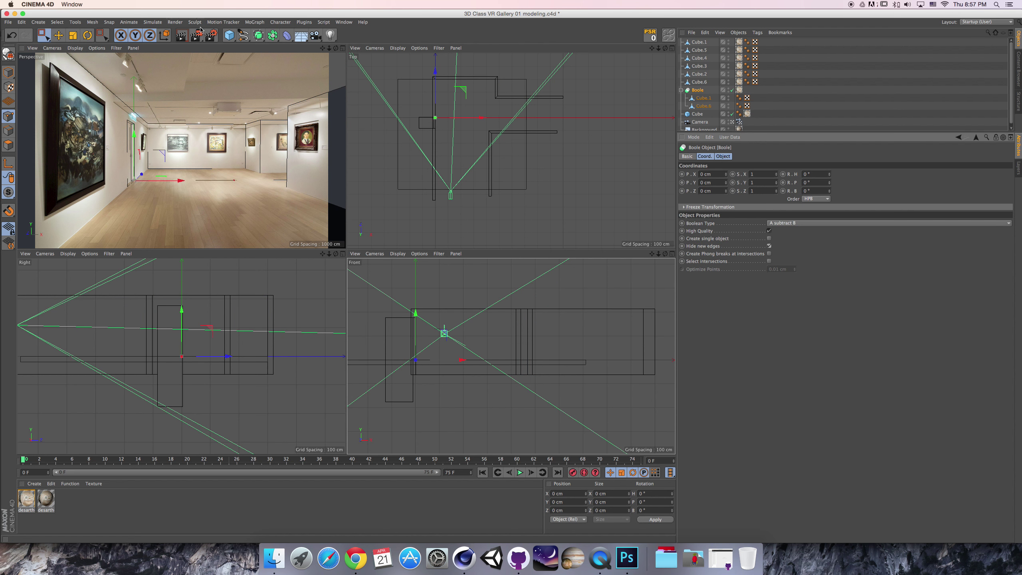
click(231, 39)
click(232, 39)
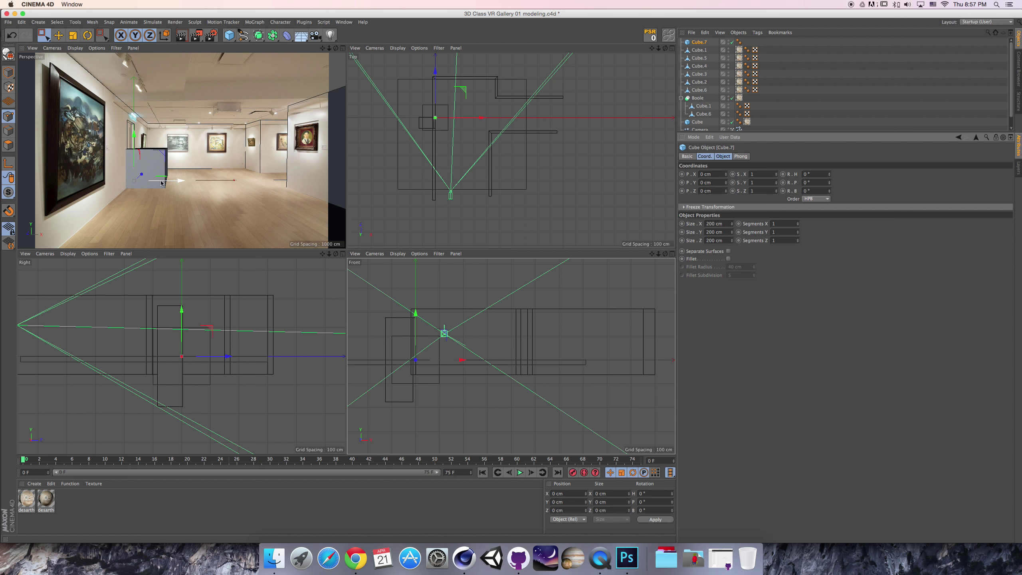
drag(161, 181, 228, 184)
drag(43, 36, 60, 46)
click(5, 71)
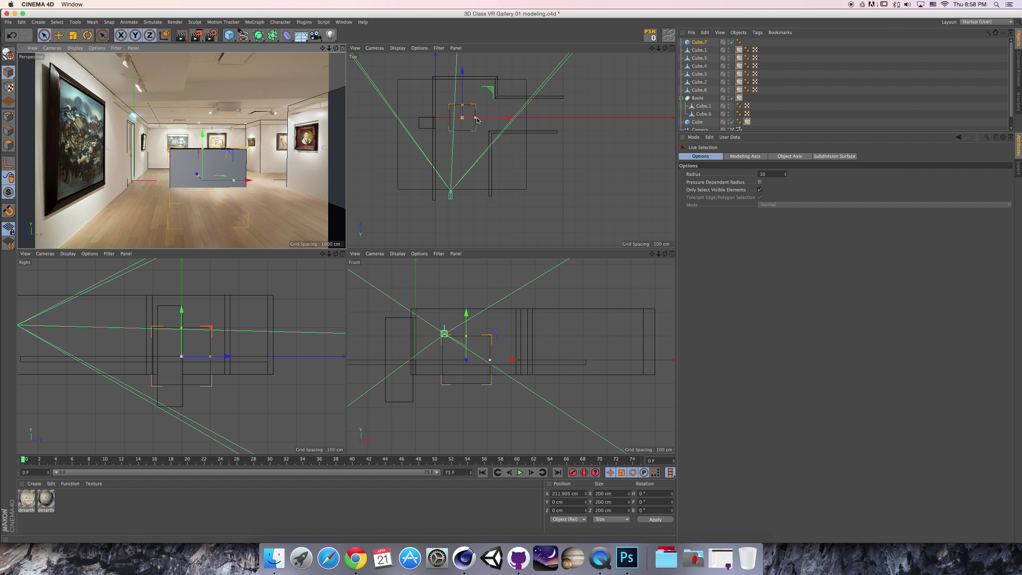
alt+middle_drag(556, 70, 562, 91)
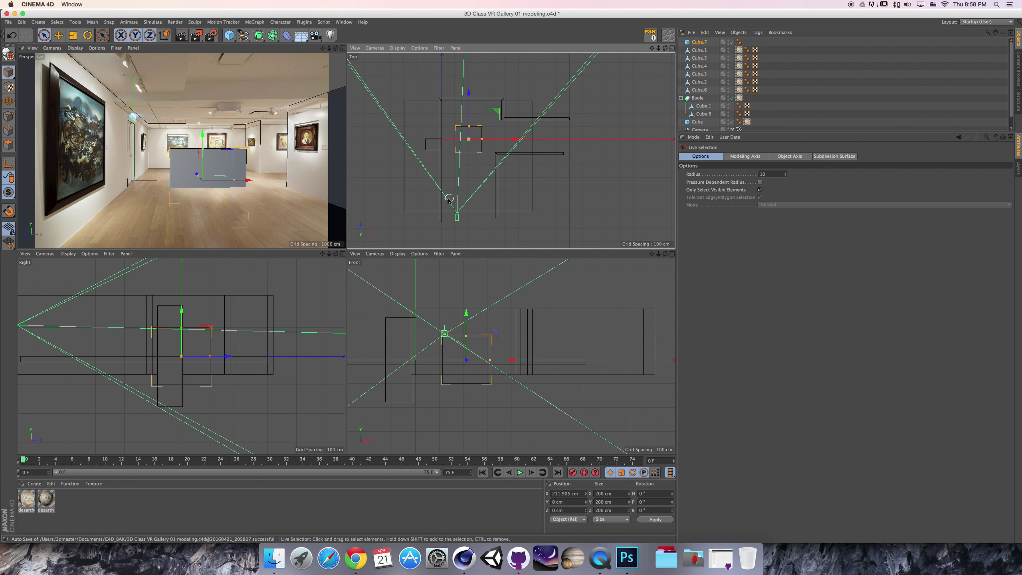
click(413, 210)
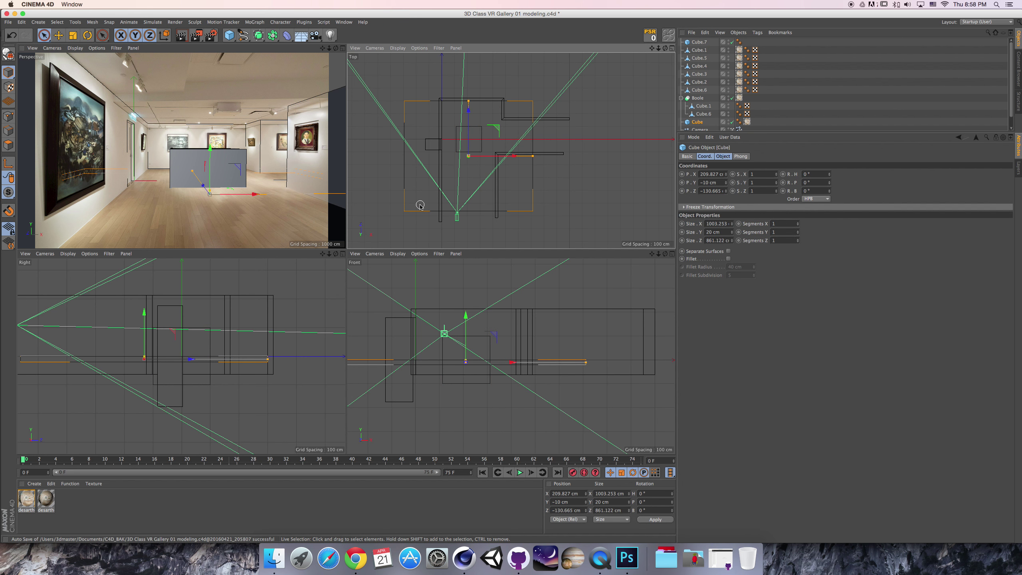
click(693, 43)
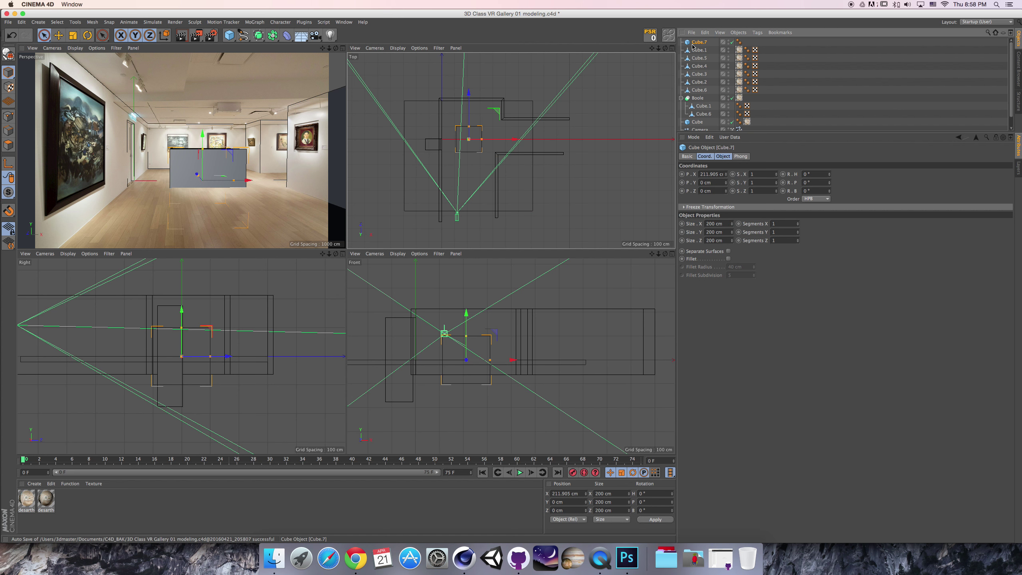
key(Delete)
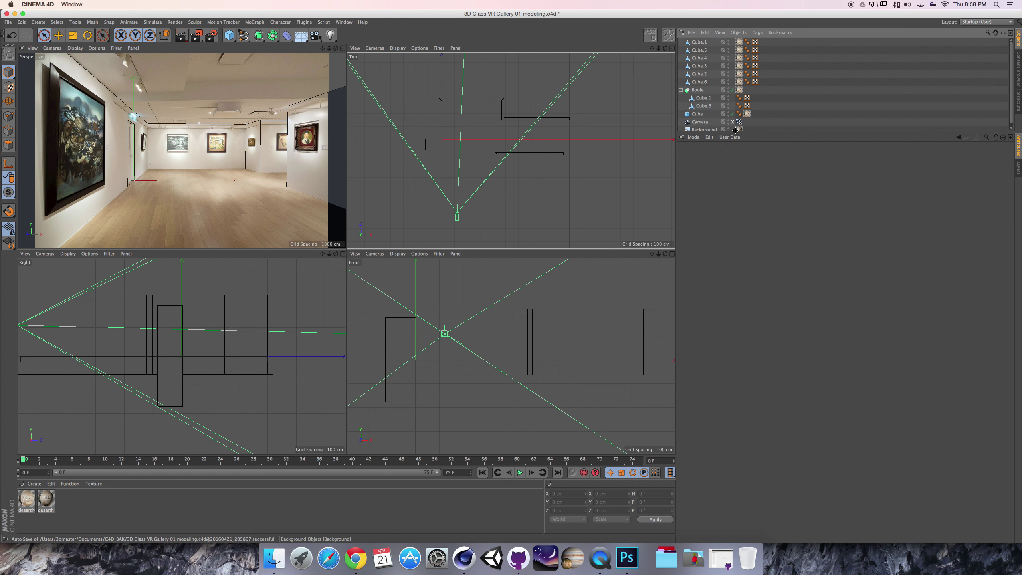
Disable the original floor Cube and show the Top view full size.
drag(740, 133, 740, 196)
click(732, 114)
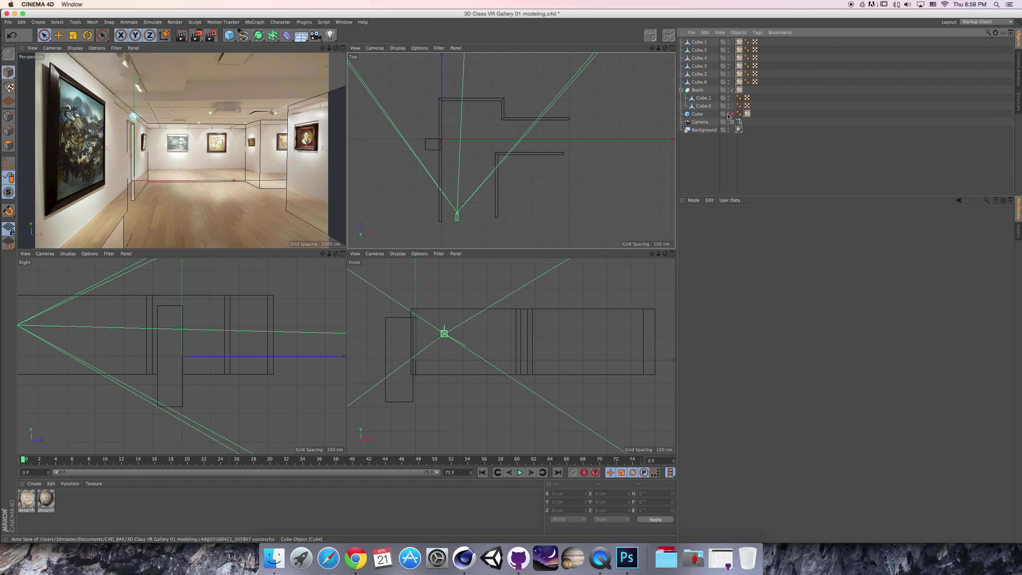
click(671, 48)
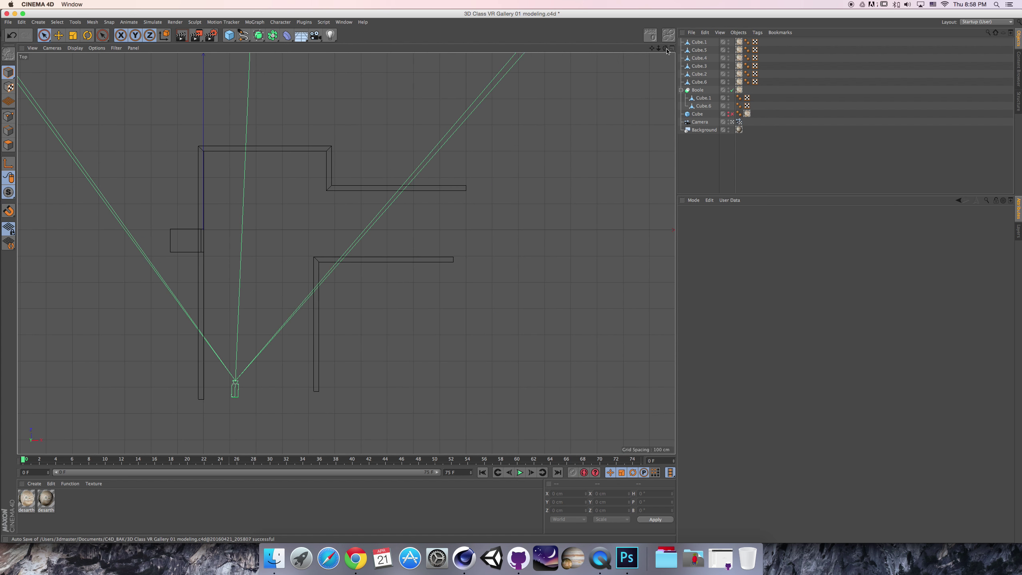
alt+middle_drag(208, 171, 239, 181)
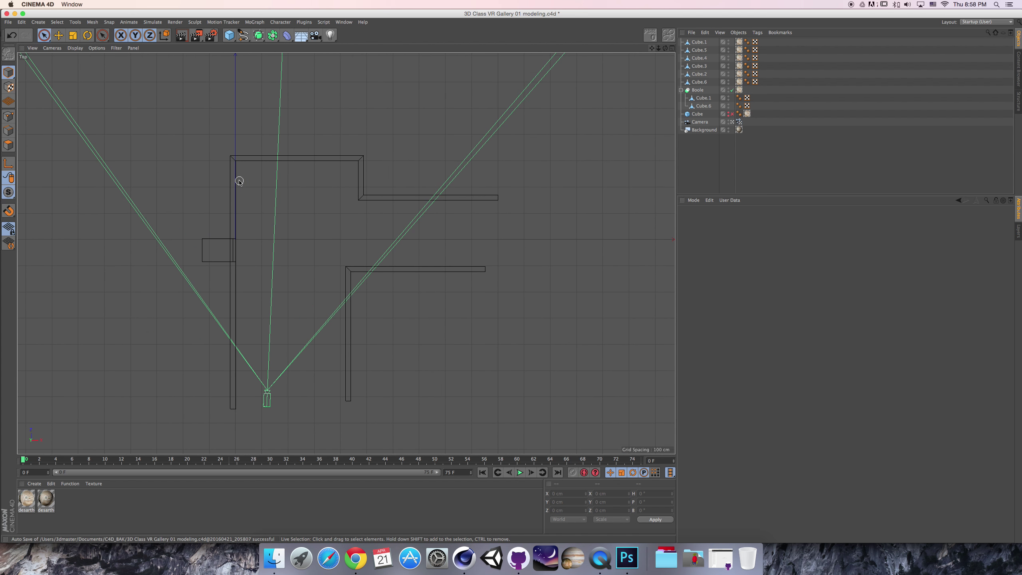
Select the camera-side end points of Cube.2 and the Boole wall together and scale them flat along Z to align both ends.
click(475, 265)
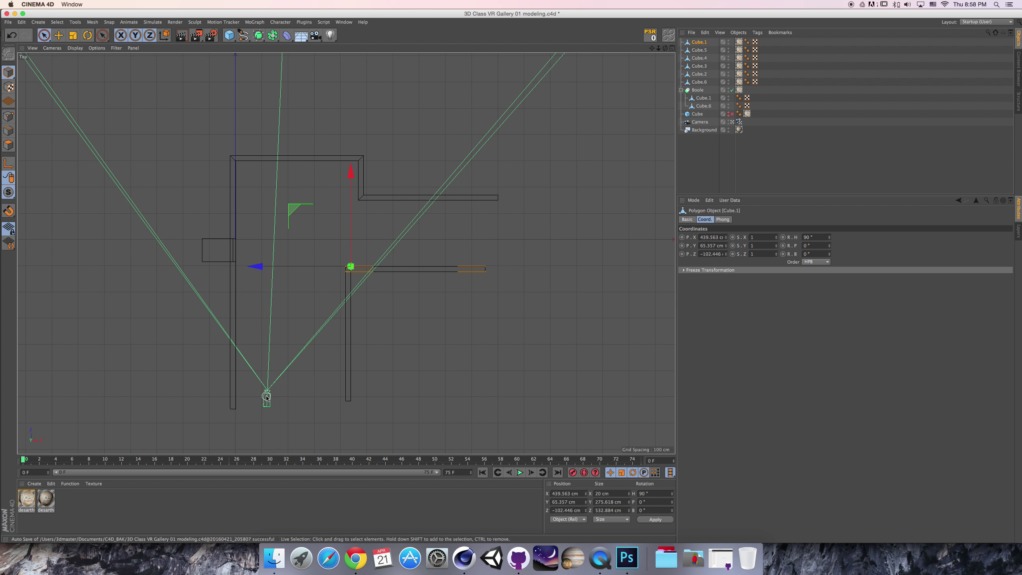
click(347, 383)
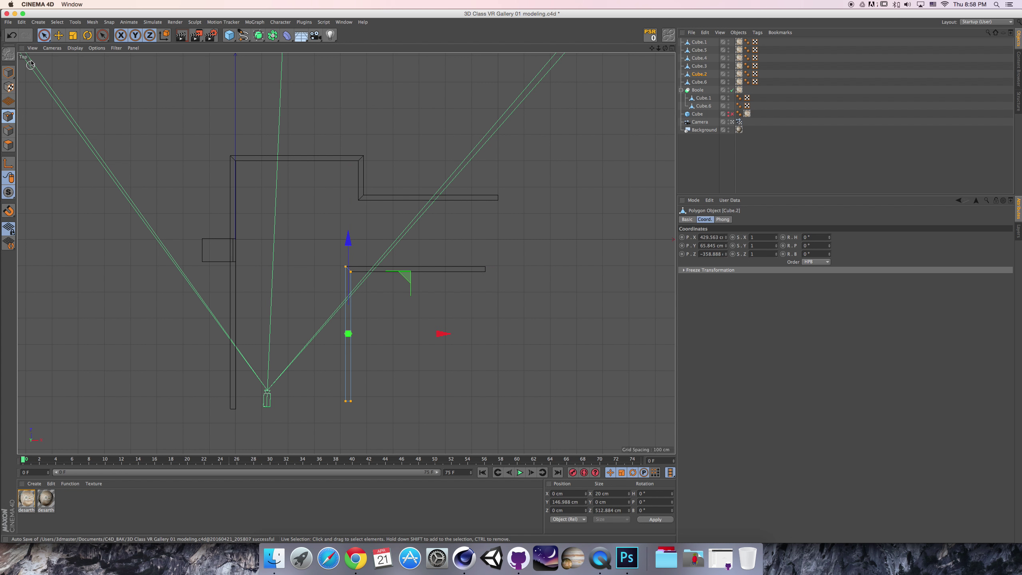
click(42, 39)
click(80, 62)
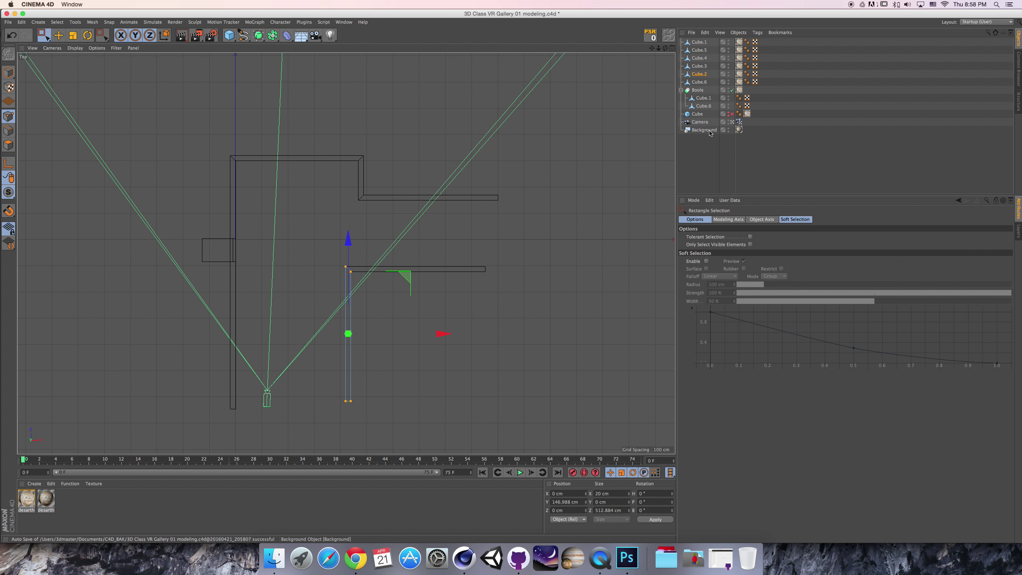
ctrl+click(704, 99)
drag(382, 385, 205, 440)
key(t)
drag(288, 315, 289, 405)
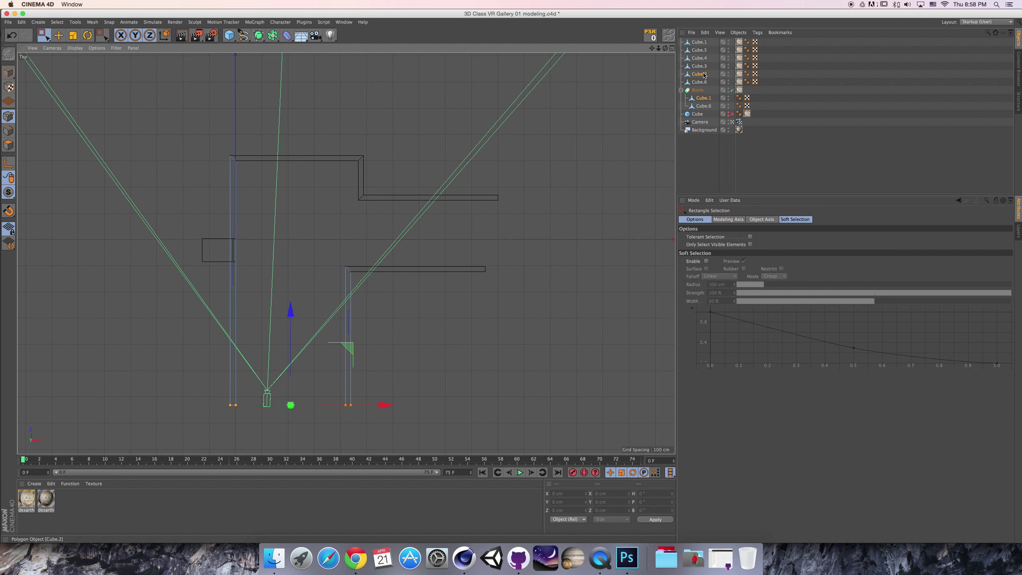
Select the outer end points of the two side-passage walls Cube.1 and Cube.5 and scale them flat along X to align both ends.
click(700, 50)
click(704, 42)
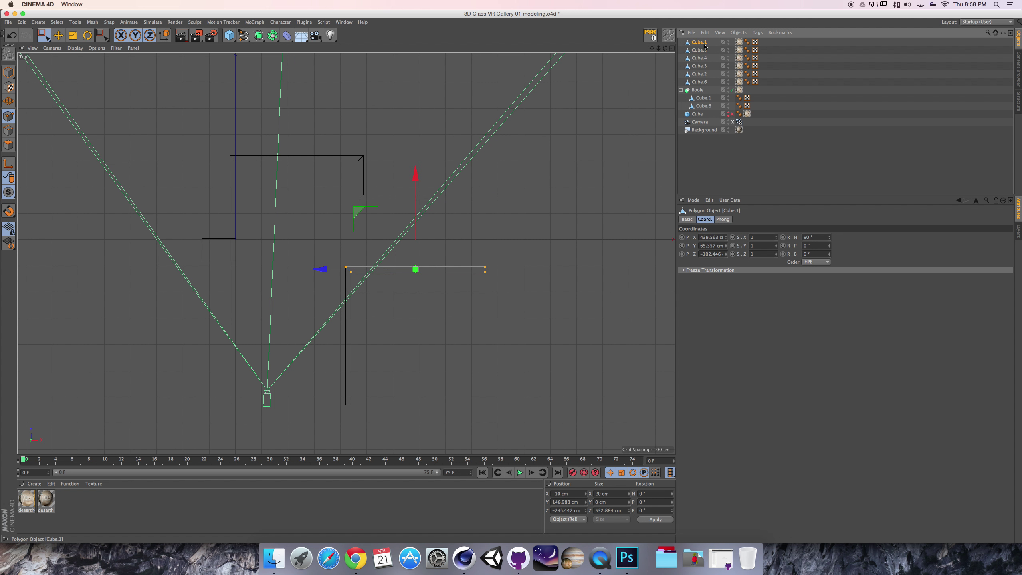
shift+click(707, 49)
drag(549, 174, 449, 318)
key(t)
drag(588, 235, 489, 232)
key(0)
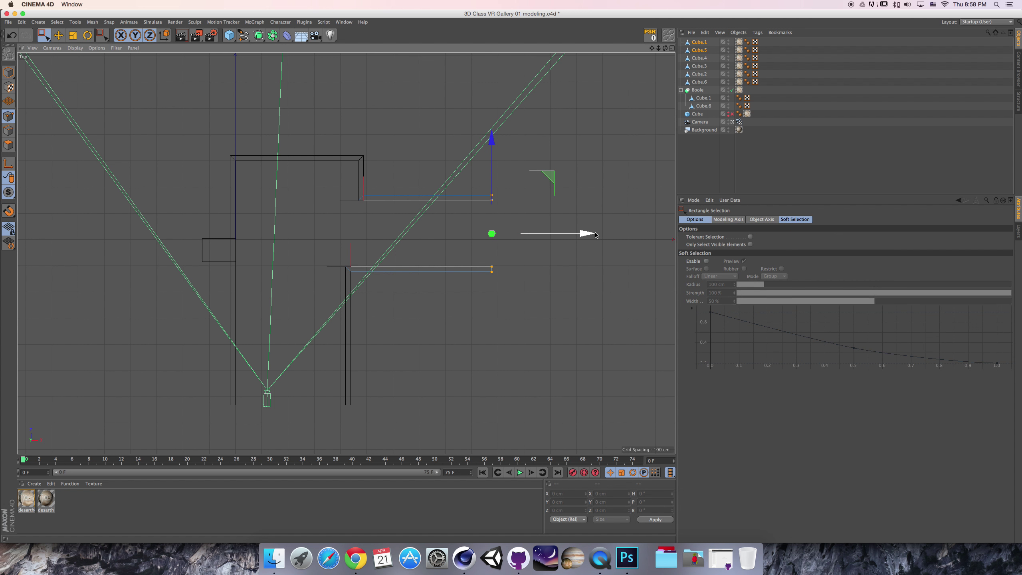
Trace the outer outline of the walls in the Top view with a closed Linear spline snapped to the wall corners.
drag(46, 37, 61, 46)
click(9, 73)
mouse_move(244, 35)
mouse_down()
mouse_move(282, 47)
mouse_move(278, 61)
mouse_up()
click(232, 156)
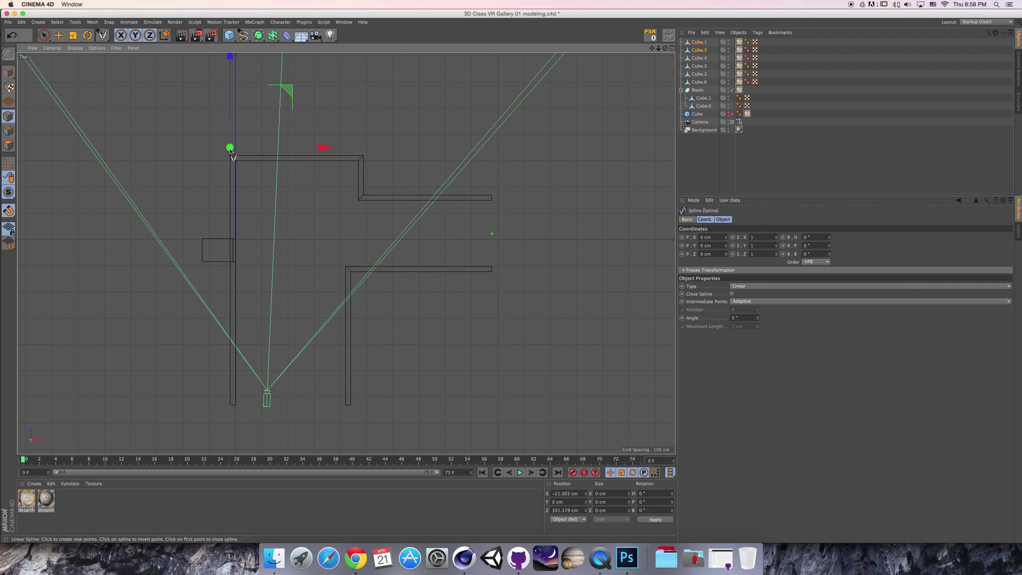
click(363, 156)
click(363, 197)
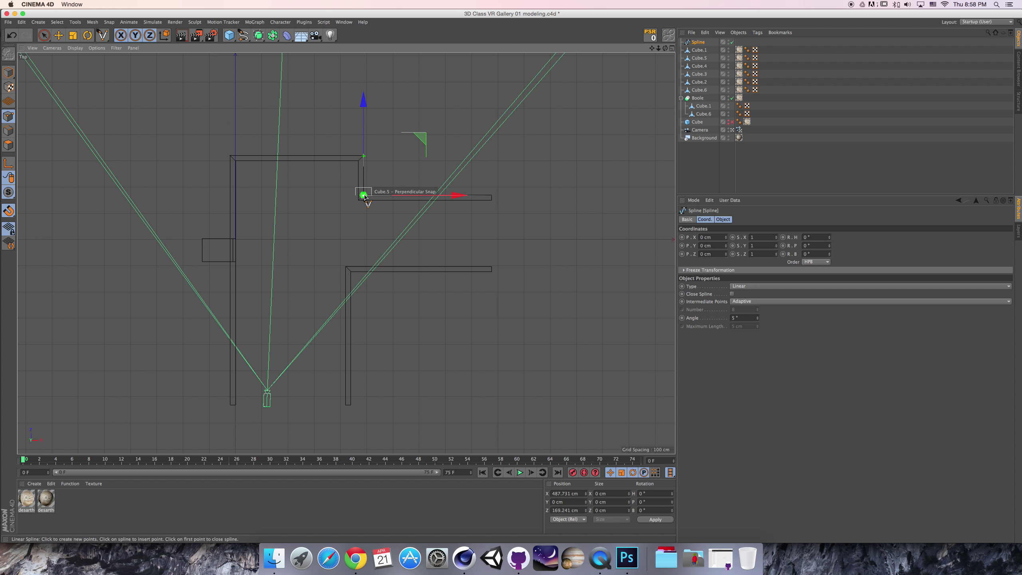
click(492, 196)
click(492, 272)
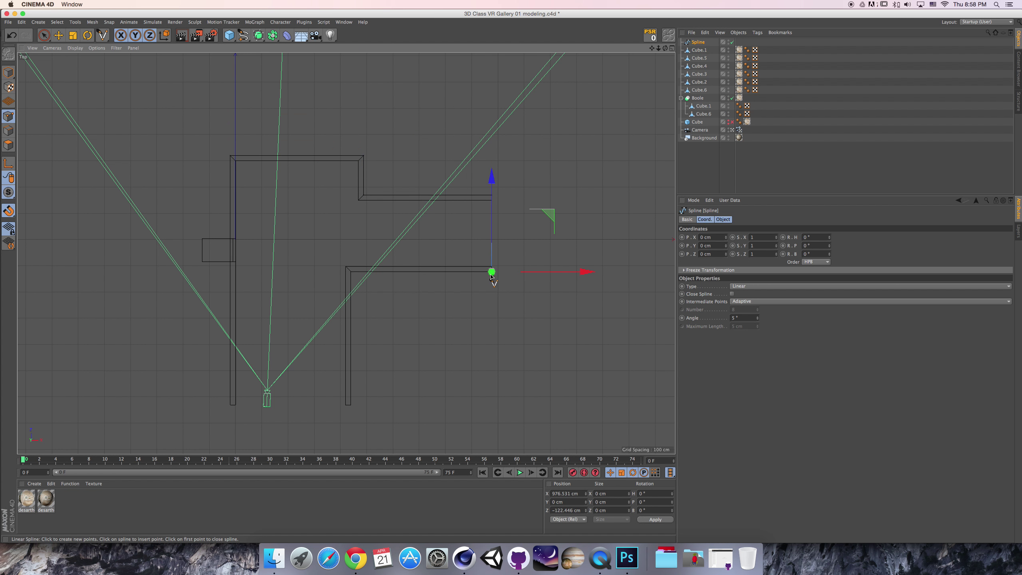
click(351, 272)
click(351, 405)
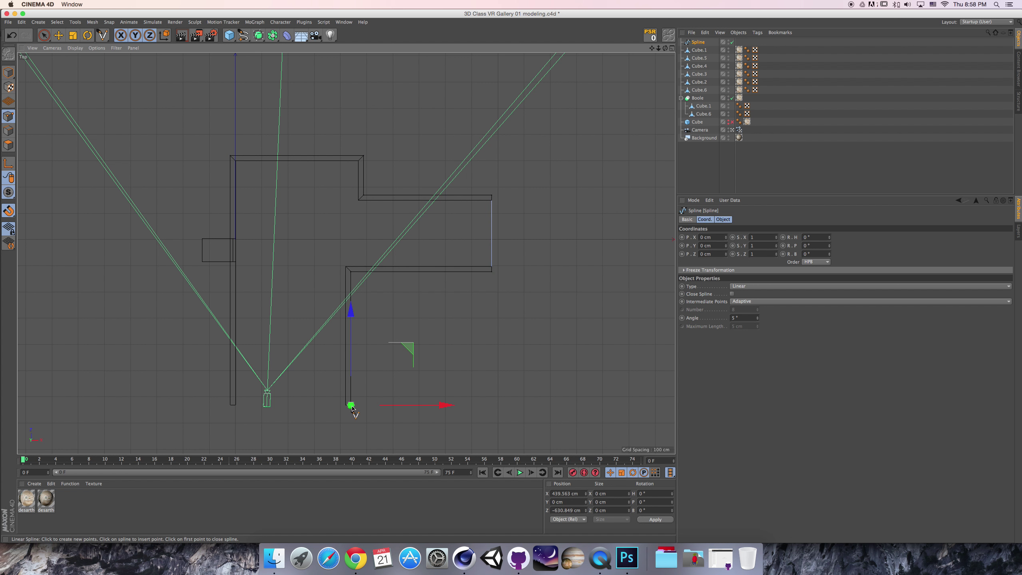
click(231, 405)
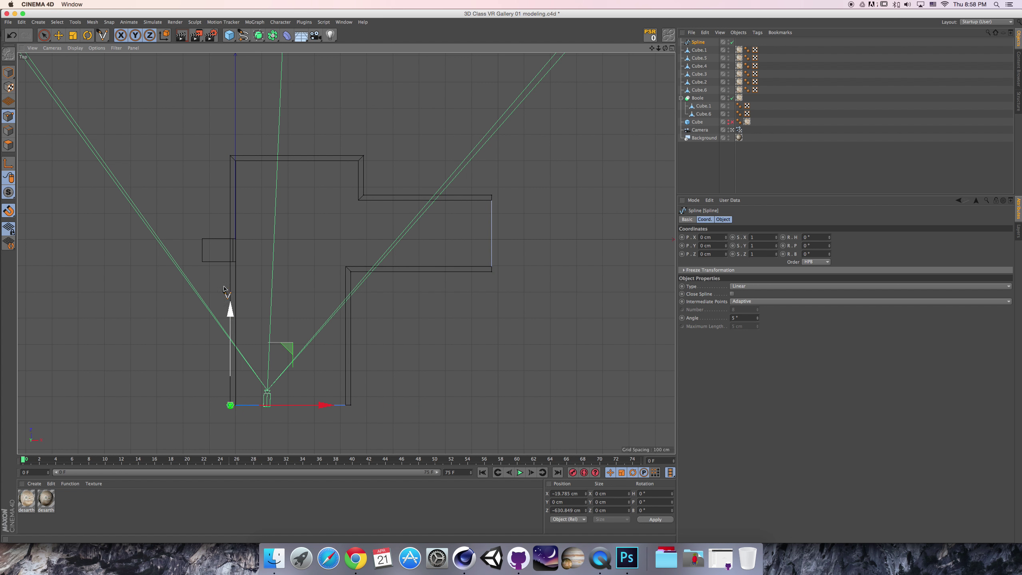
click(231, 157)
key(space)
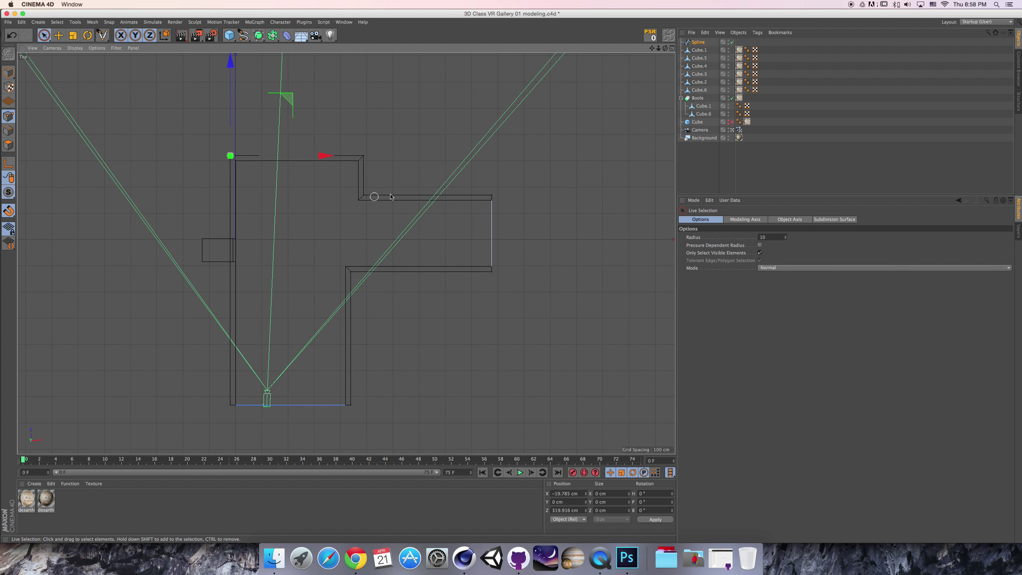
Select all spline points and lower them along Y to the bottom edge of the walls in the Front view.
click(672, 49)
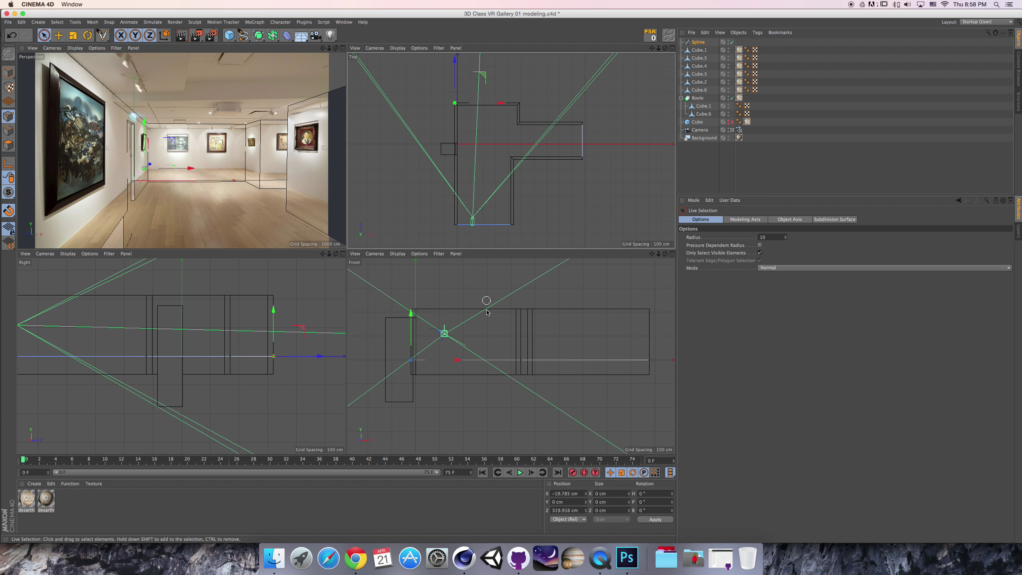
click(672, 254)
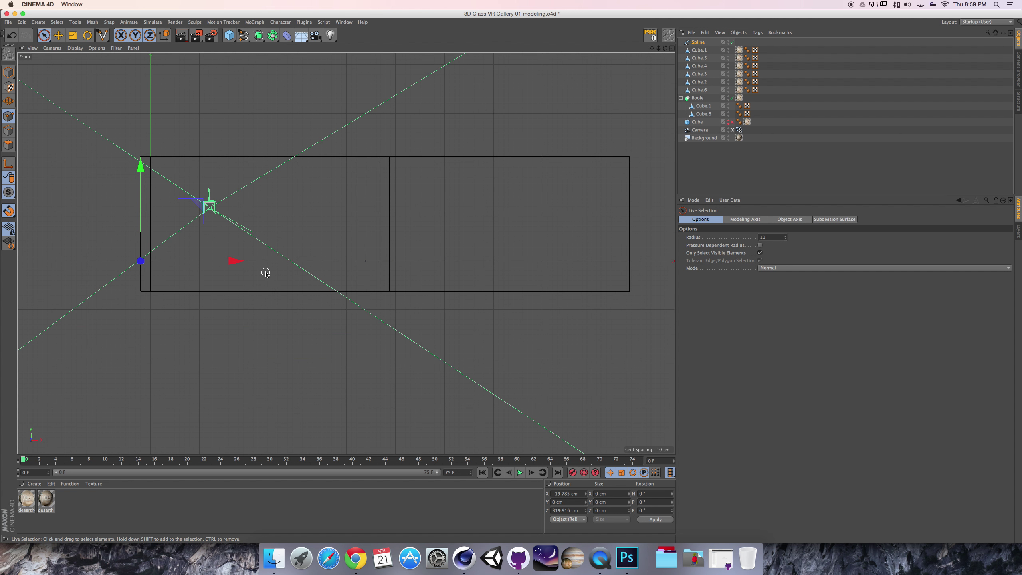
key(super+a)
drag(387, 196, 404, 234)
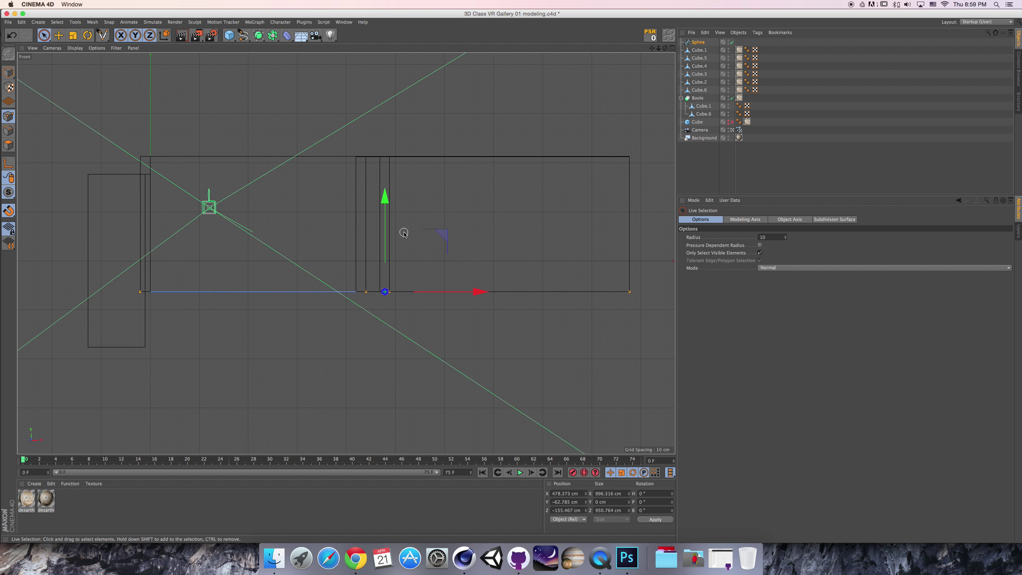
Create an Extrude with the outline spline as its child and set its movement to 0, -20 and 0 cm.
drag(260, 37, 351, 47)
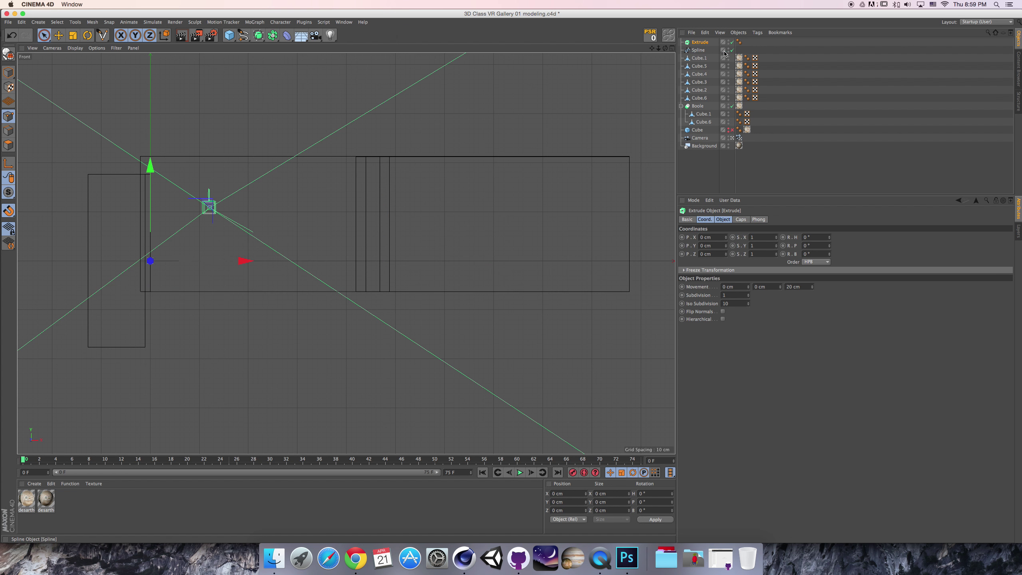
drag(701, 50, 704, 43)
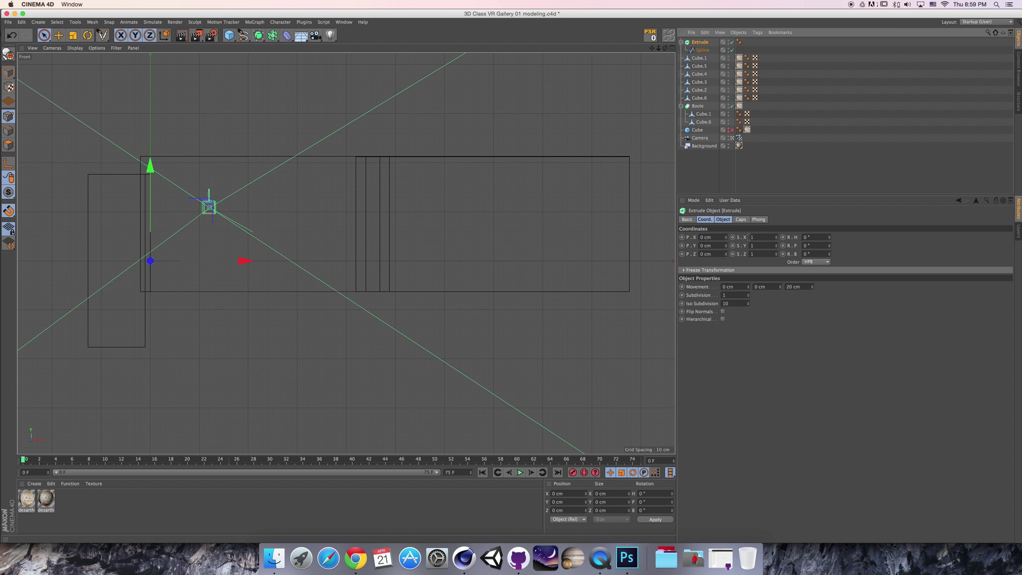
drag(768, 287, 723, 287)
key(Tab)
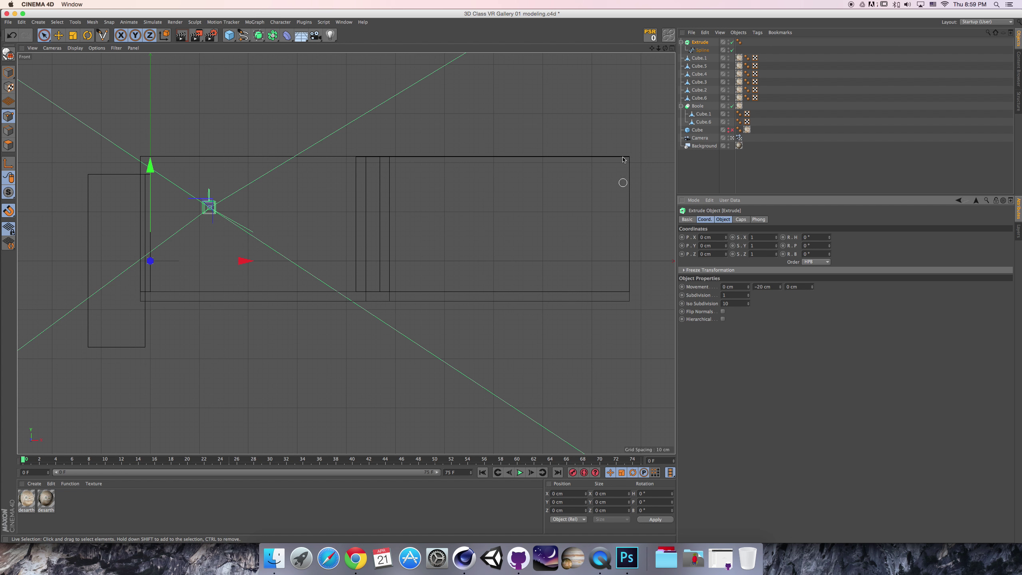
click(672, 48)
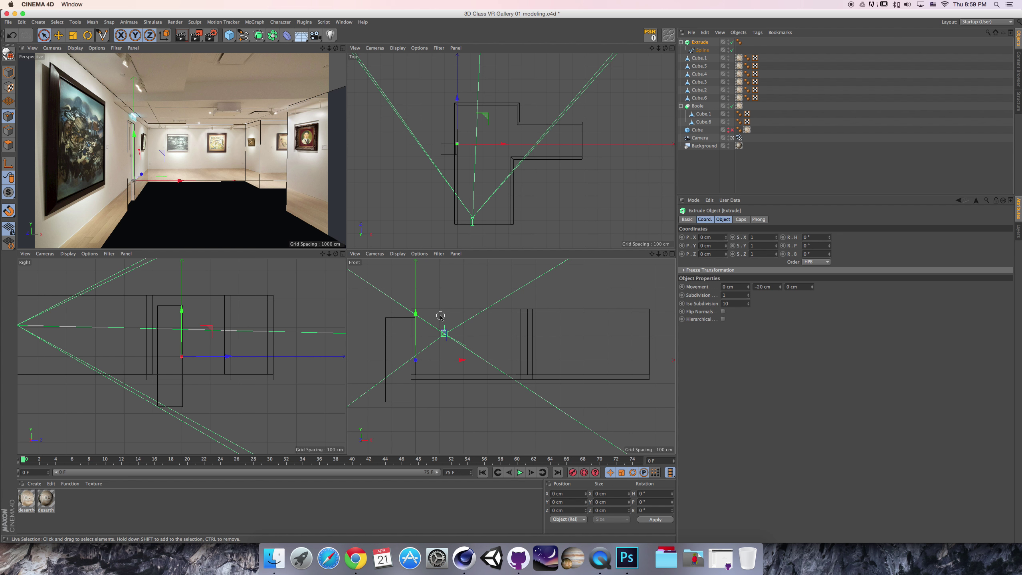
Raise the spline points of the extruded floor along Y and set their Y position to 0 cm.
click(701, 50)
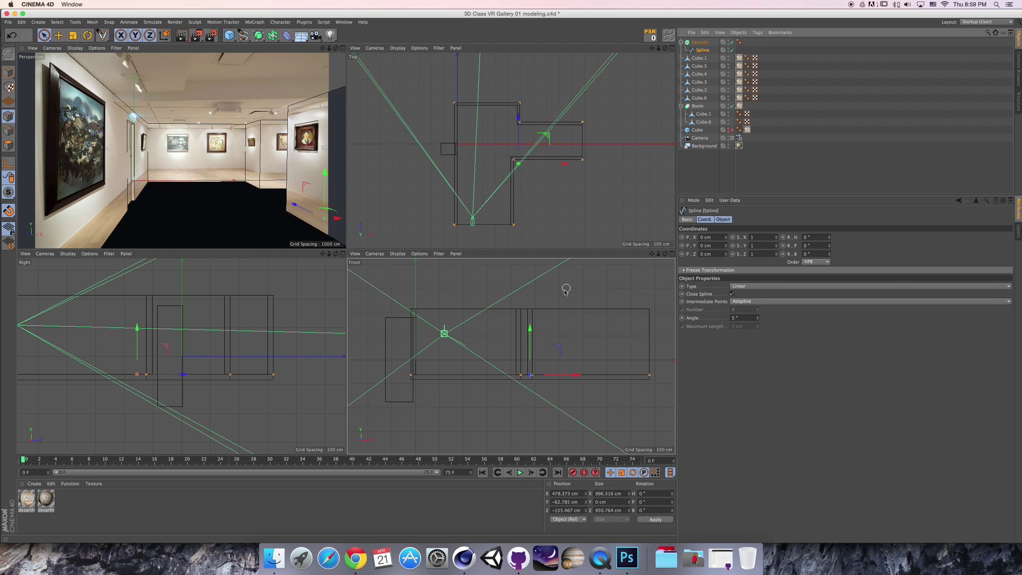
click(534, 317)
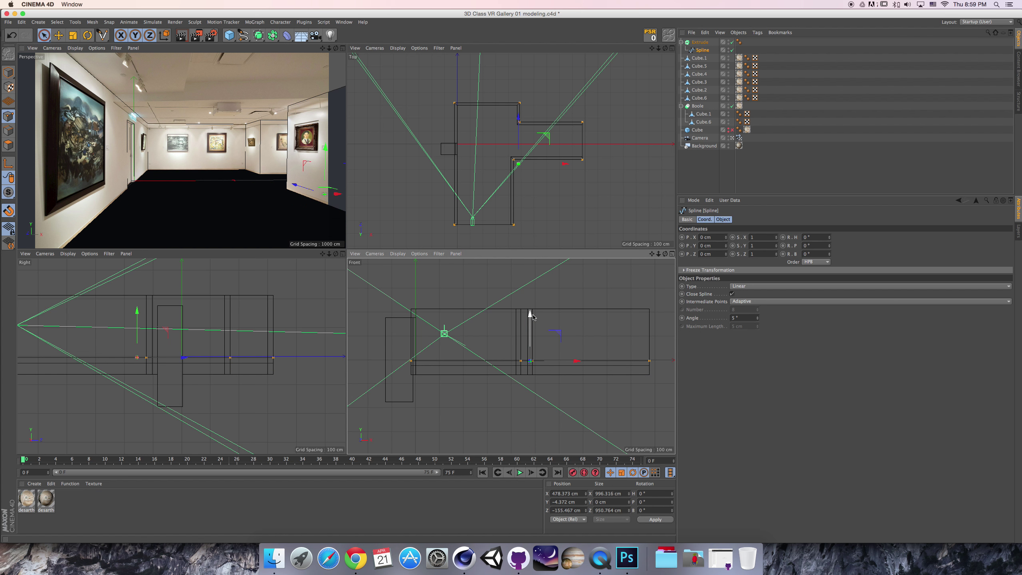
key(o)
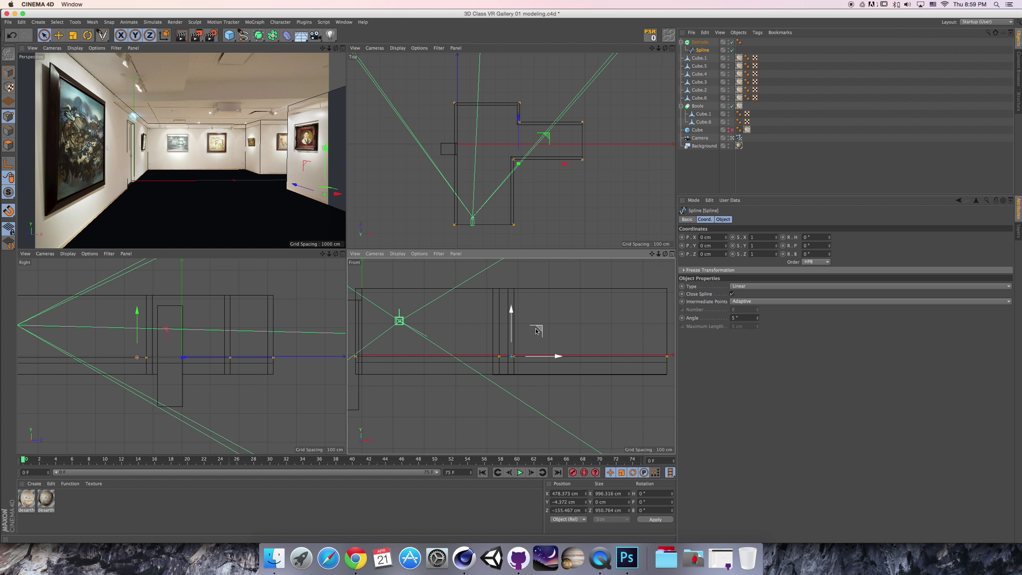
double_click(580, 502)
text(0)
key(Return)
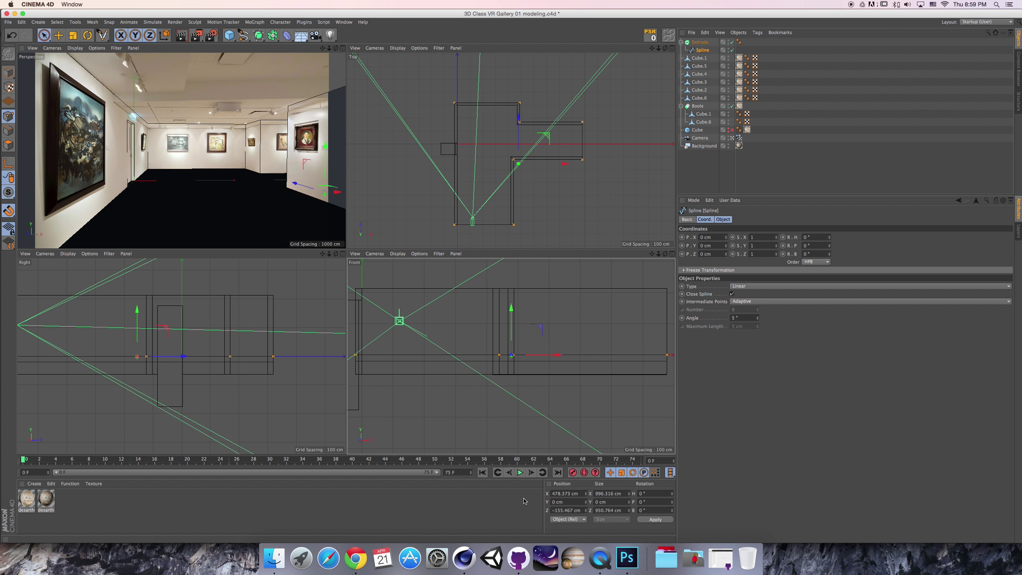
Return to Model mode with snapping off and move the floor Cube's camera-mapped texture tag onto the Extrude.
click(9, 73)
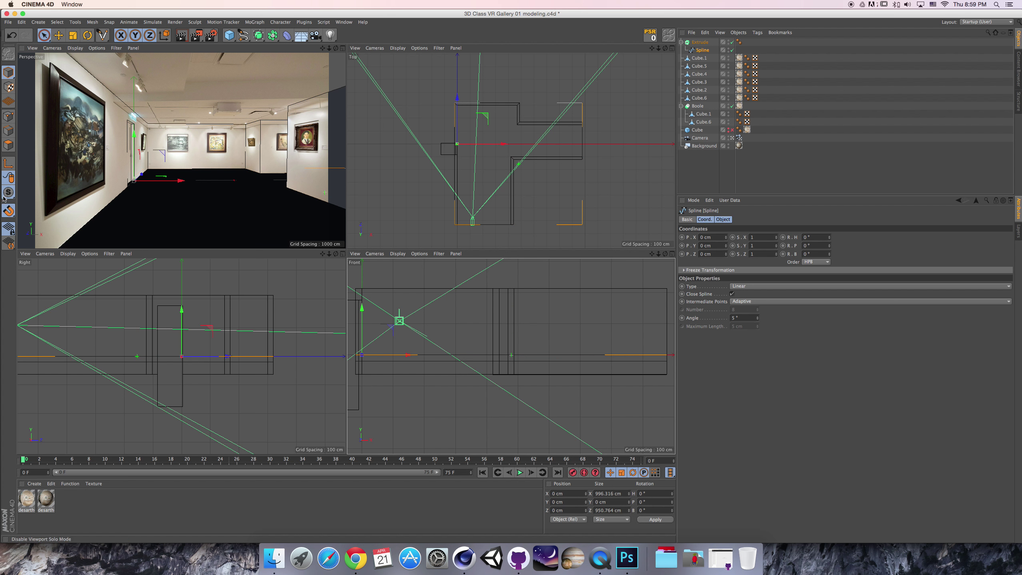
click(5, 212)
click(772, 67)
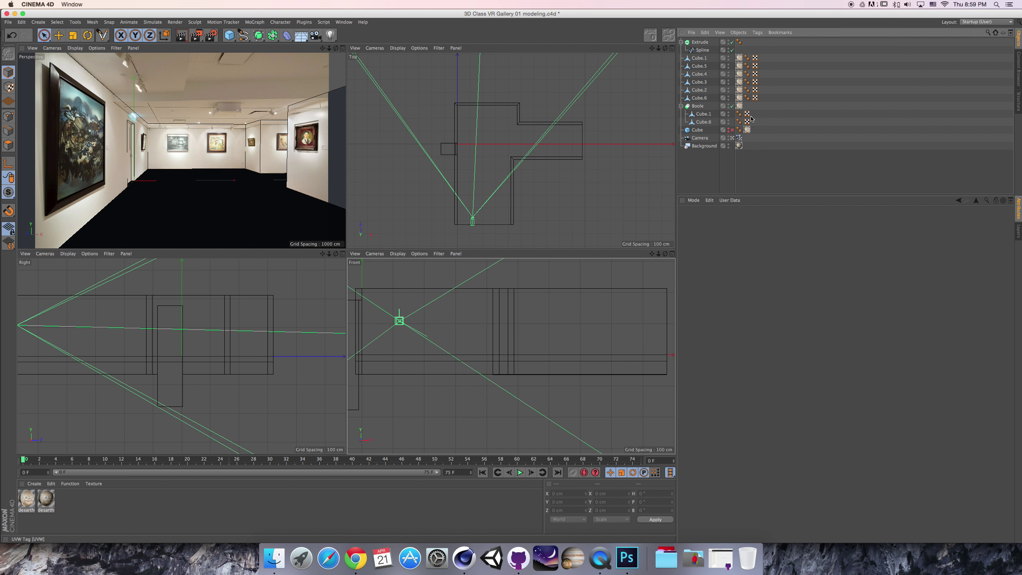
drag(755, 46, 749, 42)
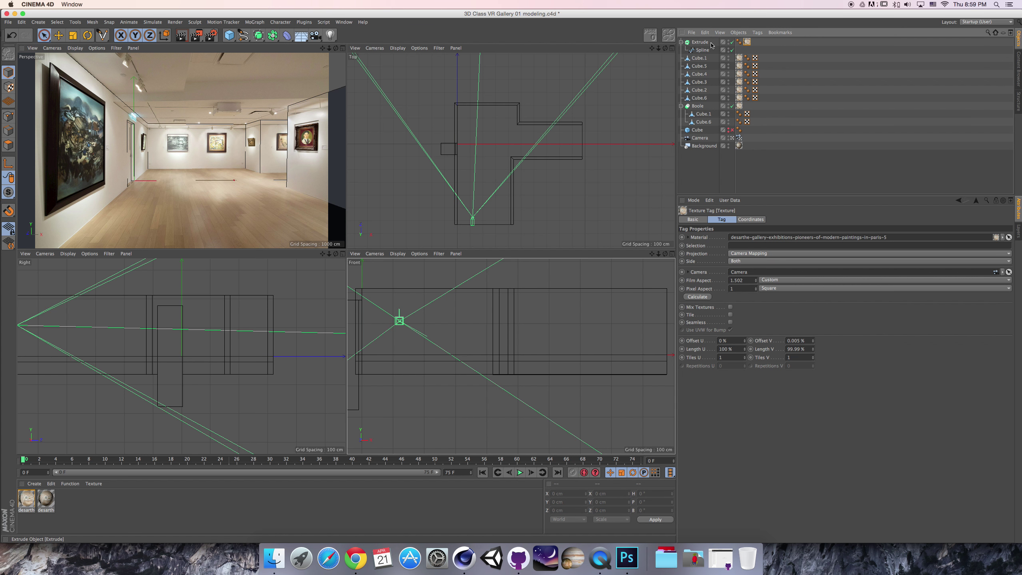
Delete the old floor Cube that the extruded outline replaces.
click(681, 42)
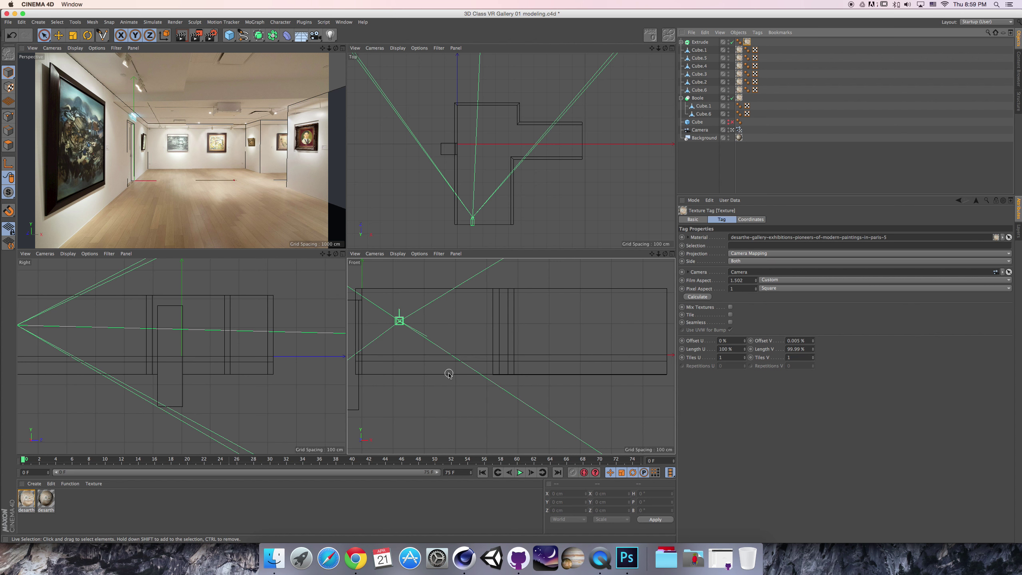
click(540, 374)
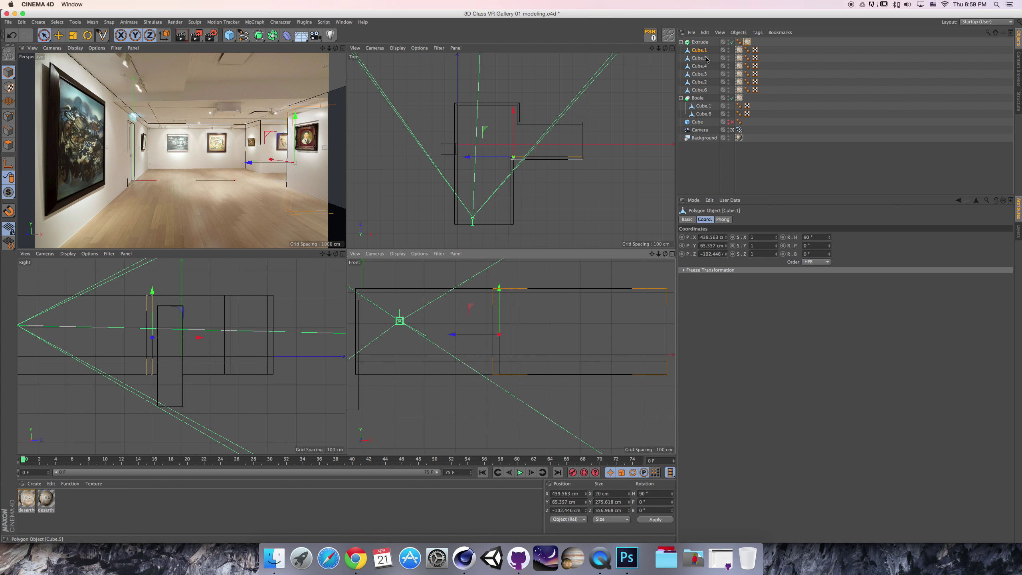
shift+click(700, 90)
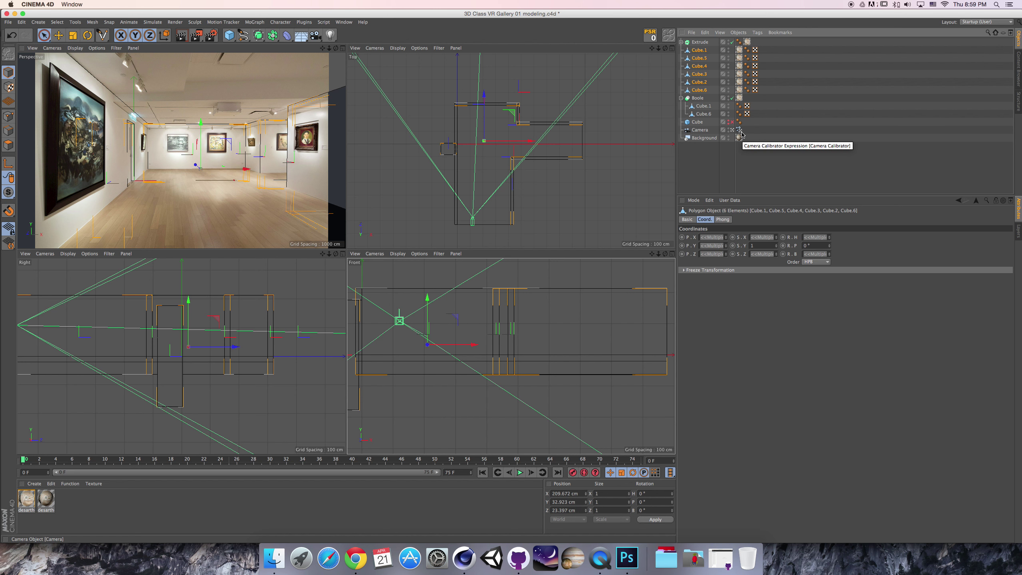
click(695, 123)
key(Delete)
Select all the wall cubes together with the Cube.1 wall inside the Boole.
click(700, 106)
super+click(700, 91)
super+click(699, 82)
ctrl+click(699, 74)
ctrl+click(700, 65)
ctrl+click(700, 58)
ctrl+click(704, 51)
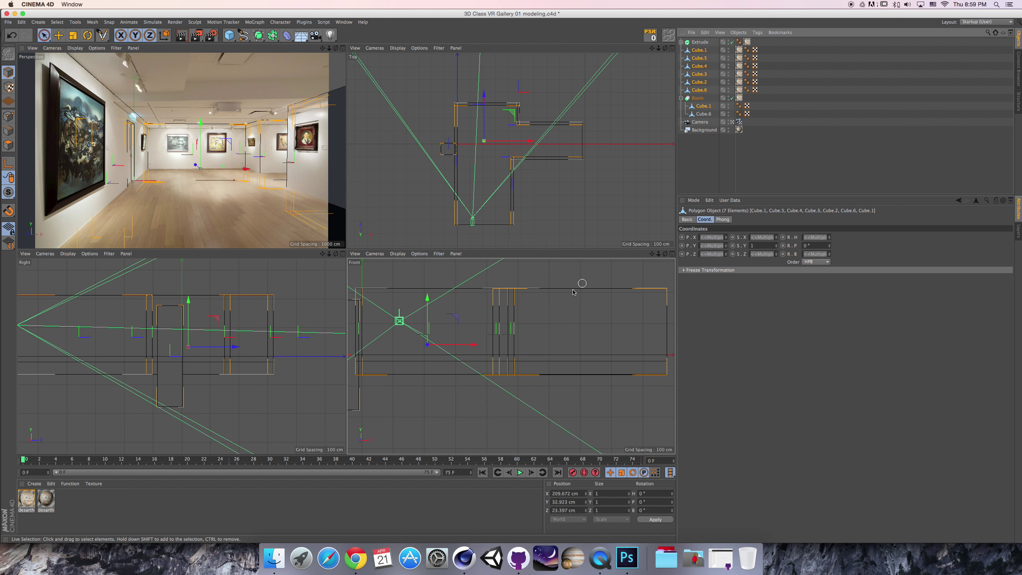
In Points mode, rectangle-select the bottom points of all selected walls in the Front view, and return to Model mode with Live Selection.
click(8, 116)
drag(47, 37, 61, 60)
right_click(560, 427)
click(483, 397)
right_click(512, 368)
click(495, 374)
scroll(529, 356, down, 4)
drag(394, 361, 678, 379)
key(t)
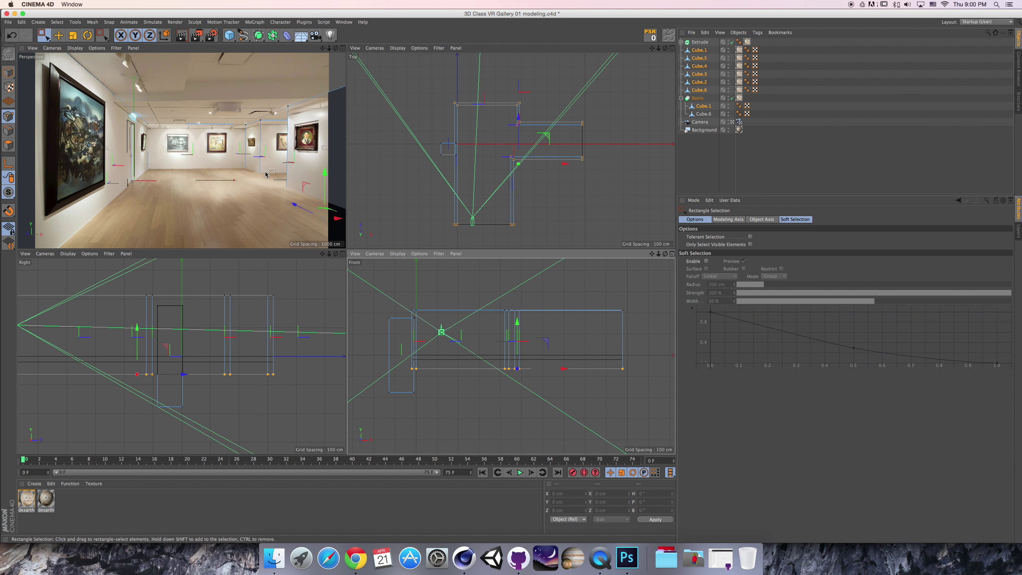
drag(44, 35, 60, 41)
click(8, 73)
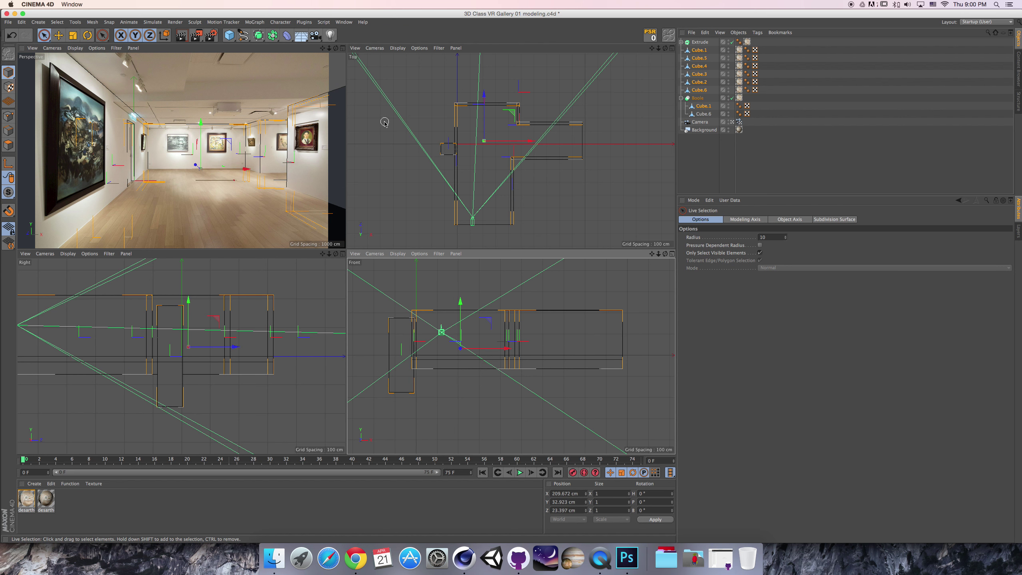
Duplicate the floor Extrude upward as a ceiling and raise the copy to about Y 228 cm.
click(817, 110)
click(700, 42)
ctrl+drag(419, 317, 430, 276)
middle_click(337, 70)
key(n)
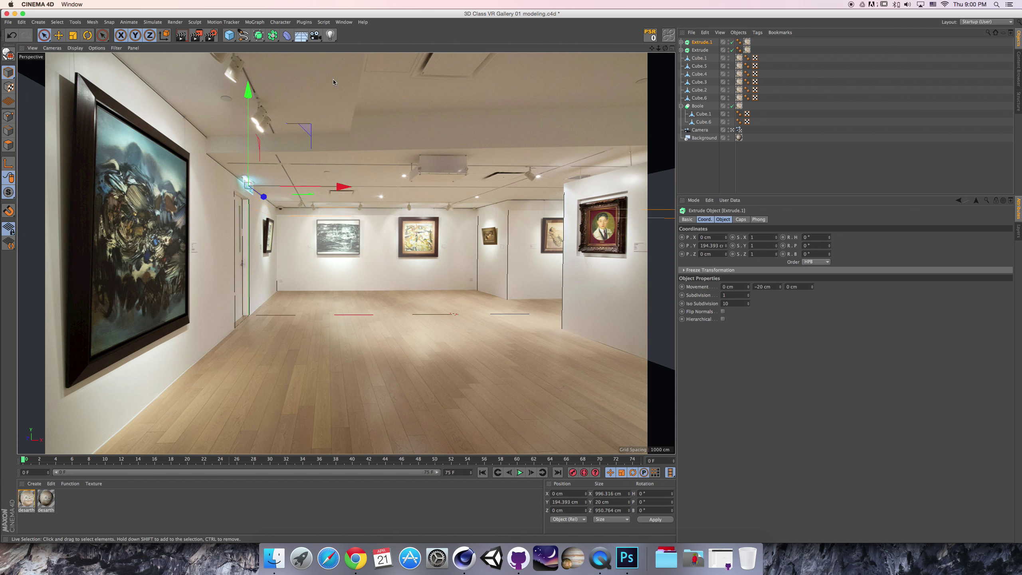
key(b)
drag(251, 136, 276, 116)
drag(677, 50, 769, 66)
key(F5)
scroll(515, 314, up, 10)
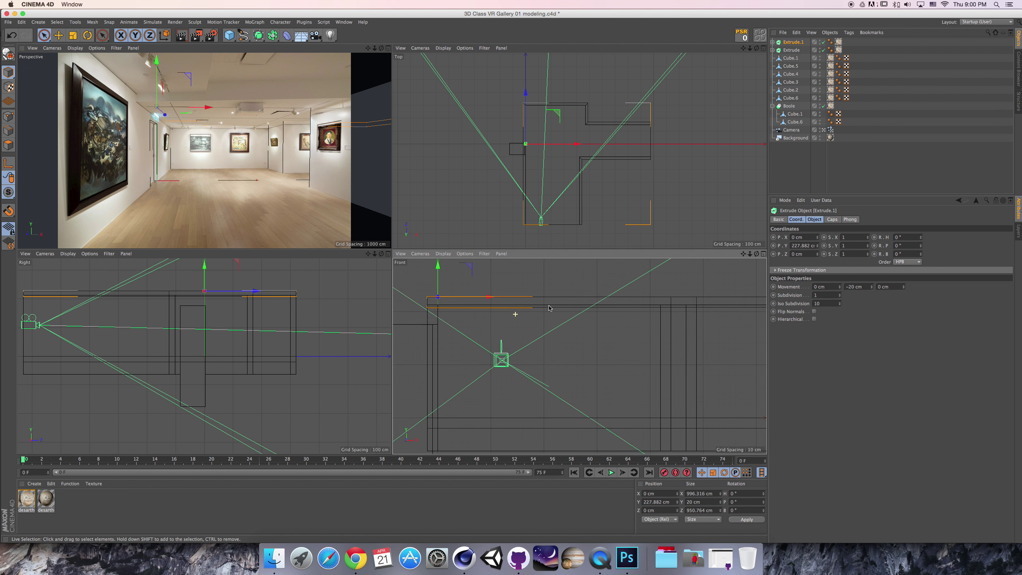
Set the ceiling Extrude's Y movement to 20 cm.
click(775, 42)
click(785, 43)
click(772, 42)
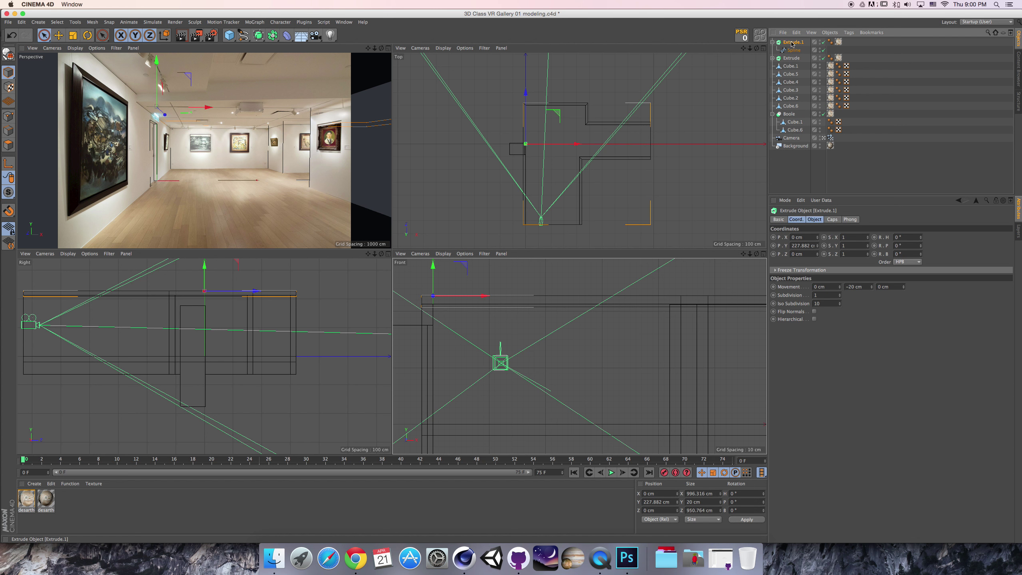
click(863, 287)
text(20)
key(Return)
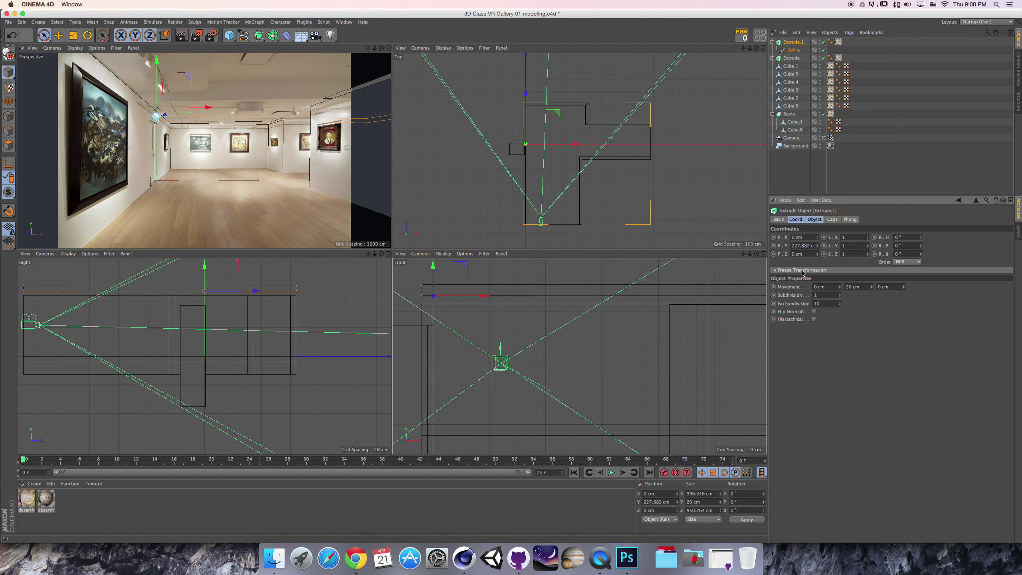
Lower the ceiling Extrude onto the top edge of the walls with snapping in the Front view, at about Y 213 cm.
drag(746, 253, 788, 277)
scroll(479, 314, up, 5)
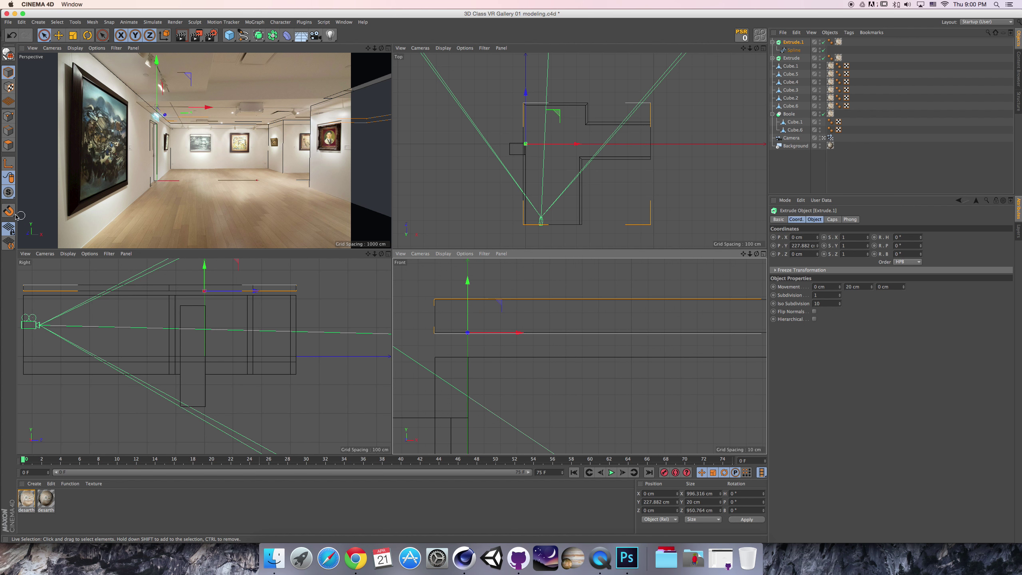
drag(468, 285, 469, 310)
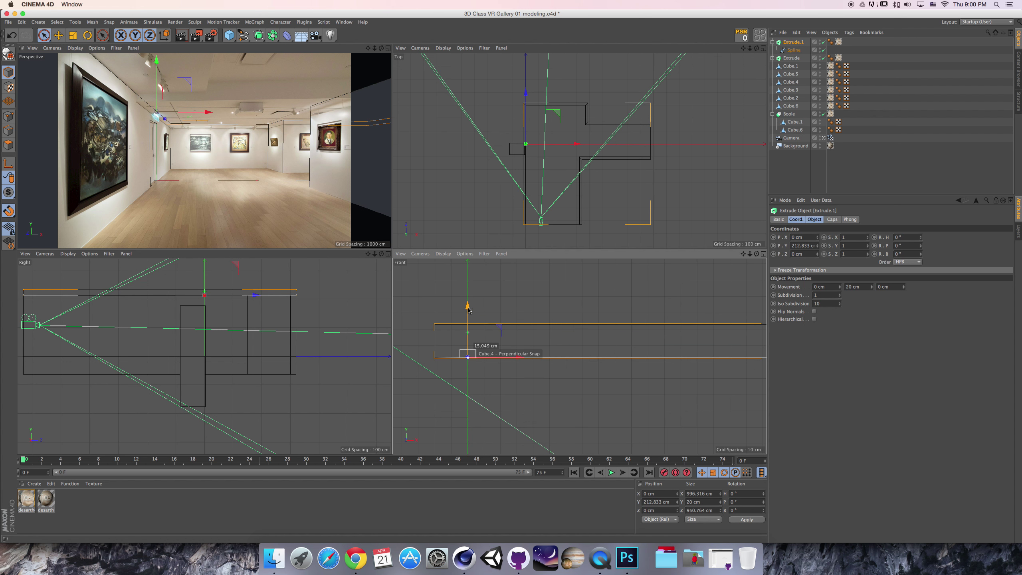
click(8, 212)
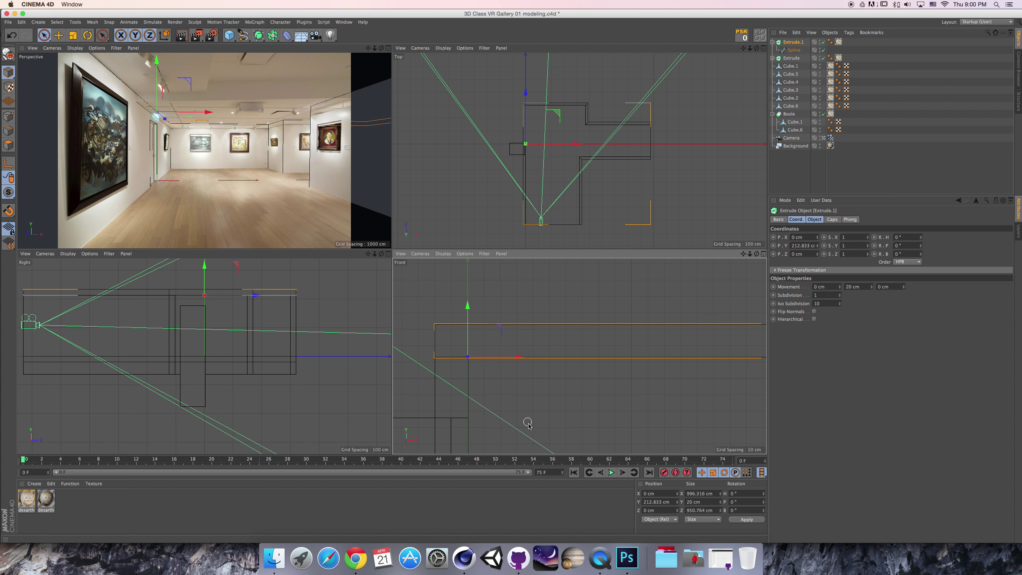
Add a Cube in the Perspective view and move it up to the ceiling at about Y 297 cm, Z -96 cm.
alt+drag(646, 328, 643, 347)
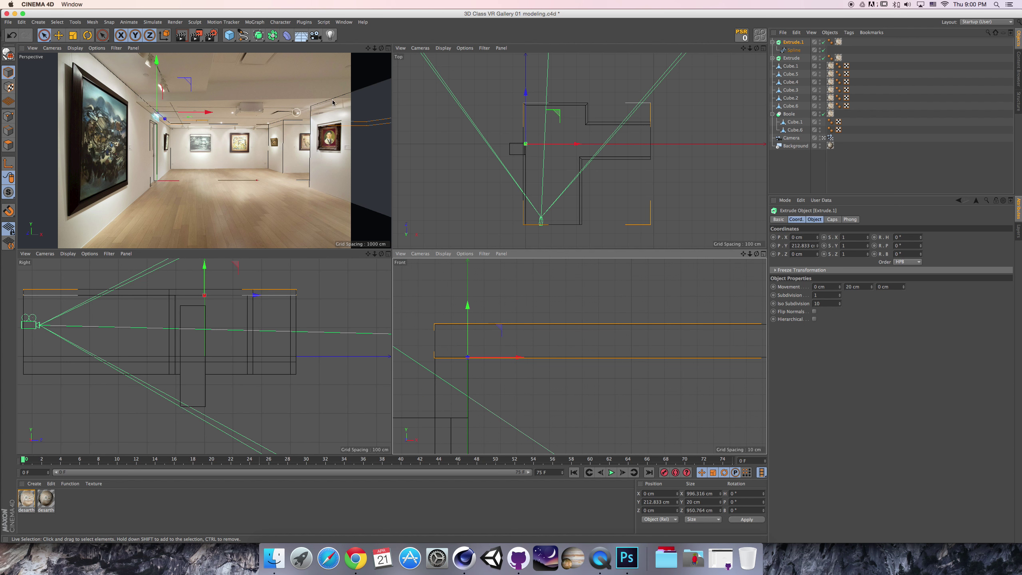
click(389, 49)
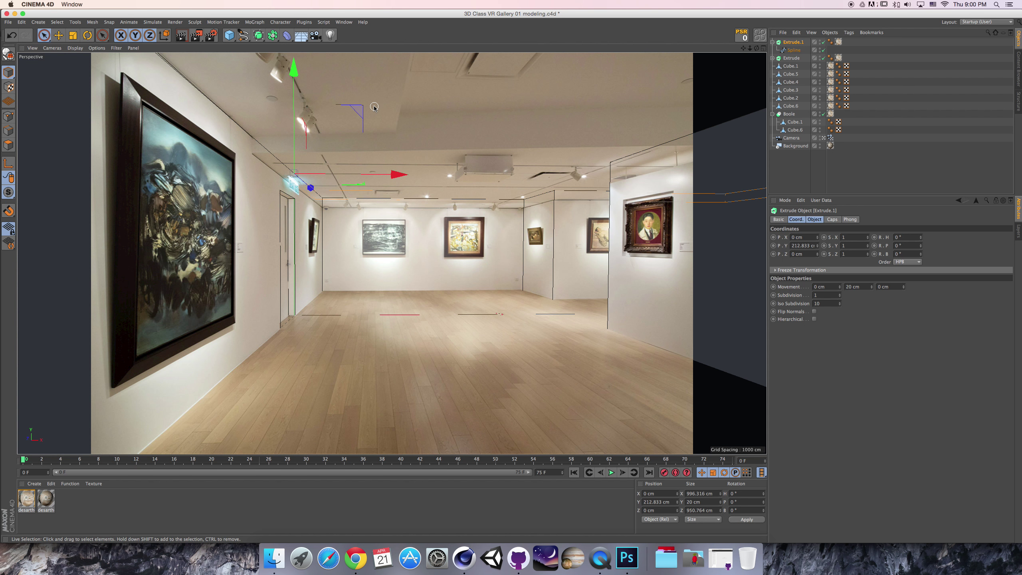
click(231, 39)
drag(294, 264, 295, 39)
drag(277, 203, 278, 218)
drag(307, 151, 322, 126)
drag(332, 177, 285, 59)
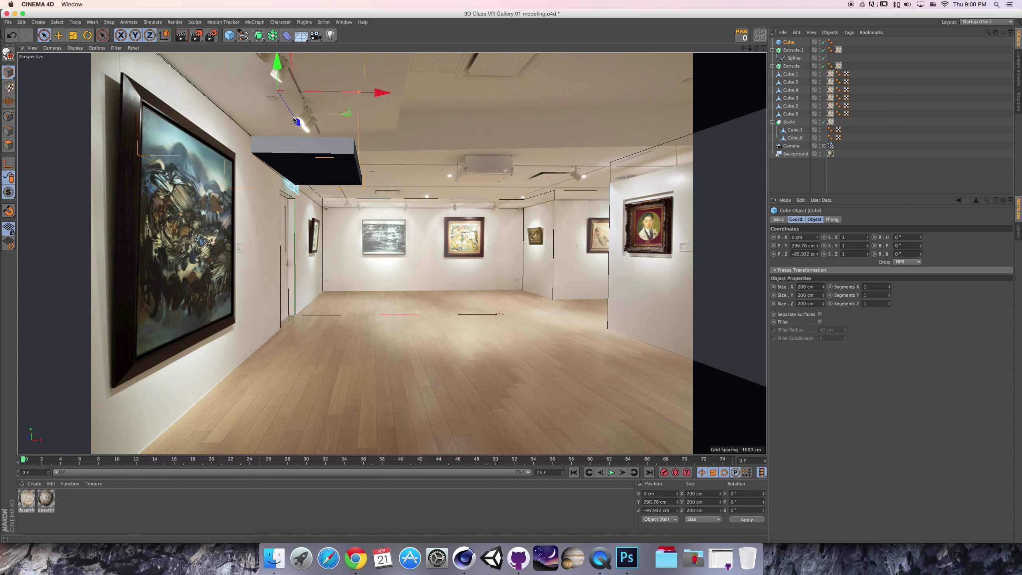
Widen the ceiling Cube to about 486 cm along X and move it to about X 213 cm, Y 411 cm.
drag(297, 120, 287, 111)
drag(358, 93, 728, 102)
key(super+z)
drag(381, 93, 572, 97)
drag(444, 97, 510, 97)
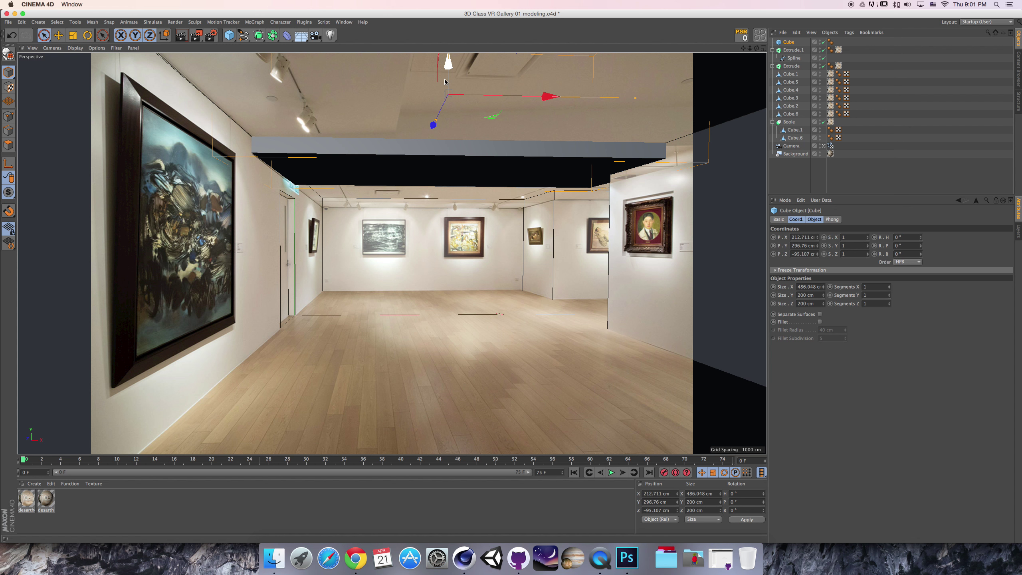
mouse_move(445, 82)
mouse_down()
mouse_move(445, 209)
mouse_move(447, 62)
mouse_up()
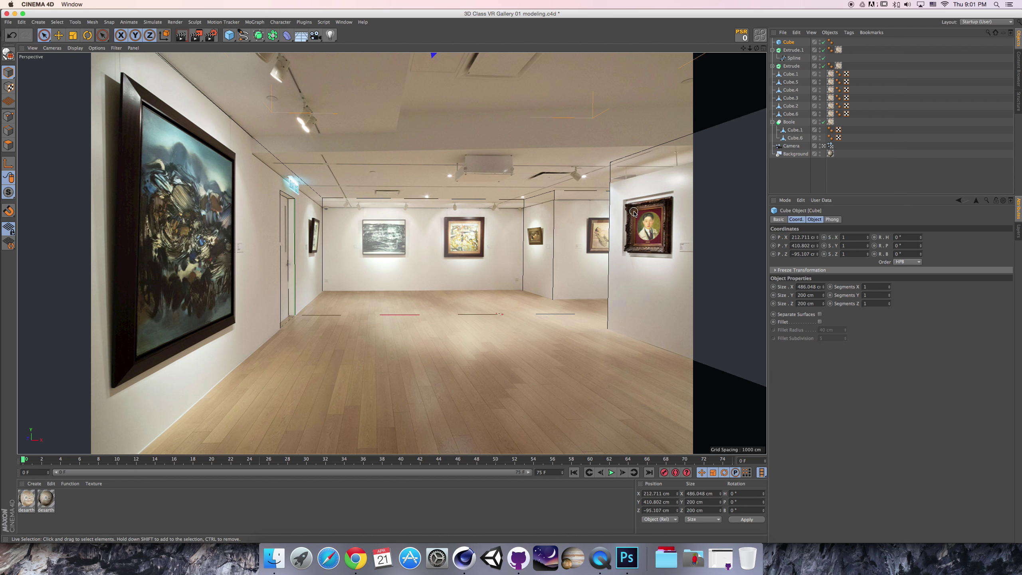
Select the Cube.1 wall and switch to Points mode with Rectangle Selection in the four-view layout.
click(790, 75)
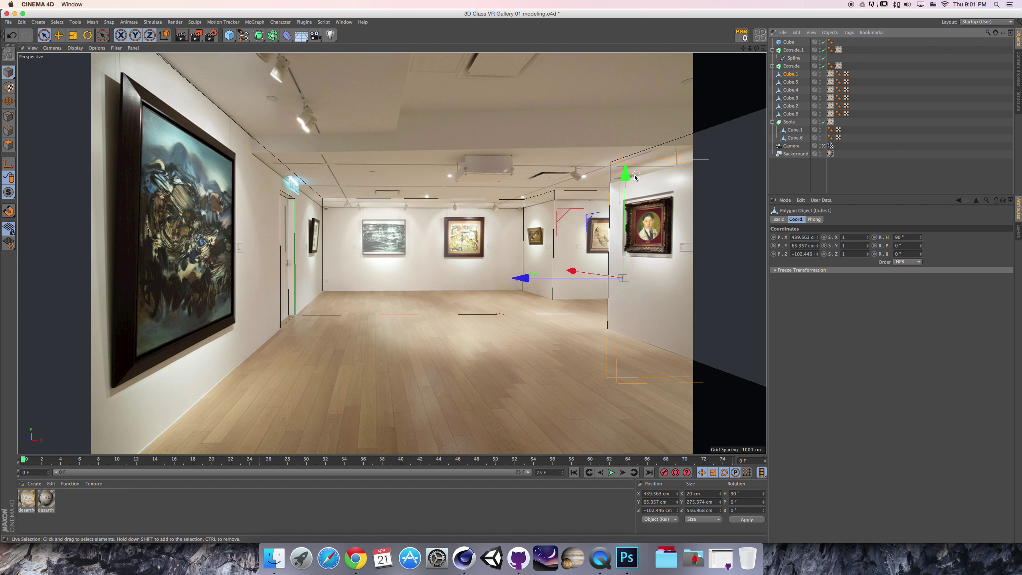
click(8, 117)
drag(45, 37, 69, 61)
middle_click(664, 130)
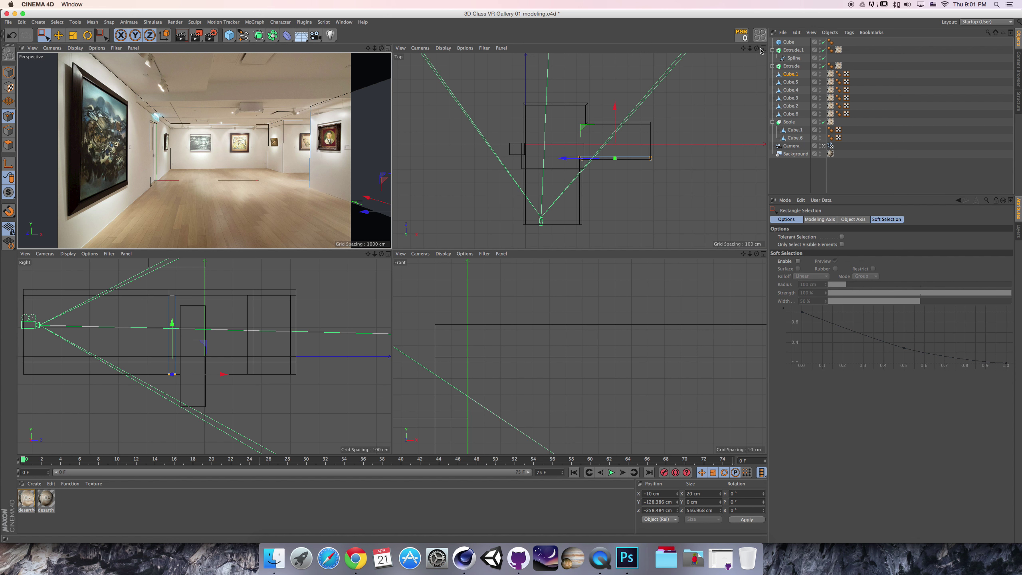
click(788, 83)
click(790, 74)
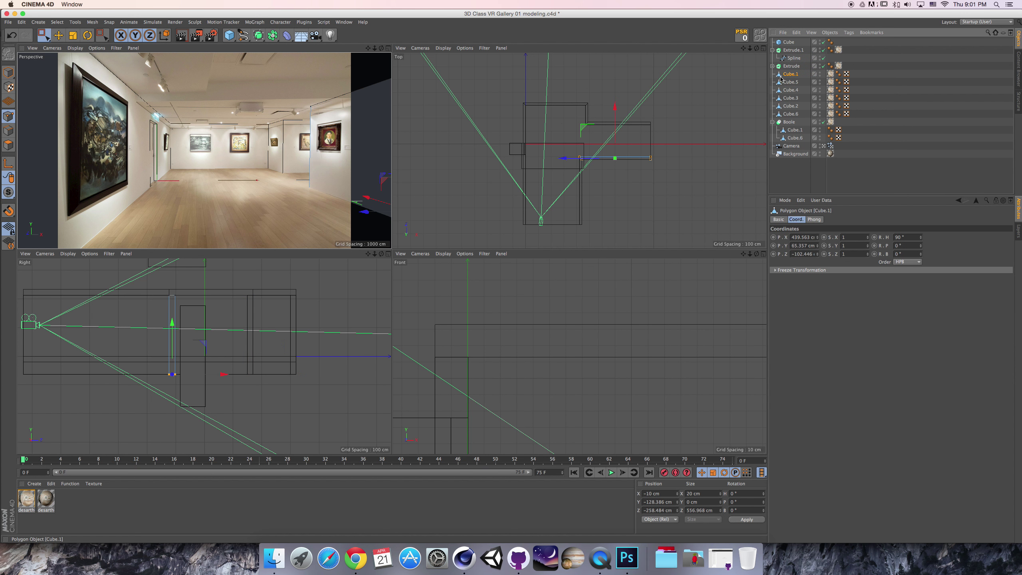
scroll(620, 150, up, 2)
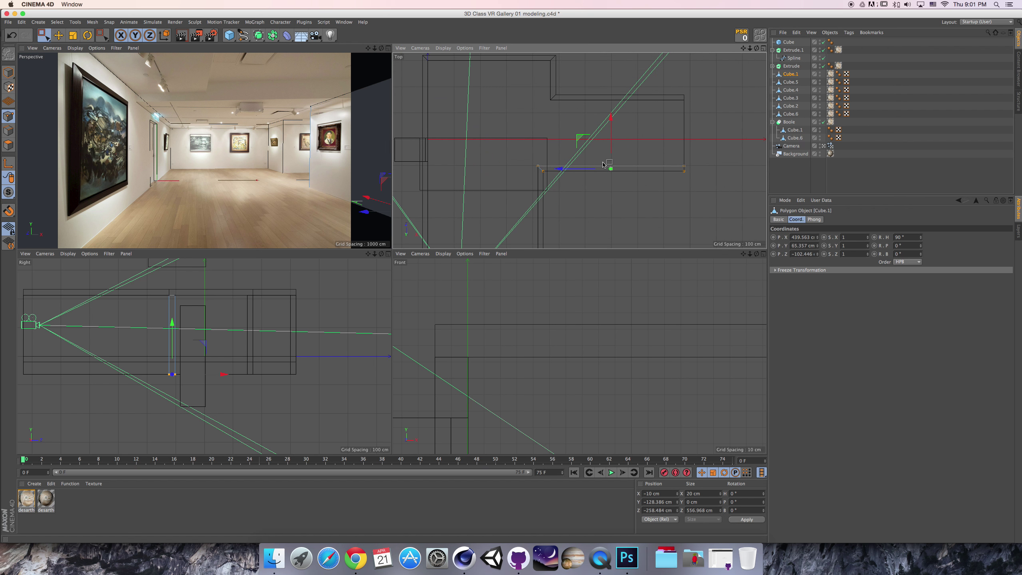
scroll(580, 150, up, 2)
scroll(580, 151, down, 2)
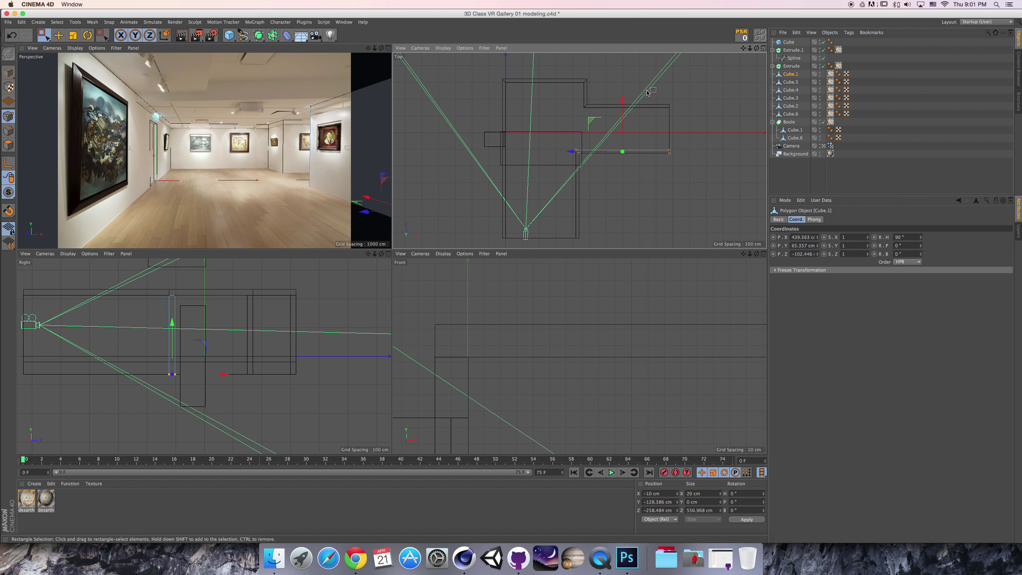
Switch to Chrome, compare the gallery reference photos for the room's layout, and return to Cinema 4D.
click(356, 558)
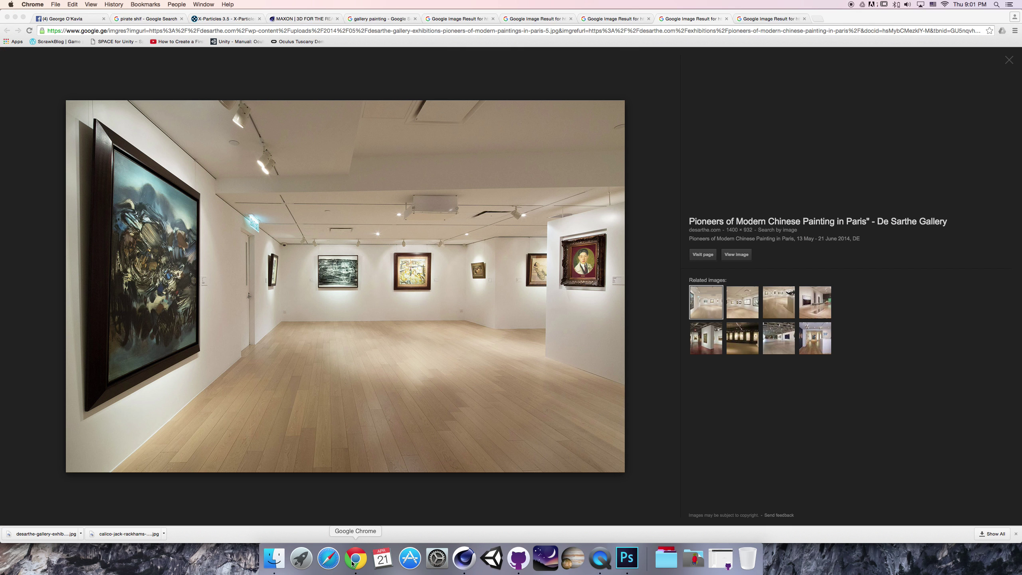
click(534, 19)
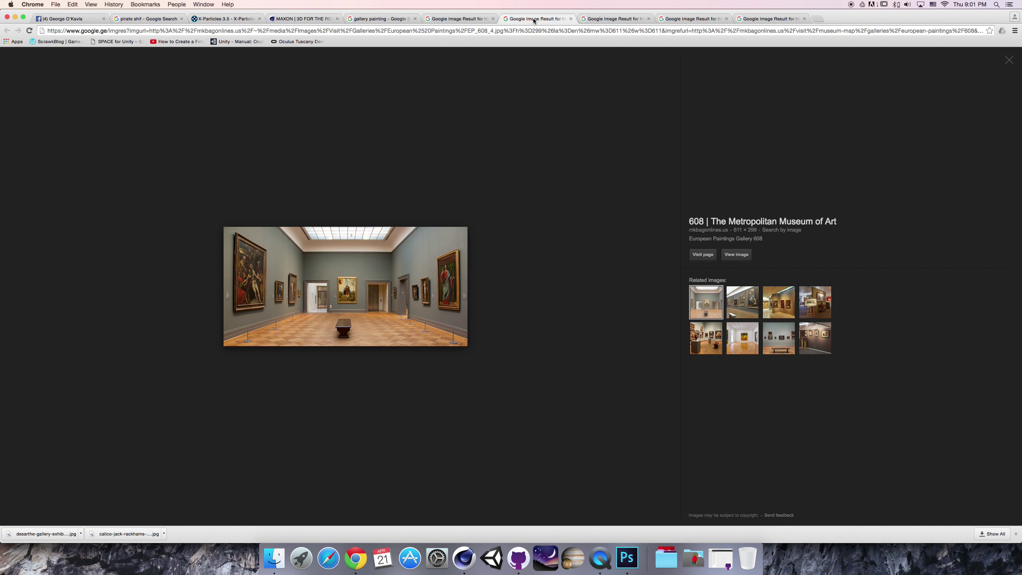
click(465, 20)
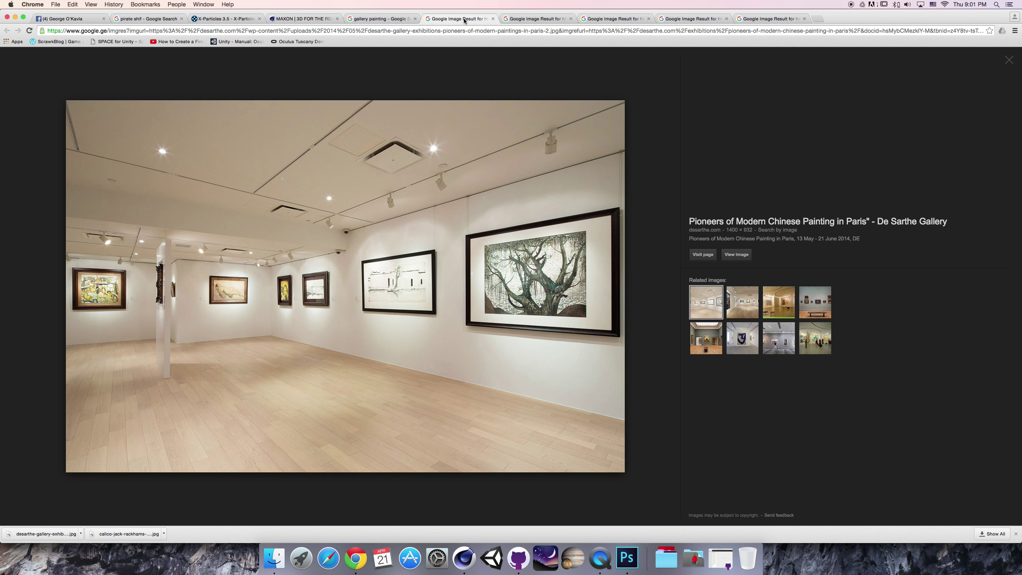
click(628, 21)
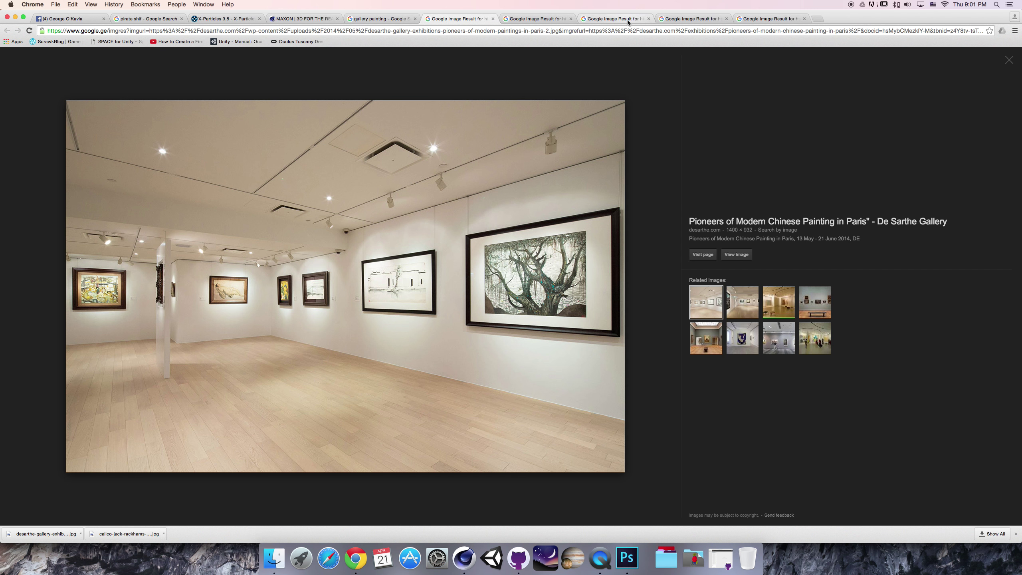
click(678, 19)
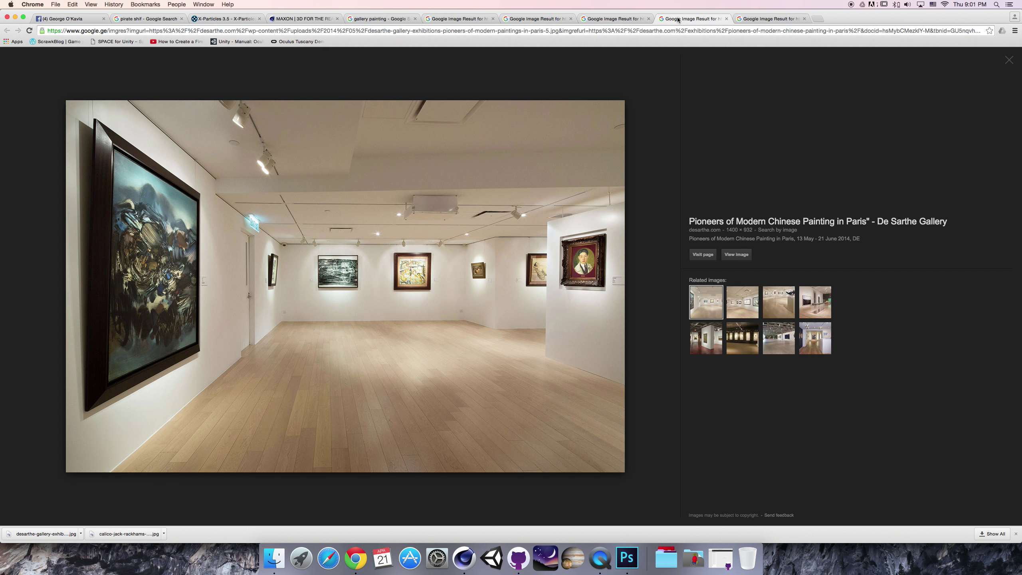
click(442, 18)
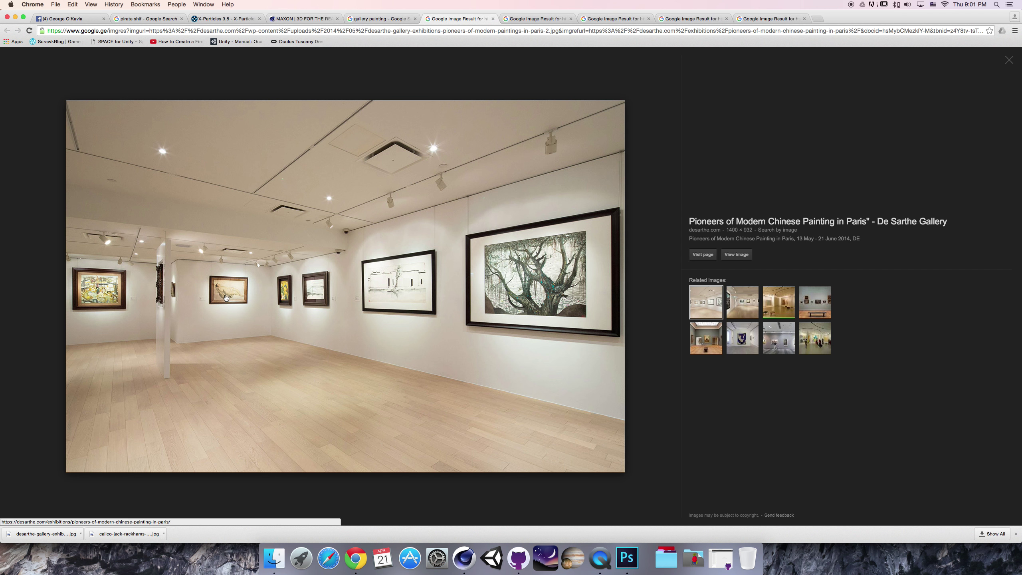
click(465, 558)
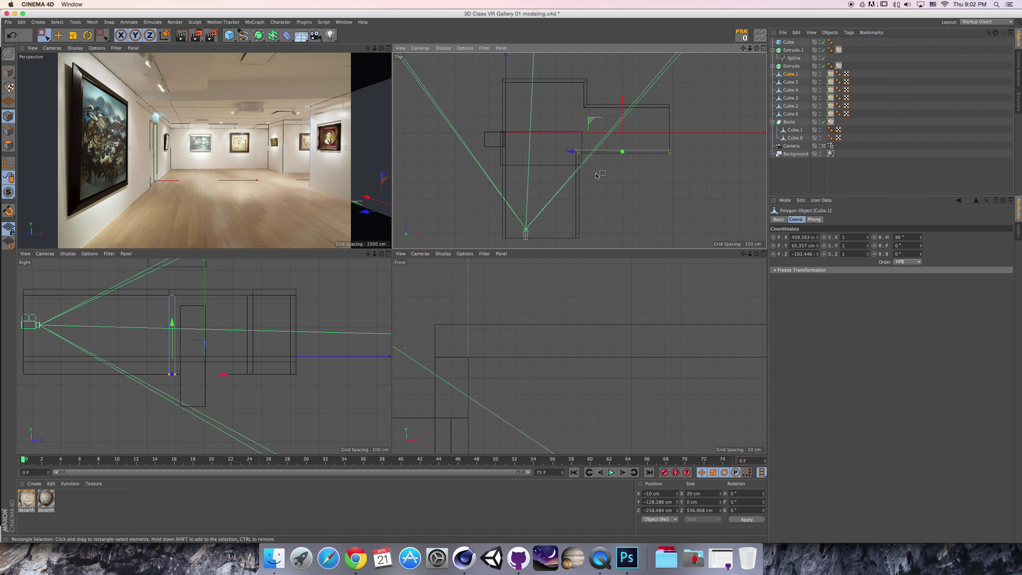
click(356, 558)
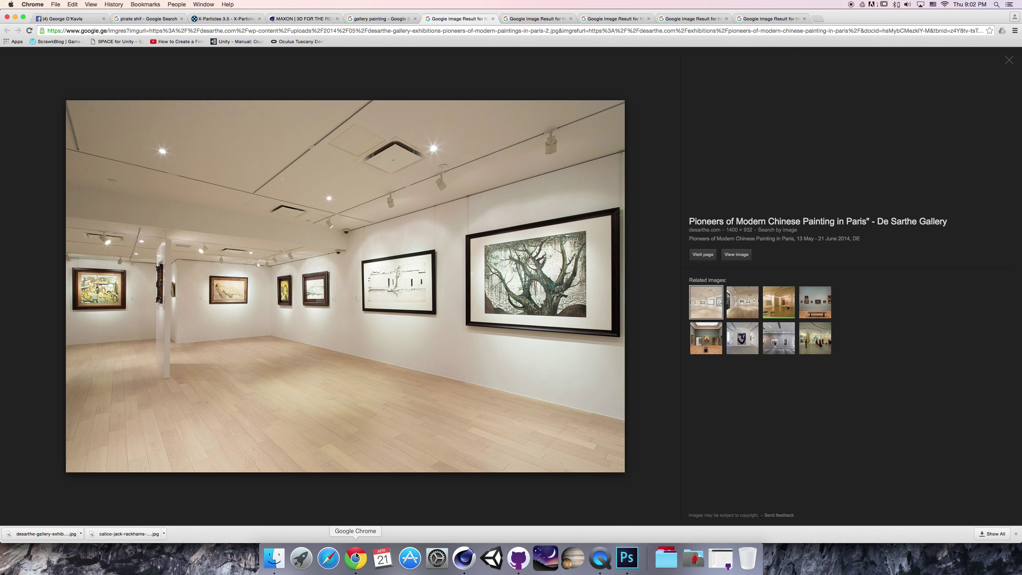
key(super+Tab)
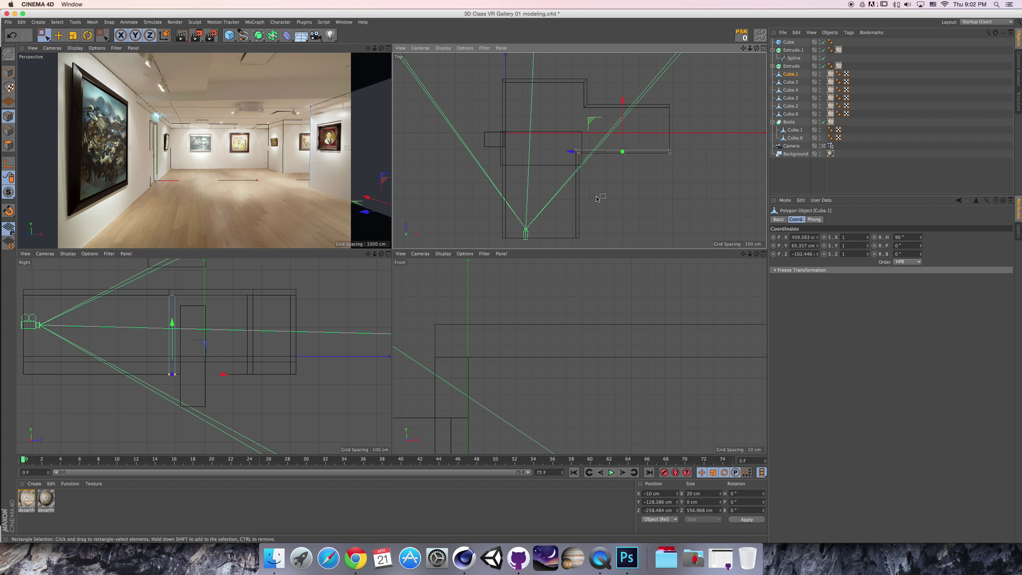
Shorten the Cube.2 wall in the Top view by moving its camera-side end points up near the doorway-side end.
click(786, 75)
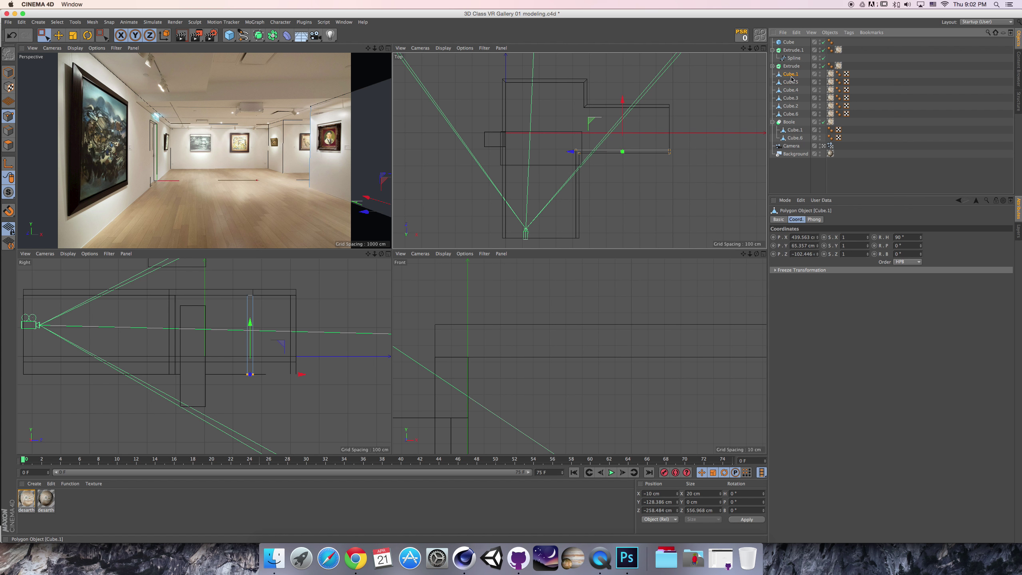
click(790, 115)
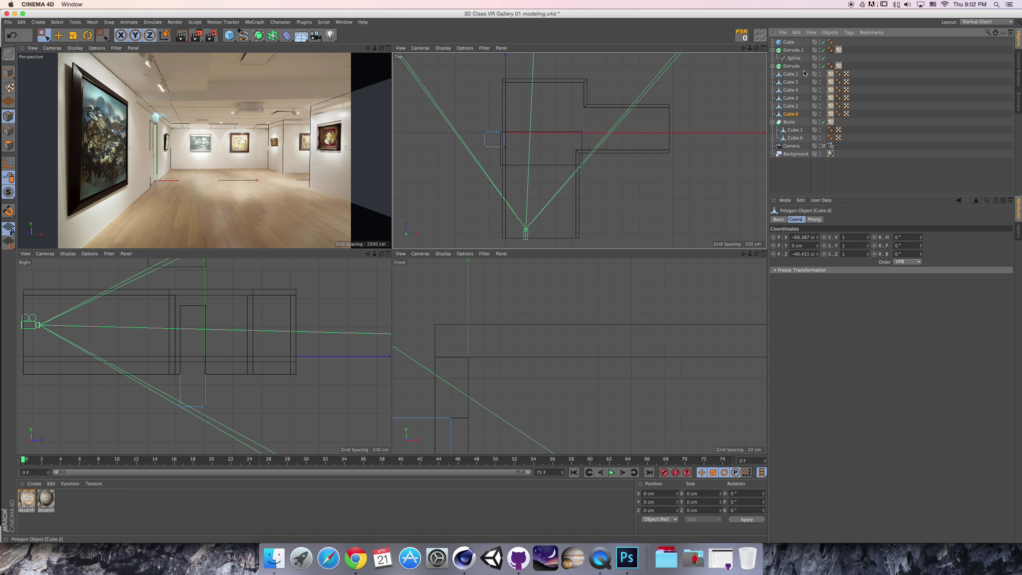
click(789, 107)
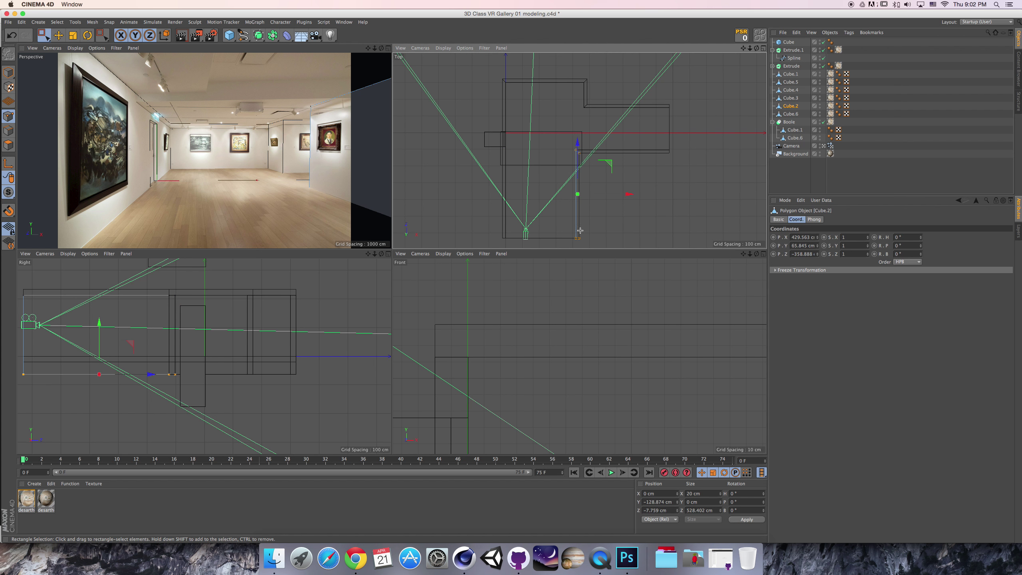
drag(585, 192, 575, 159)
scroll(585, 156, up, 5)
scroll(576, 161, up, 3)
click(11, 216)
click(9, 213)
drag(578, 95, 579, 96)
scroll(617, 118, down, 6)
Delete the standalone Cube.1 wall that runs along the side room, using Live Selection in Model mode.
click(8, 210)
click(50, 40)
drag(50, 37, 55, 39)
click(8, 73)
click(644, 130)
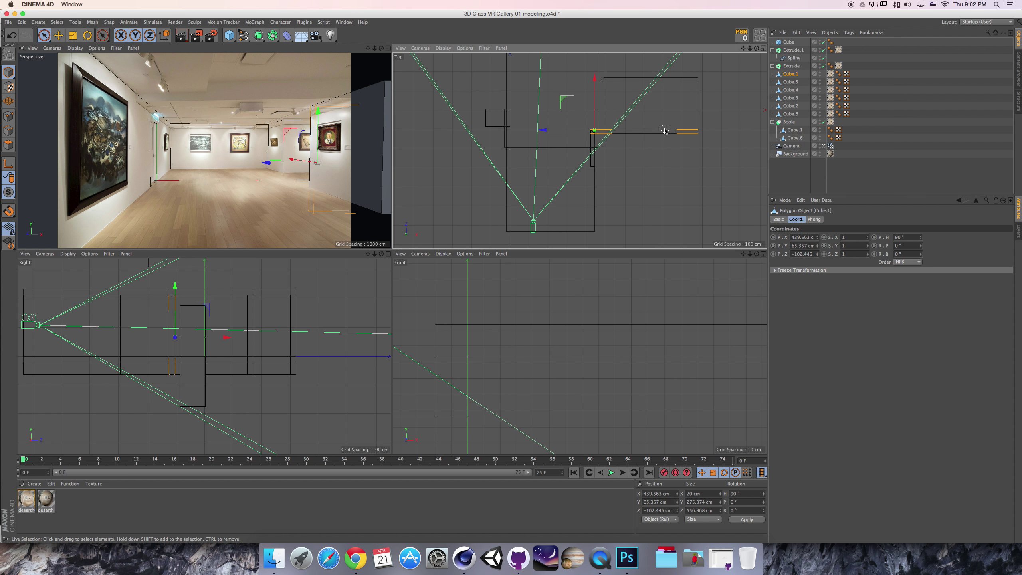
key(Delete)
Delete the inner-corner point from both Extrude splines and move their near corner outward to square the outline.
click(701, 107)
drag(744, 48, 727, 53)
click(773, 66)
click(794, 74)
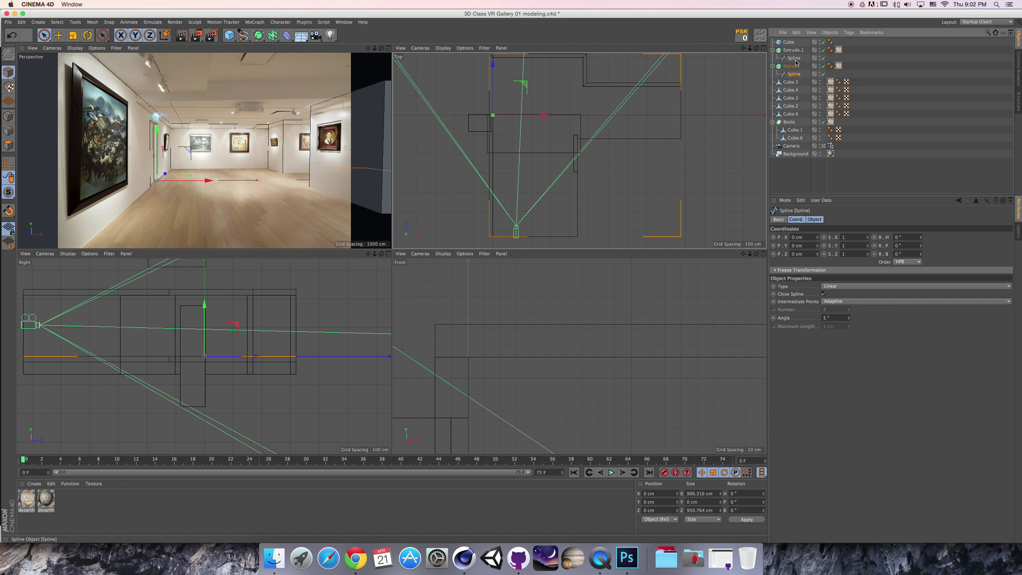
ctrl+click(794, 58)
drag(43, 35, 76, 51)
drag(561, 149, 564, 153)
key(Delete)
drag(586, 210, 700, 233)
Straighten the outer side of both splines by scaling its points to 0% along X in the Top view.
drag(717, 71, 659, 241)
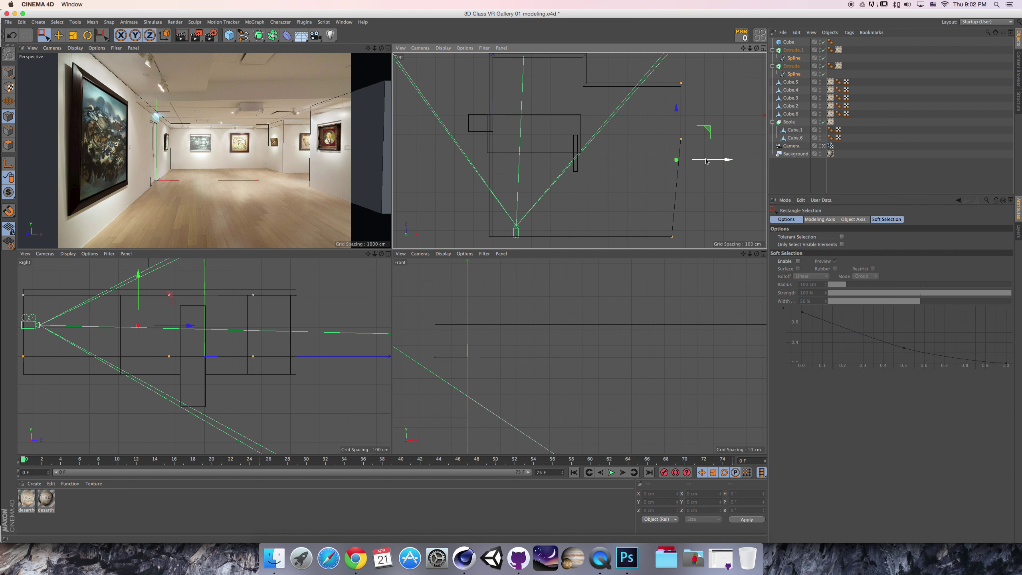
key(t)
drag(730, 159, 685, 161)
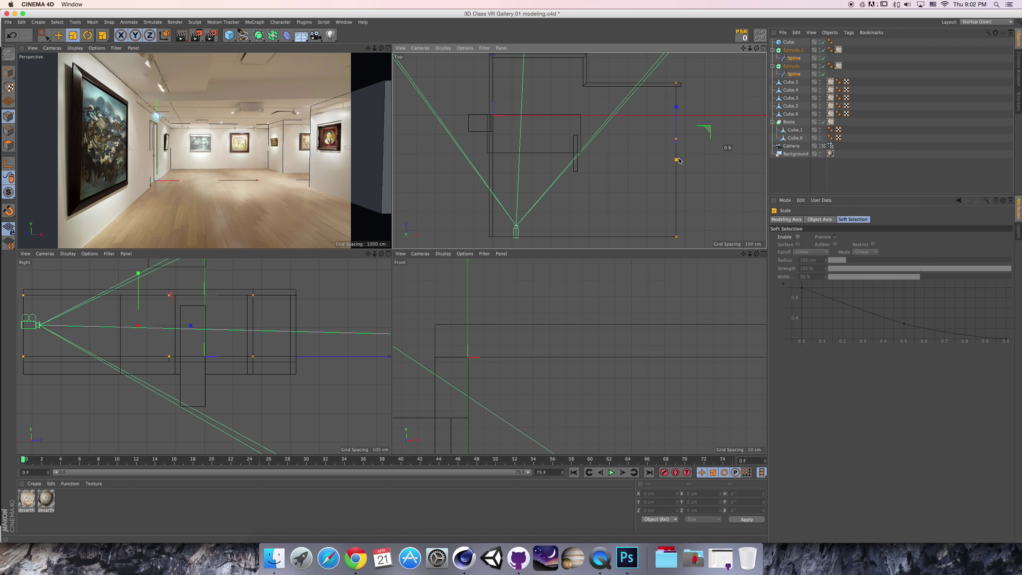
Snap the outer-side points of both splines to the outer end of the back wall, adjusting the axis with snapping.
key(space)
key(l)
drag(709, 132, 679, 77)
key(l)
click(14, 210)
key(l)
click(681, 73)
key(l)
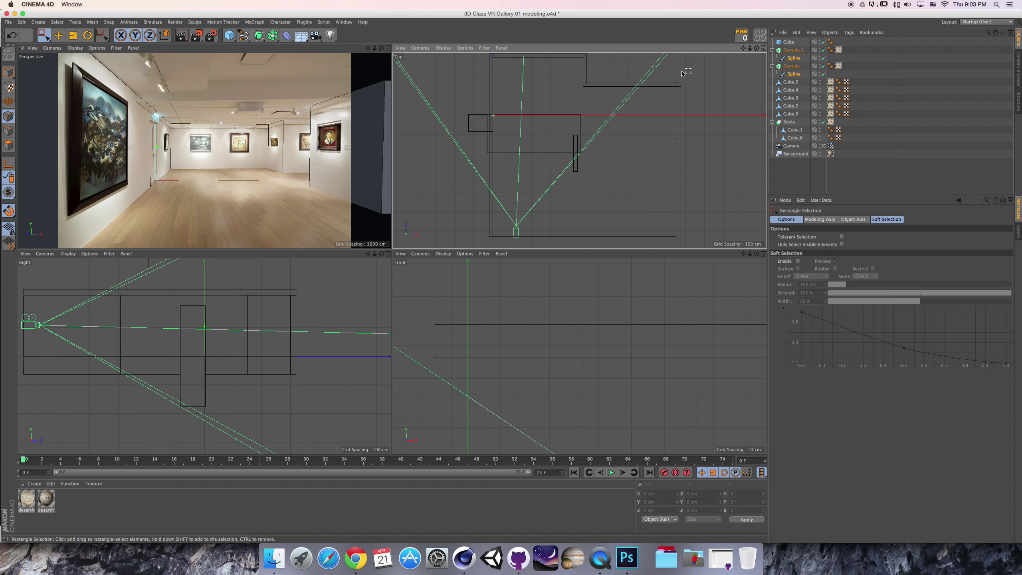
drag(693, 75, 647, 241)
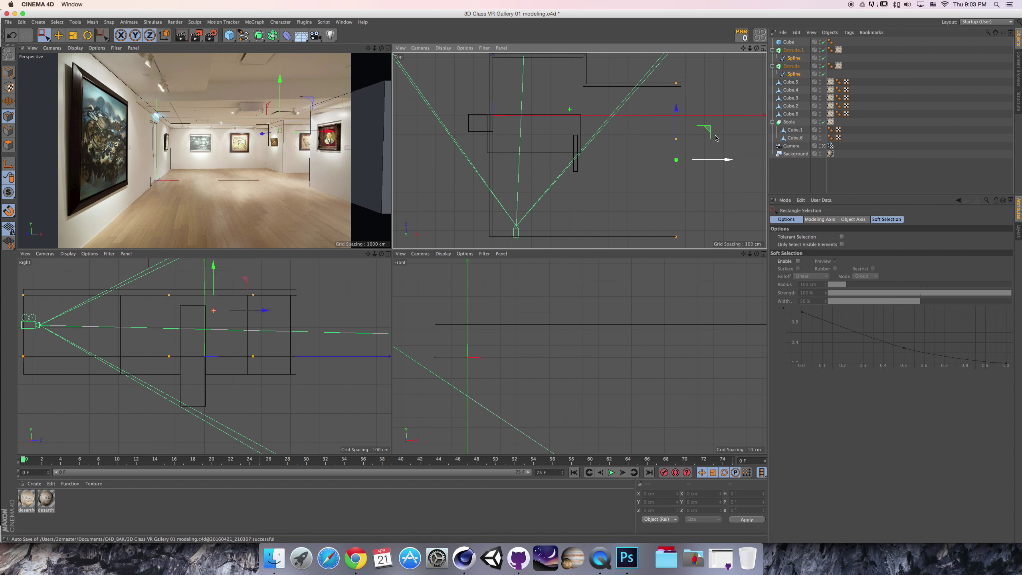
drag(708, 132, 703, 89)
key(l)
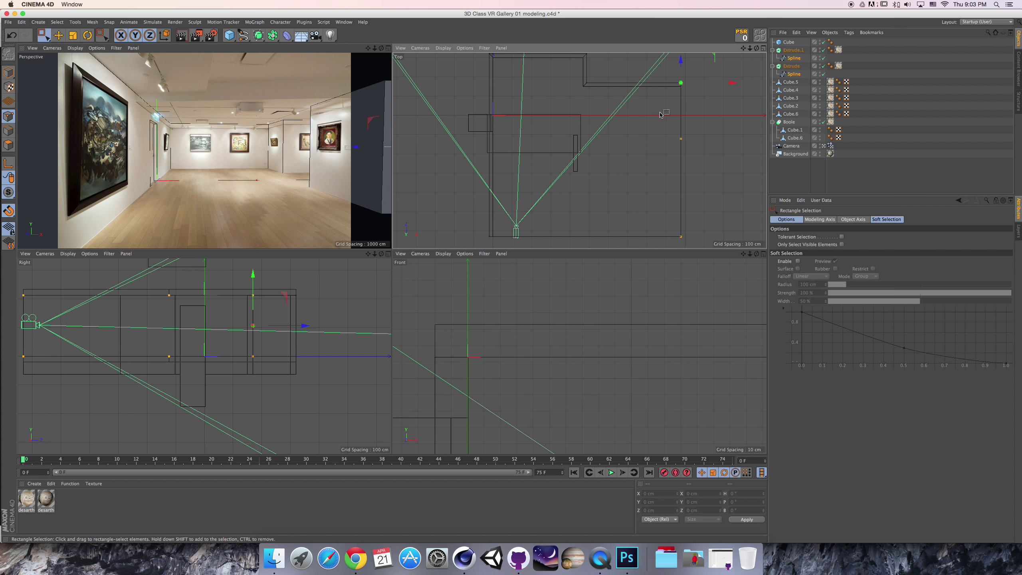
click(649, 158)
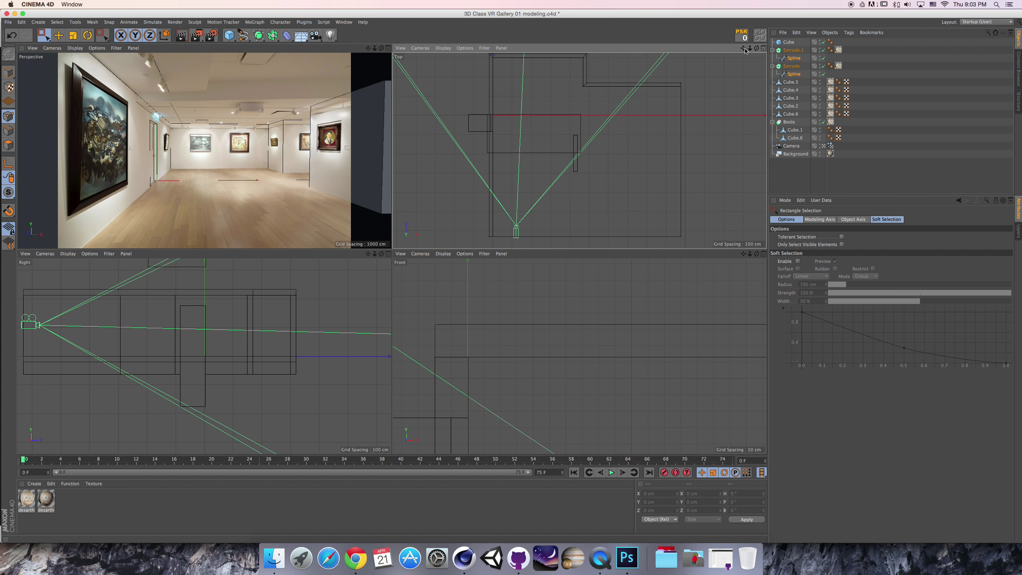
Select the ceiling Cube, frame it in the Front view, and switch to Model mode with Live Selection.
drag(750, 48, 720, 55)
click(789, 42)
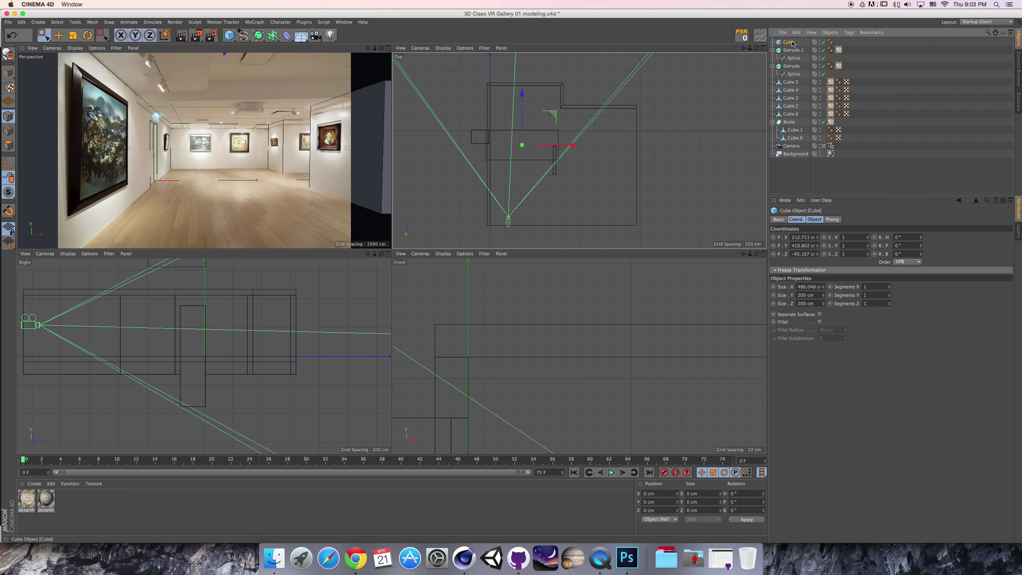
scroll(559, 307, down, 10)
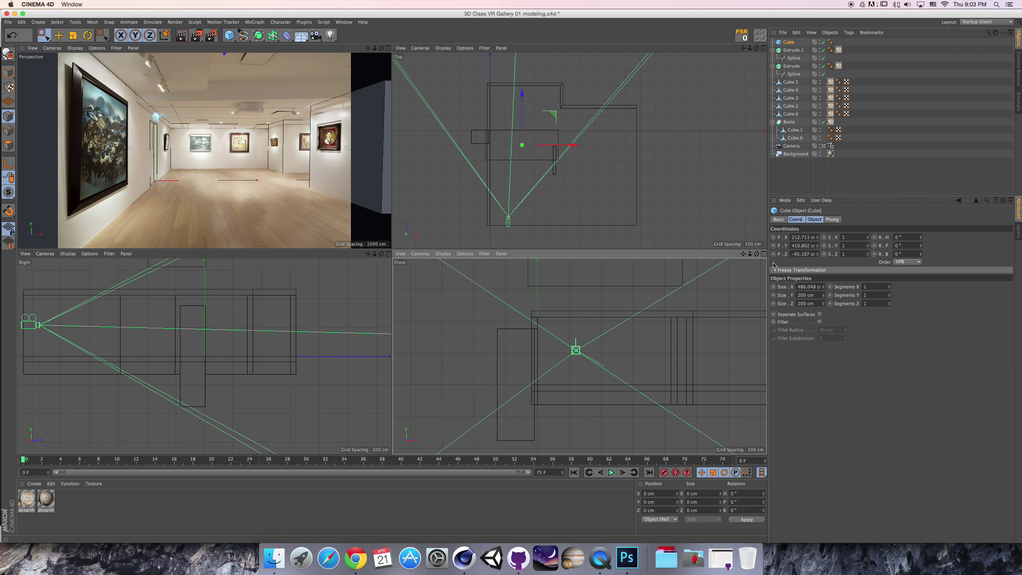
drag(743, 254, 672, 330)
drag(46, 36, 60, 43)
click(5, 77)
click(7, 75)
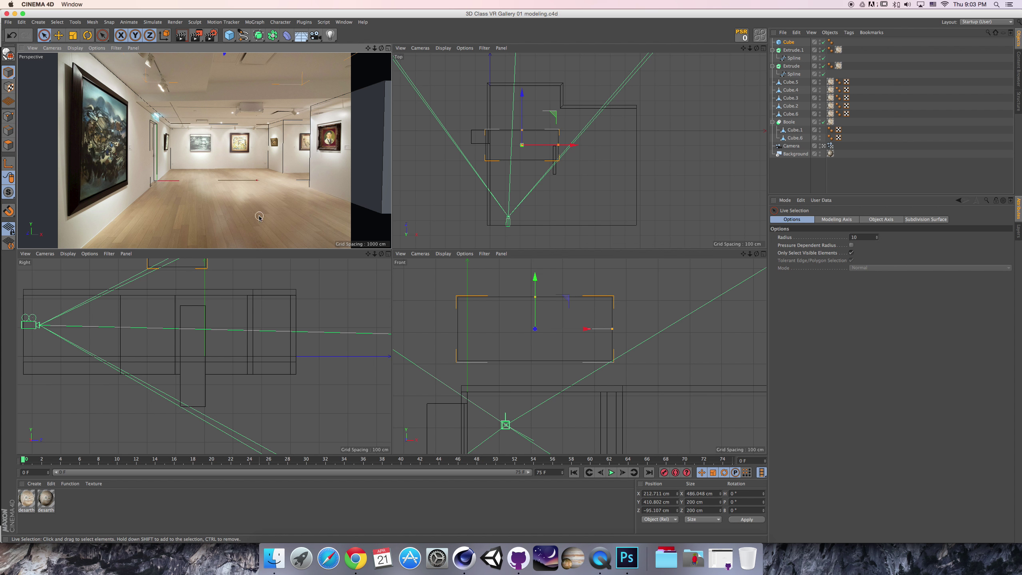
In a new Chrome tab, search for "funny japanese commercials pepepepe" and open the Weird Cheese Pepper Japanese Noodle Commercial video.
click(356, 558)
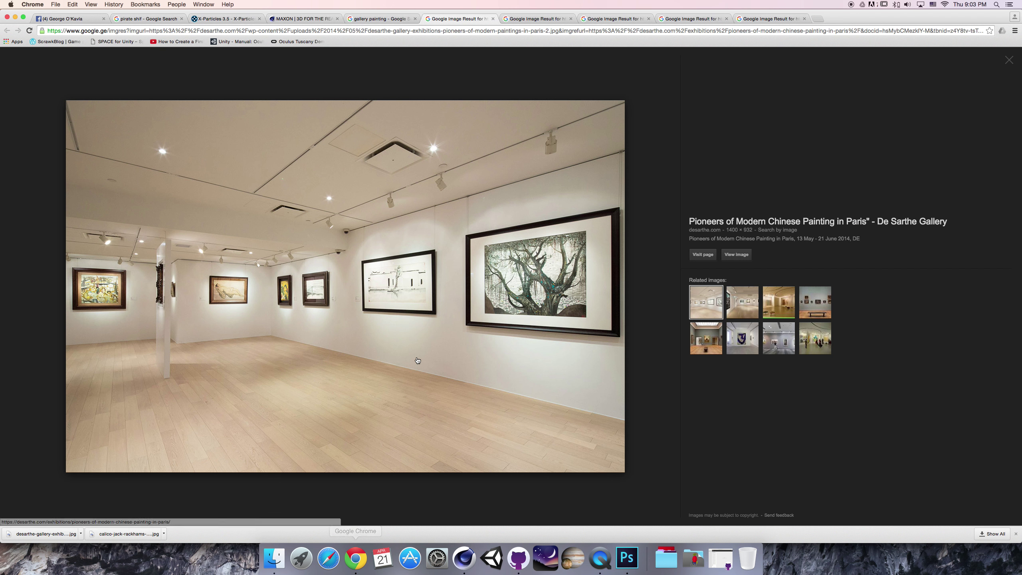
key(super+t)
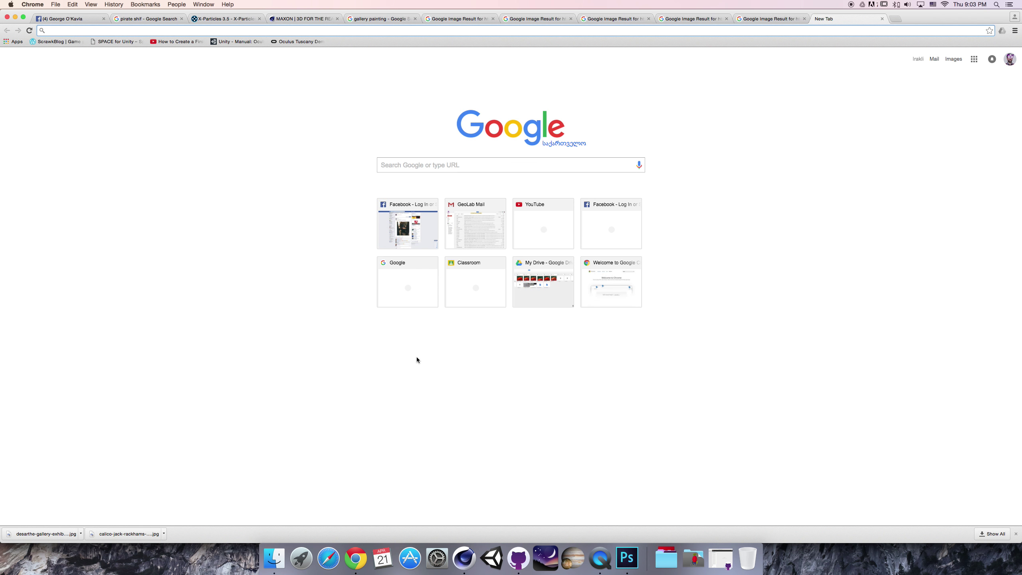
text(funny japa)
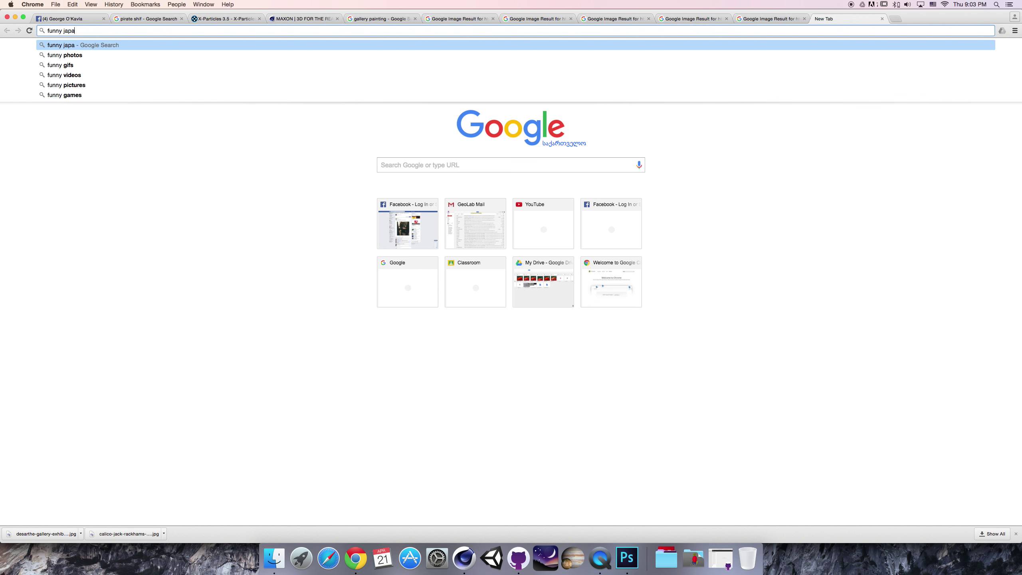
text(nese commercials pepe)
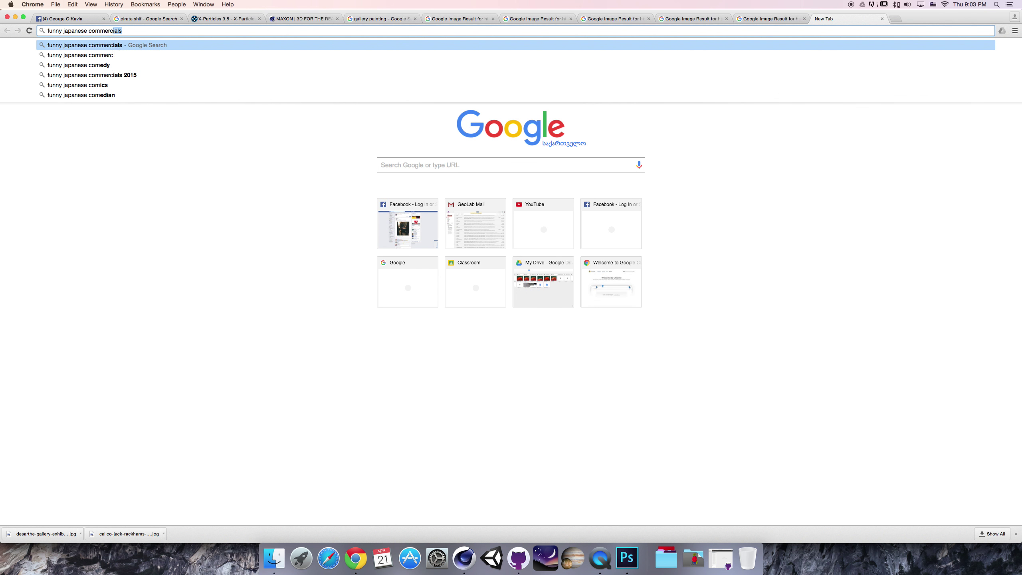
key(BackSpace)
key(BackSpace)
key(BackSpace)
key(BackSpace)
text(papapapa)
key(Return)
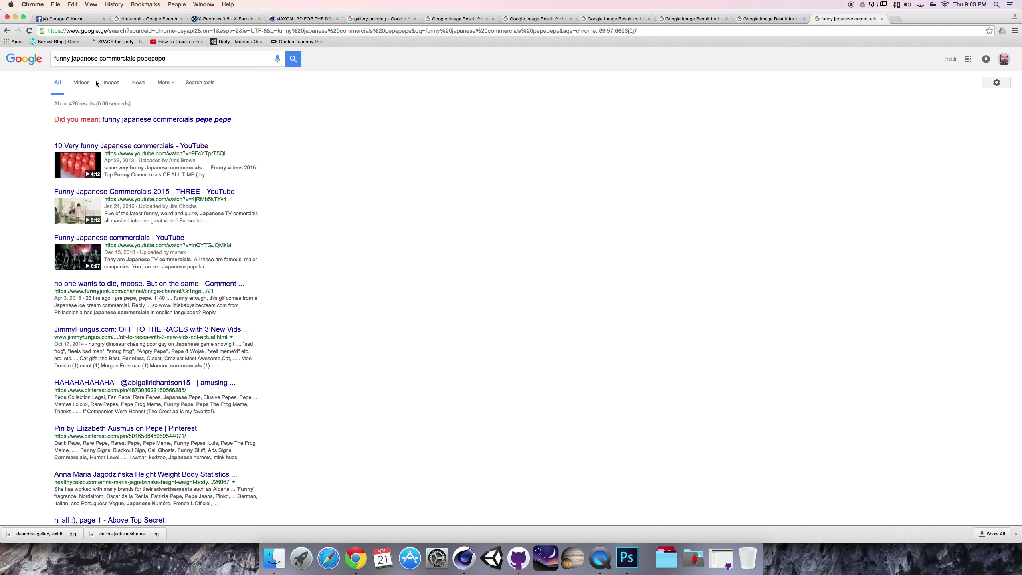
click(81, 82)
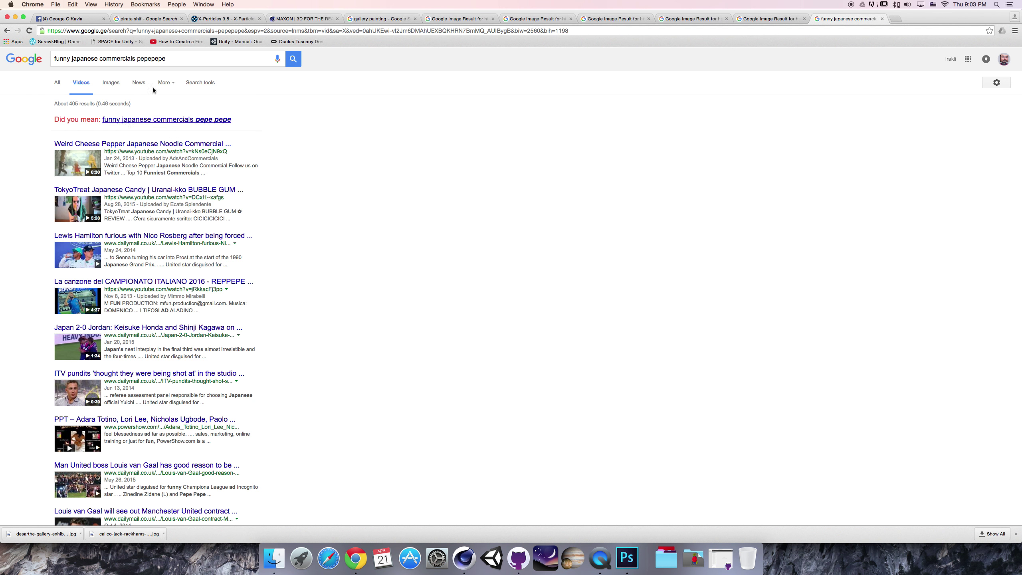
click(128, 143)
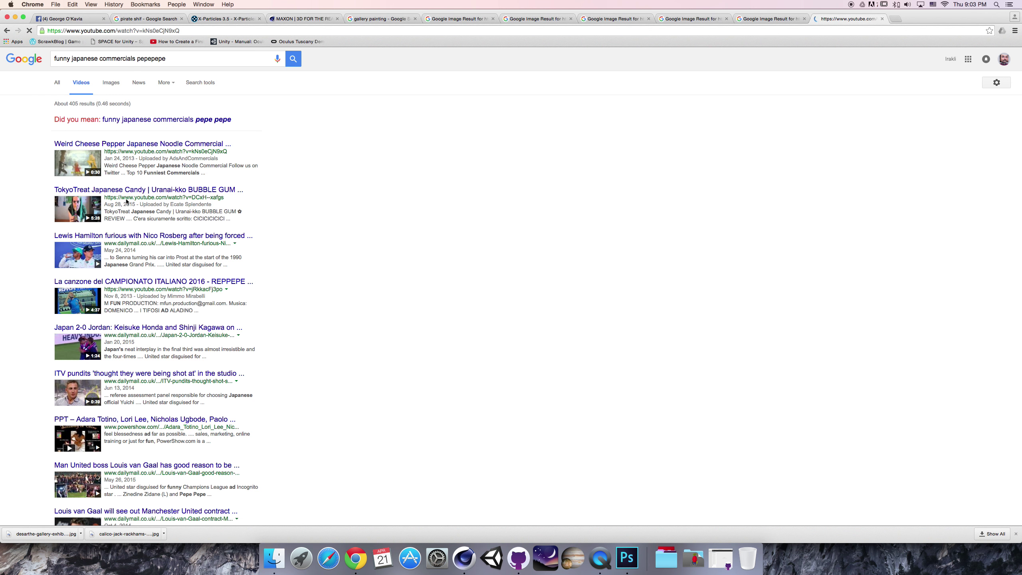